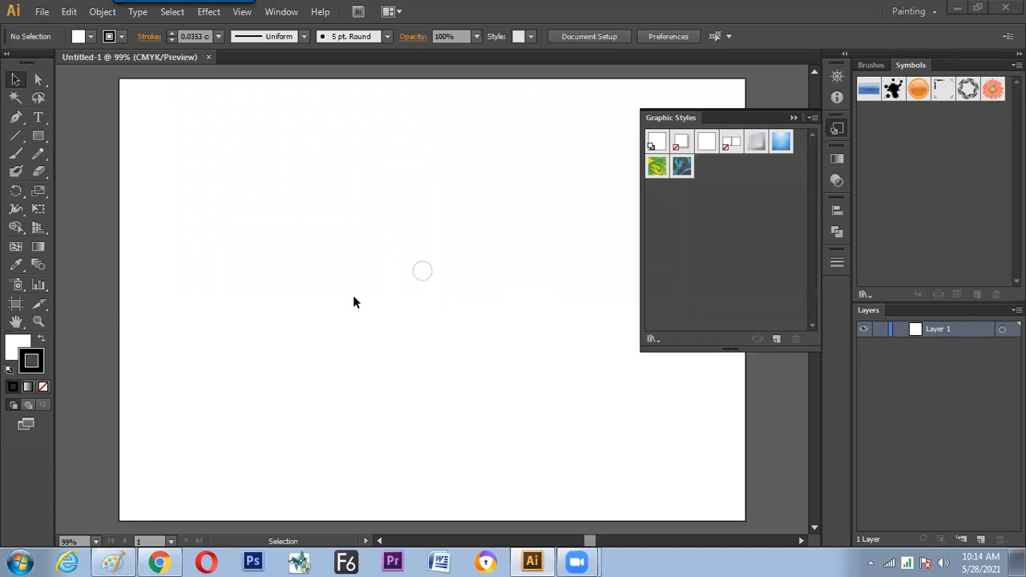
- Draw two hexagons and a pentagon in a row across the upper artboard with the Polygon tool
left_click(792, 117)
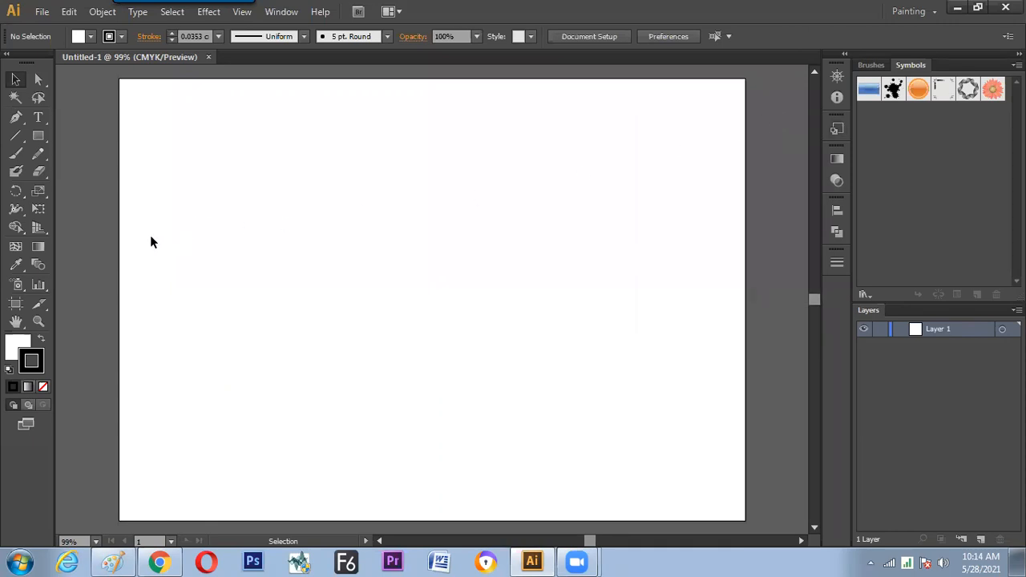
left_click(38, 135)
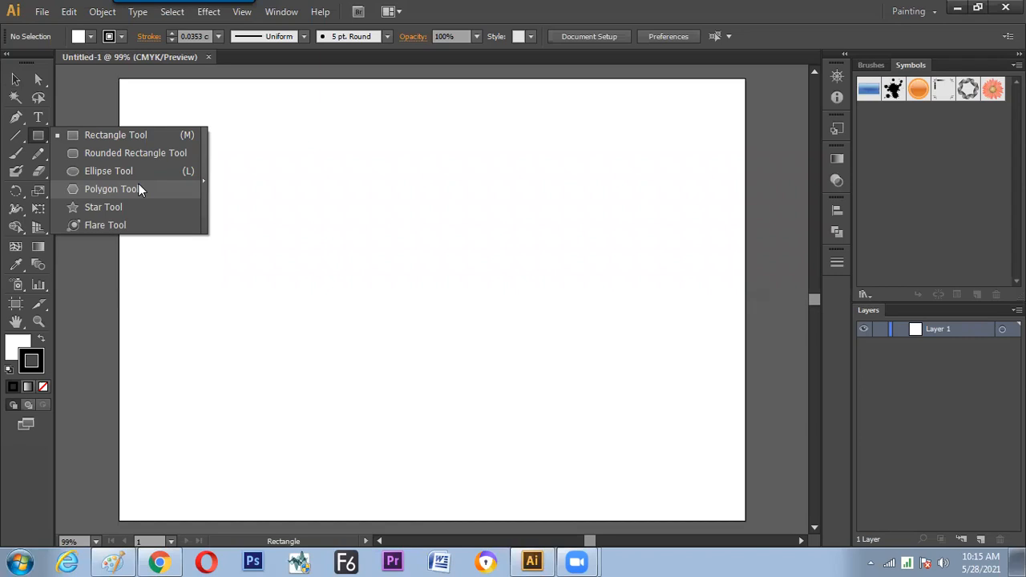
left_click(138, 188)
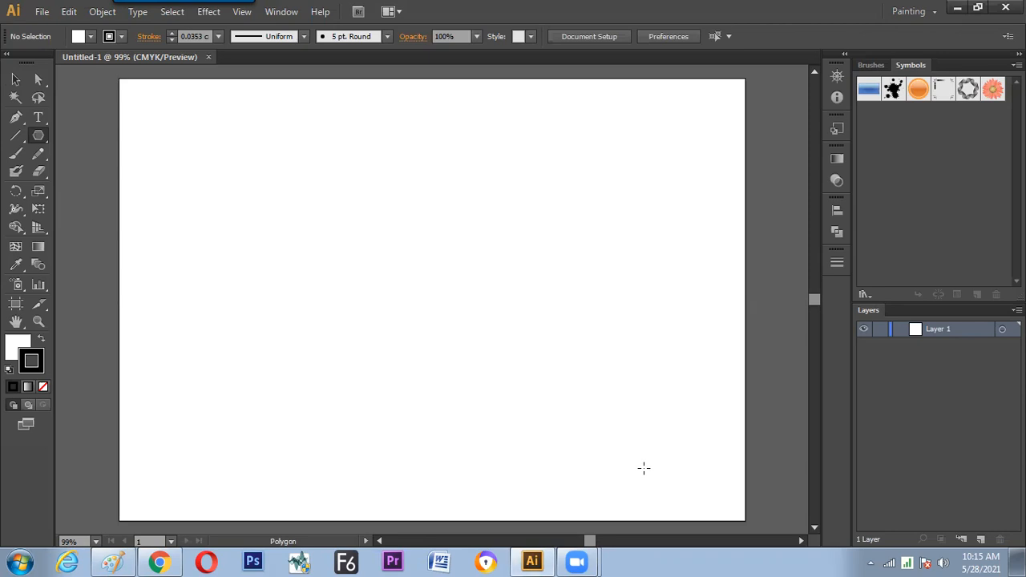
left_click_drag(196, 160, 236, 184)
mouse_move(347, 140)
left_mouse_down()
mouse_move(364, 153)
mouse_move(372, 115)
mouse_move(380, 152)
mouse_move(329, 173)
mouse_move(356, 171)
mouse_move(380, 130)
mouse_move(353, 163)
mouse_move(371, 148)
mouse_move(378, 160)
mouse_move(365, 170)
mouse_move(381, 159)
left_mouse_up()
left_click_drag(496, 137, 522, 159)
key("Up")
key("Down")
key("Down")
- Draw a cluster of nested, slightly rotated pentagons in the artboard's upper-right area, and deselect it
mouse_move(602, 197)
left_mouse_down()
mouse_move(643, 215)
mouse_move(614, 200)
mouse_move(631, 206)
mouse_move(603, 207)
mouse_move(667, 176)
mouse_move(670, 157)
left_mouse_up()
left_click(664, 233, "ctrl")
key("v")
left_click(521, 239)
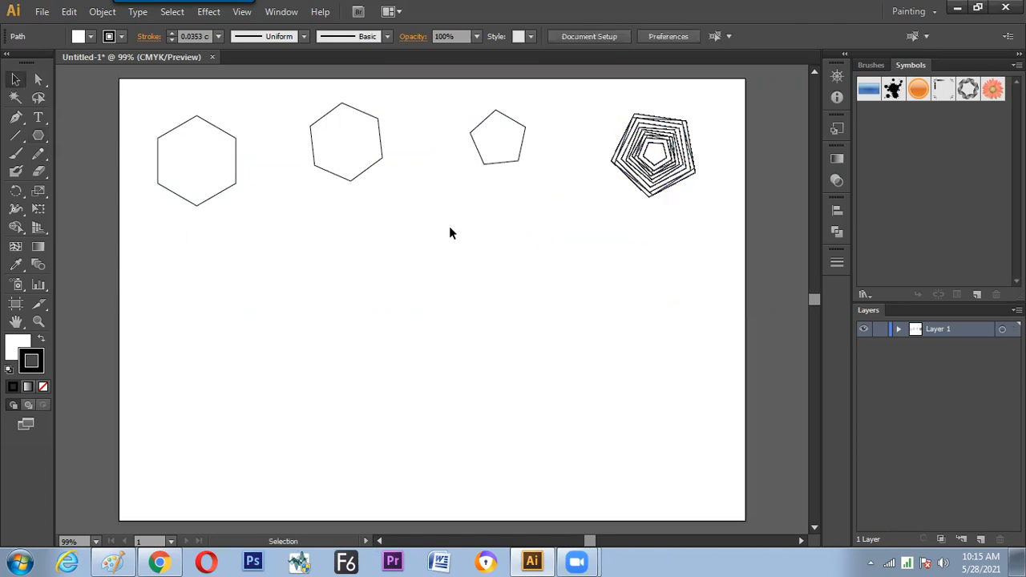
- Draw a twisted spiral of repeated pentagons and position it beneath the nested pentagon cluster
left_click(38, 136)
left_click_drag(631, 279, 682, 315)
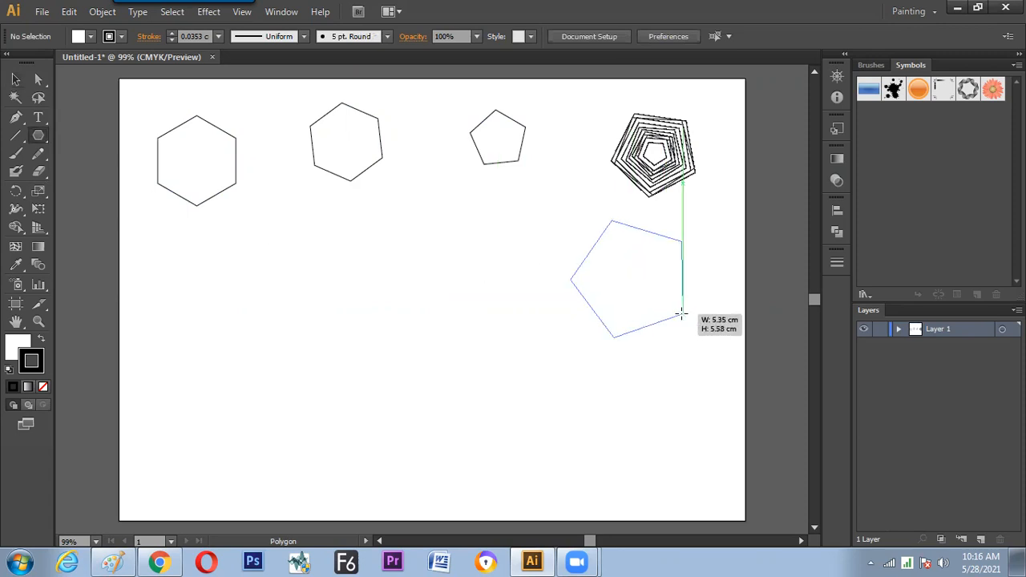
mouse_move(682, 315)
left_mouse_down()
mouse_move(630, 303)
mouse_move(615, 291)
mouse_move(625, 282)
left_mouse_up()
key("v")
left_click(639, 374)
left_click_drag(683, 371, 583, 269)
left_click_drag(660, 285, 683, 291)
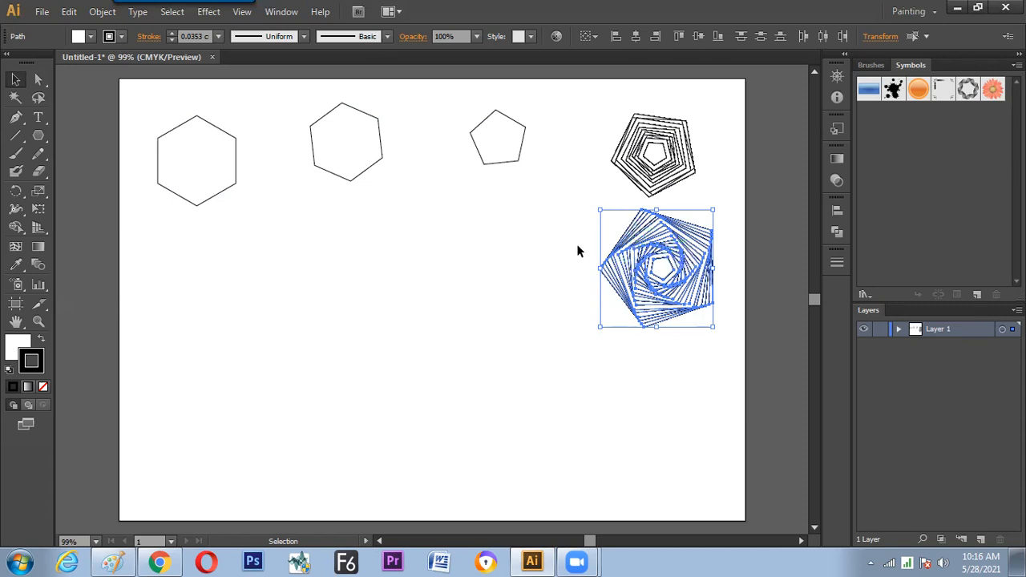
- Draw a set of upright concentric pentagons below the spiral pattern, and deselect it
left_click(38, 135)
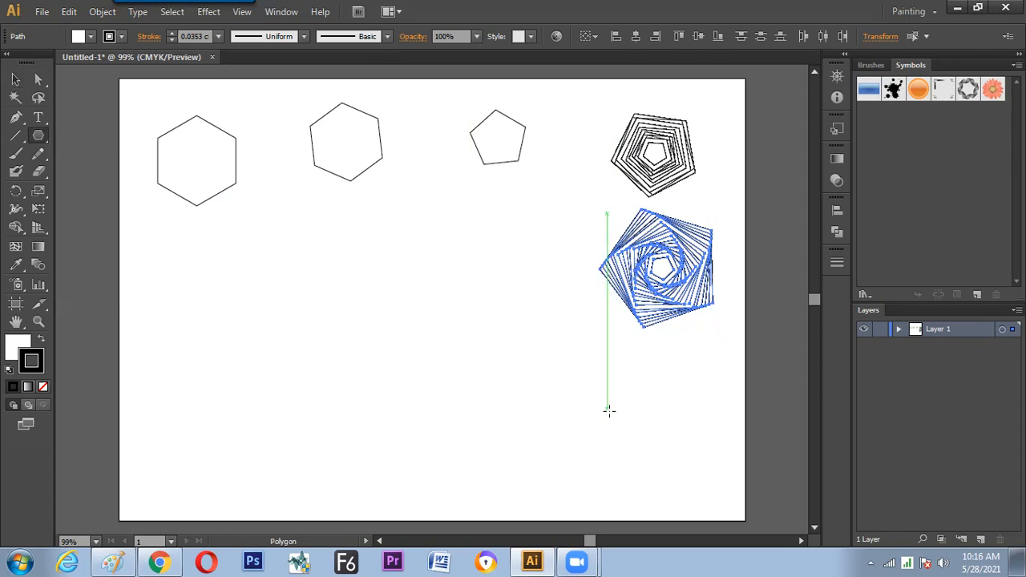
mouse_move(617, 417)
left_mouse_down()
mouse_move(661, 433)
mouse_move(630, 425)
mouse_move(648, 401)
mouse_move(713, 380)
mouse_move(722, 362)
mouse_move(703, 388)
left_mouse_up()
key("asciitilde")
key("ctrl")
left_click(747, 394)
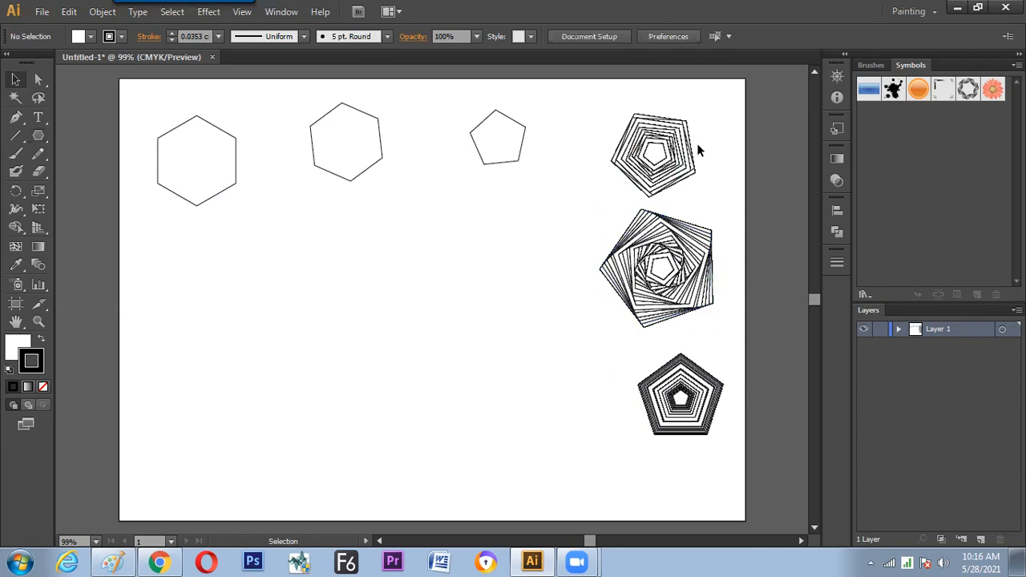
- Select the spiral pentagon paths and the concentric pentagons in turn to examine the two patterns
left_click(682, 235)
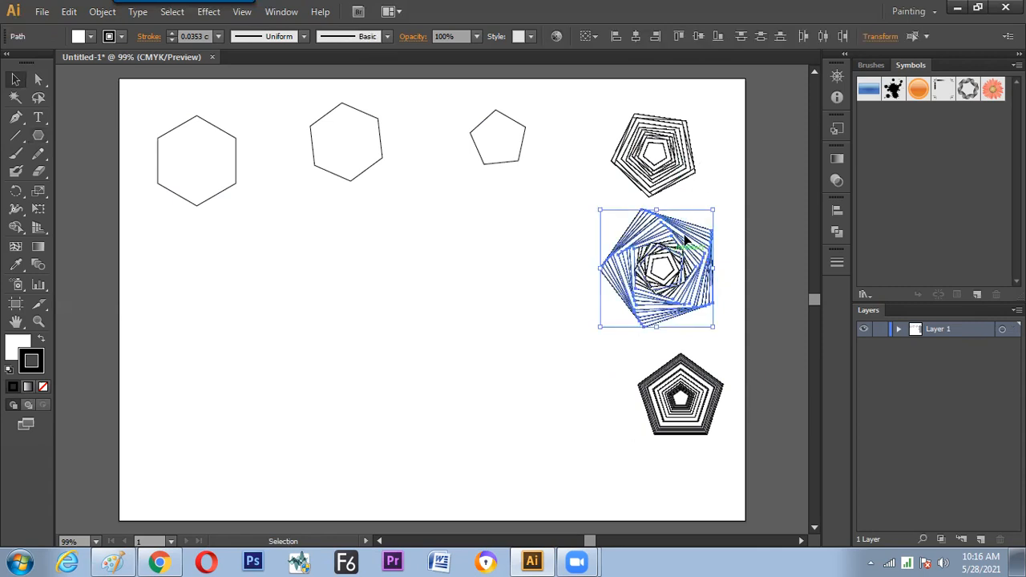
left_click_drag(725, 359, 603, 439)
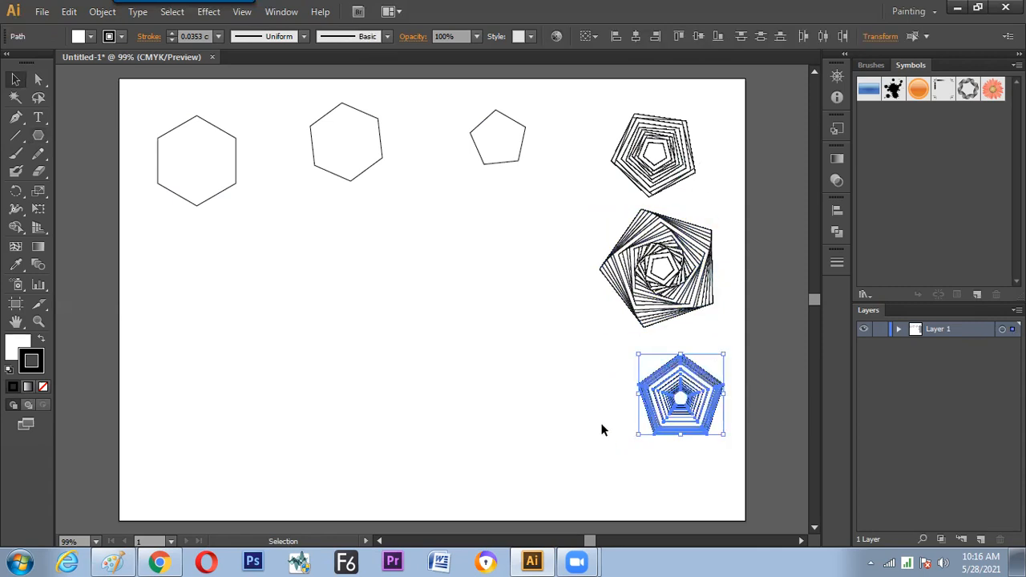
left_click(604, 428)
mouse_move(726, 342)
left_mouse_down()
mouse_move(668, 391)
mouse_move(595, 387)
mouse_move(636, 359)
mouse_move(715, 352)
left_mouse_up()
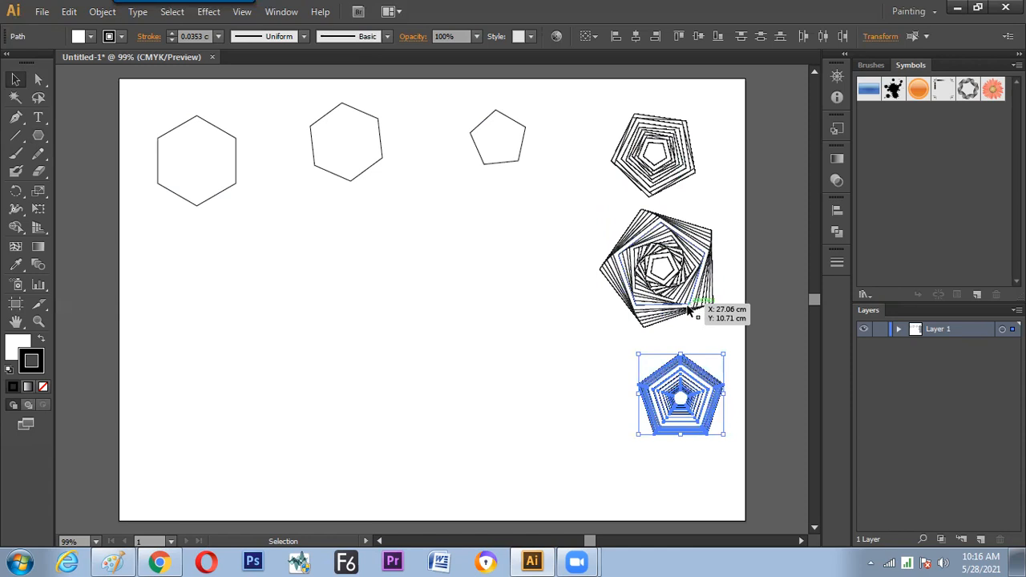
- Create a polygon with 3 sides and a 0.3944 cm radius through the Polygon settings, and delete it
left_click(38, 135)
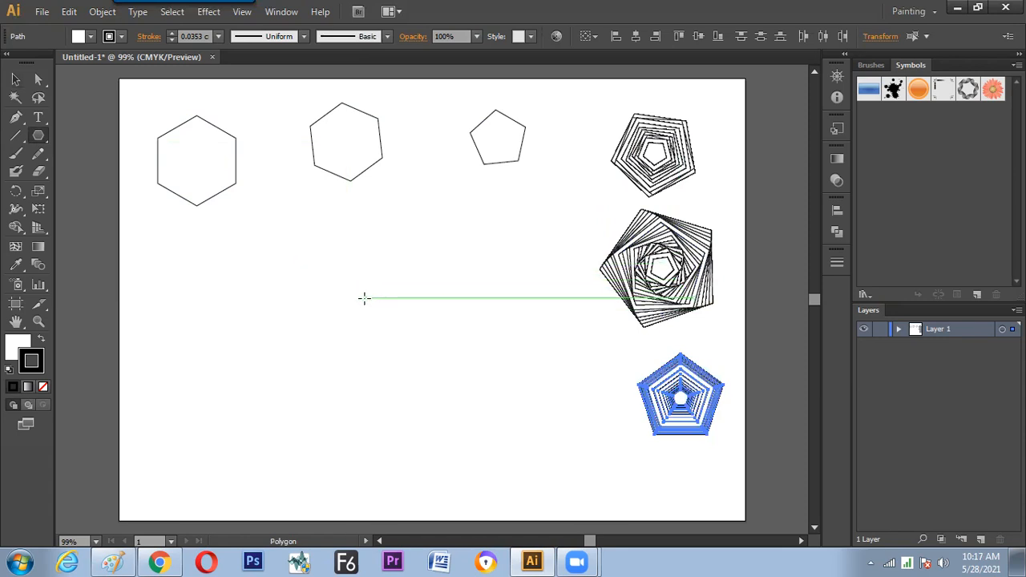
left_click(361, 309)
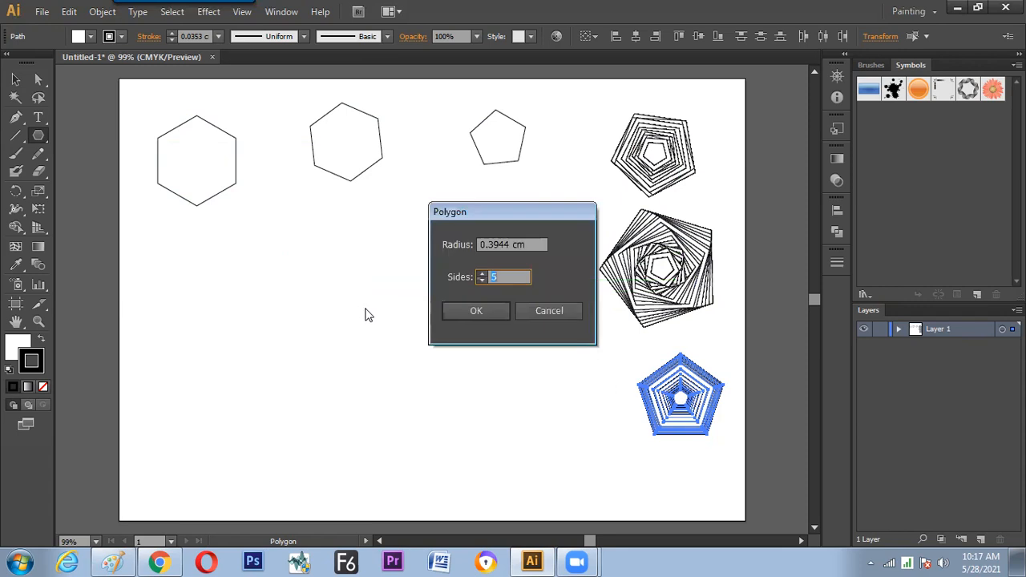
left_click_drag(498, 215, 544, 200)
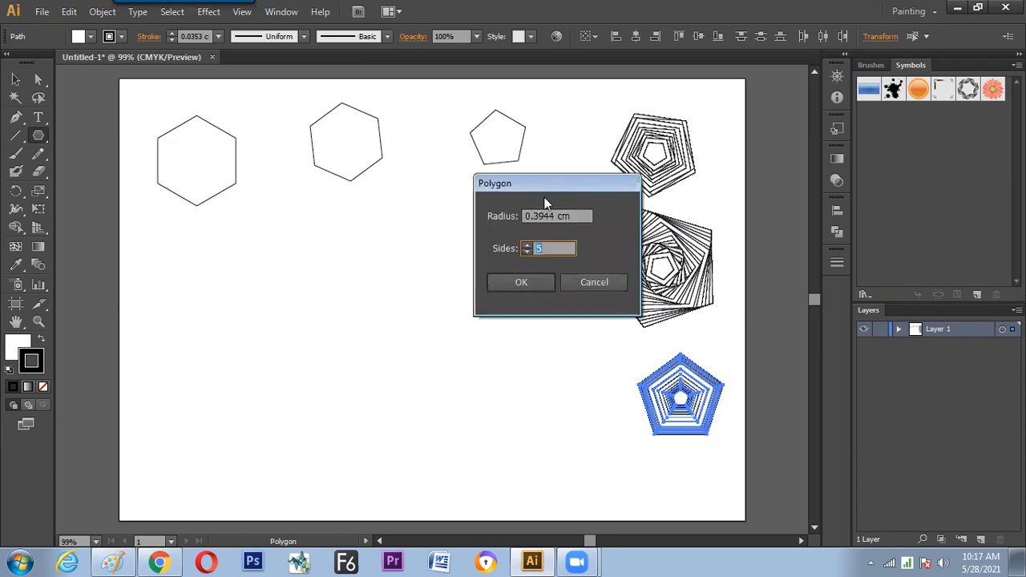
left_click(522, 282)
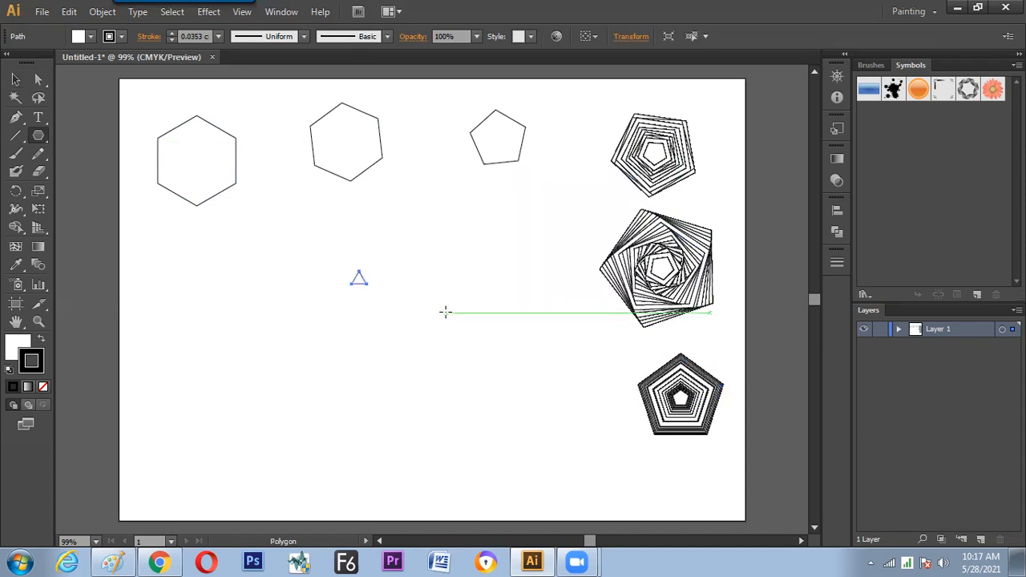
key("Delete")
- Draw a larger upright triangle in the middle of the artboard, and scale it down below the top row of shapes
left_click_drag(368, 299, 430, 337)
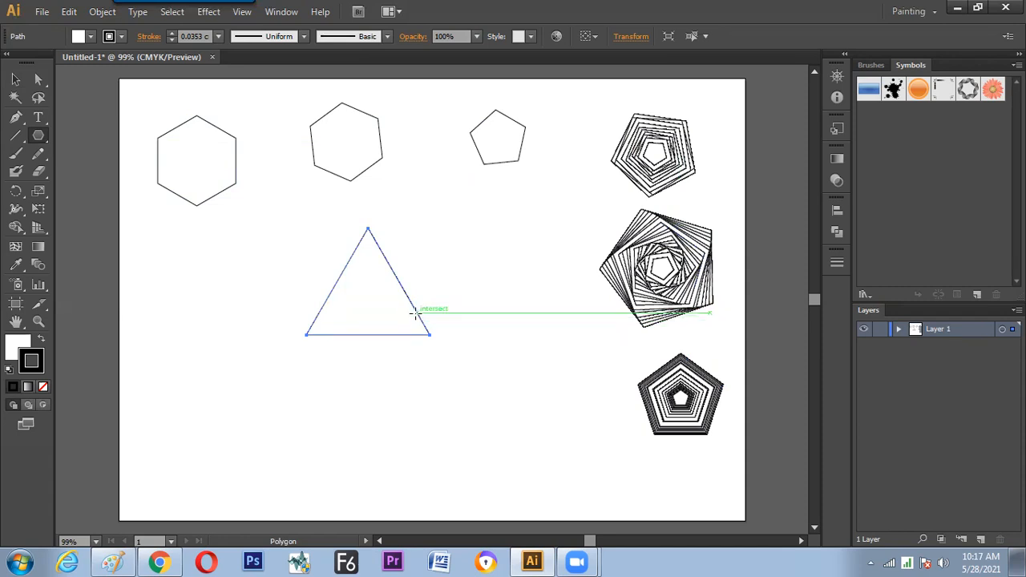
left_click(15, 79)
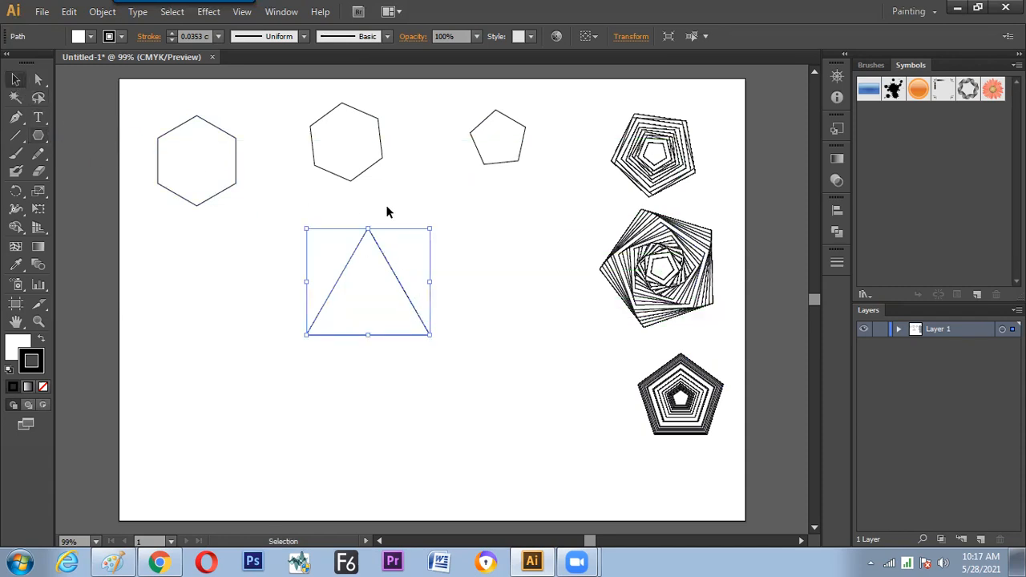
left_click_drag(401, 277, 415, 251)
left_click_drag(442, 204, 412, 233)
left_click_drag(380, 270, 413, 292)
left_click(393, 273)
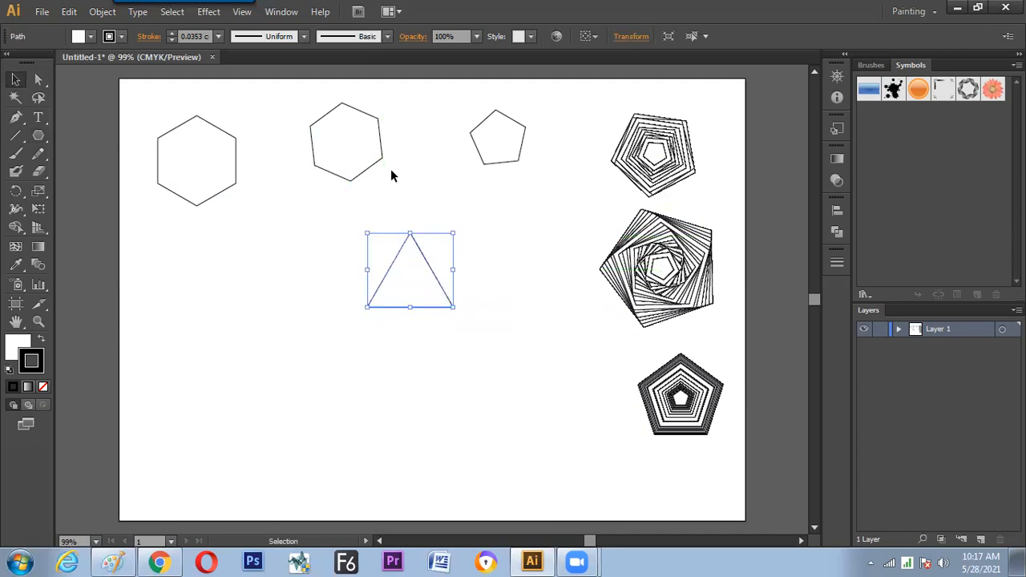
- Draw a second upright triangle of similar size directly below the first triangle
left_click(38, 136)
left_click_drag(414, 394, 463, 421)
key("v")
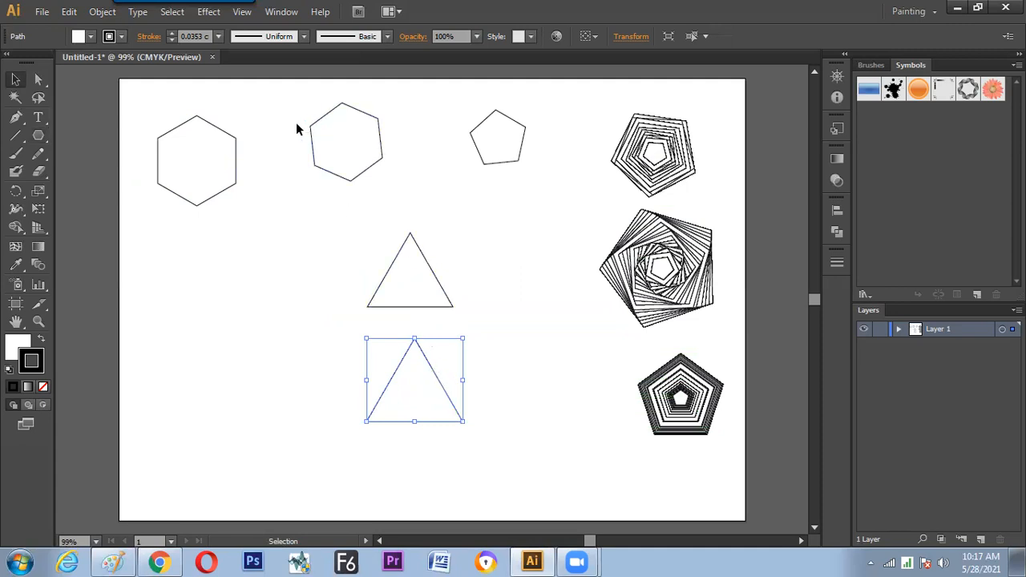
- Apply the Round Corners effect to the lower triangle, with the preview on and the radius adjusted
left_click(209, 11)
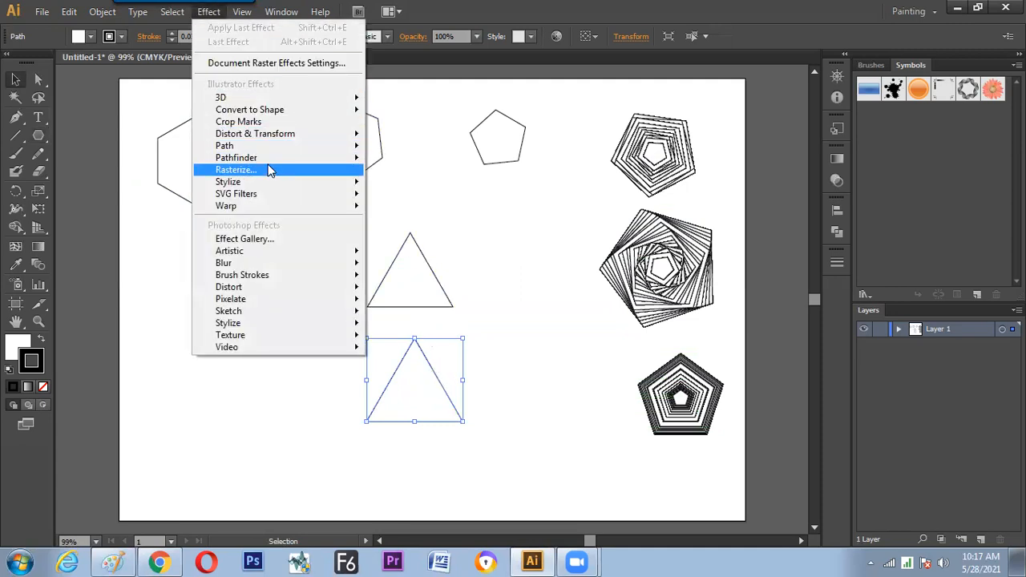
mouse_move(270, 186)
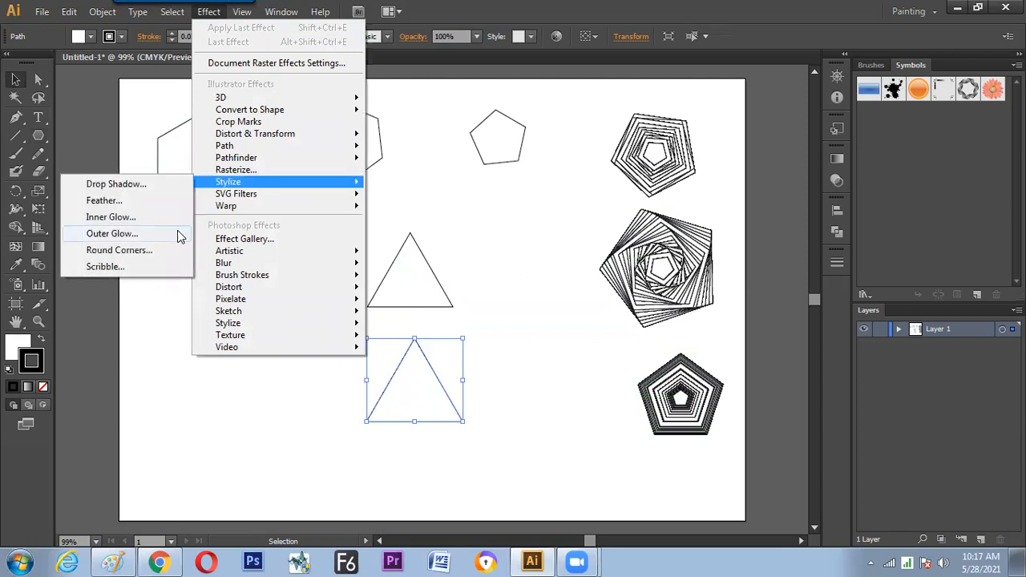
left_click(152, 251)
left_click(550, 354)
left_click(560, 319)
left_click(559, 319)
left_click(560, 319)
left_click(560, 319)
left_click(559, 319)
left_click(560, 319)
left_click(594, 355)
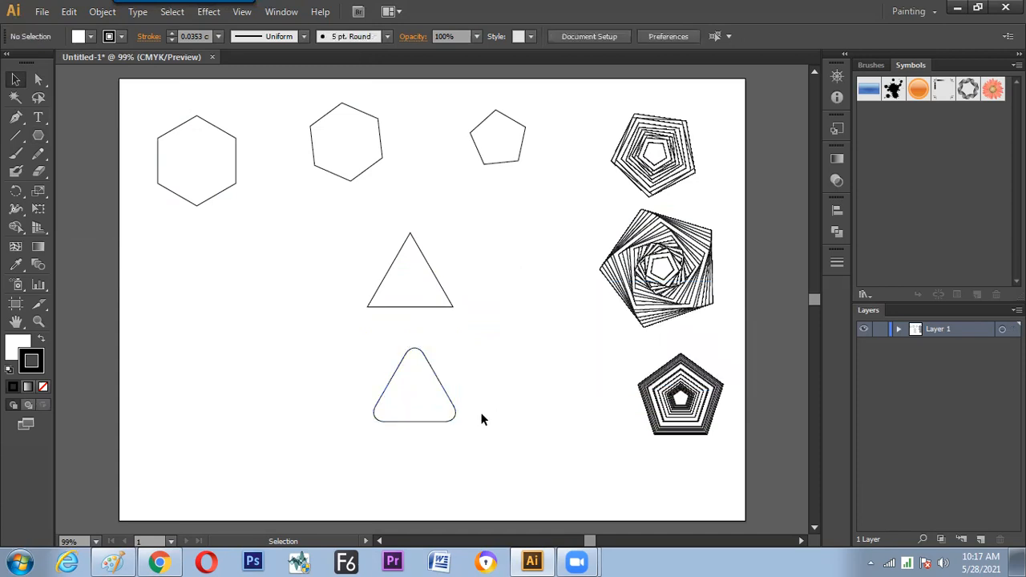
- Move the rounded triangle up so it sits just beneath the sharp-cornered triangle
left_click_drag(452, 412, 452, 390)
left_click(520, 362)
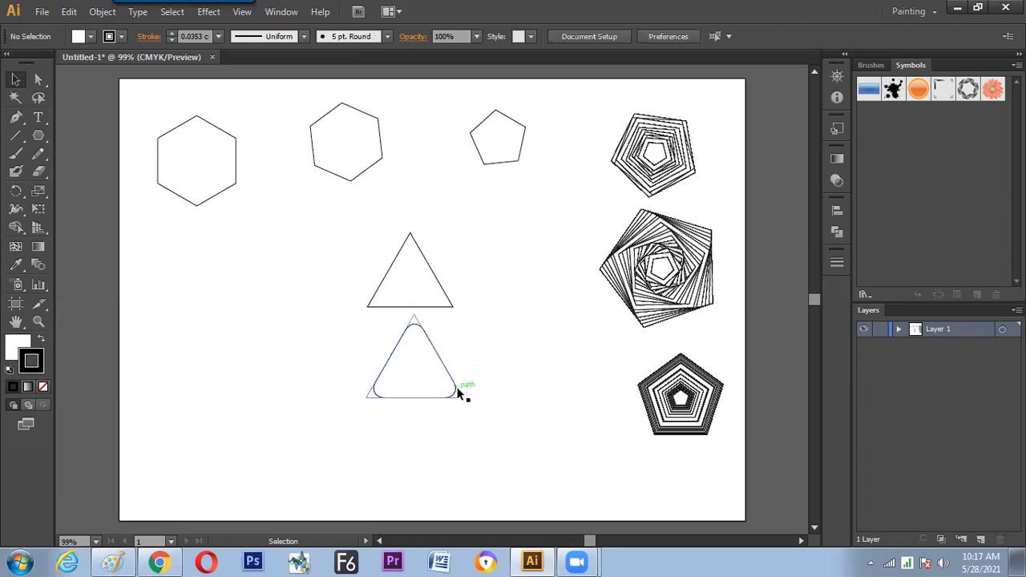
left_click(446, 307)
left_click(487, 366)
left_click(456, 384)
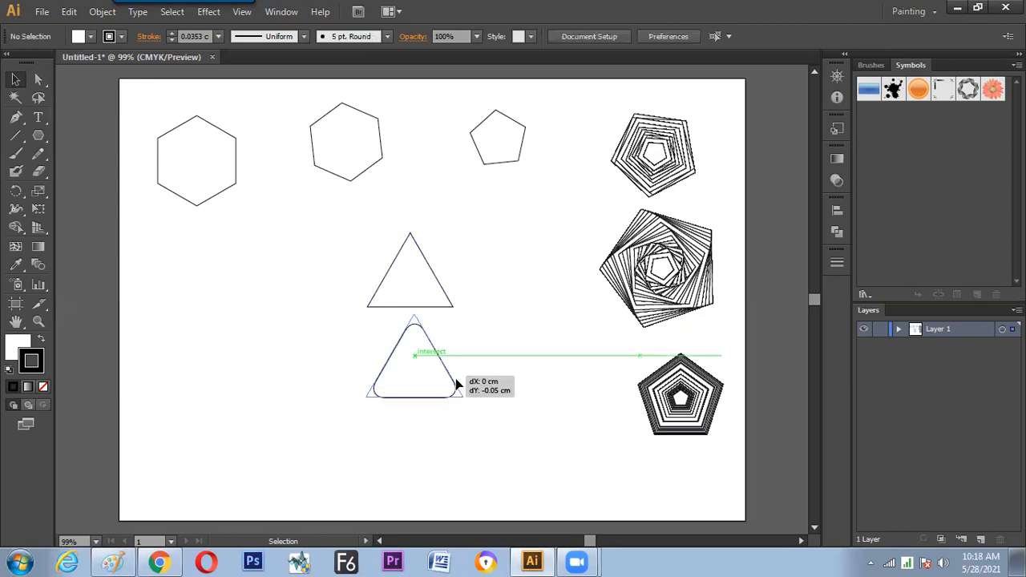
left_click(518, 371)
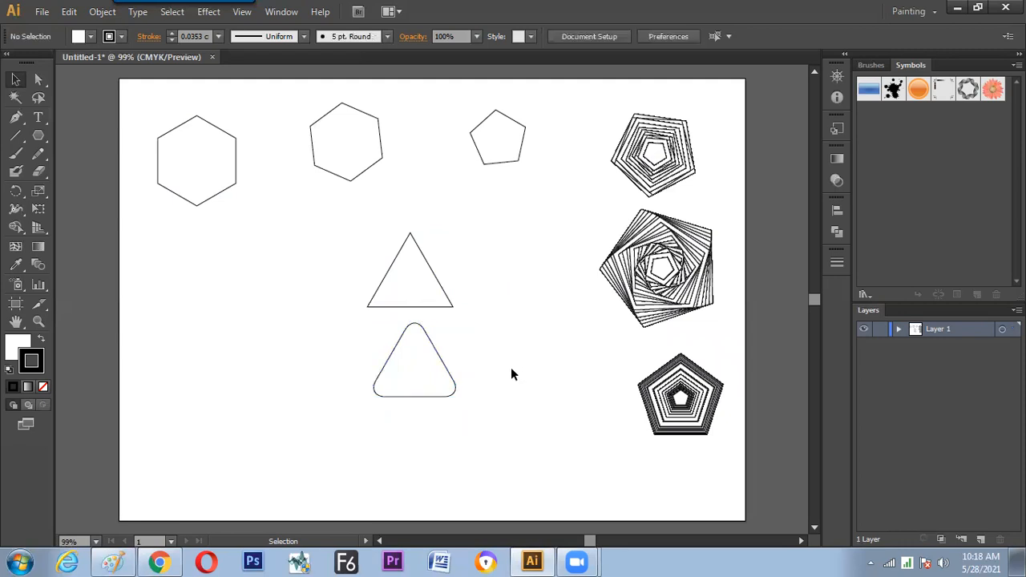
- Shift the sharp-cornered triangle and the rounded triangle up the artboard, and deselect them
left_click(456, 375)
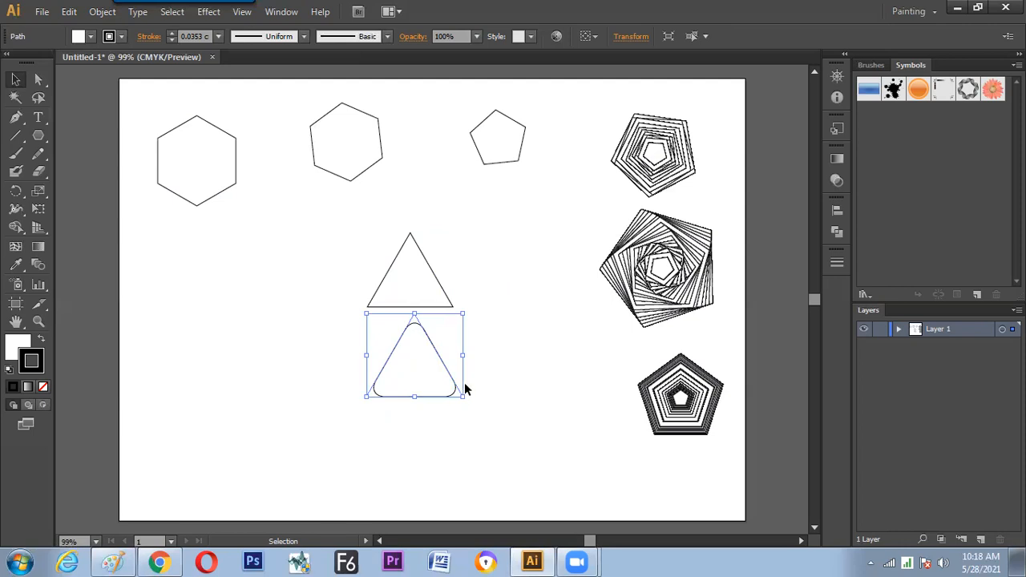
left_click_drag(446, 290, 447, 255)
left_click_drag(429, 335, 428, 295)
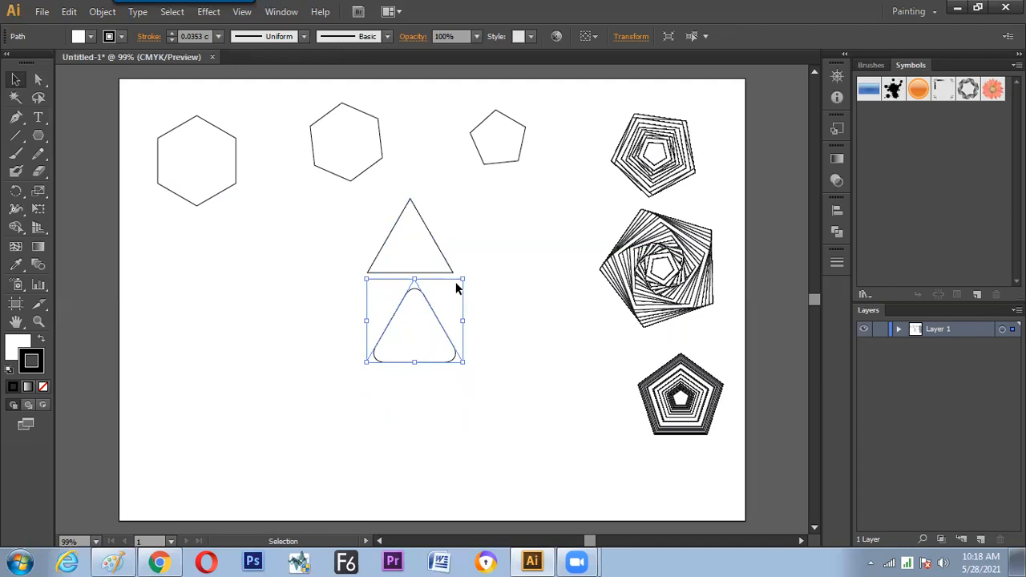
left_click(486, 271)
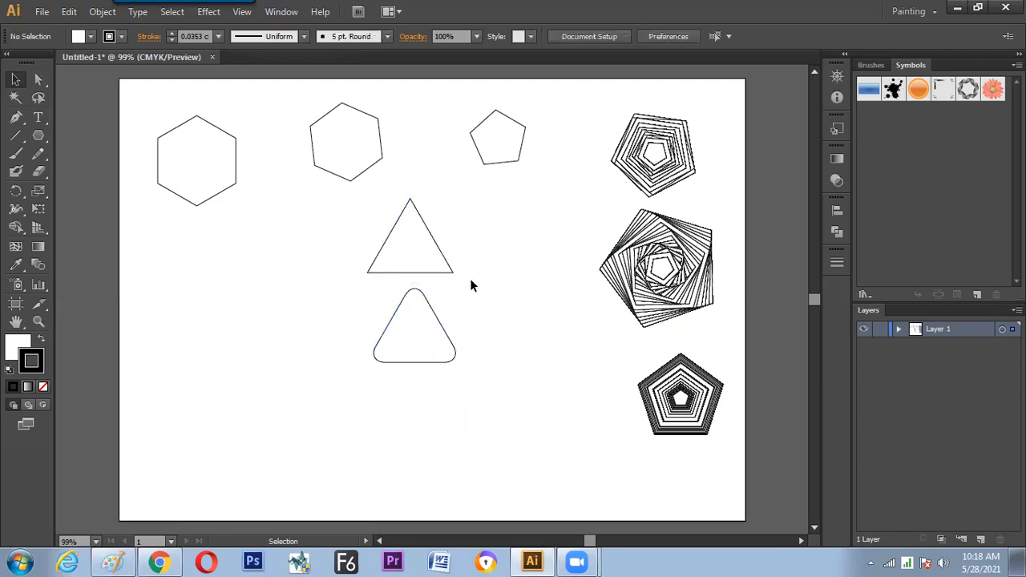
- Raise the sharp-cornered triangle slightly, and arrange the rounded triangle and a duplicate side by side below it
left_click(450, 274)
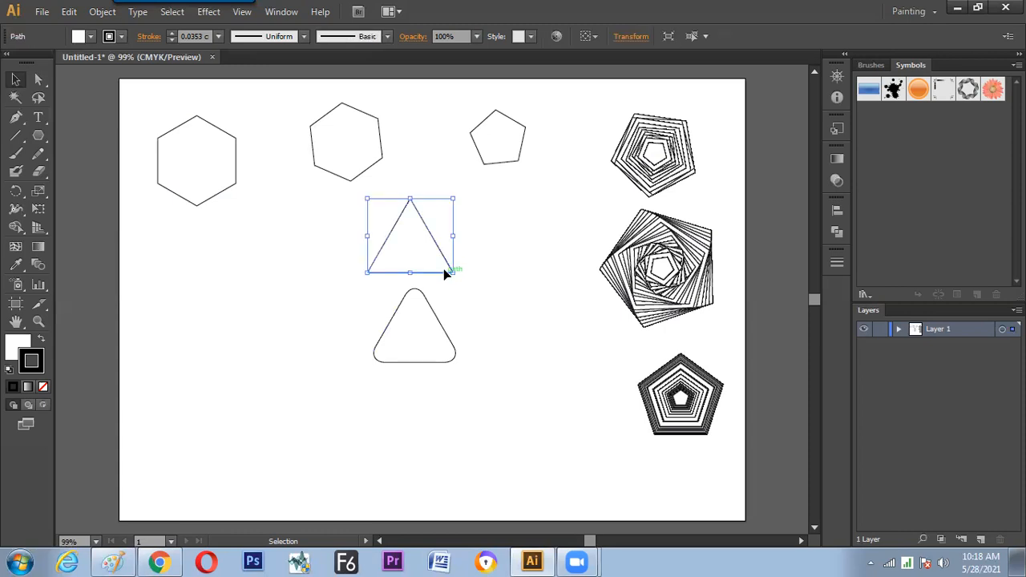
left_click_drag(431, 304, 407, 353)
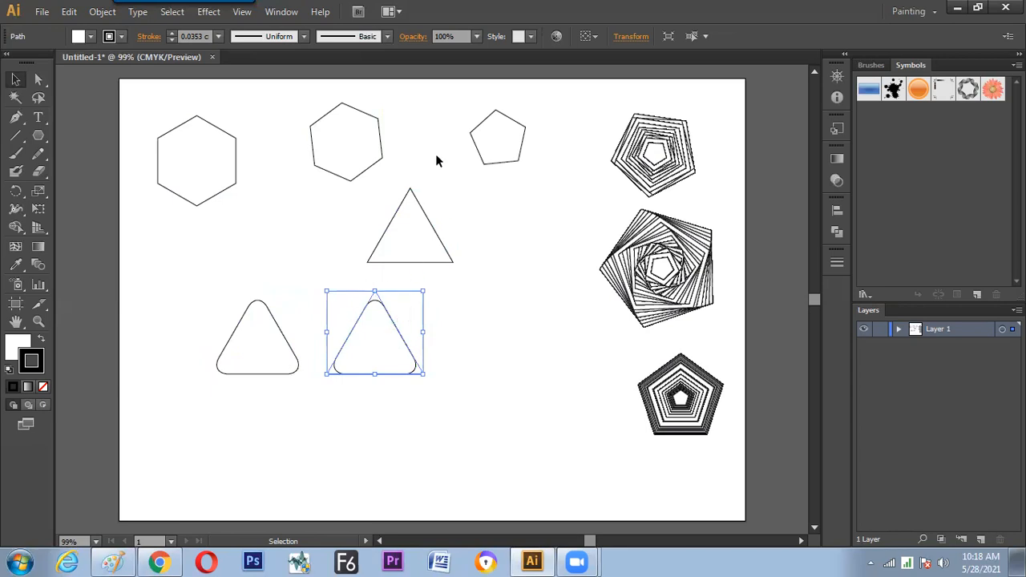
- Hide the Round Corners effect in the Appearance settings of the right-hand rounded triangle
left_click(287, 14)
left_click(377, 179)
left_click(658, 190)
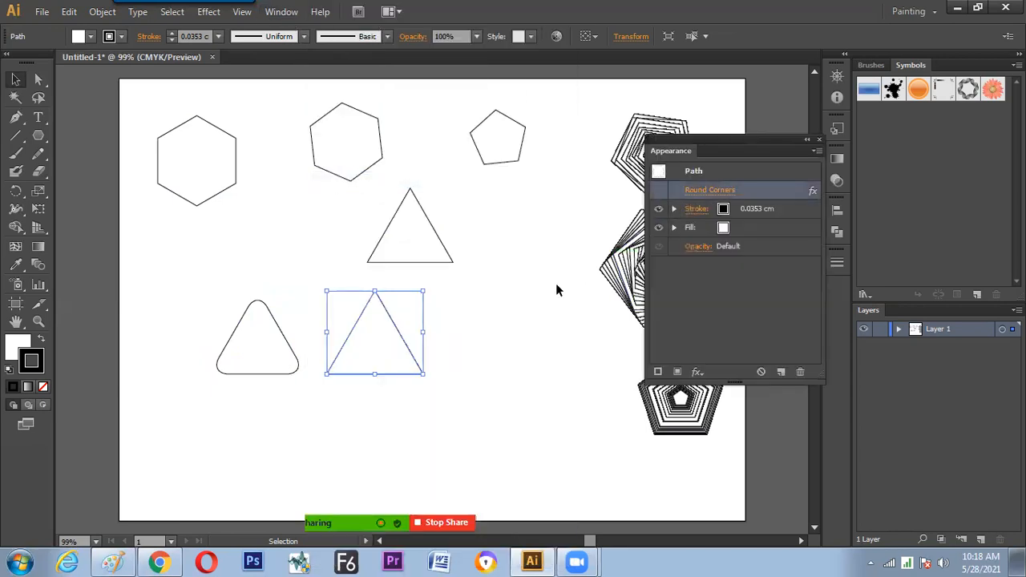
- Nudge the lower-right triangle slightly to the right, and select its path with the Direct Selection tool
left_click(424, 324)
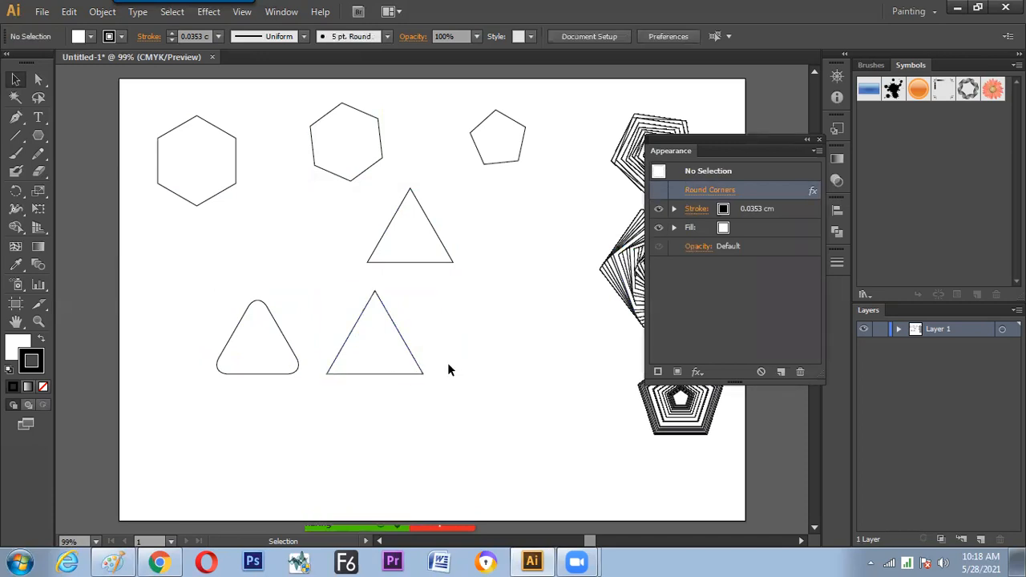
left_click(382, 362)
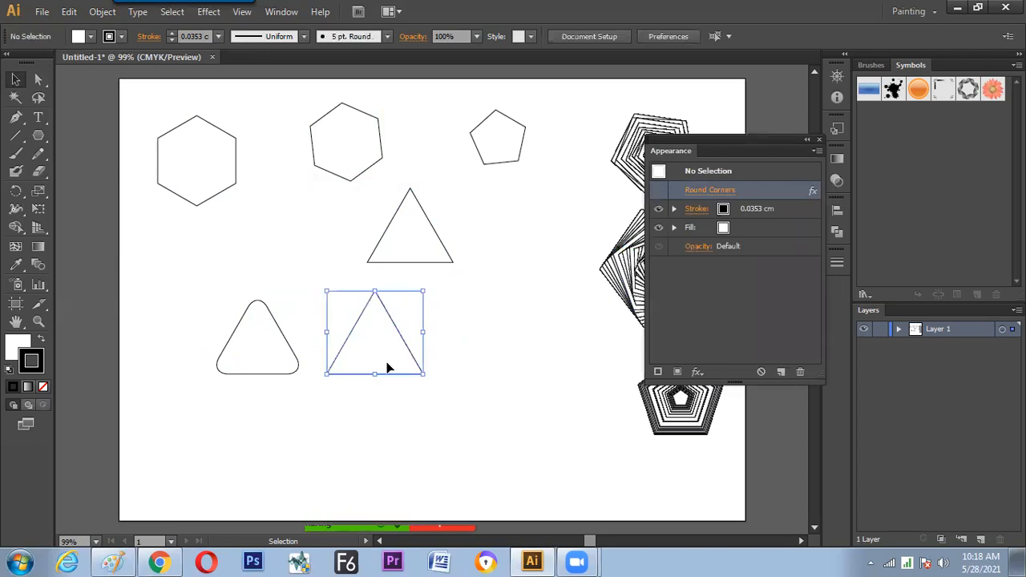
left_click_drag(401, 350, 419, 355)
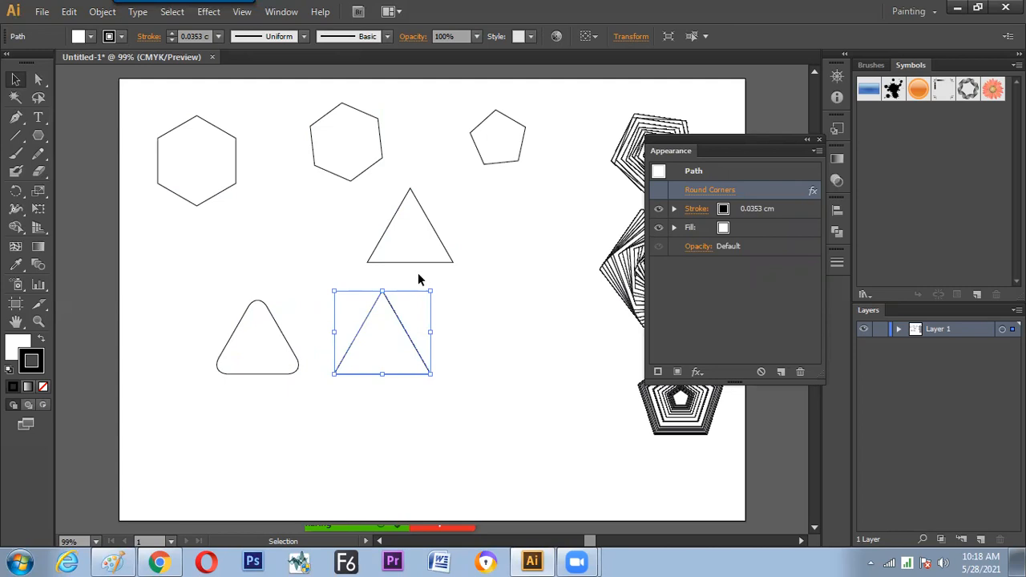
key("a")
left_click_drag(311, 281, 392, 405)
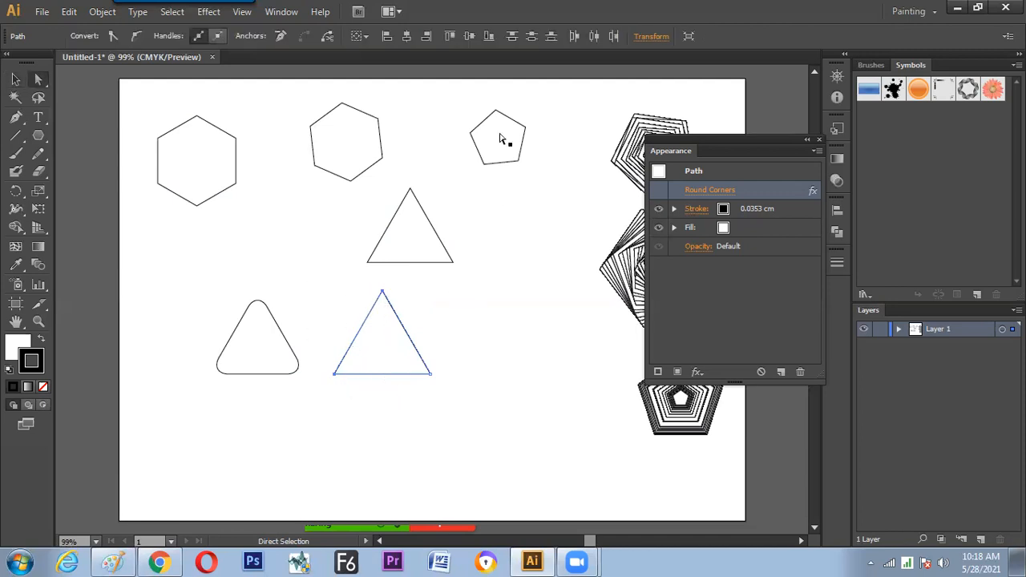
- Align the lower-right triangle's apex and left base anchor points to the left, forming a right-angled triangle, and deselect it
left_click(385, 37)
left_click(490, 302)
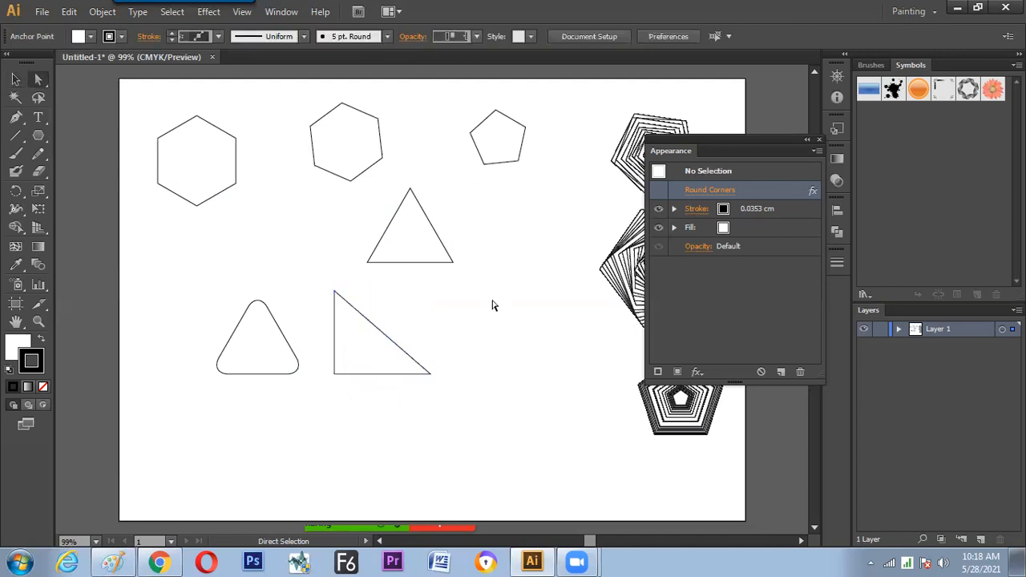
key("v")
left_click_drag(414, 366, 505, 361)
key("Delete")
- Scale down the right-angled triangle and move it up slightly, level with the rounded triangle
left_click(417, 371)
left_click_drag(431, 375, 409, 377)
left_click(409, 377)
left_click(442, 355)
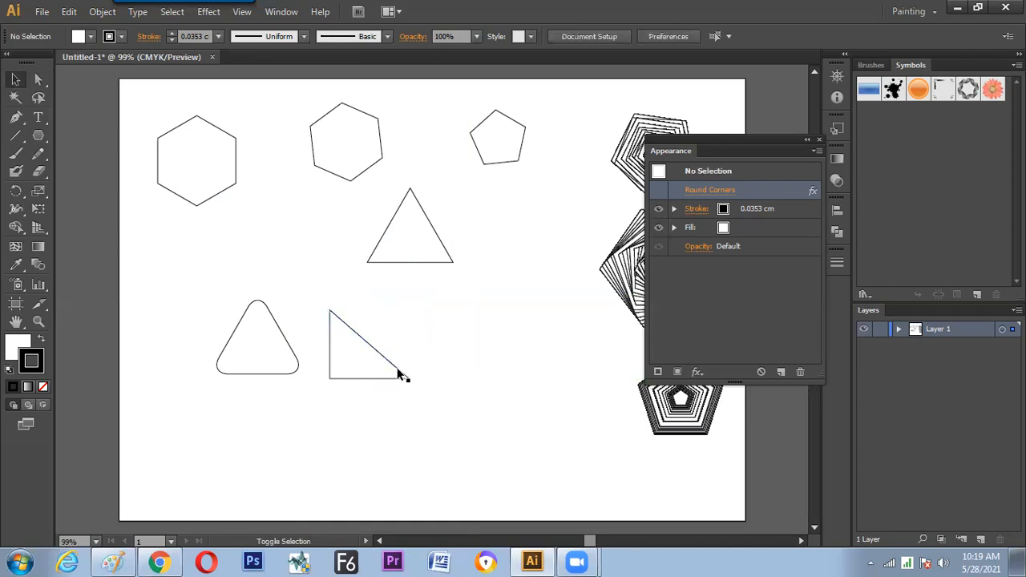
left_click_drag(386, 360, 387, 349)
left_click(437, 329)
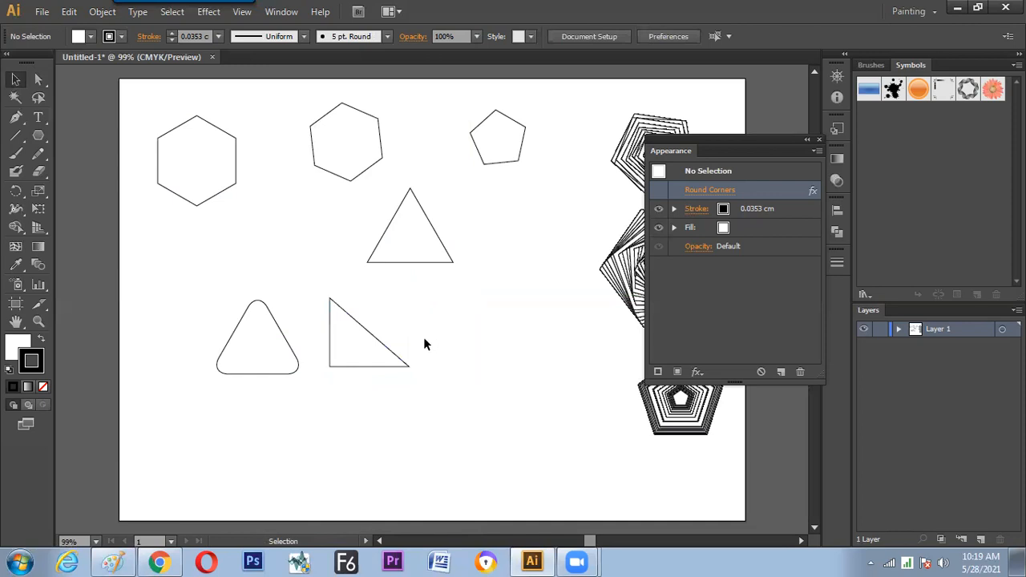
- Duplicate the upper sharp-cornered triangle, placing the copy to the right of the right-angled triangle
left_click(437, 260)
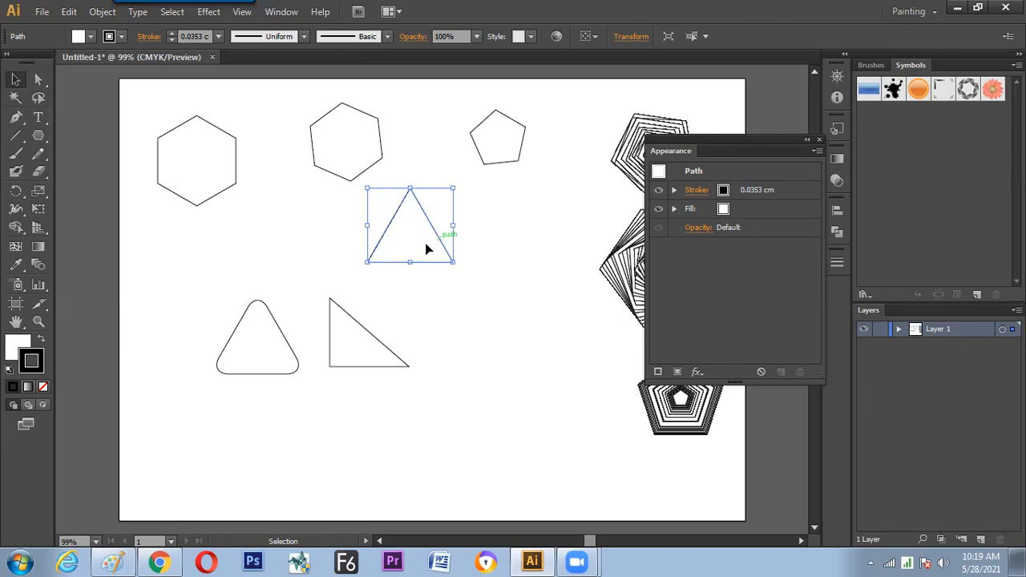
left_click(425, 325)
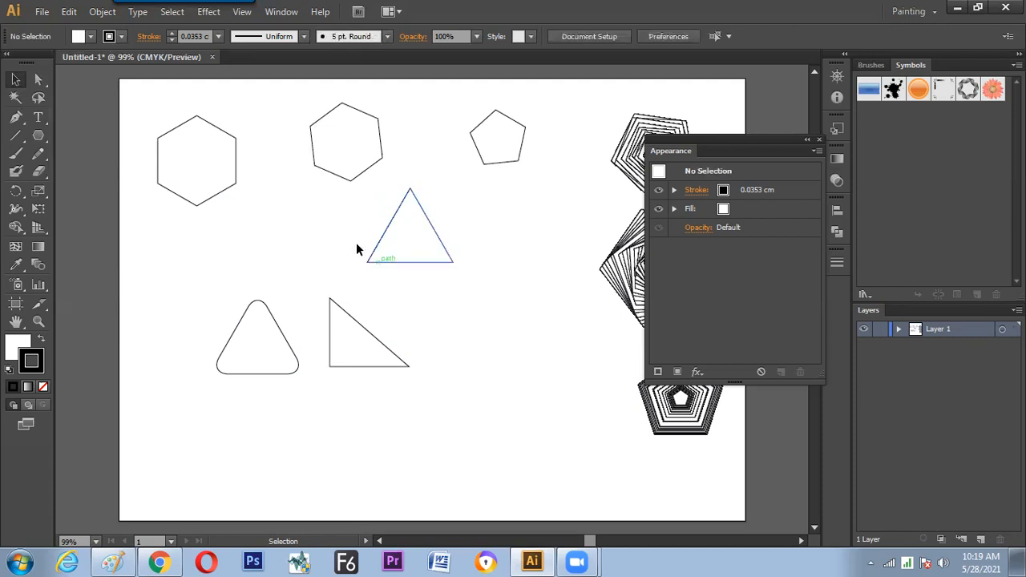
left_click_drag(407, 262, 497, 353)
key("a")
left_click_drag(431, 345, 553, 343)
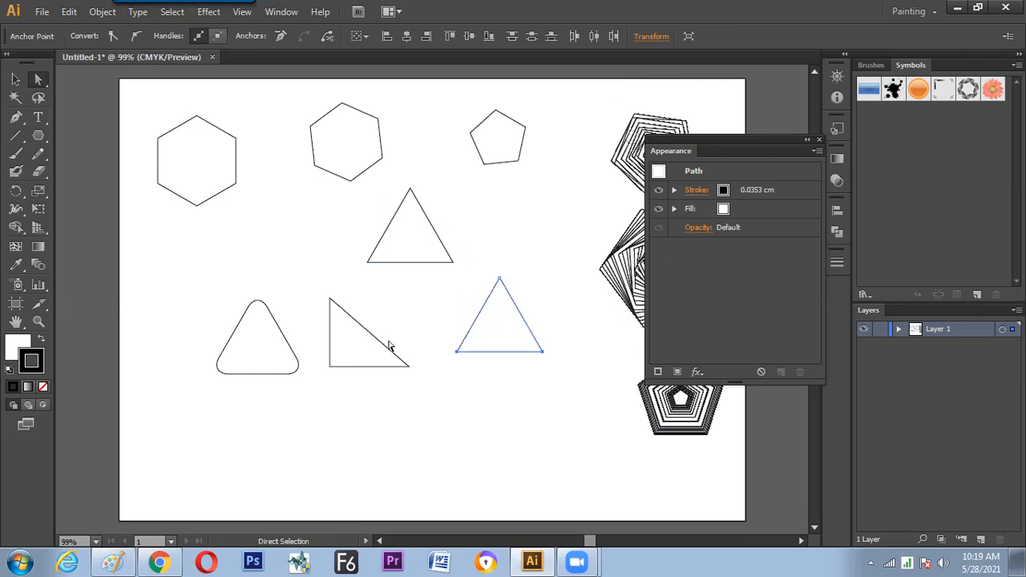
left_click_drag(515, 254, 366, 369)
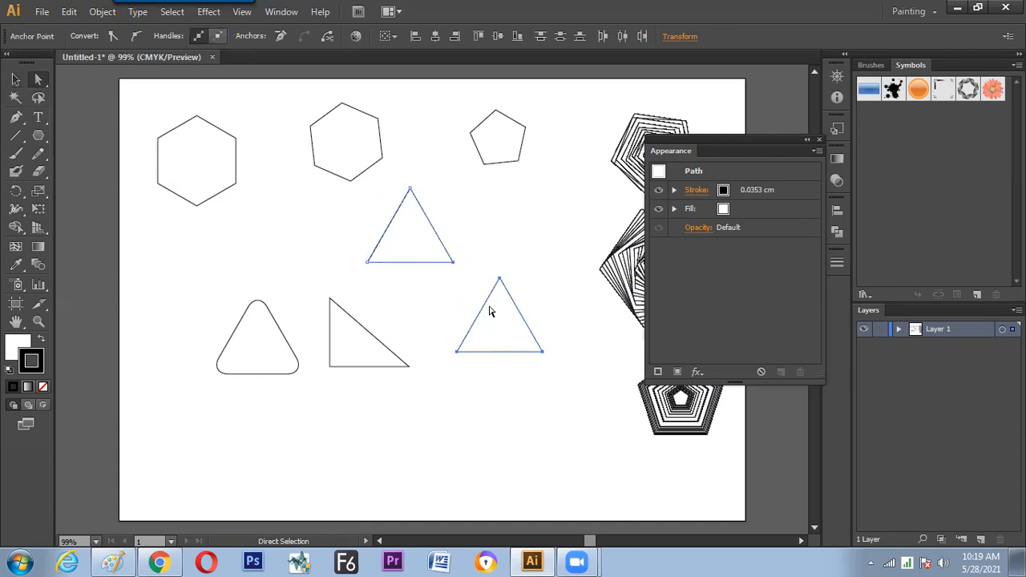
left_click(526, 289)
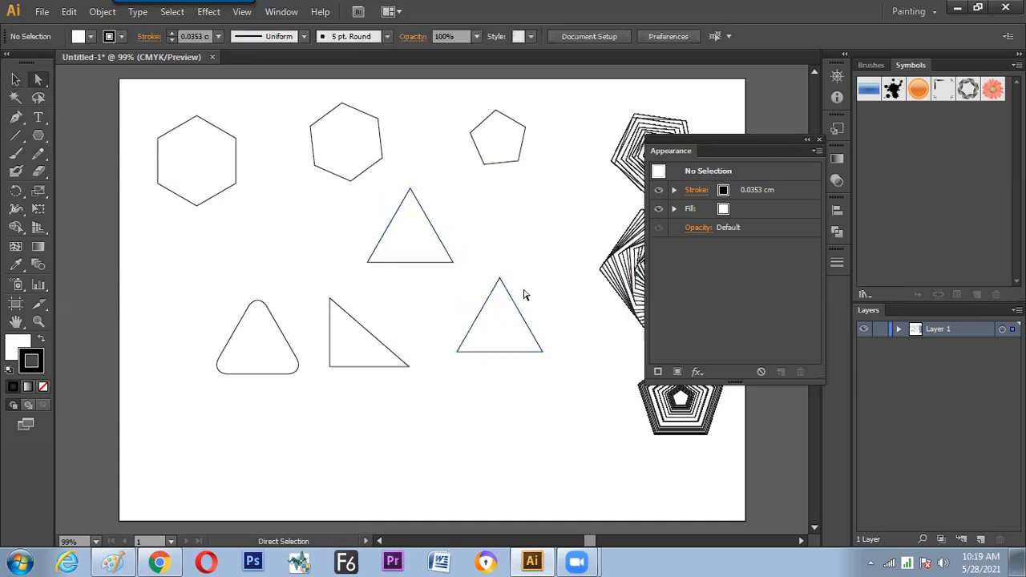
left_click(499, 279)
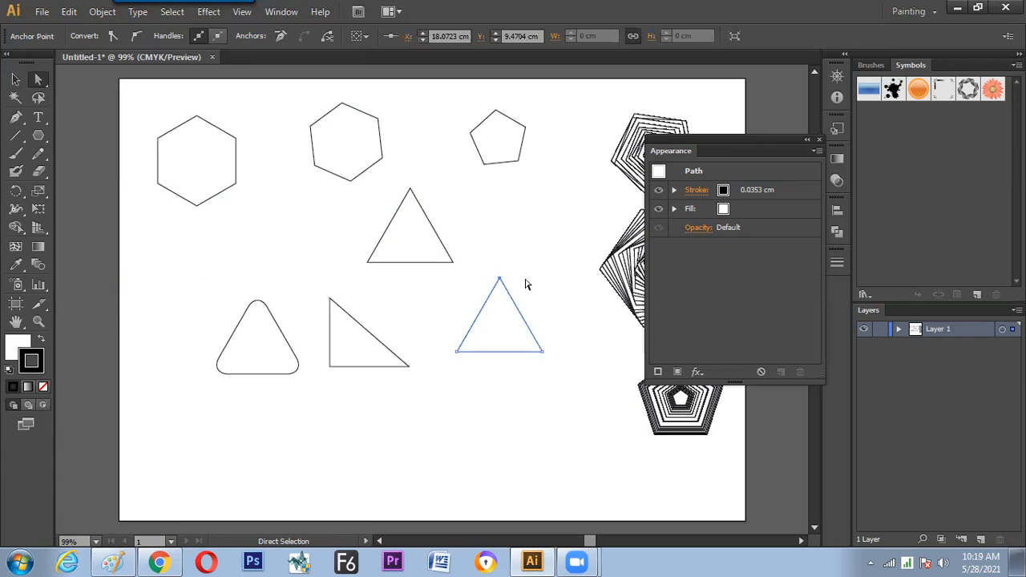
left_click(557, 298)
- Select the base anchor points of the duplicated triangle, divide its width by 2, and deselect it
left_click_drag(447, 339, 548, 371)
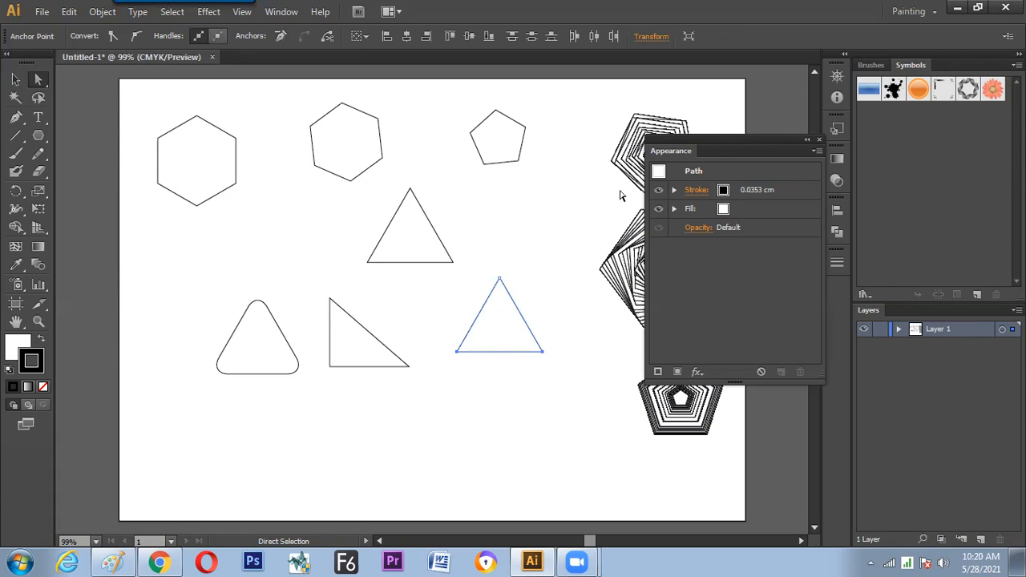
left_click(651, 36)
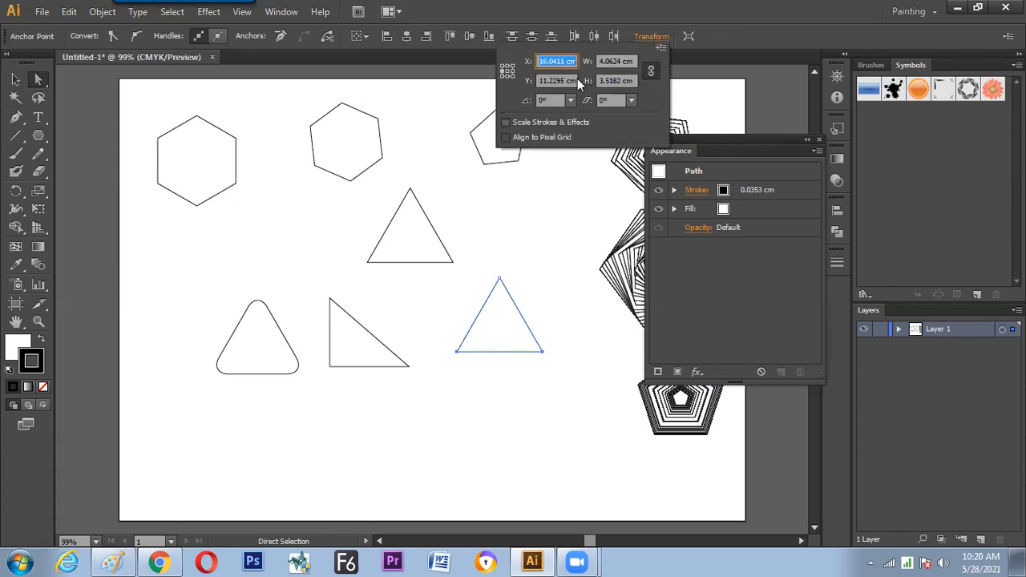
left_click(634, 61)
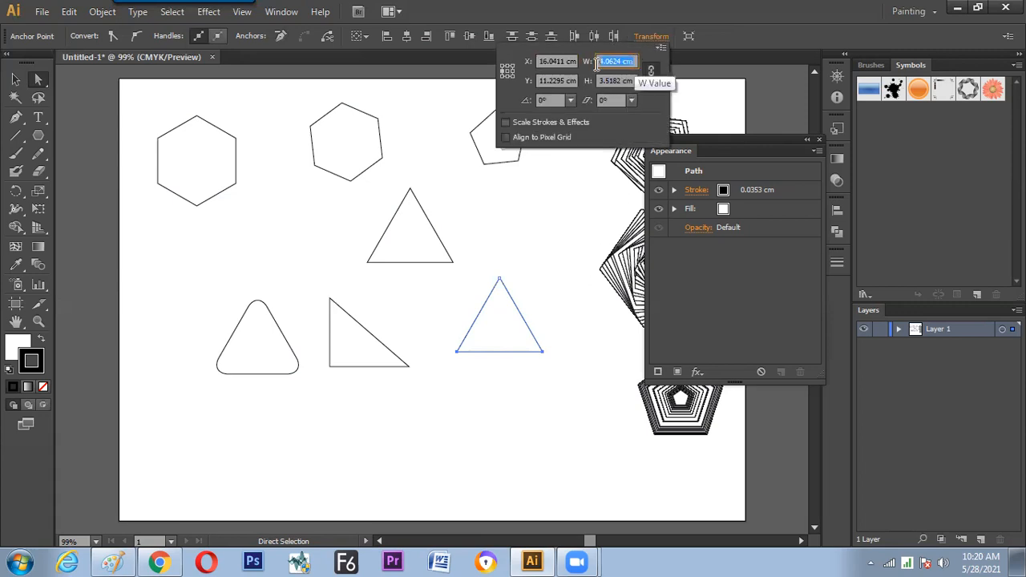
key("Tab")
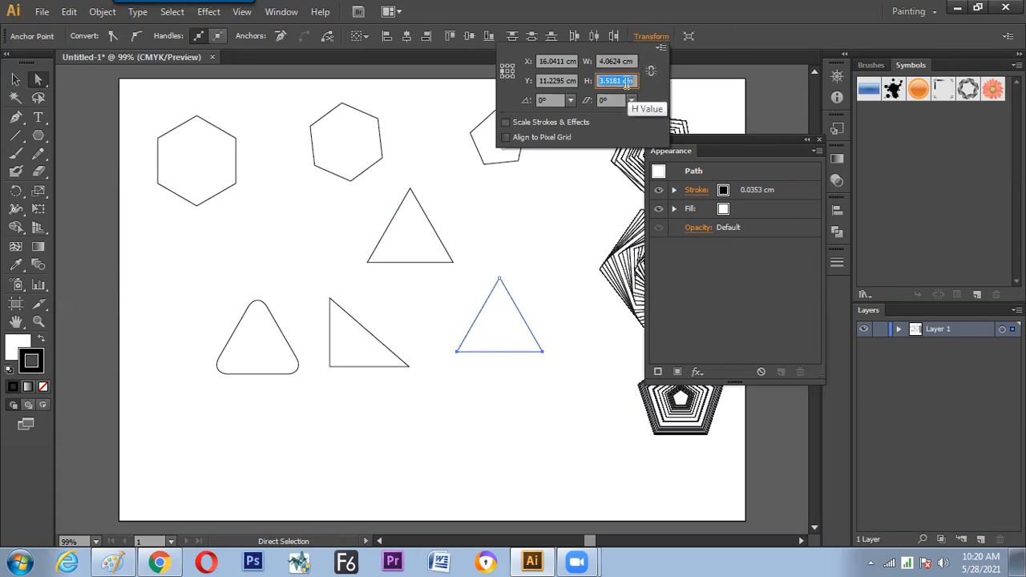
left_click(634, 61)
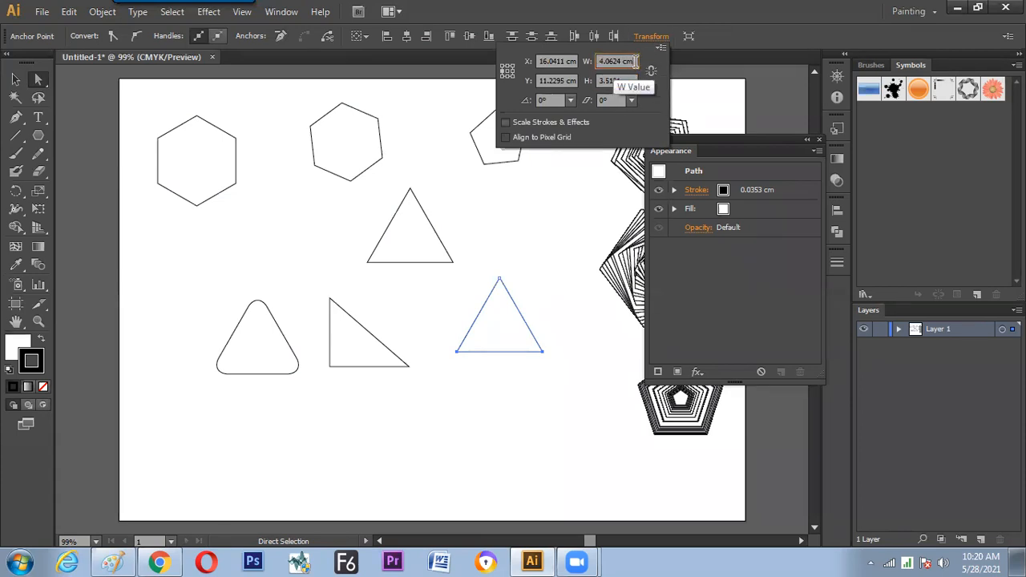
type("2")
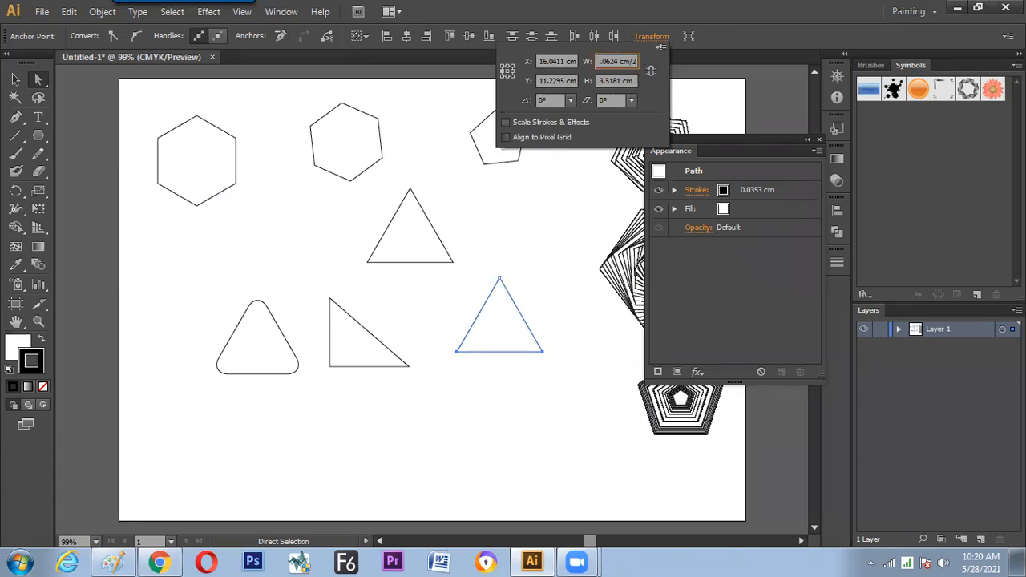
key("Return")
left_click(553, 289)
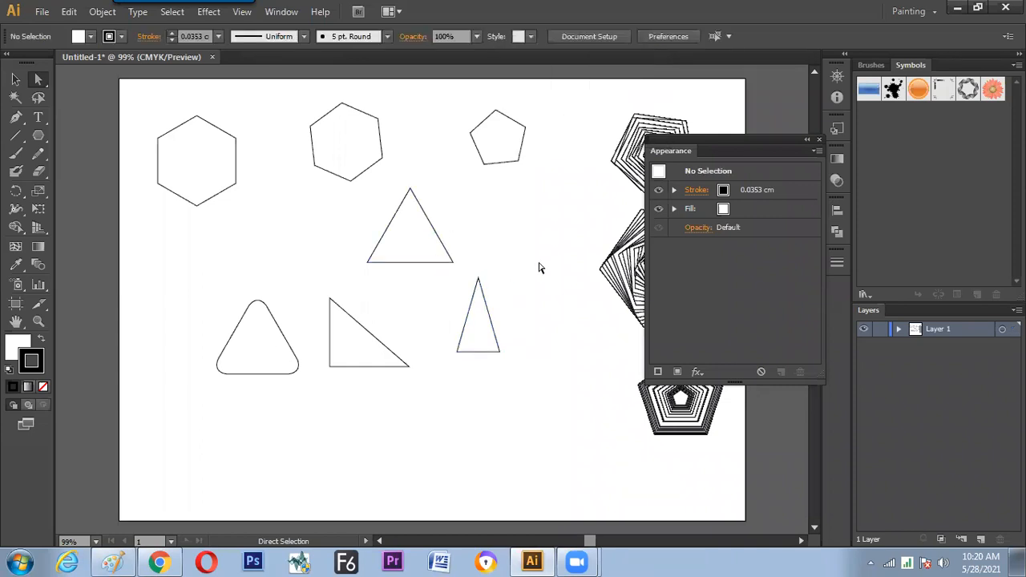
- Move the narrow triangle down and closer to the right-angled triangle, and shift the upper triangle slightly to the left
key("v")
left_click(497, 344)
left_click_drag(486, 332, 471, 350)
left_click(427, 265)
left_click_drag(425, 254, 410, 258)
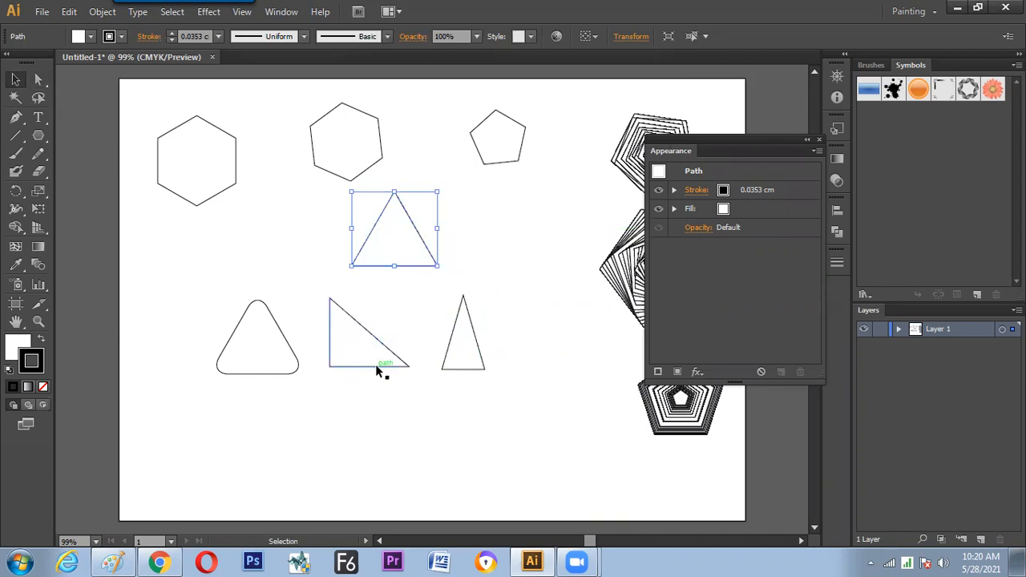
- Reposition the rounded, right-angled and narrow triangles further left in an even row, and deselect them
left_click(483, 359)
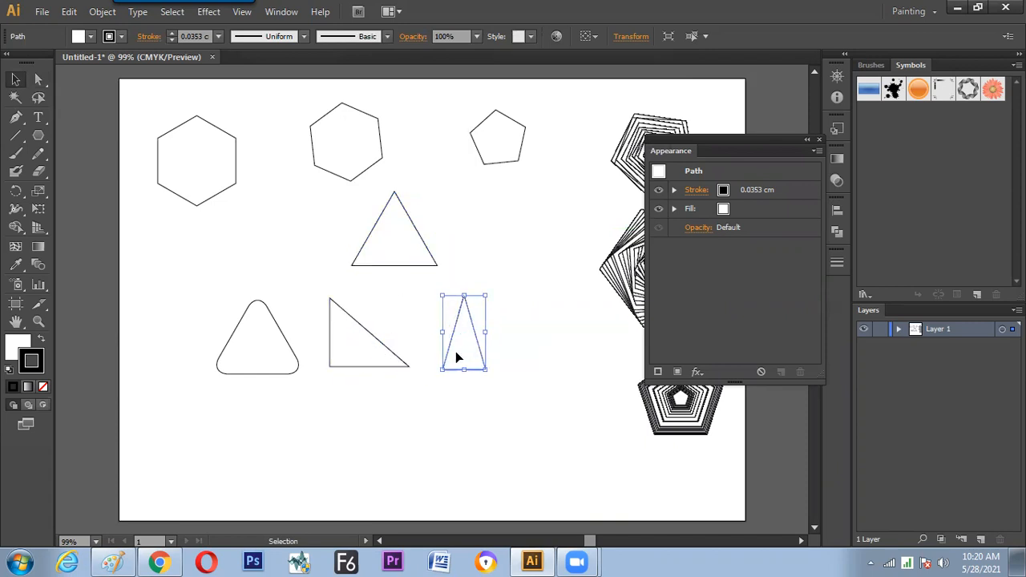
left_click(502, 339)
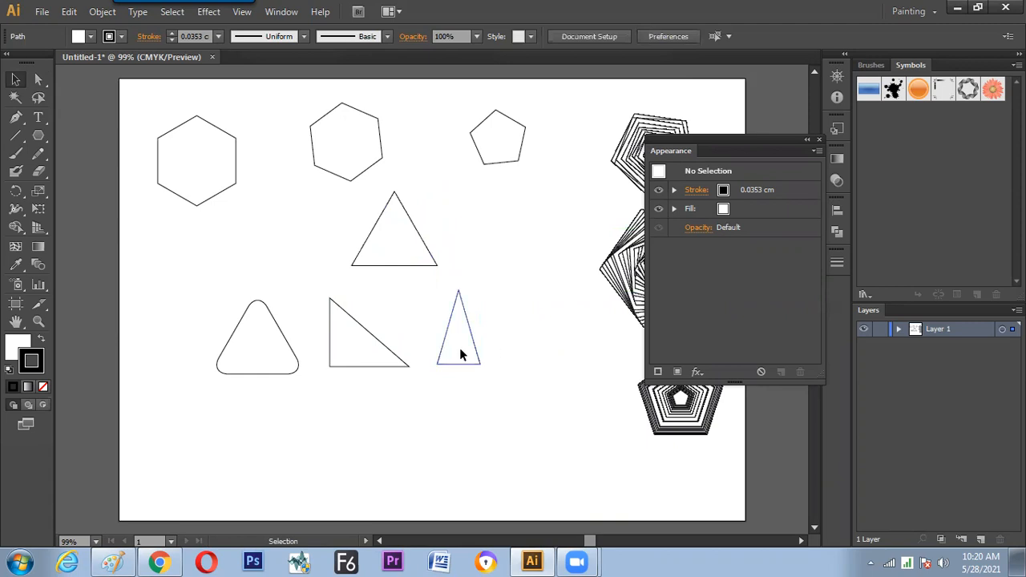
left_click_drag(465, 364, 459, 358)
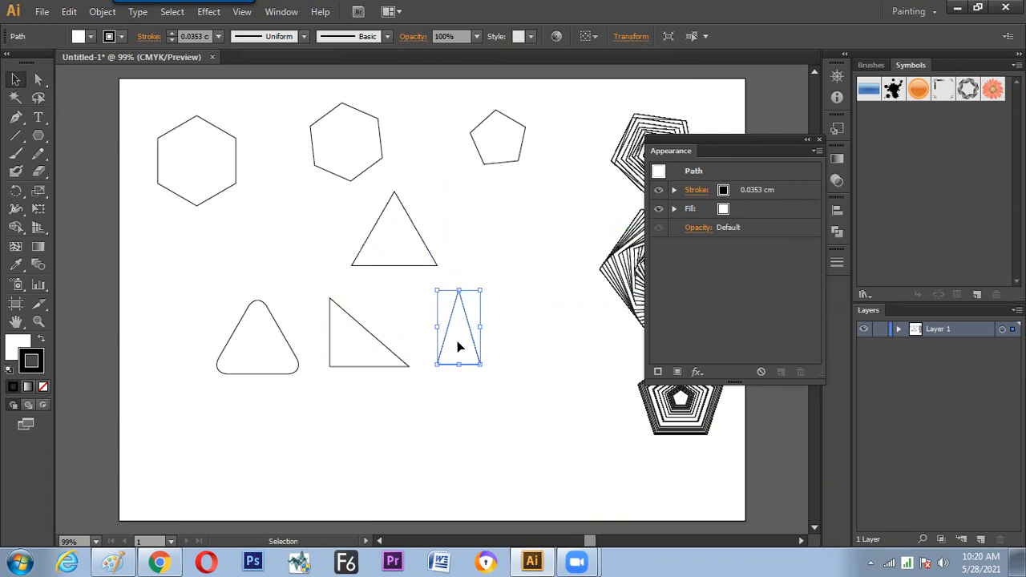
left_click_drag(268, 363, 236, 348)
left_click_drag(357, 345, 333, 338)
left_click_drag(457, 346, 435, 345)
left_click(481, 337)
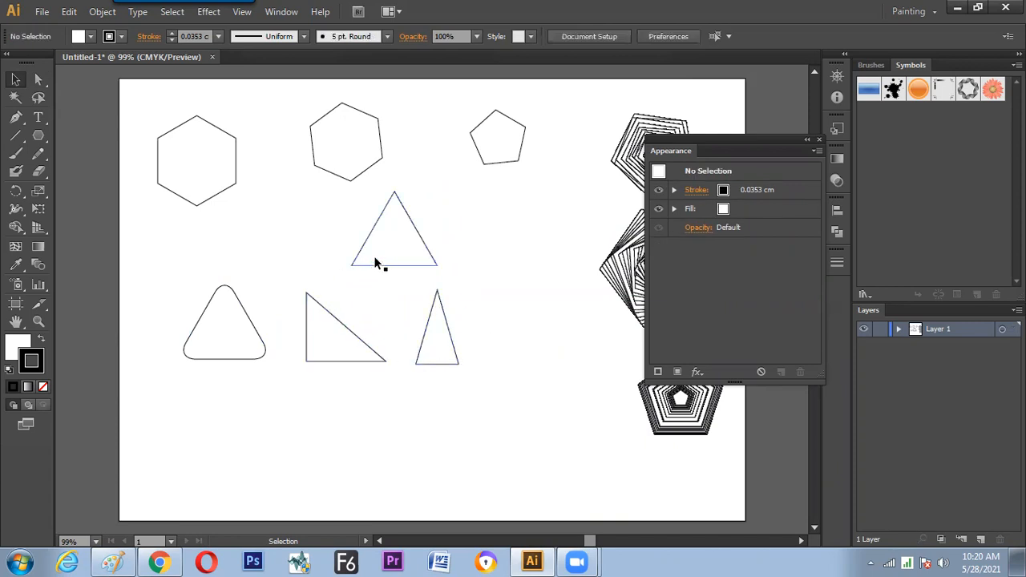
- Duplicate the upper triangle, placing the copy at the right end of the lower row
left_click_drag(394, 264, 532, 353)
key("space")
left_click_drag(404, 389, 387, 385)
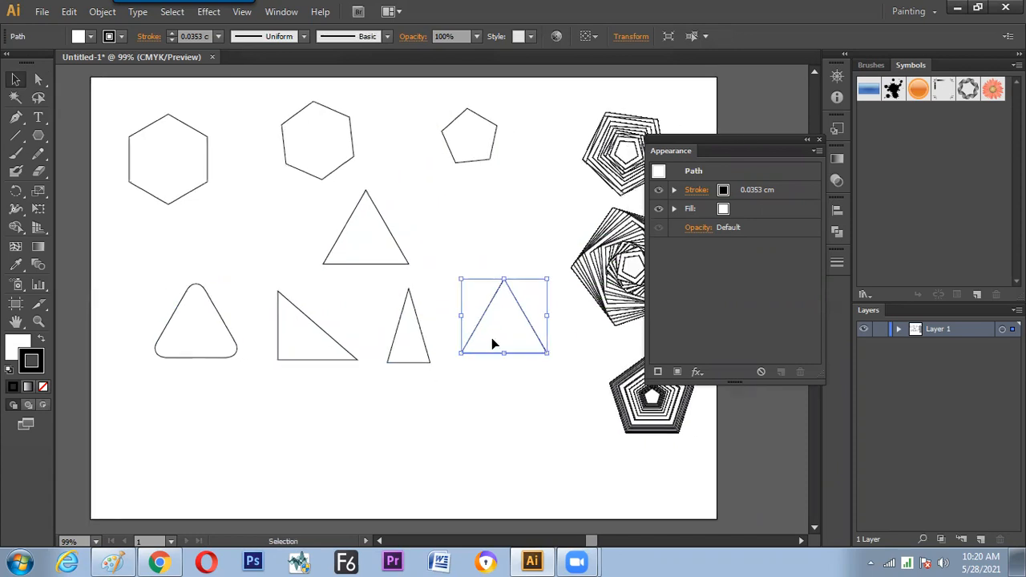
left_click(230, 346)
left_click(172, 11)
mouse_move(215, 12)
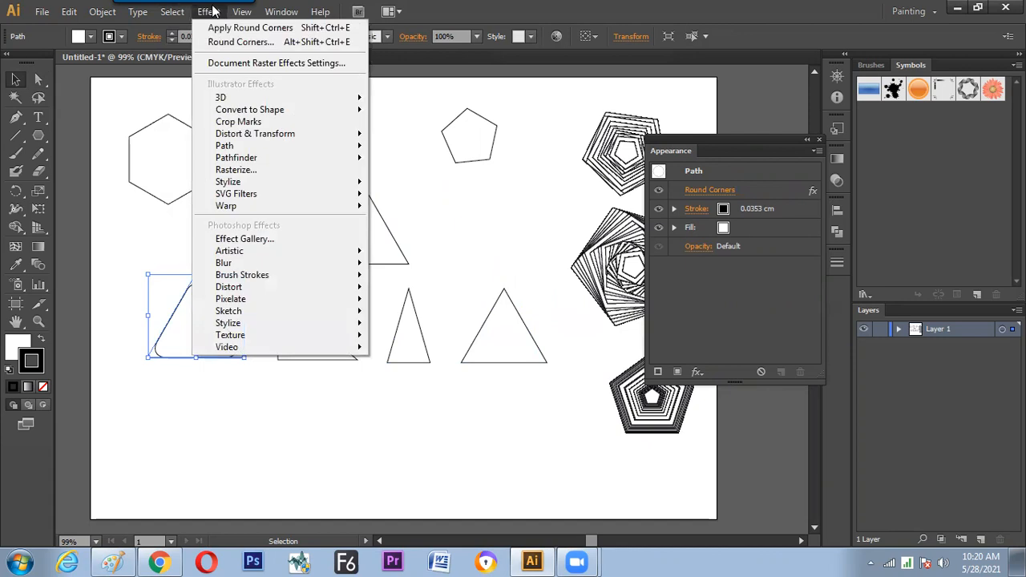
mouse_move(255, 117)
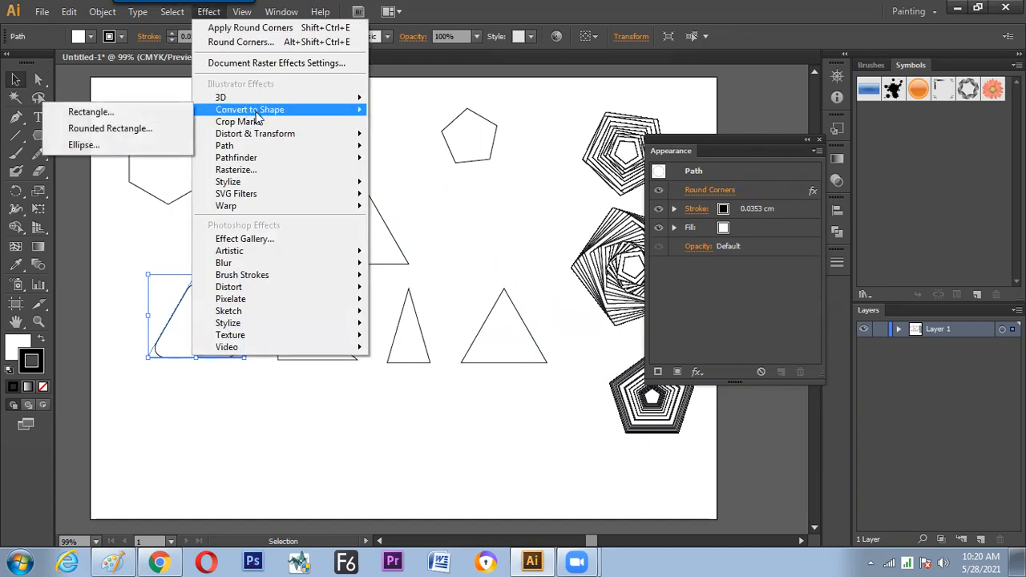
mouse_move(245, 188)
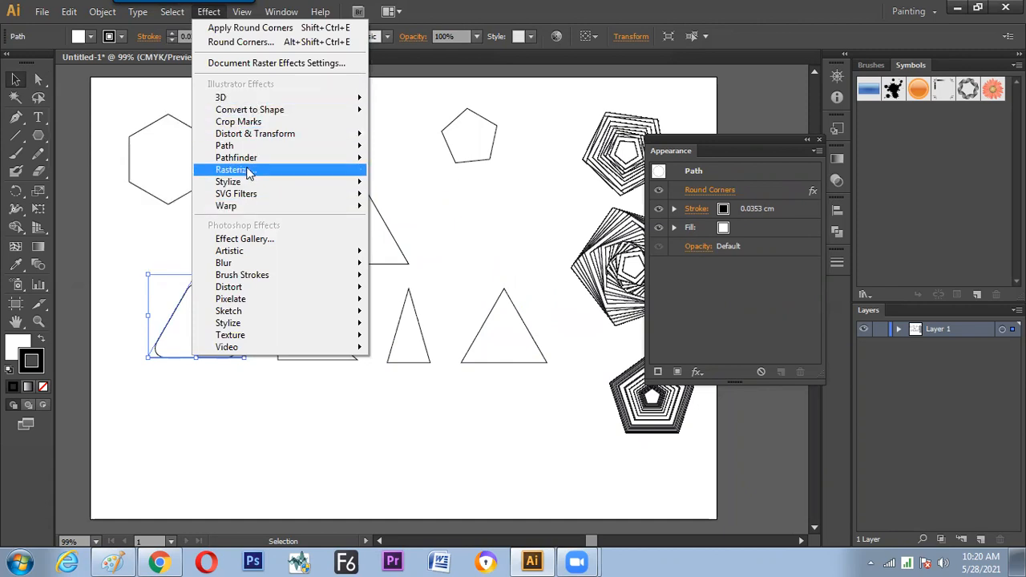
mouse_move(254, 140)
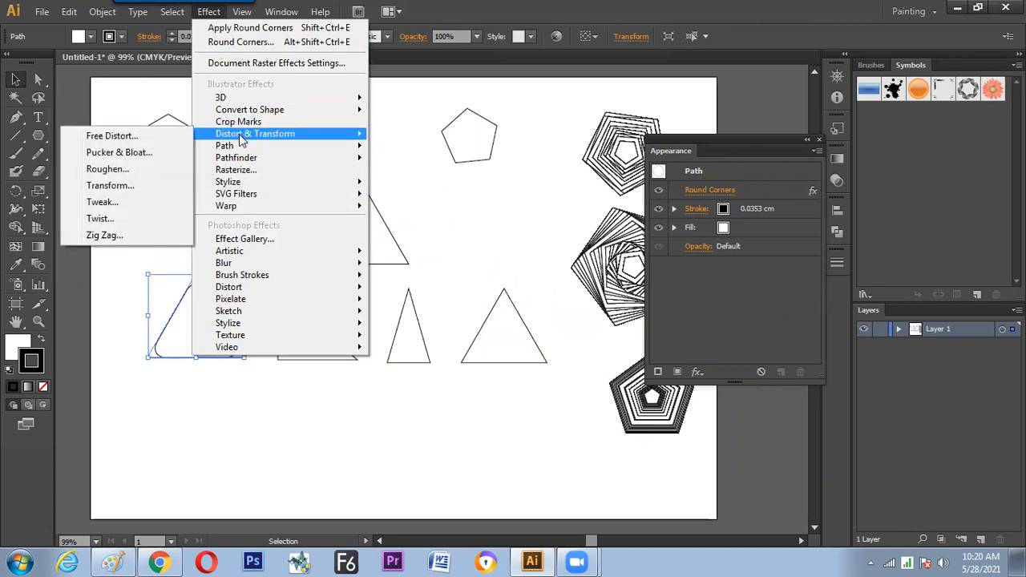
left_click(119, 218)
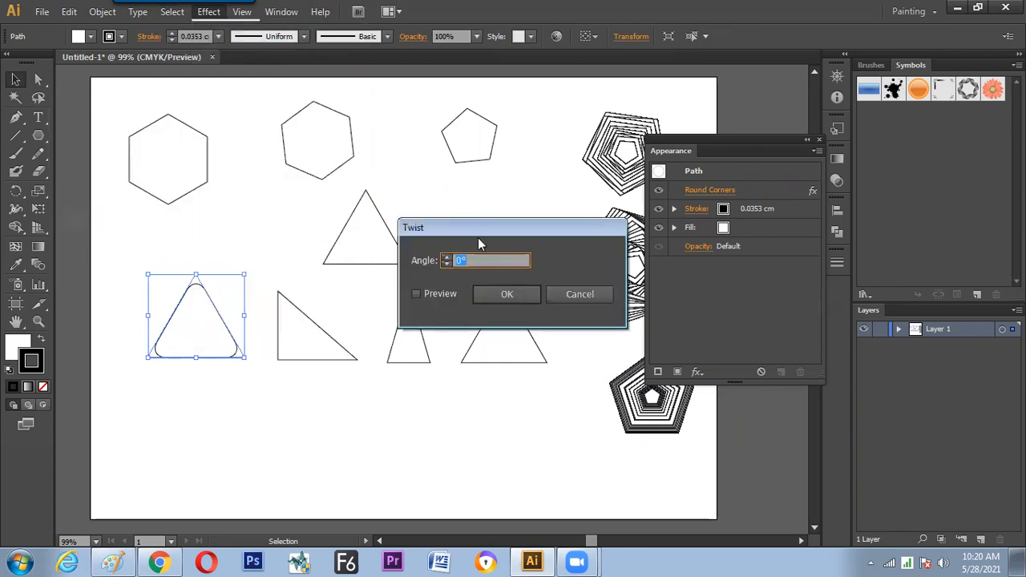
left_click(580, 294)
- Apply a Twist effect with a 45° angle and preview on to the rightmost triangle in the lower row, and reselect the shape
left_click(531, 337)
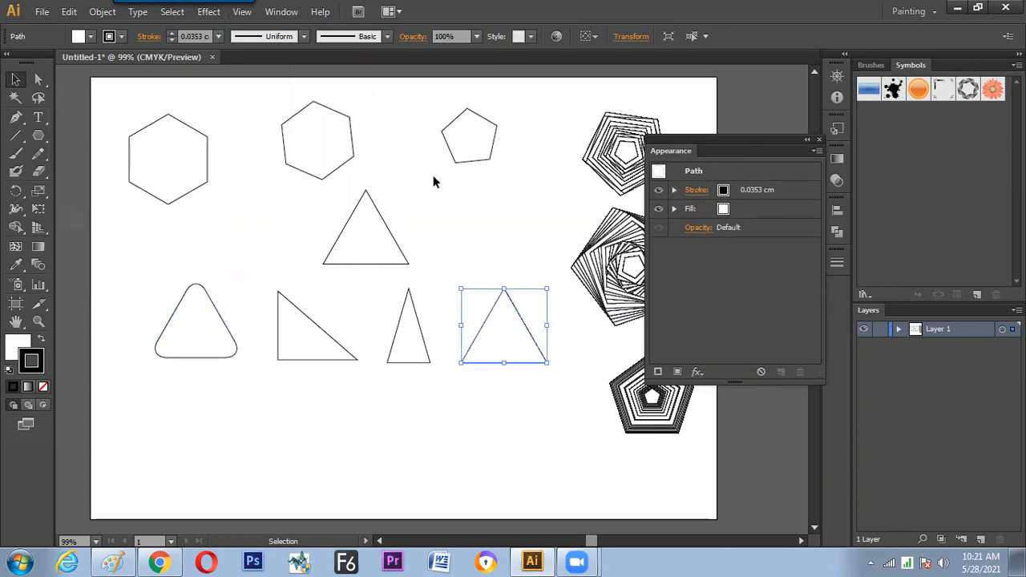
left_click(208, 12)
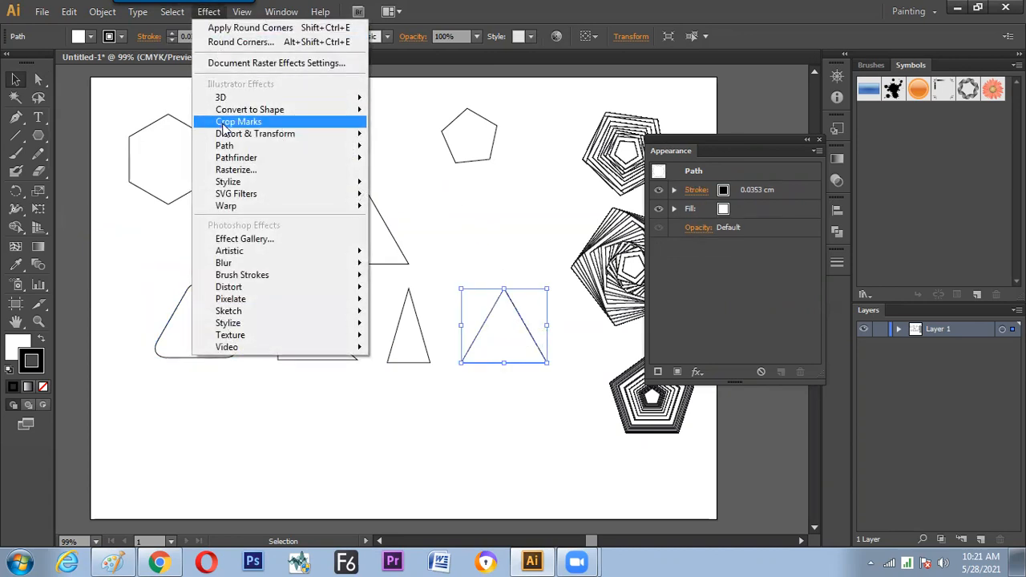
mouse_move(228, 135)
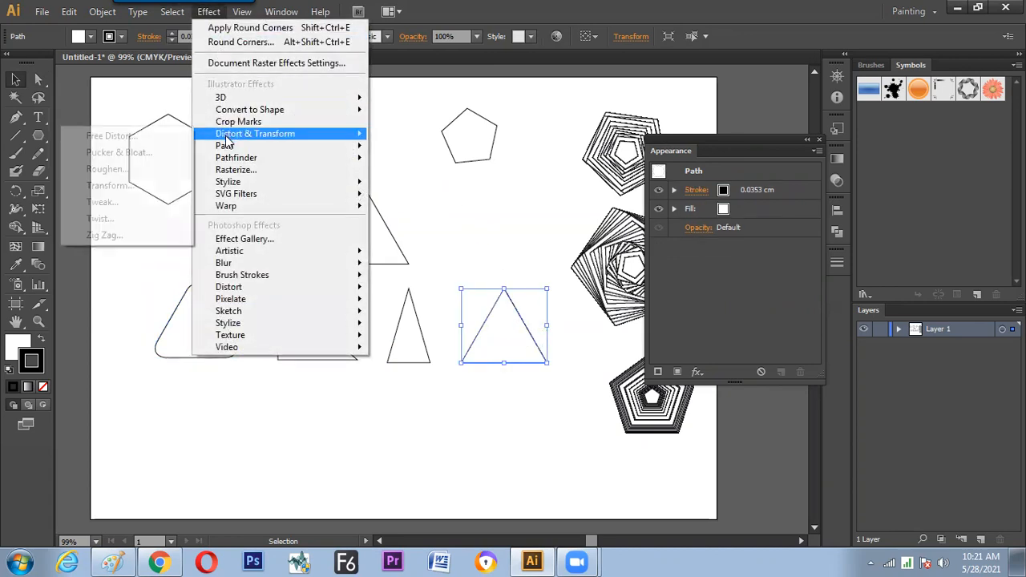
left_click(119, 218)
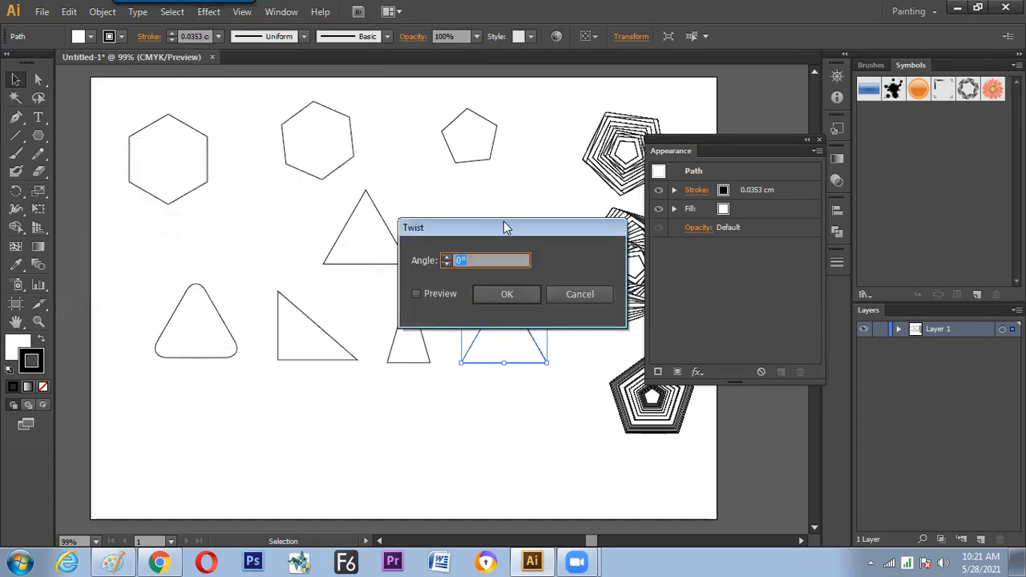
left_click_drag(504, 221, 367, 120)
type("45")
left_click(283, 195)
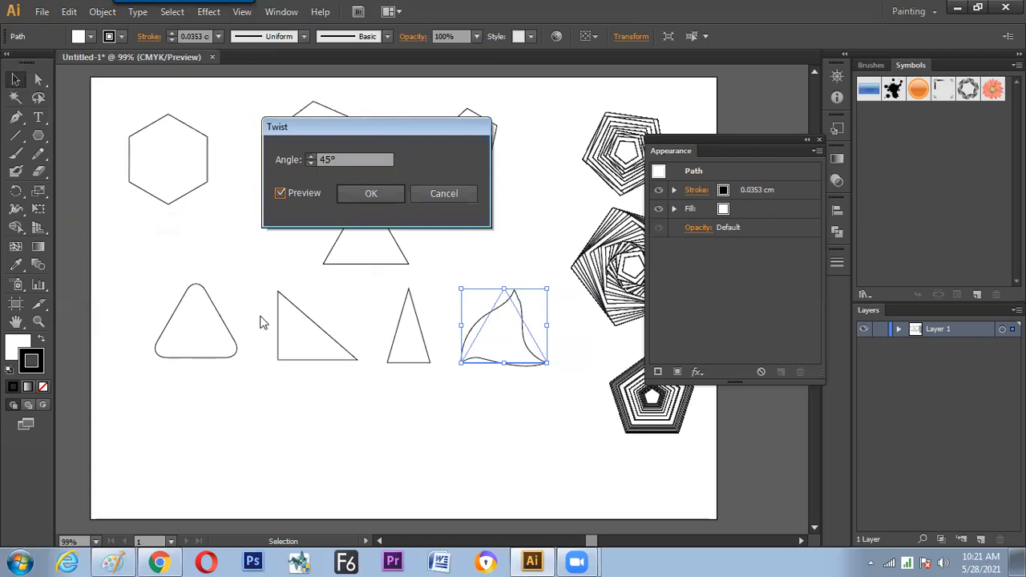
left_click(368, 195)
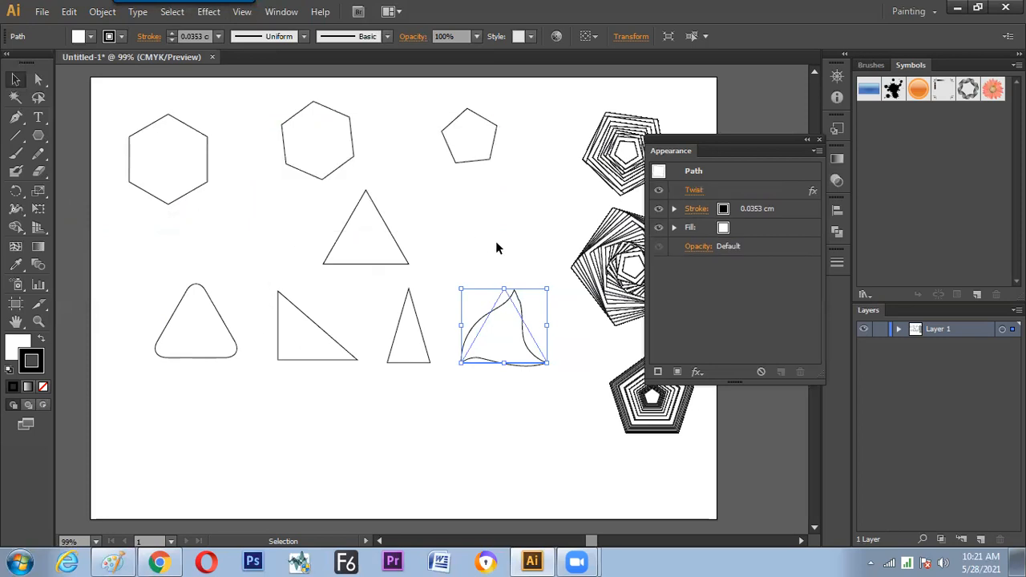
left_click(445, 261)
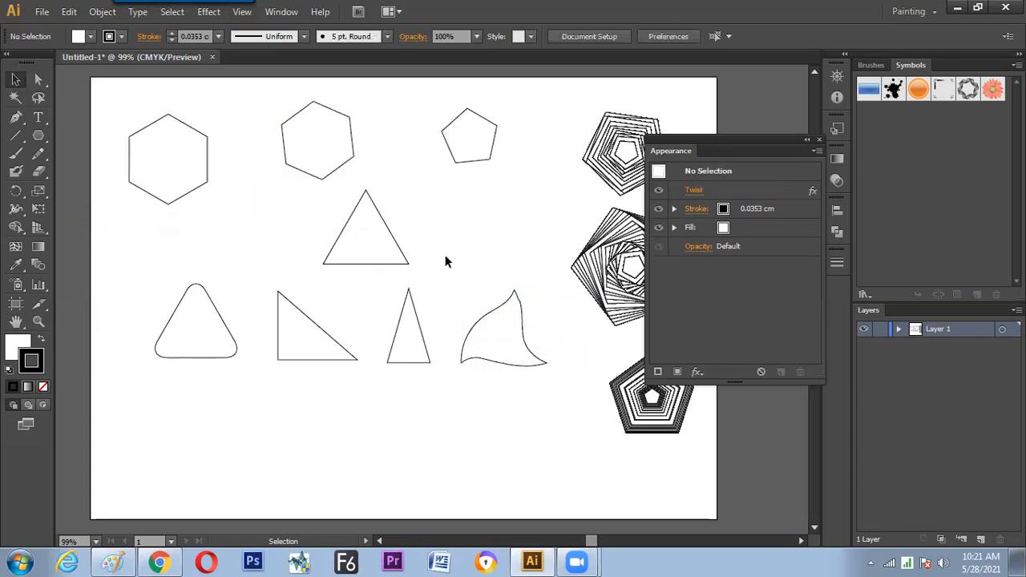
left_click(483, 328)
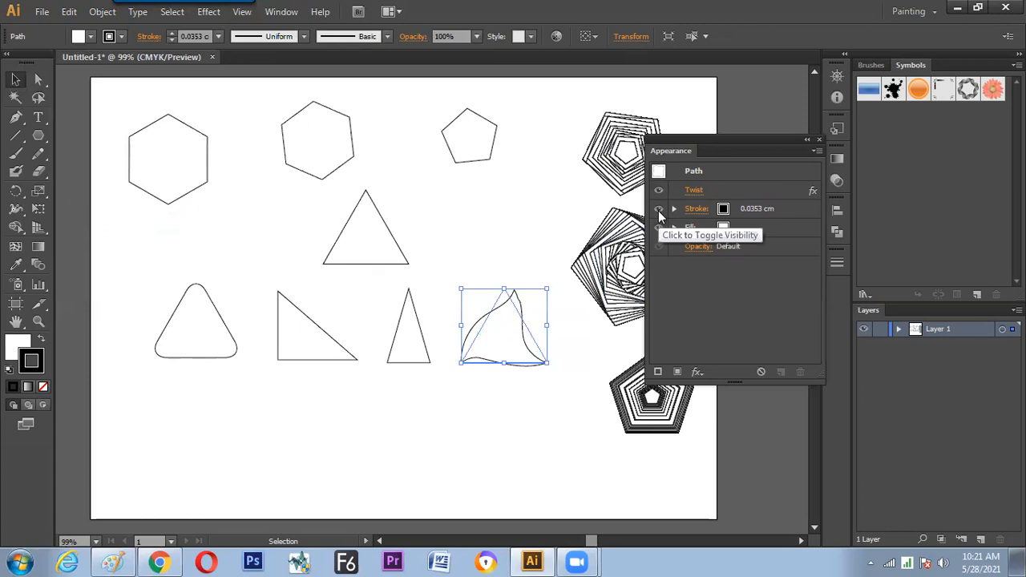
- Examine the Twist entry and compare the twisted triangle's appearance with those of the hexagon and the rounded triangle
left_click(659, 198)
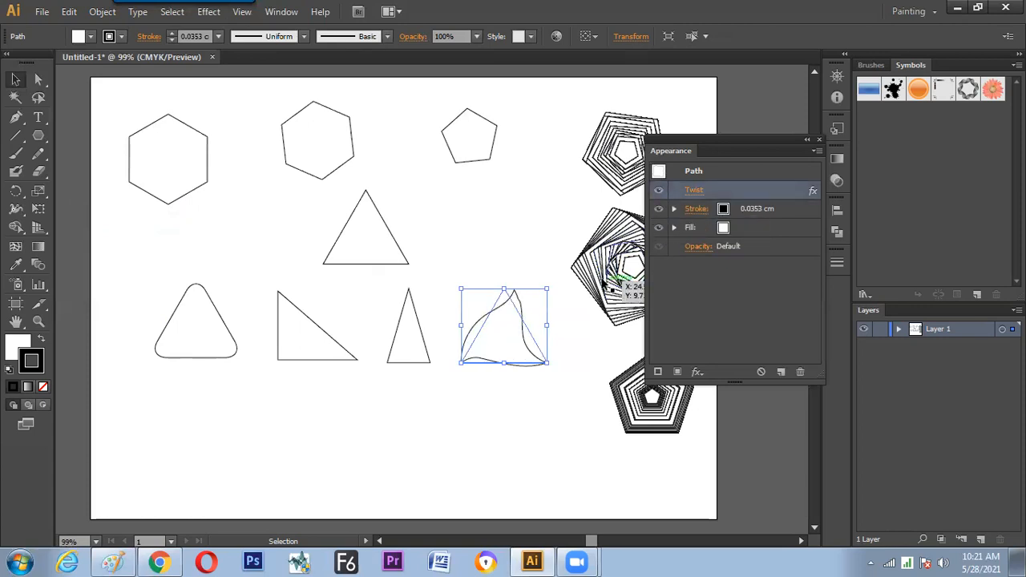
left_click(519, 277)
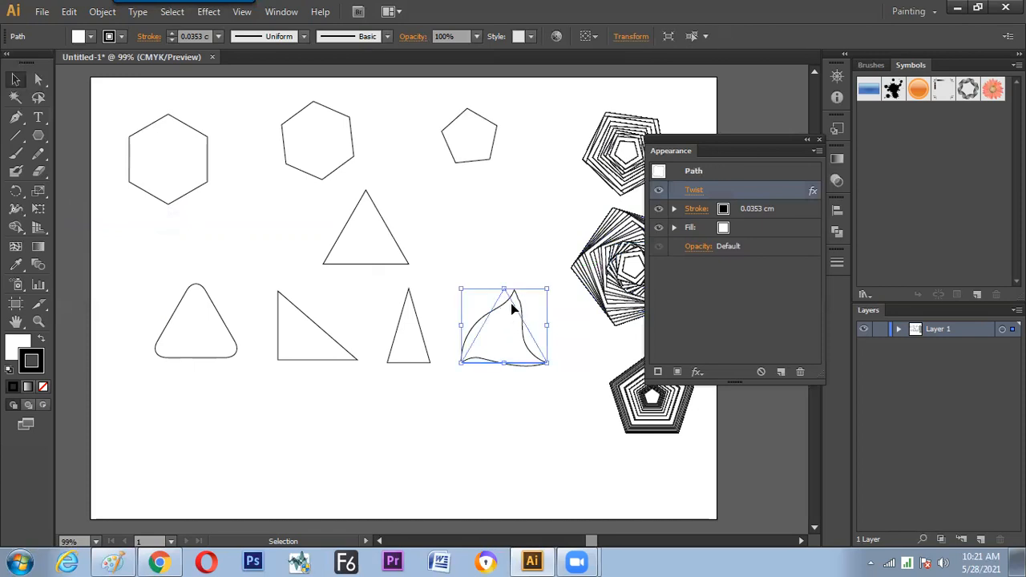
left_click(168, 170)
left_click_drag(219, 266, 252, 270)
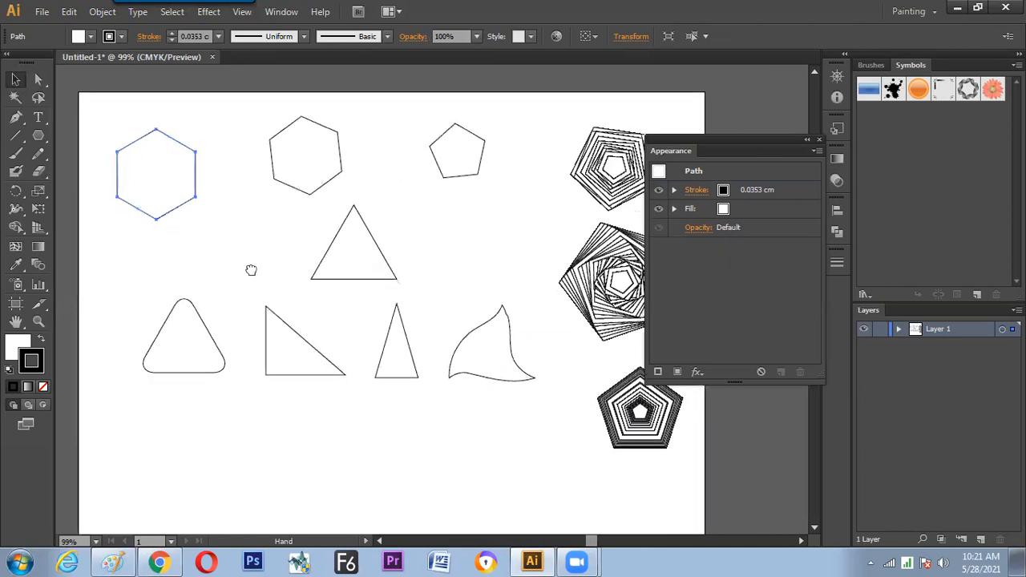
left_click(171, 337)
left_click(492, 328, "shift")
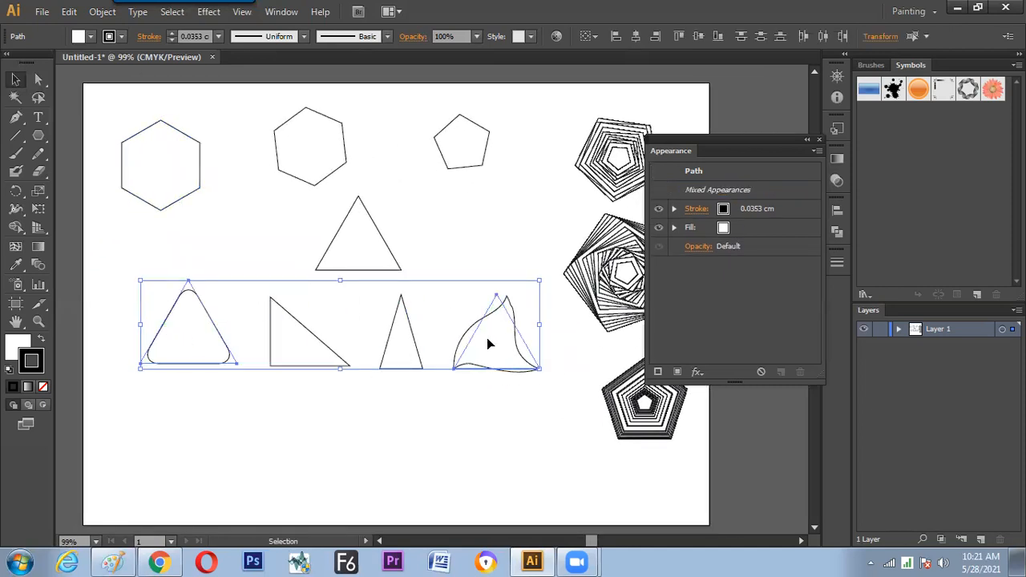
left_click(355, 438)
left_click_drag(334, 454, 343, 409)
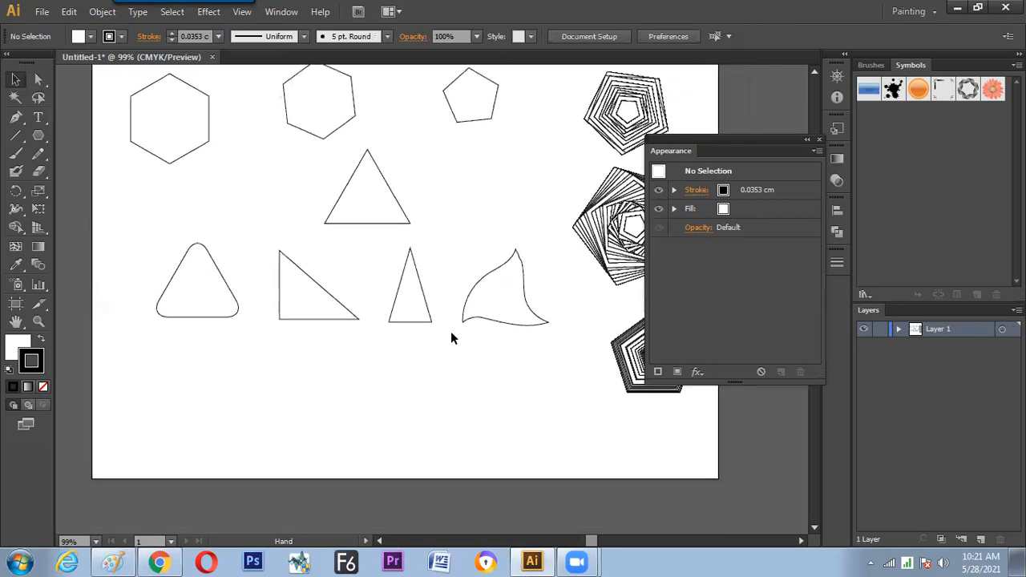
left_click(481, 304)
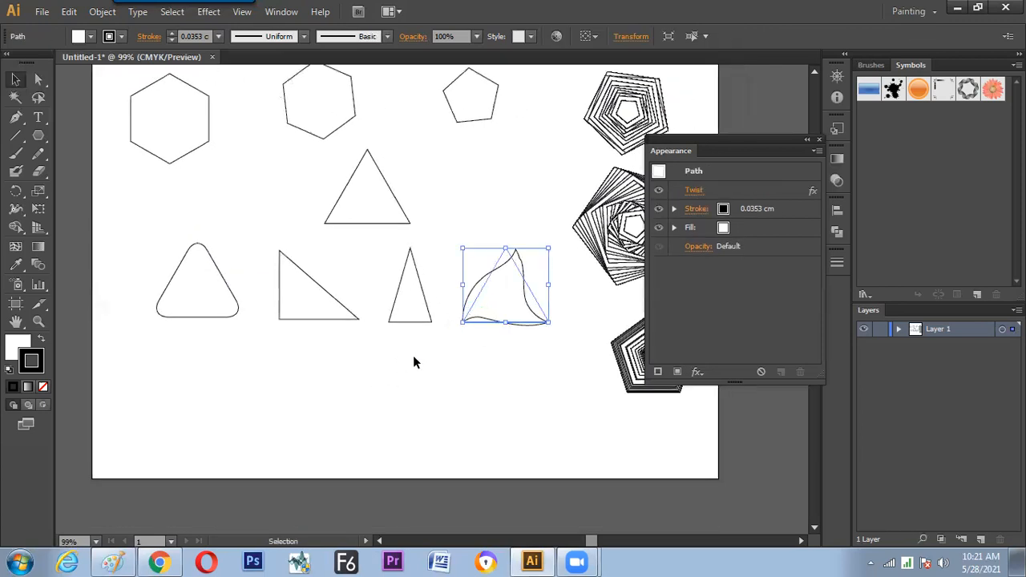
- Duplicate the upper triangle below the rounded triangle, and cut and paste the copy's right side in place as a separate path
left_click(365, 212)
left_click_drag(366, 210, 230, 416)
key("a")
left_click_drag(268, 377, 244, 409)
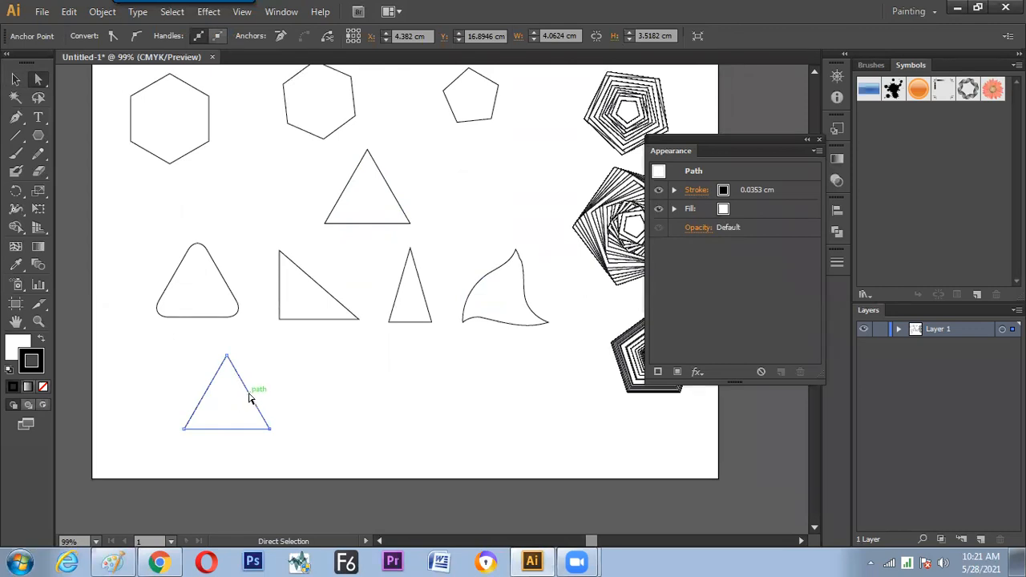
left_click(248, 399)
key("Delete")
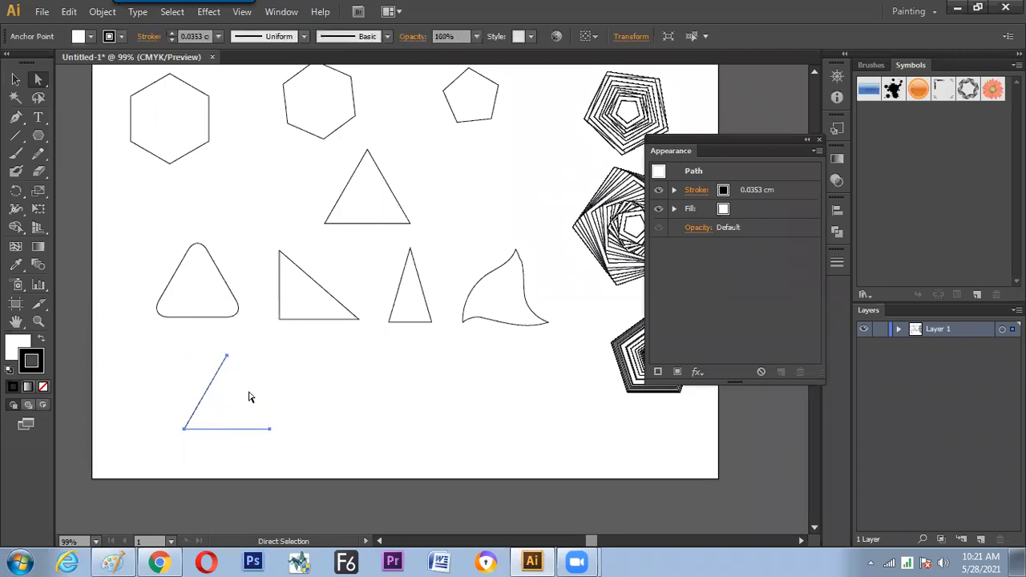
key("ctrl+z")
left_click(300, 371)
key("b")
left_click(302, 371)
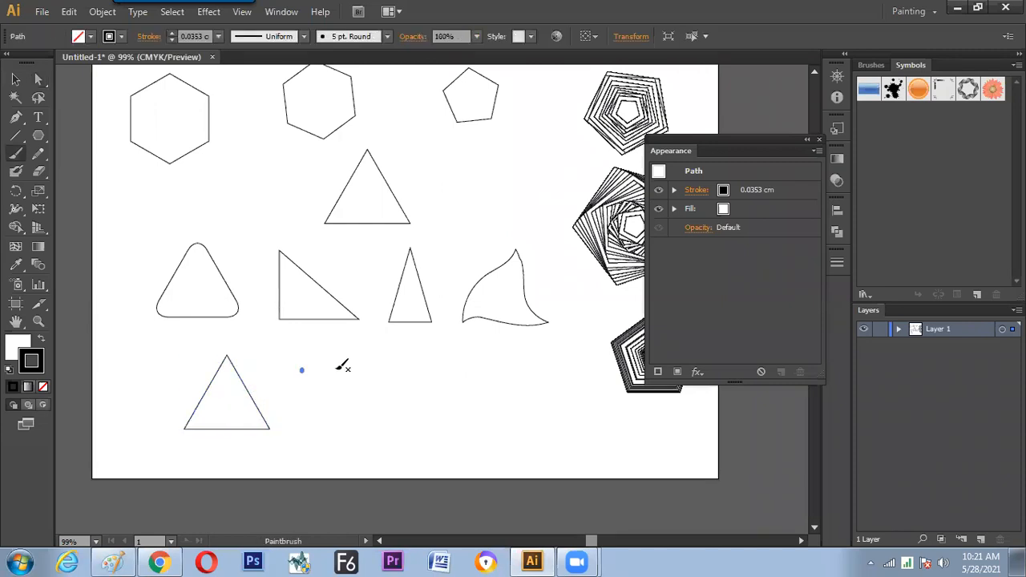
key("ctrl+z")
- Try isolating and moving the separated right side of the bottom triangle, and undo the move
key("v")
double_click(255, 405)
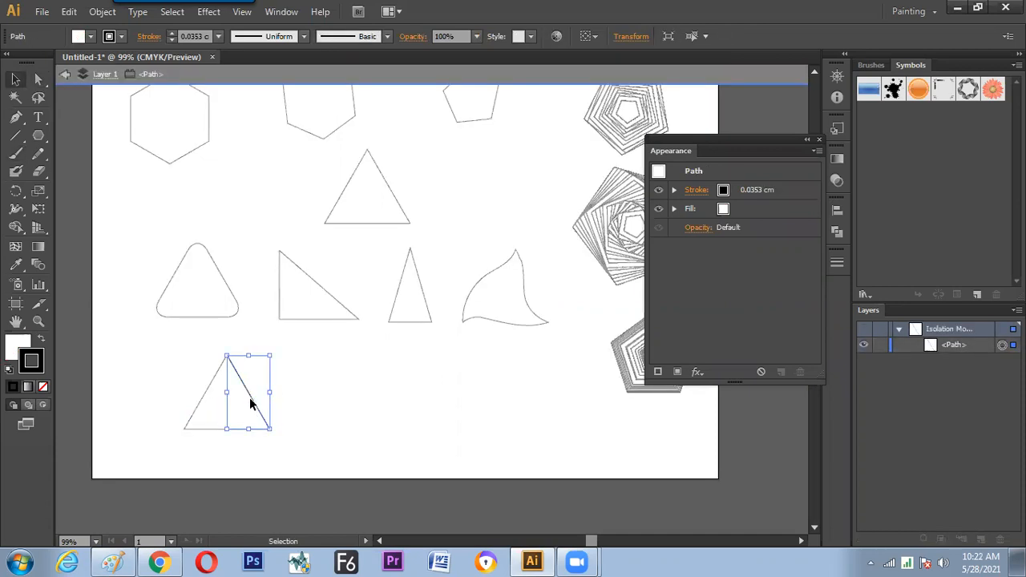
left_click(65, 75)
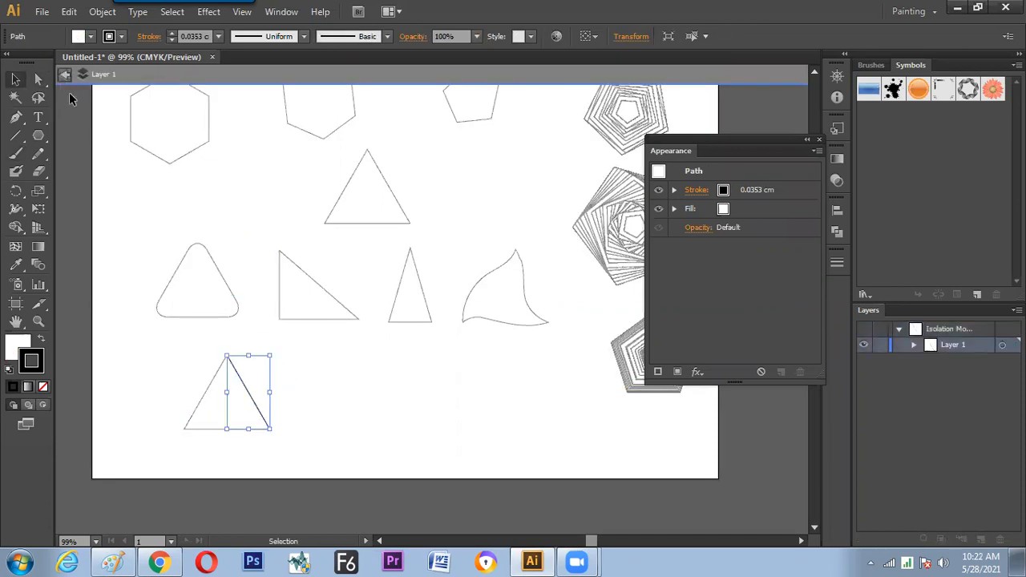
left_click(170, 394)
left_click(246, 394)
left_click_drag(256, 397, 271, 406)
key("ctrl+z")
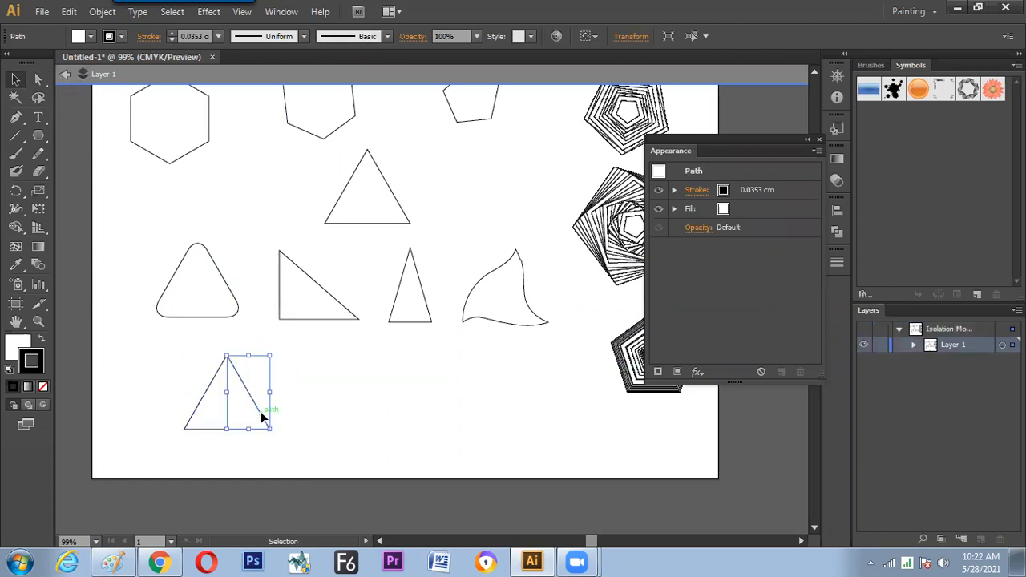
- Lengthen the bottom triangle's separated right side along its own direction so it extends past both corners, and deselect it
left_click_drag(271, 428, 281, 448)
left_click(363, 373)
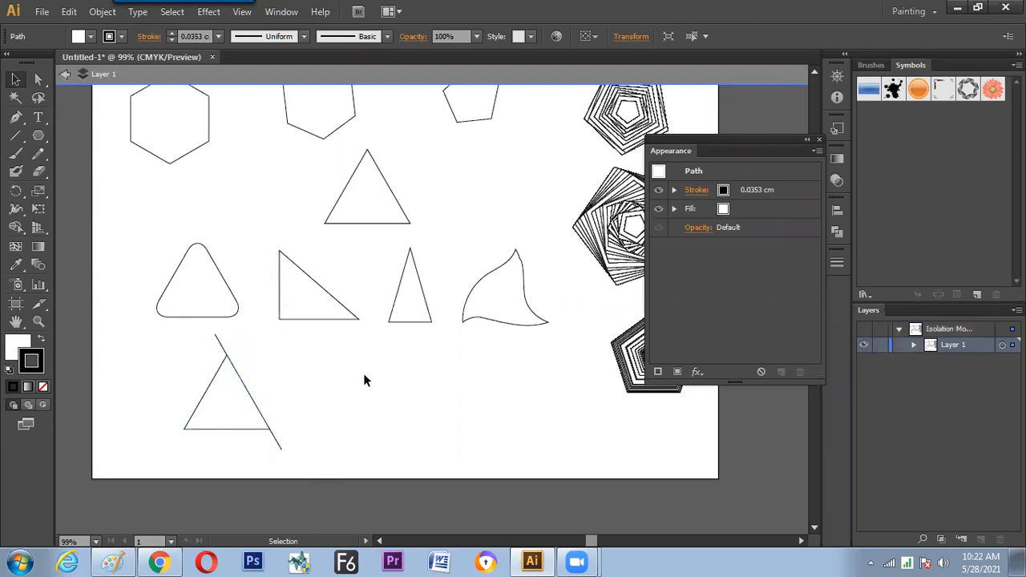
left_click(243, 401)
left_click_drag(281, 449, 290, 461)
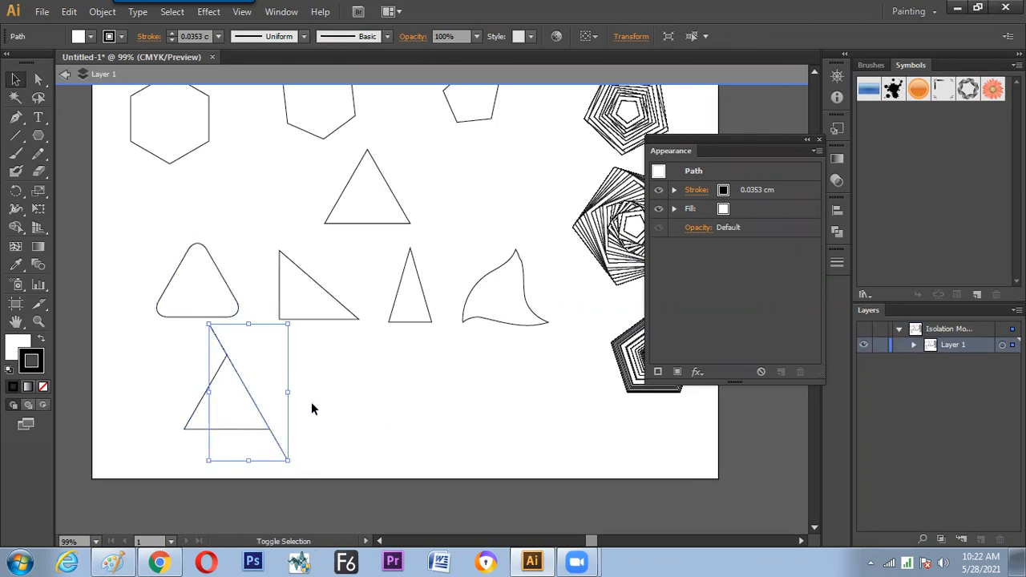
left_click(368, 433)
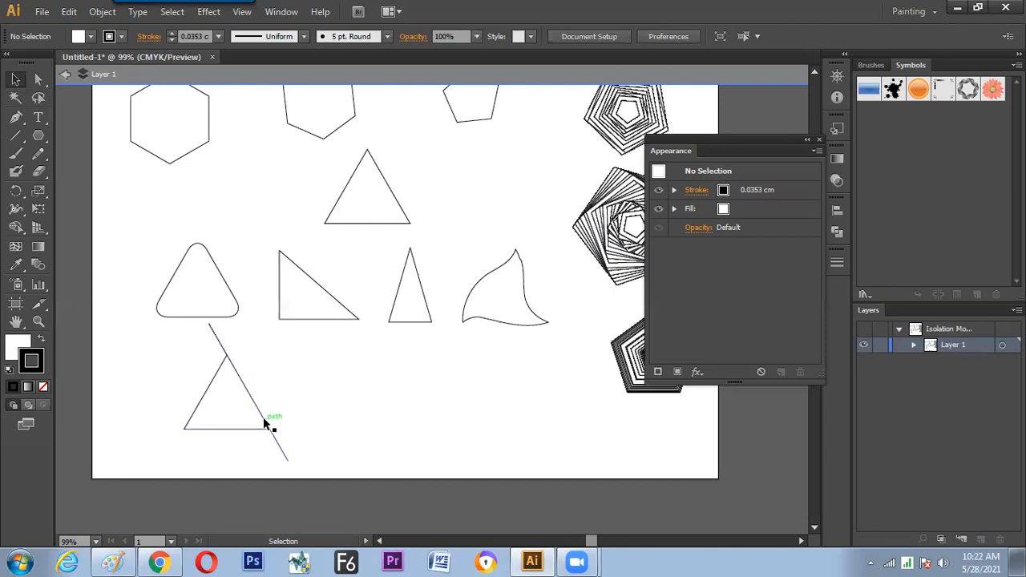
- Cut the bottom triangle's left side and paste it in front in the same place as a separate path, and deselect it
left_click_drag(272, 407, 241, 433)
left_click(300, 405)
key("a")
left_click_drag(190, 375, 225, 410)
key("ctrl+x")
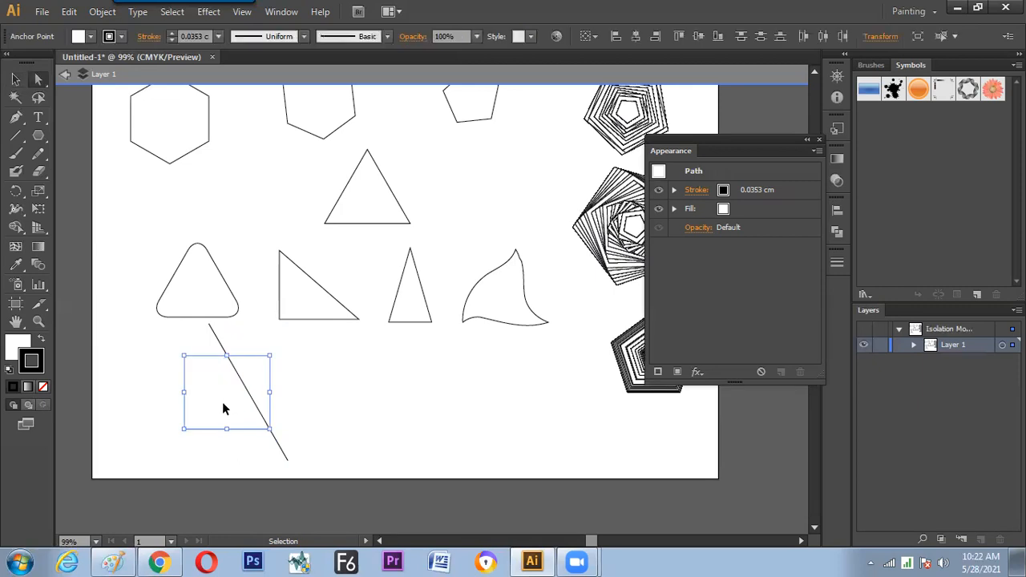
key("ctrl+f")
key("v")
left_click(280, 367)
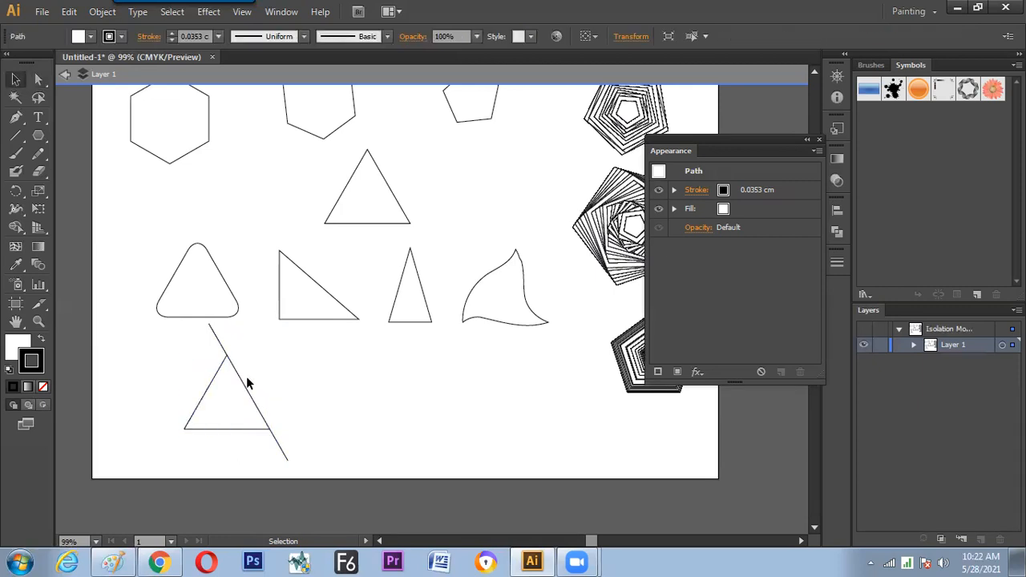
- Give the bottom triangle's left side a pink stroke with a weight of 0.4 cm, and deselect it
left_click(211, 384)
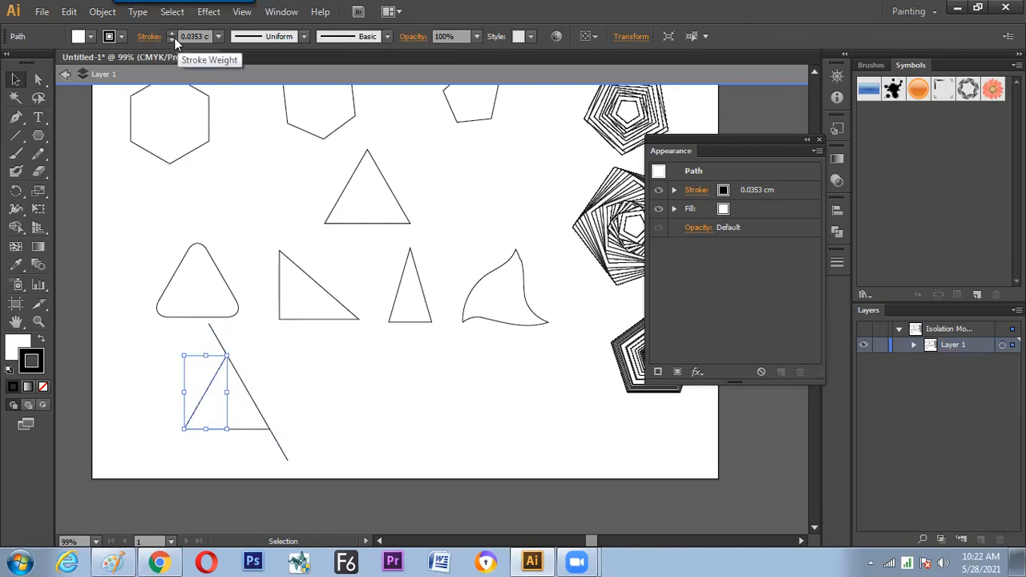
left_click(110, 36)
left_click(110, 62)
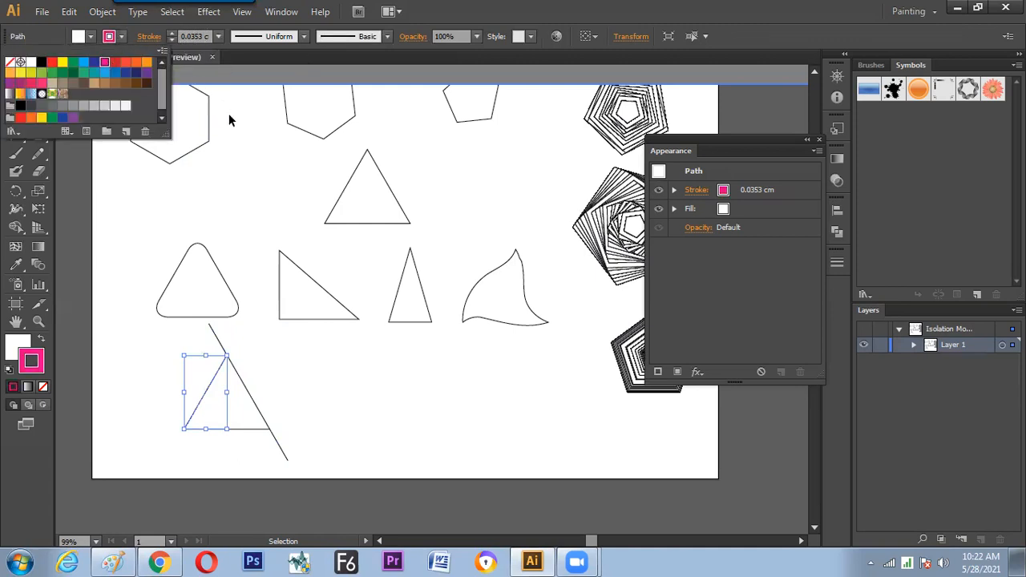
left_click(217, 36)
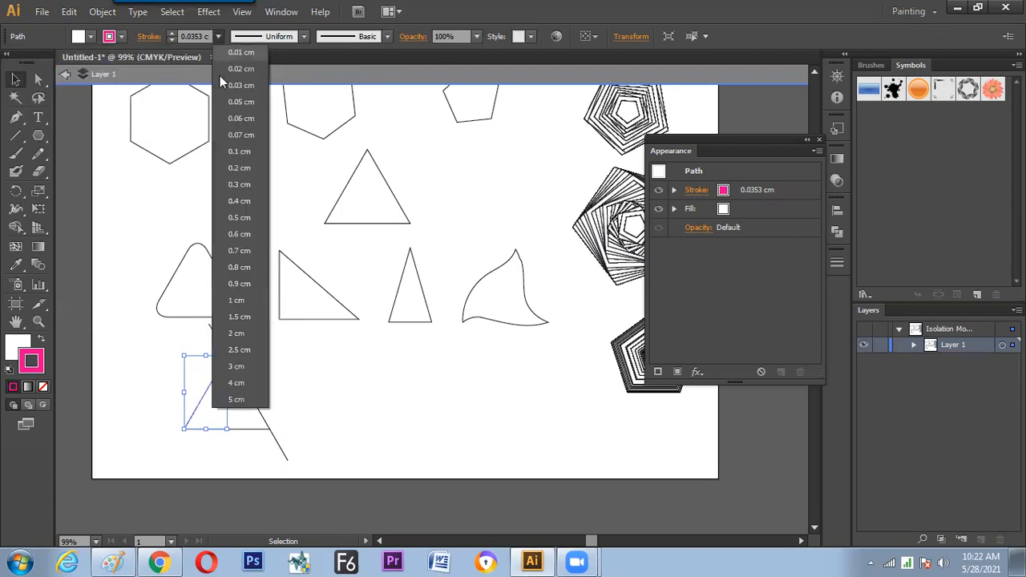
left_click(241, 200)
left_click(240, 208)
double_click(241, 204)
- Set the stroke weight of the bottom triangle's pink left side to 1 cm, and deselect it
key("z")
left_click_drag(131, 315, 311, 403)
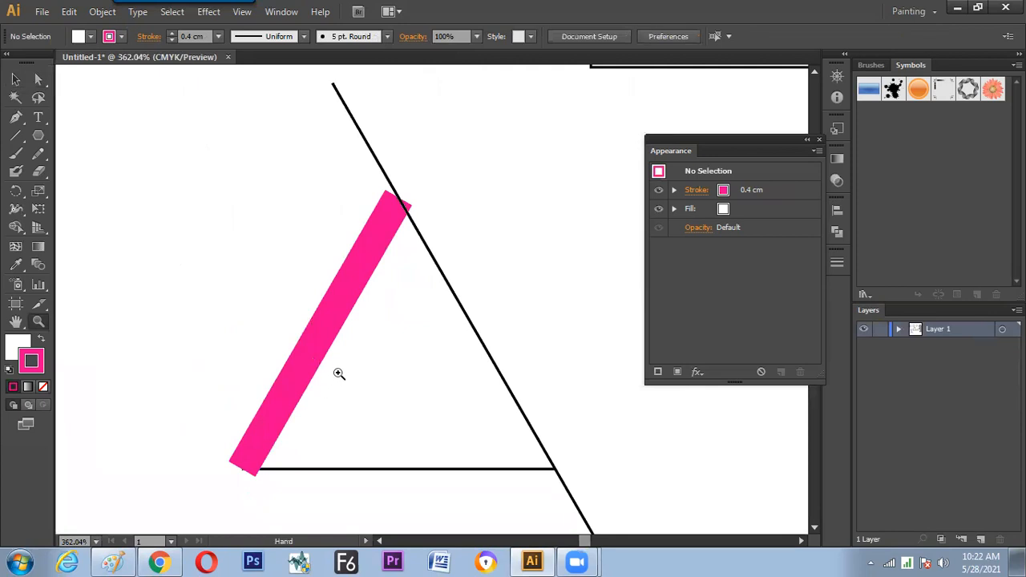
left_click(339, 371)
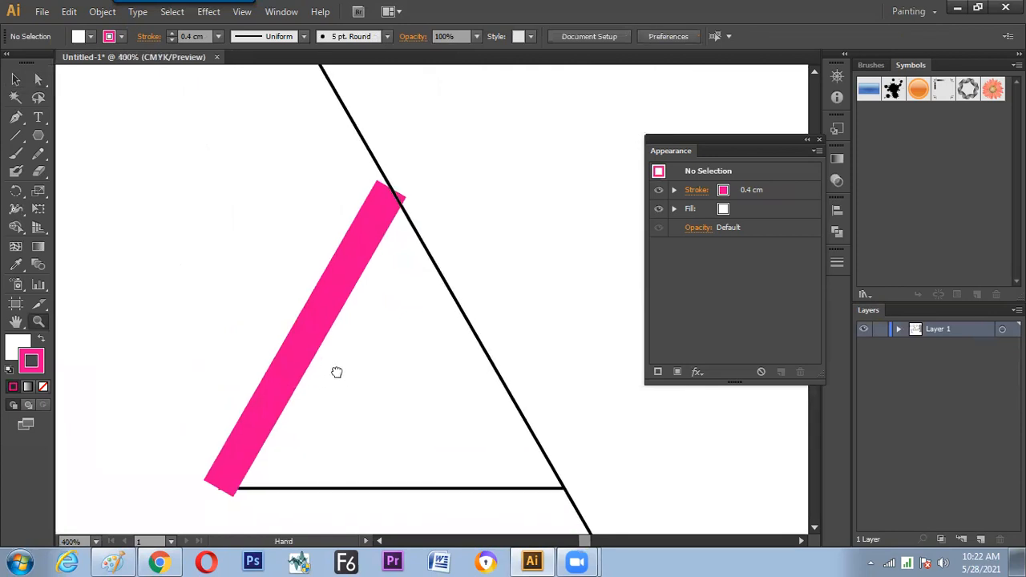
key("v")
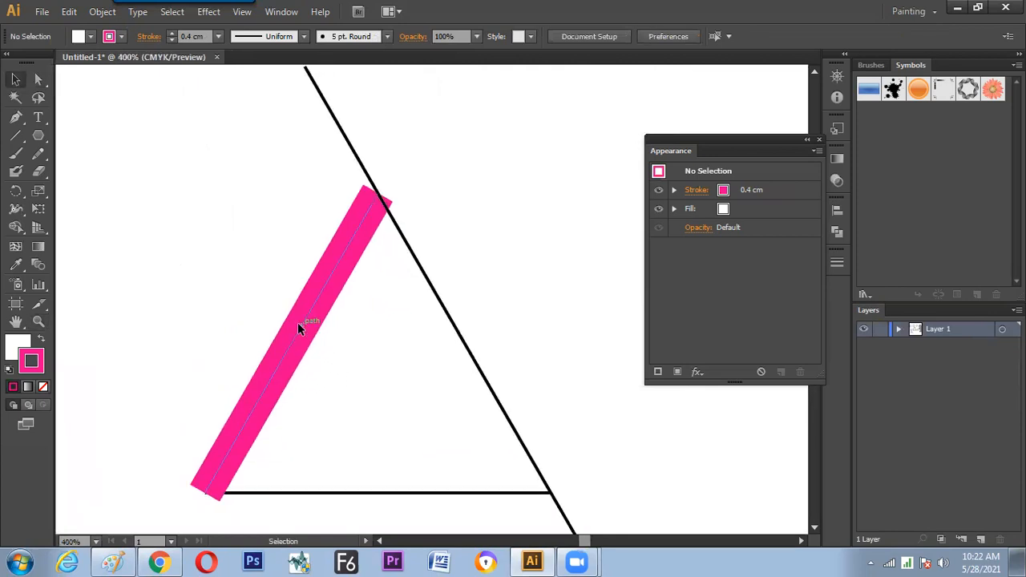
left_click(299, 323)
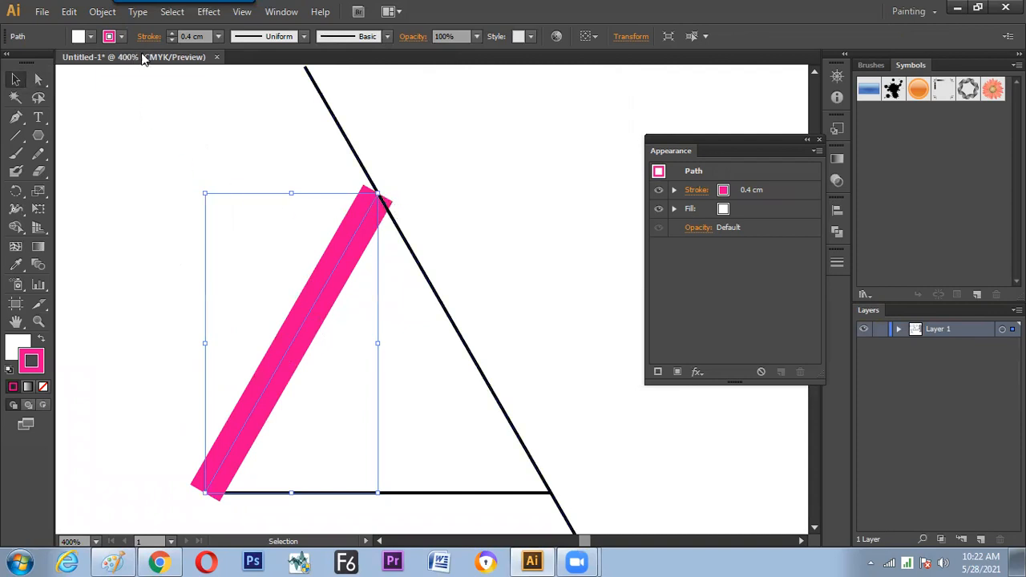
left_click(218, 36)
left_click(229, 301)
key("ctrl+h")
left_click(178, 304)
left_click_drag(430, 256, 417, 270)
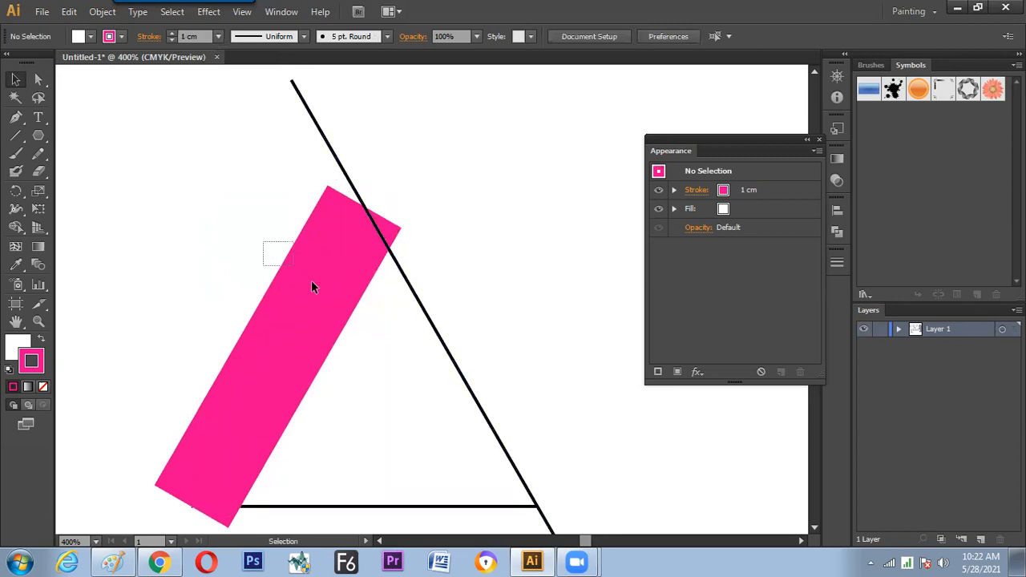
- Expand only the stroke of the thick pink line, with the Fill option off, turning it into a shape
left_click(344, 321)
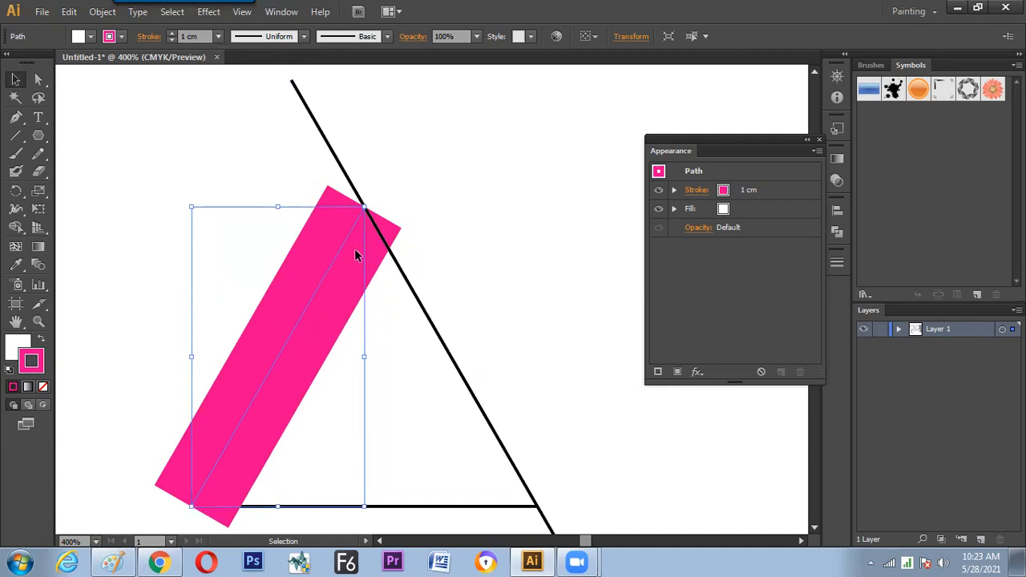
left_click(103, 11)
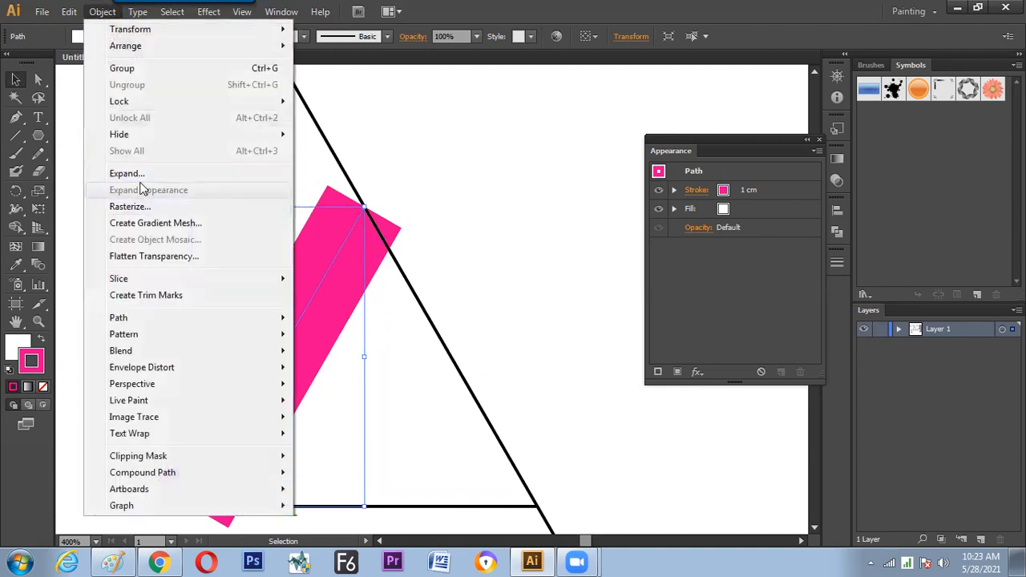
left_click(141, 173)
left_click(525, 186)
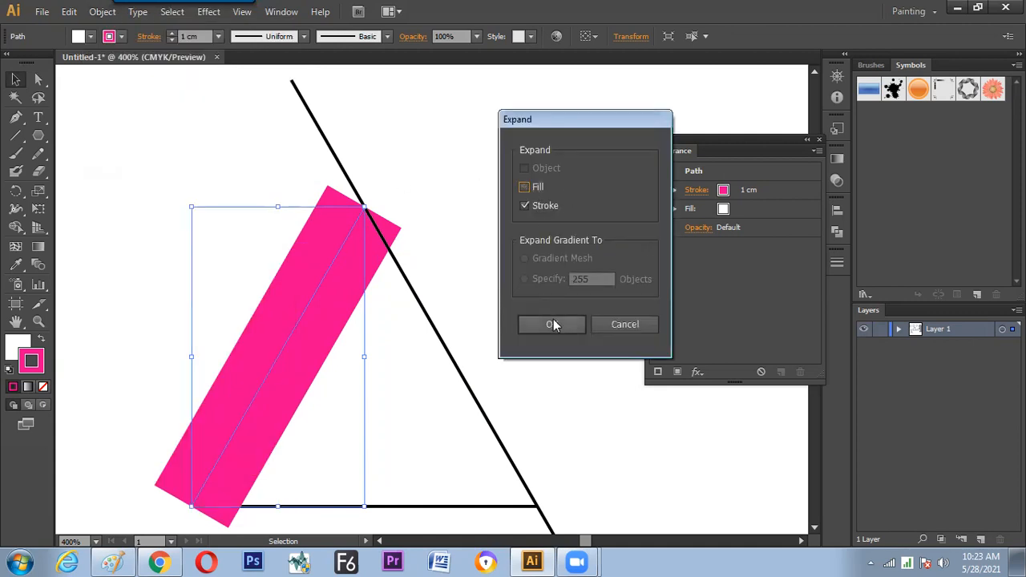
left_click(552, 323)
left_click(510, 319)
left_click(350, 293)
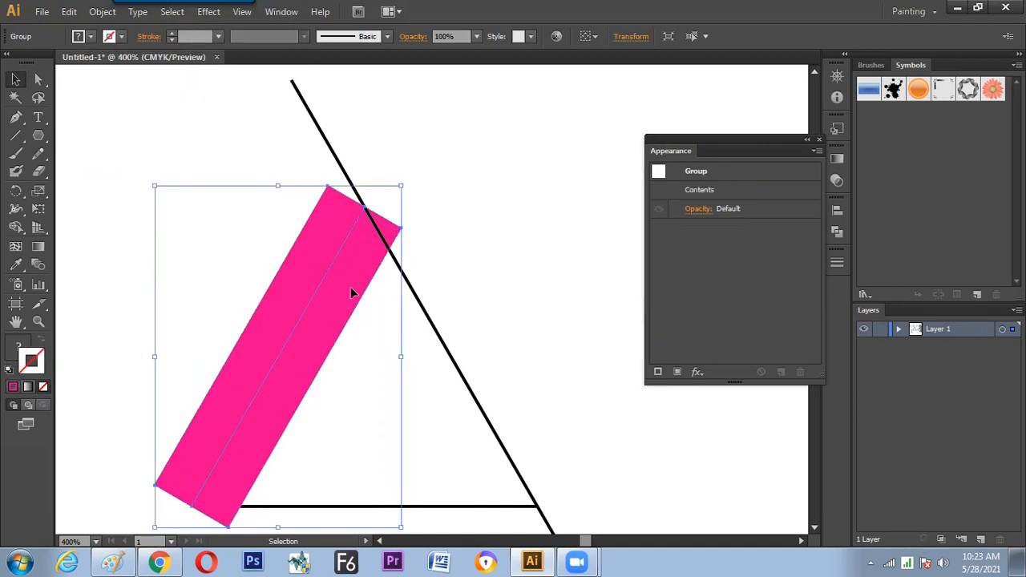
- Ungroup the expanded pink shape and deselect it
right_click(333, 261)
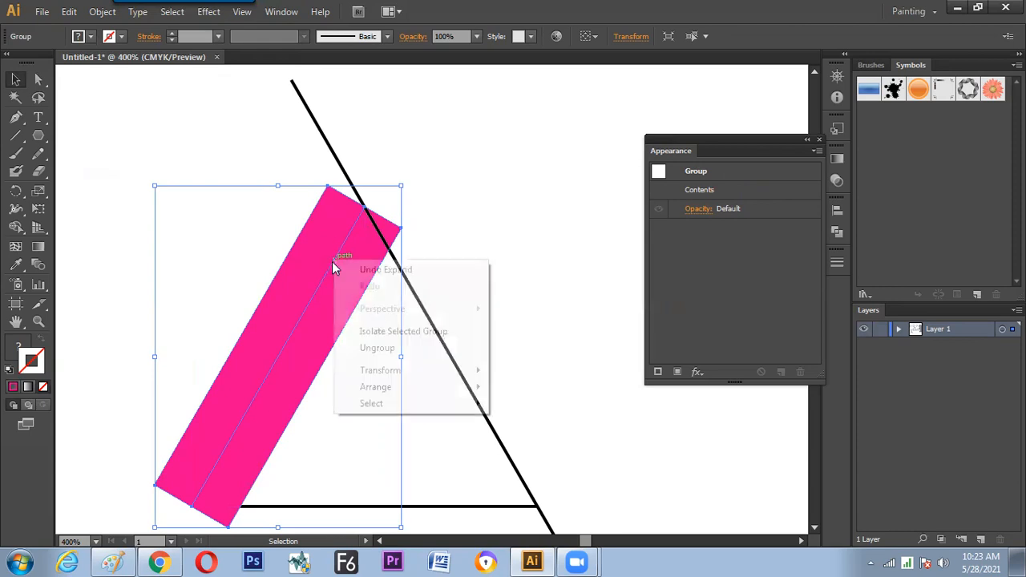
left_click(371, 346)
left_click(360, 362)
- Try Divide Objects Below with the pink bar and the black diagonal line selected together
left_click(348, 316)
left_click(437, 329, "shift")
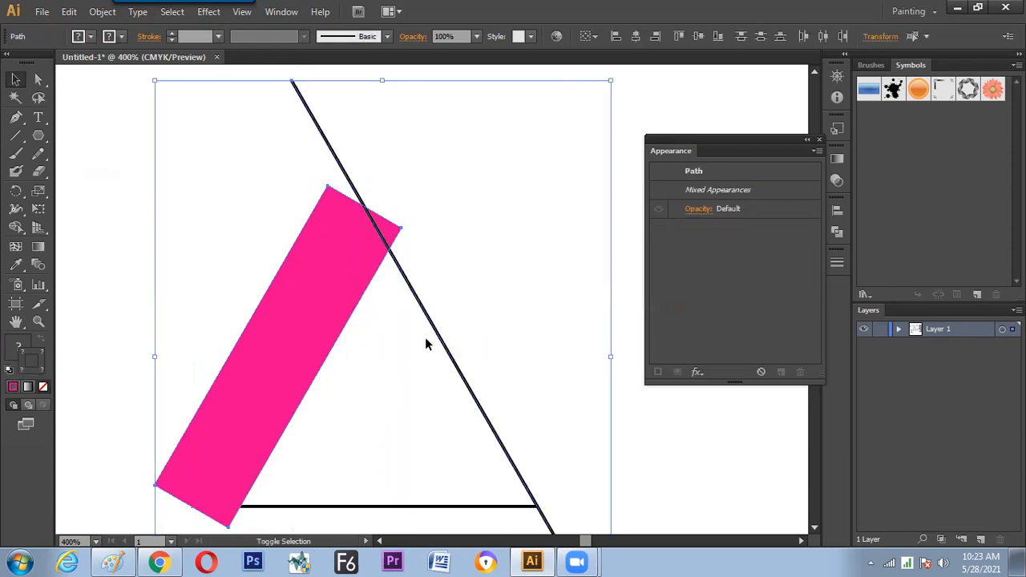
left_click(105, 12)
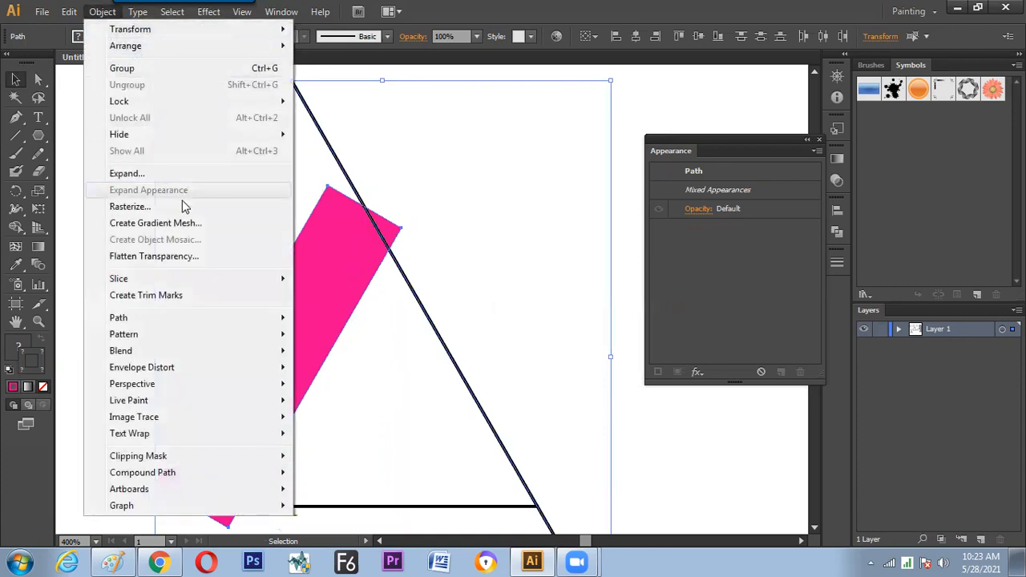
mouse_move(211, 318)
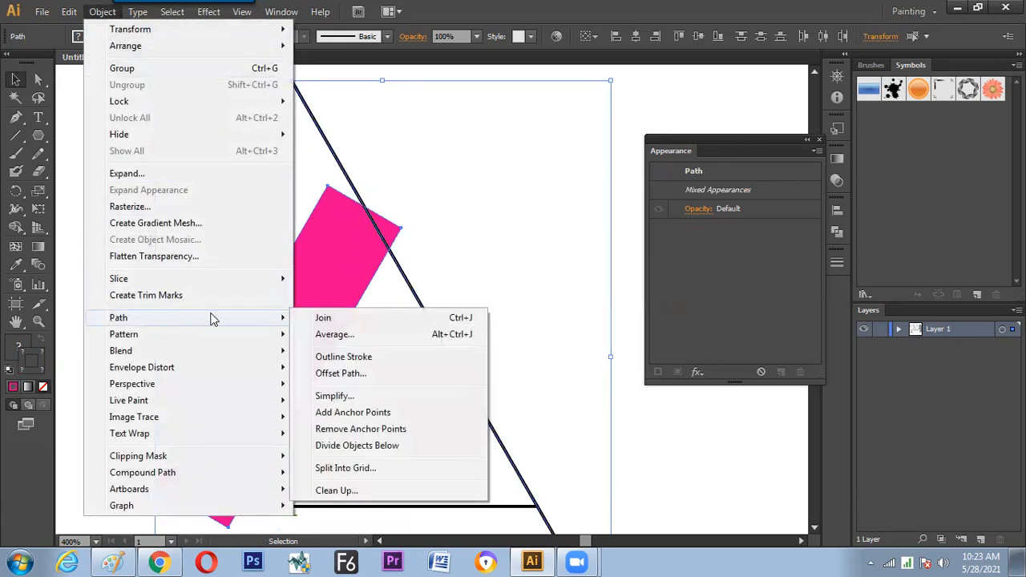
left_click(373, 445)
left_click(625, 301)
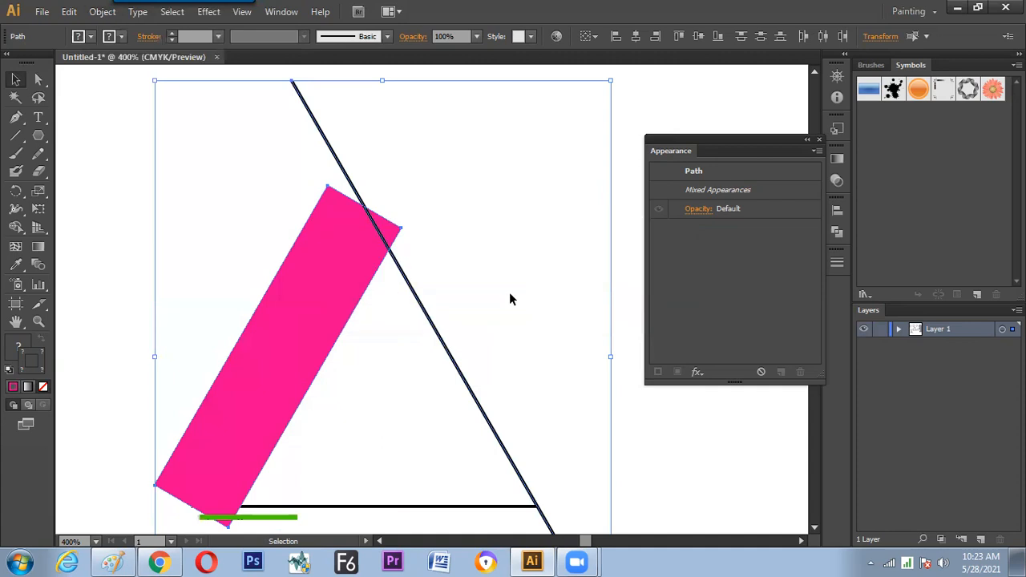
left_click(509, 294)
left_click(347, 317)
left_click(421, 308)
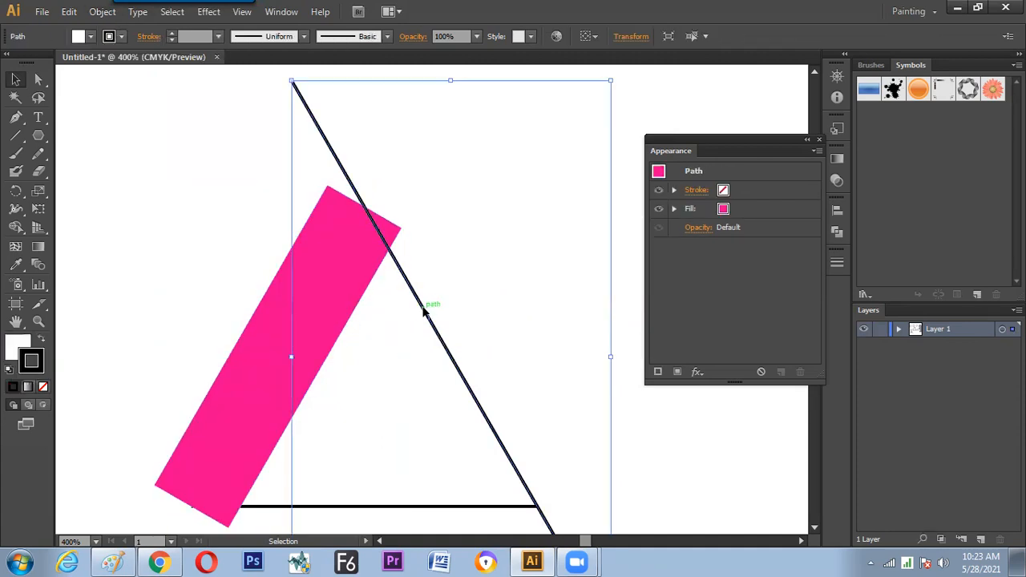
left_click(239, 376, "shift")
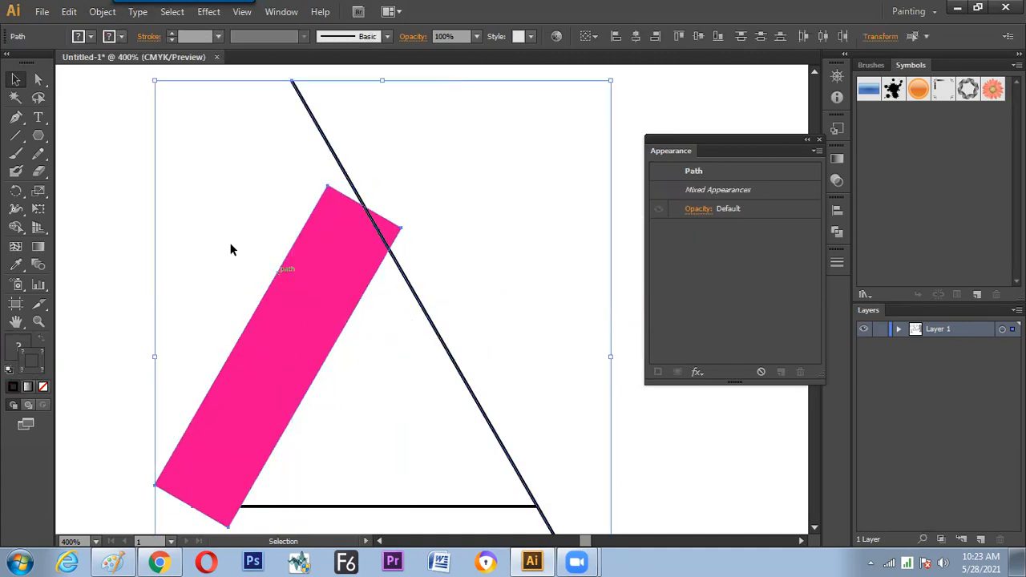
left_click(103, 11)
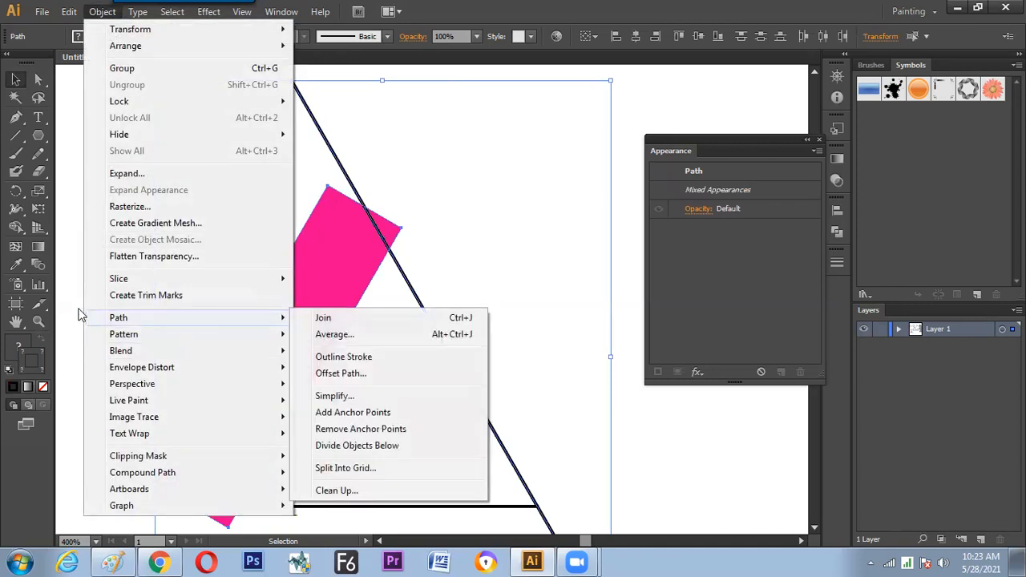
left_click(66, 306)
left_click(66, 306)
- Use Divide Objects Below on the black diagonal line alone to cut the pink bar along it
left_click(350, 181)
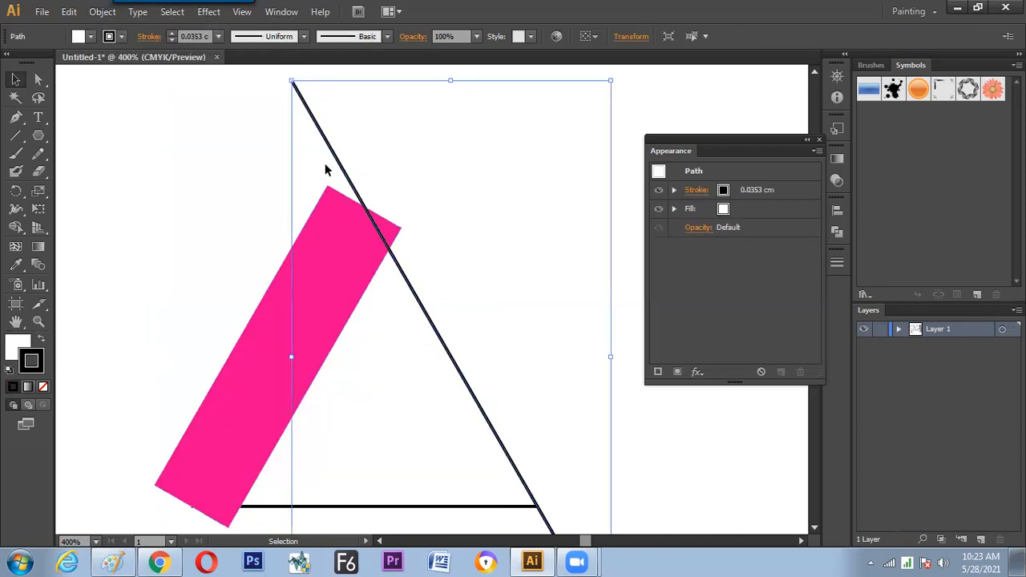
left_click(103, 11)
mouse_move(153, 321)
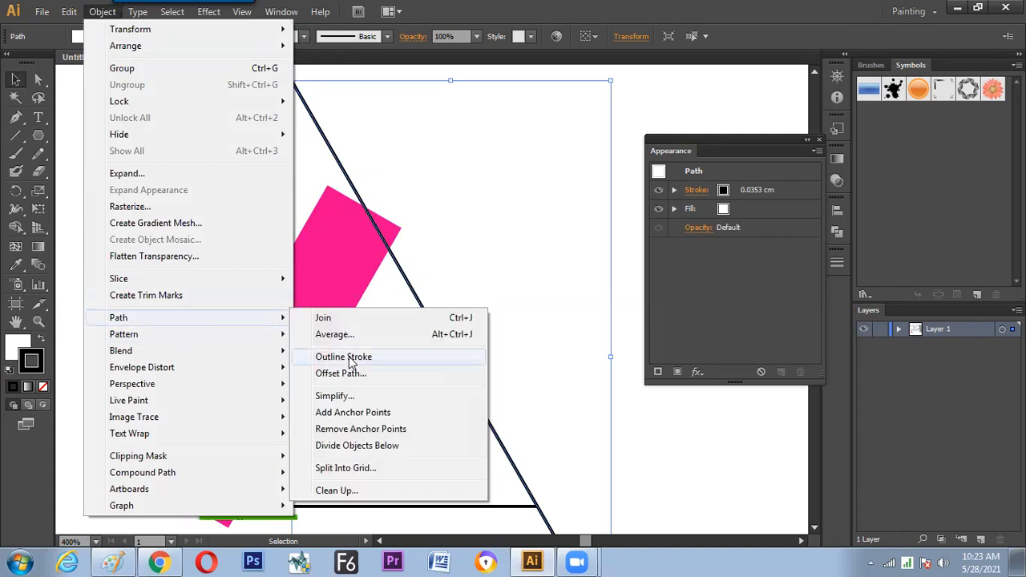
left_click(365, 446)
left_click(447, 243)
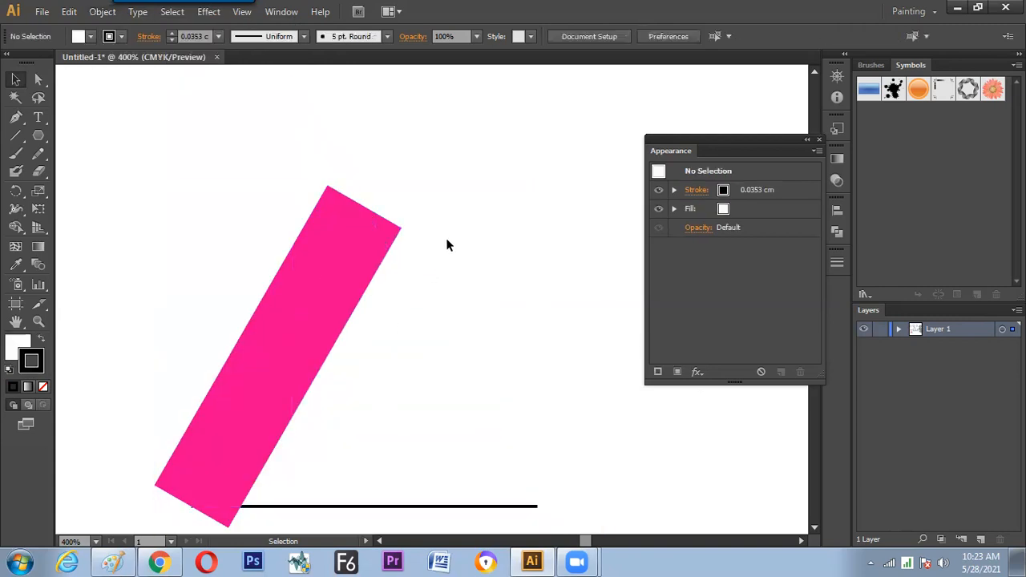
- Delete the small corner piece cut off the upper end of the pink bar
left_click(399, 234)
key("Delete")
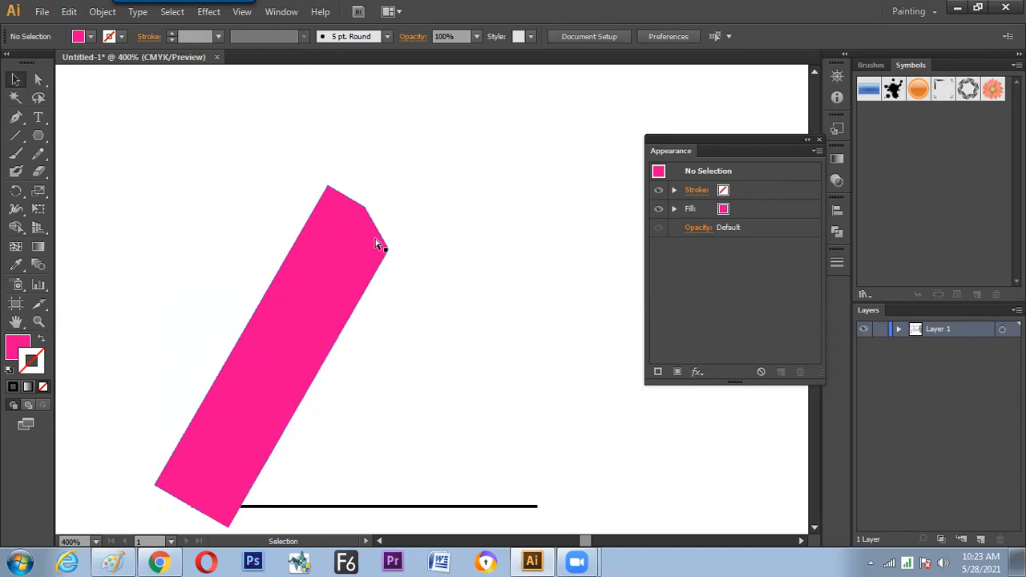
key("ctrl+z")
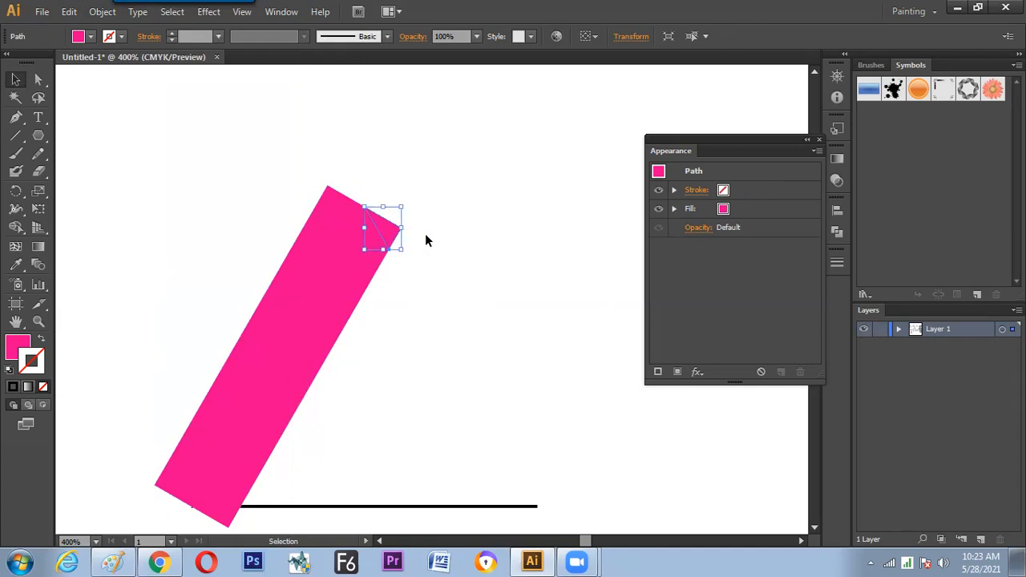
key("Delete")
left_click_drag(309, 430, 347, 327)
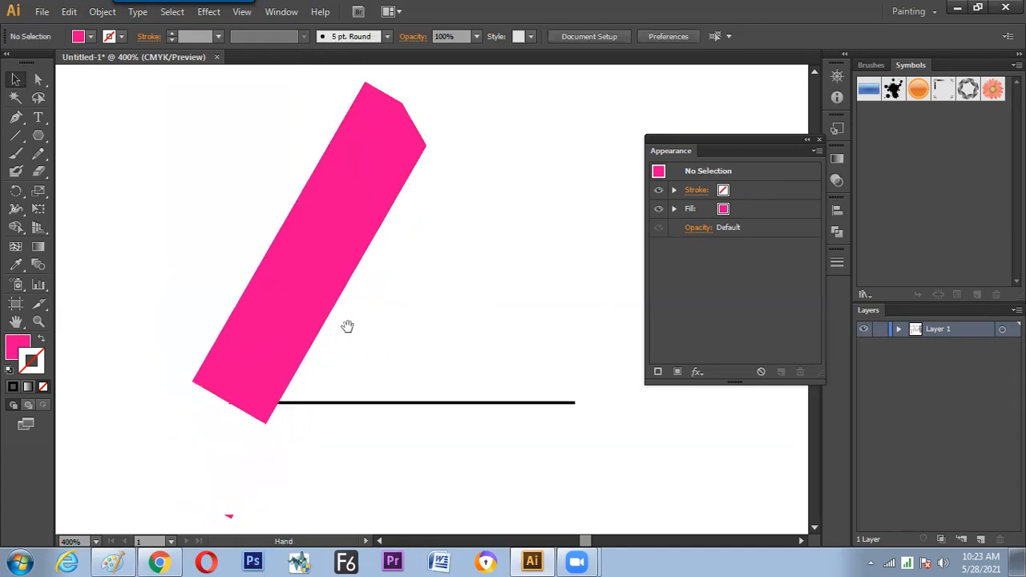
left_click_drag(393, 158, 328, 266)
left_click(358, 248)
left_click(383, 238)
left_click(332, 242)
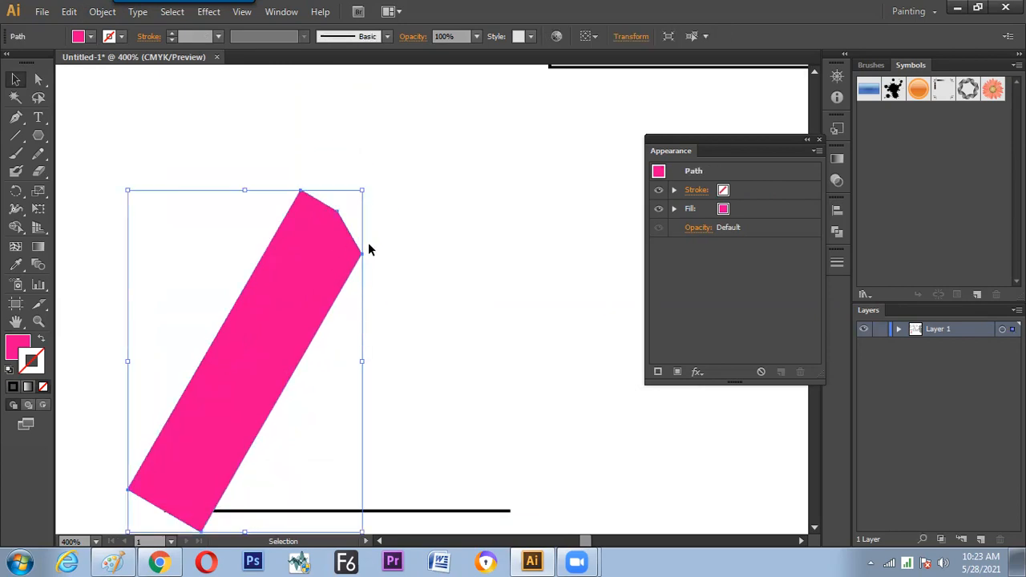
- Draw a pink eight-sided polygon beside the pink bar, beneath the row of triangles, and deselect it
key("space")
key("ctrl+minus")
key("ctrl+minus")
key("ctrl+minus")
key("space")
left_click_drag(499, 227, 291, 366)
left_click_drag(279, 318, 258, 249)
left_click(39, 138)
left_click_drag(389, 365, 432, 406)
key("Up")
key("Up")
key("Up")
key("Up")
key("Up")
key("Up")
key("Up")
key("Down")
key("Down")
key("Down")
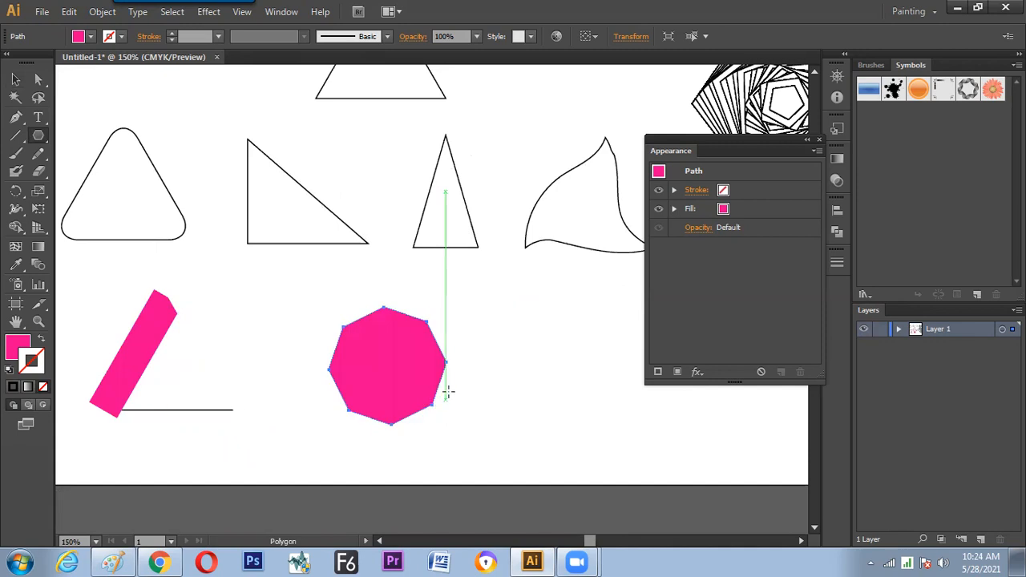
left_click(16, 81)
left_click(500, 378)
- Apply the Round Corners effect to the pink octagon with Preview on and a radius of 0.2 cm, and deselect it
left_click(440, 374)
key("ctrl+plus")
key("ctrl+plus")
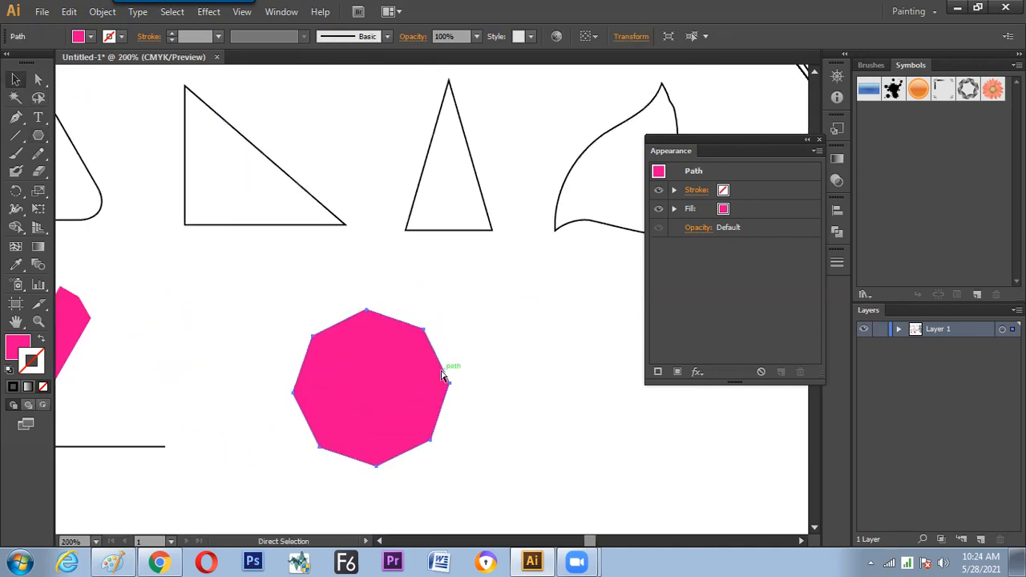
key("space")
left_click_drag(384, 412, 414, 345)
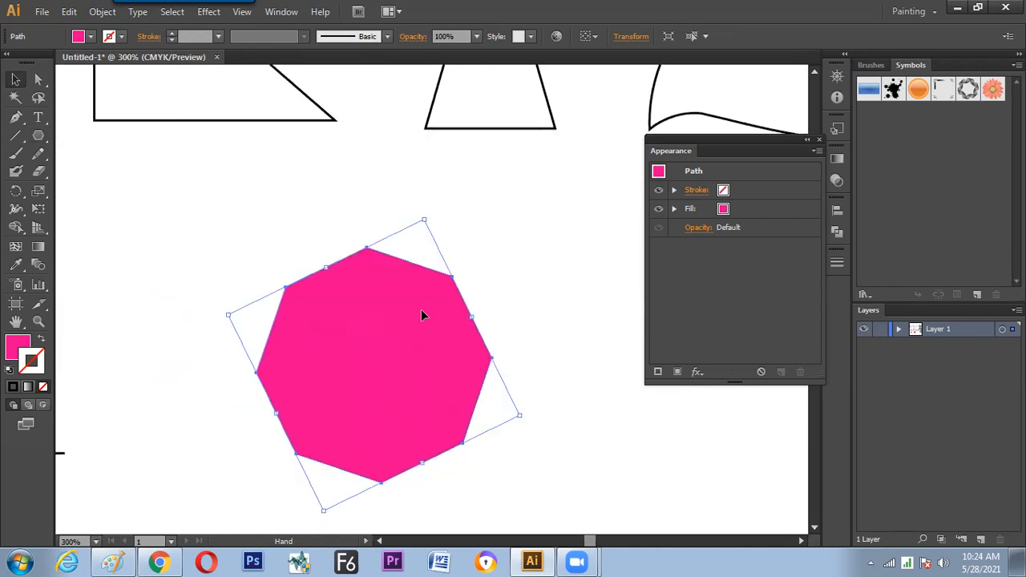
left_click(241, 11)
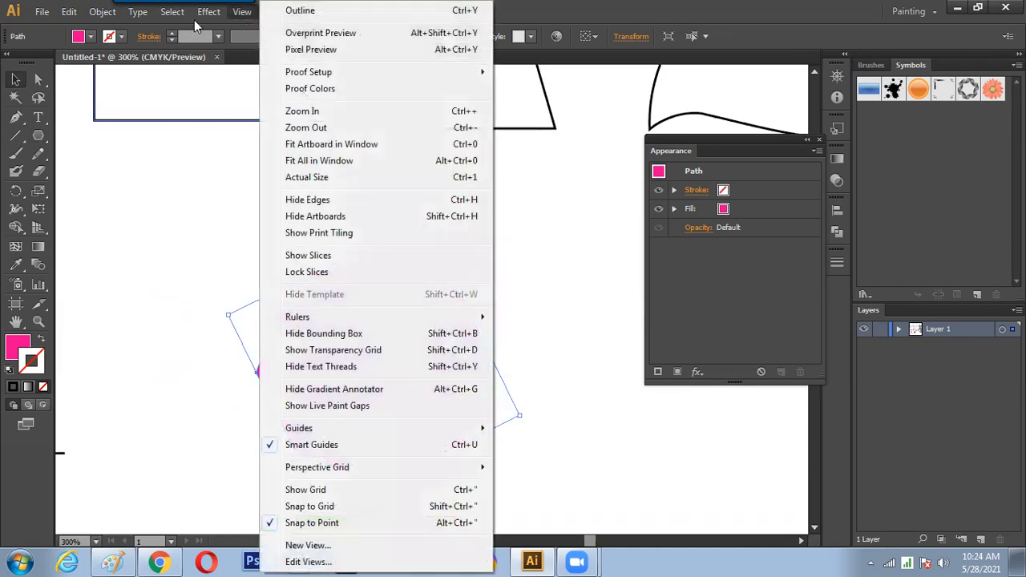
mouse_move(208, 11)
mouse_move(252, 181)
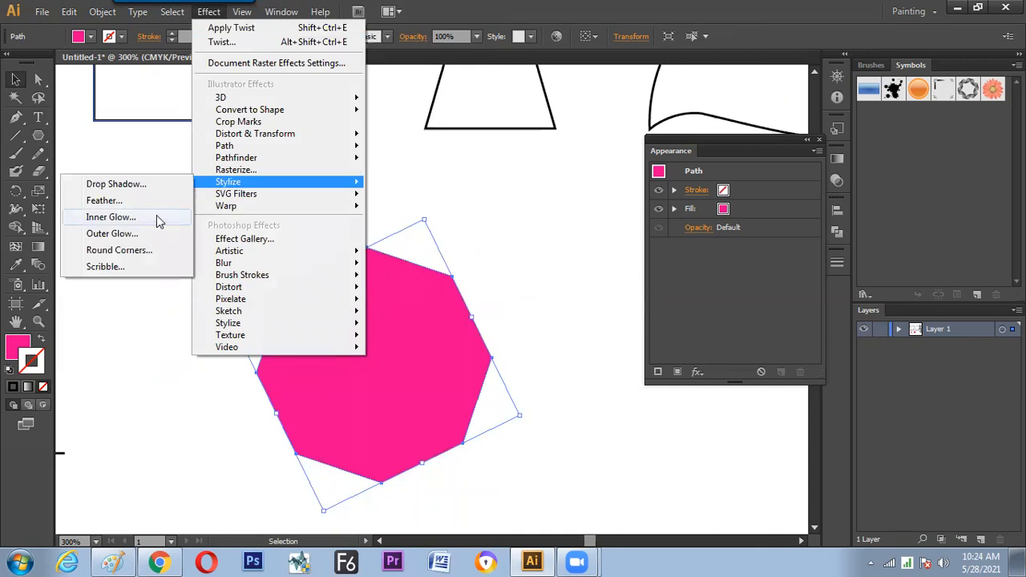
left_click(118, 250)
left_click(525, 356)
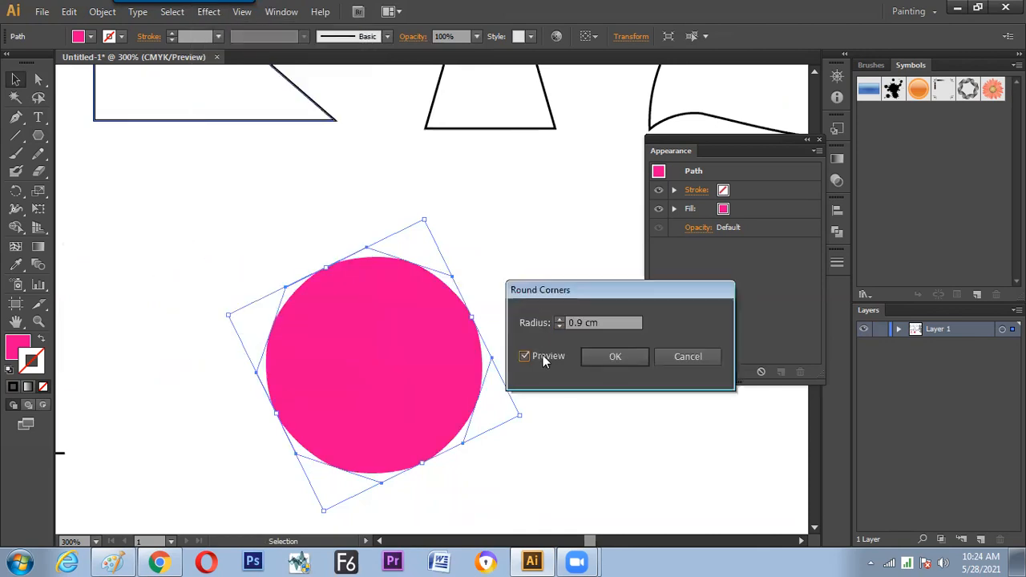
left_click(558, 327)
left_click(558, 327)
left_click(559, 327)
left_click(559, 328)
left_click(559, 328)
left_click(558, 327)
left_click(559, 327)
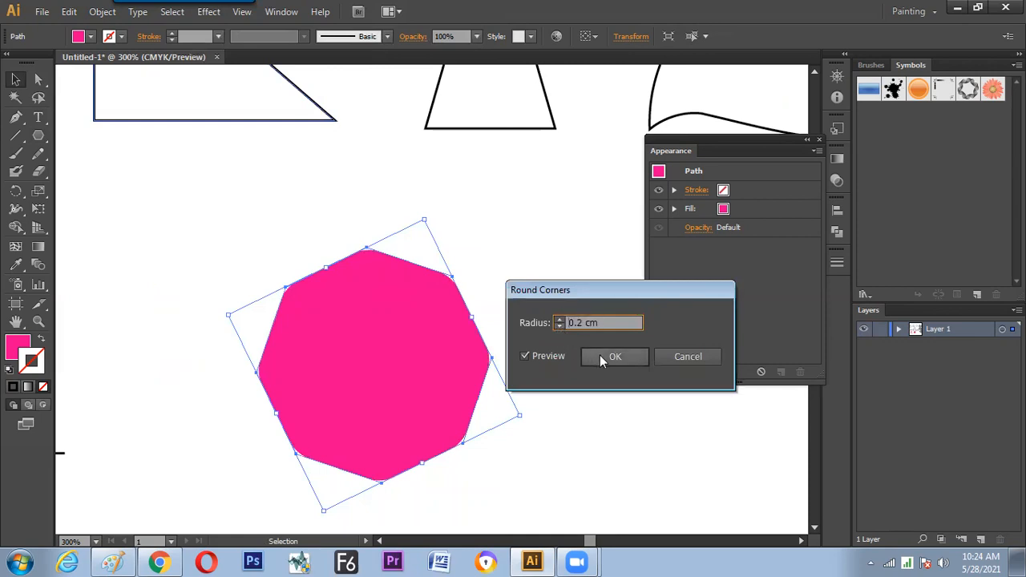
left_click(603, 357)
left_click(556, 344)
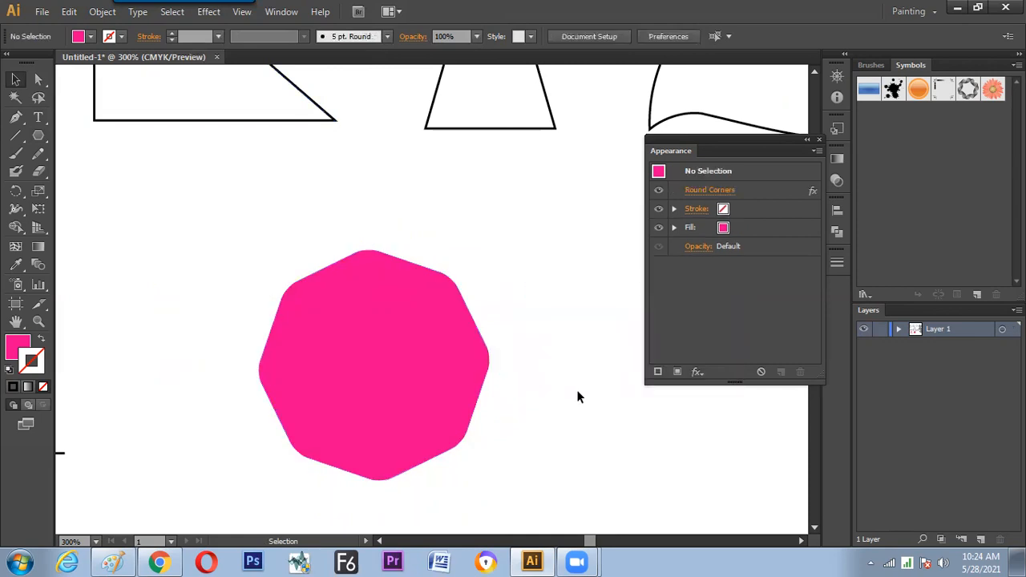
- Expand the appearance of the rounded octagon so that its round corners become real anchor points
left_click(442, 362)
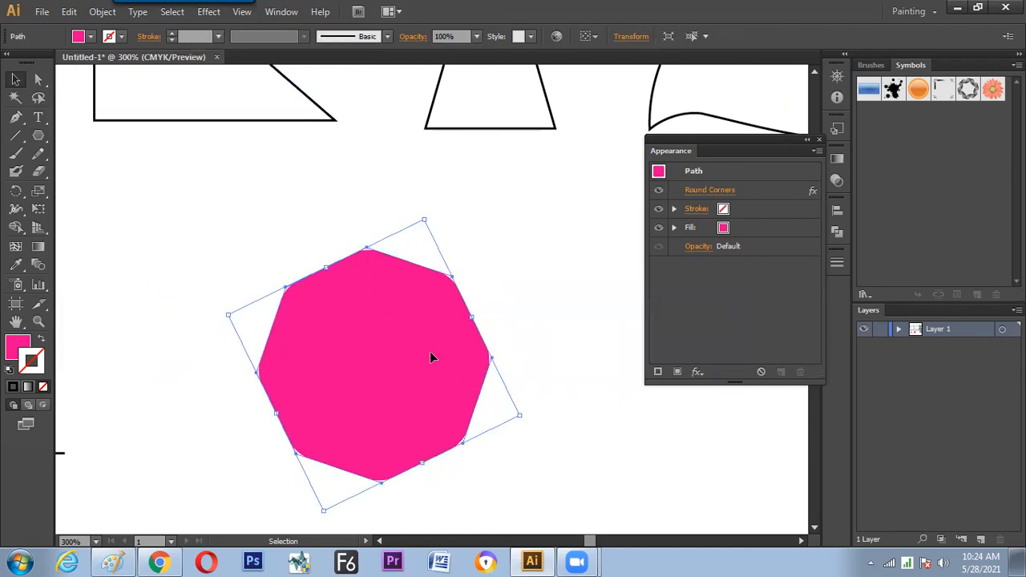
key("ctrl+plus")
key("space")
left_click_drag(386, 359, 413, 321)
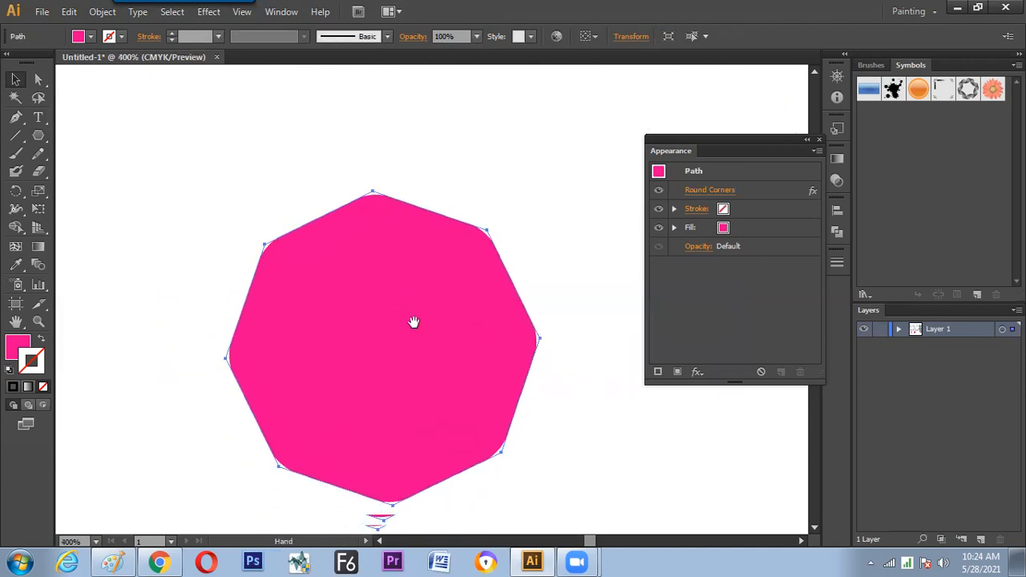
left_click(104, 12)
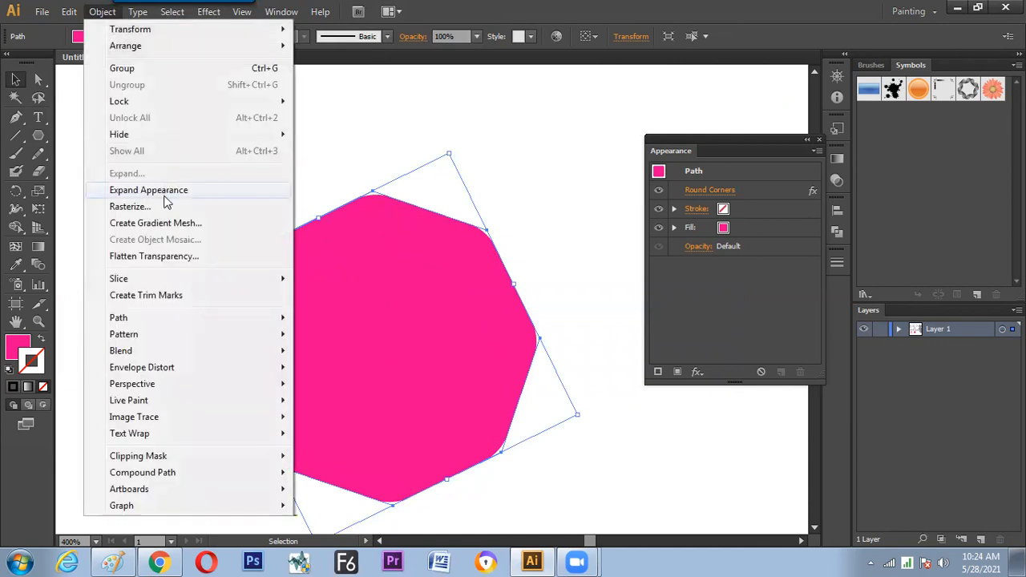
left_click(161, 192)
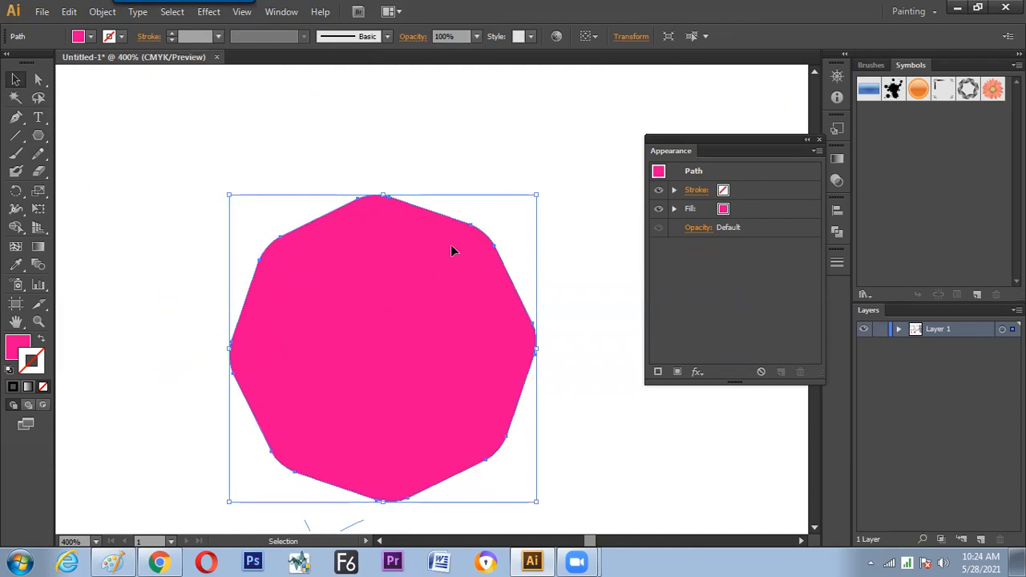
key("a")
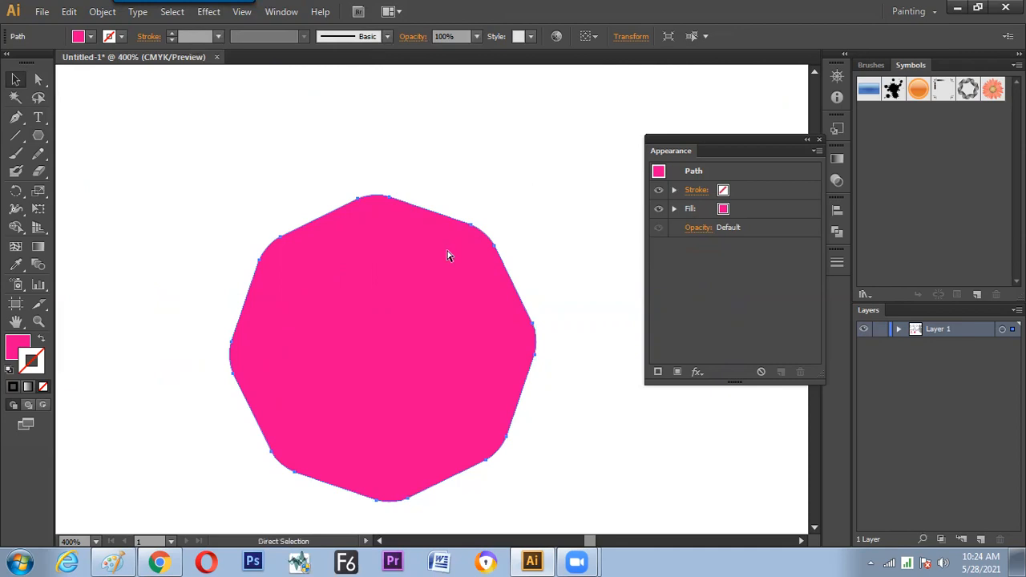
key("v")
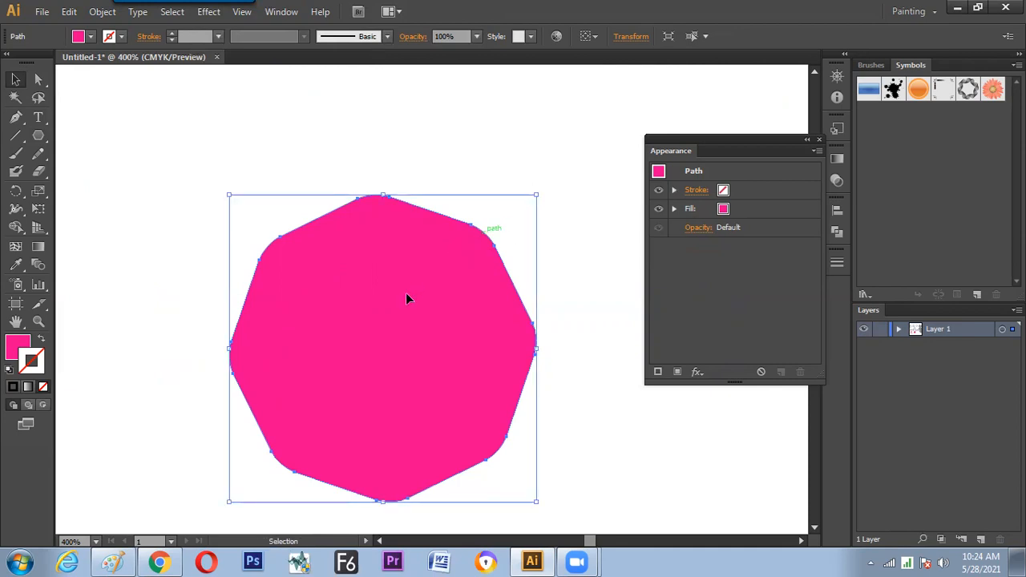
- Create a slightly smaller copy of the rounded octagon, centred in front of the original, and select the copy
left_click_drag(537, 195, 516, 213)
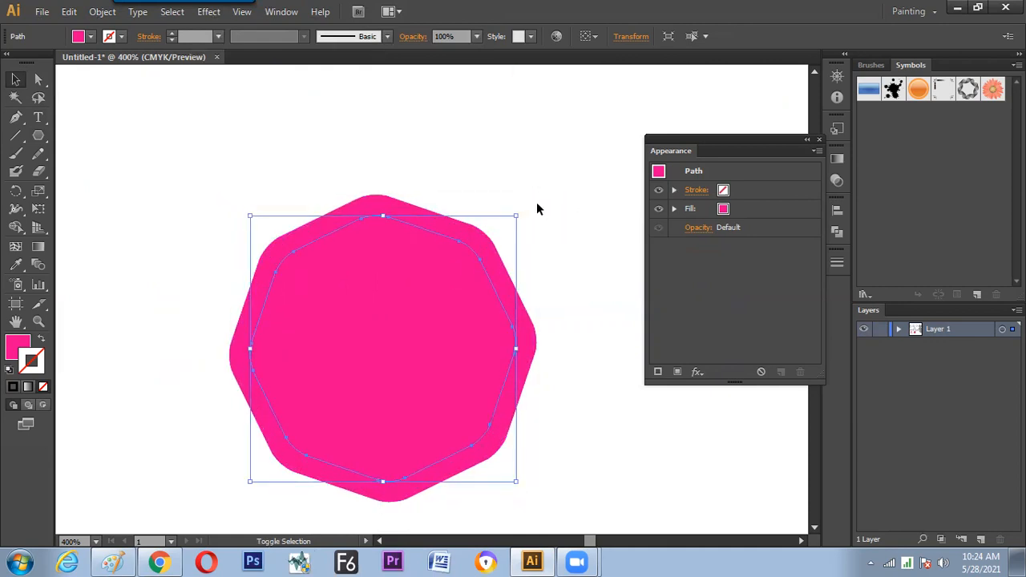
left_click(562, 200)
left_click(451, 280)
- Show the colour sliders for the inner octagon's fill and switch their colour model to HSB
key("x")
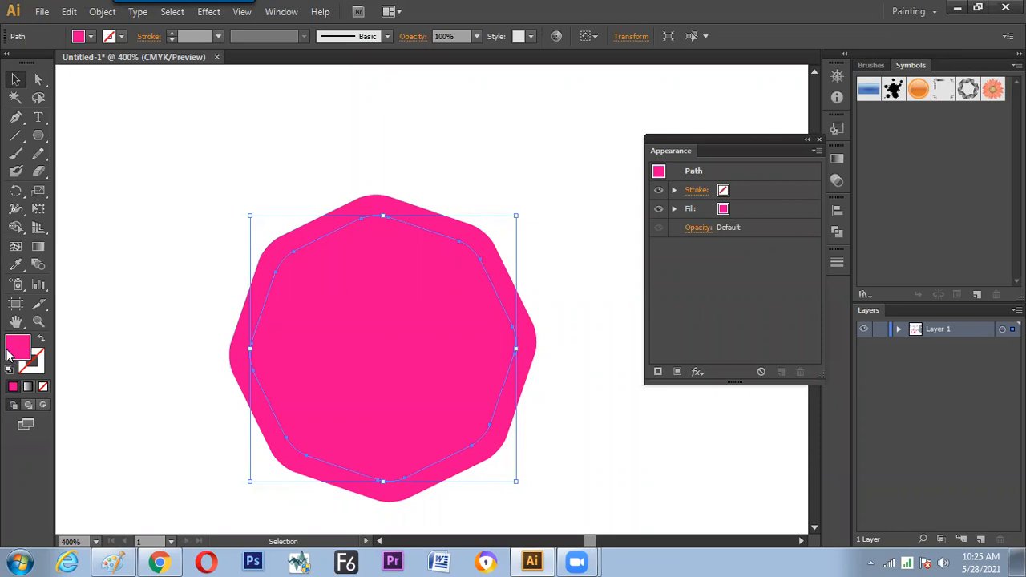
left_click(281, 12)
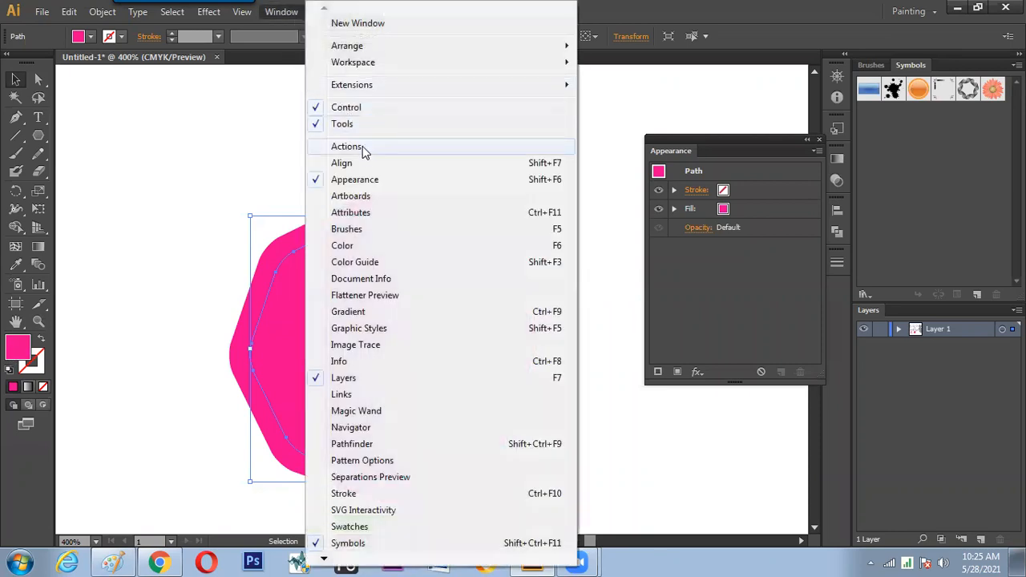
left_click(365, 245)
left_click(864, 105)
left_click(889, 115)
left_click_drag(765, 93, 648, 92)
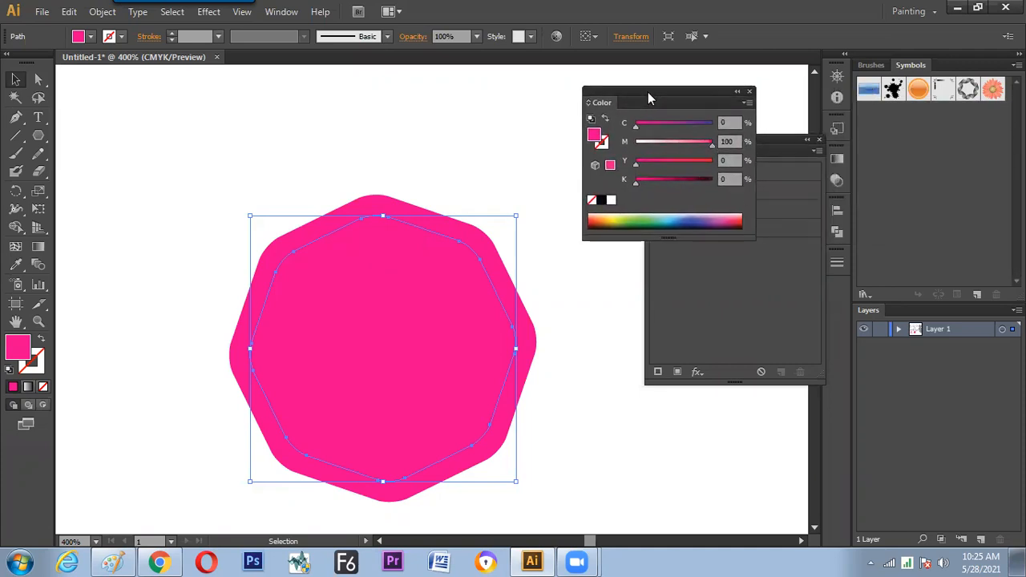
left_click(751, 103)
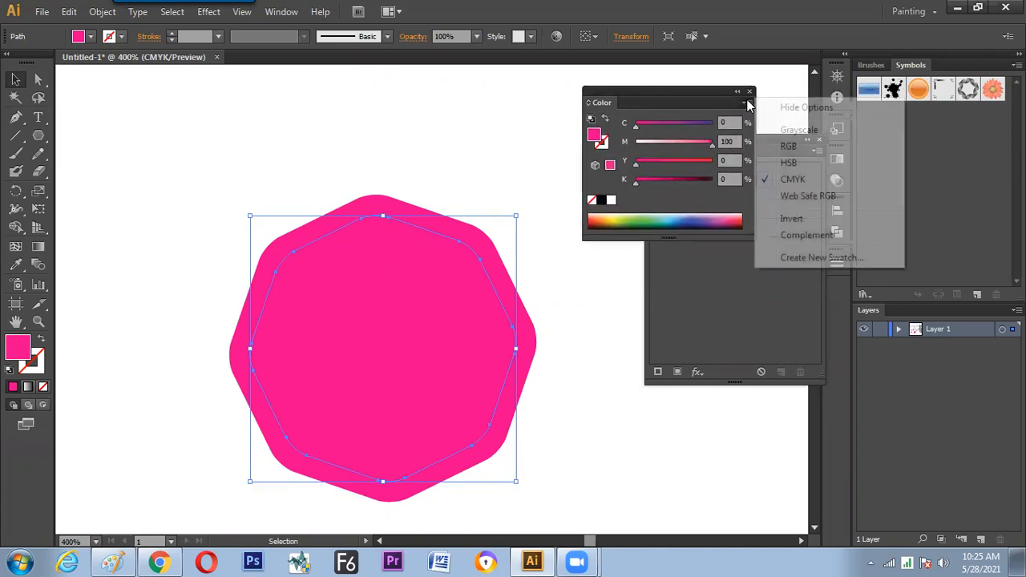
left_click(788, 163)
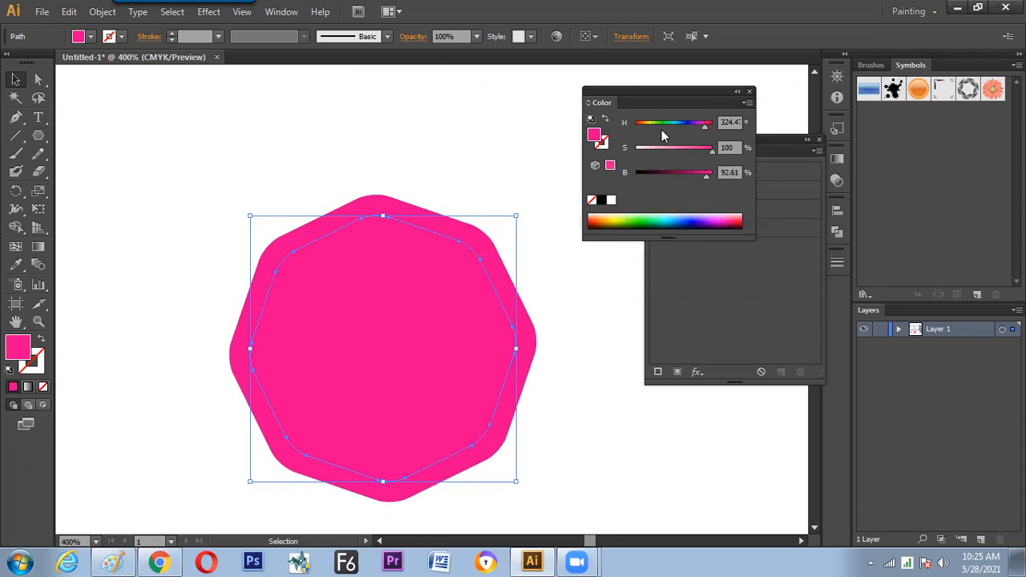
- Darken the inner octagon's fill to 52% brightness, keeping the HSB model, and deselect it
left_click_drag(707, 174, 674, 177)
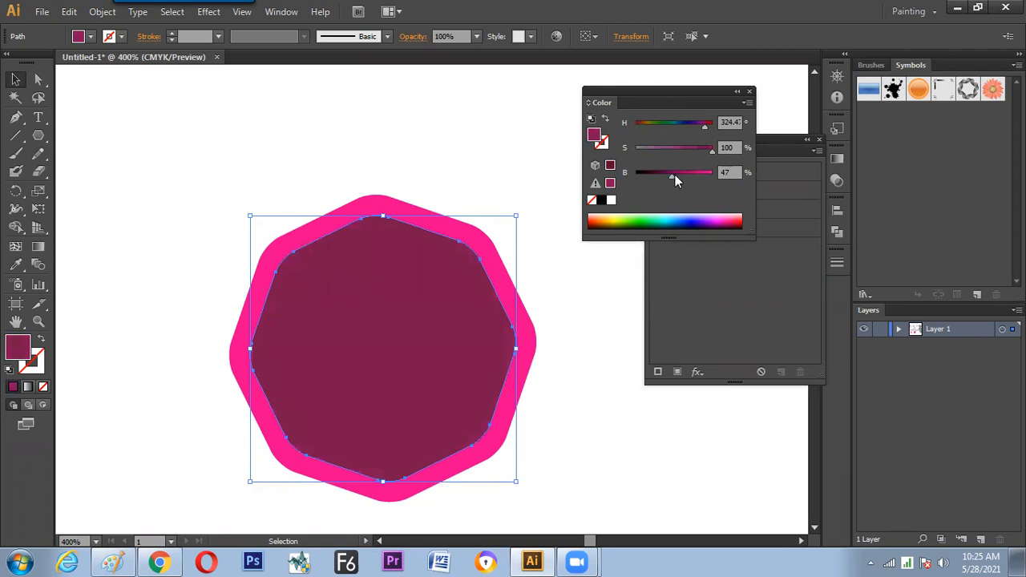
mouse_move(675, 177)
left_mouse_down()
mouse_move(687, 175)
mouse_move(667, 177)
mouse_move(677, 176)
left_mouse_up()
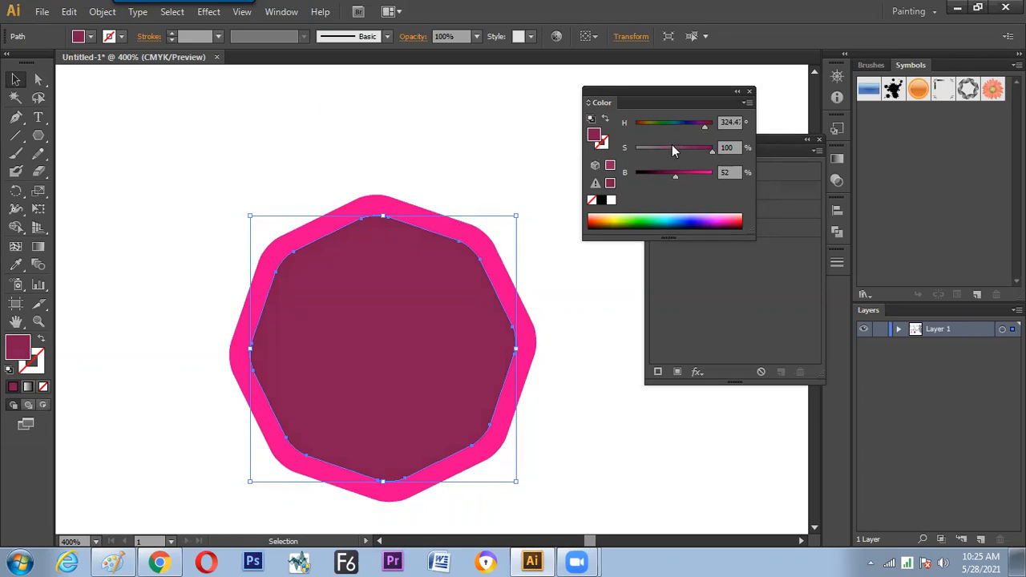
left_click(747, 102)
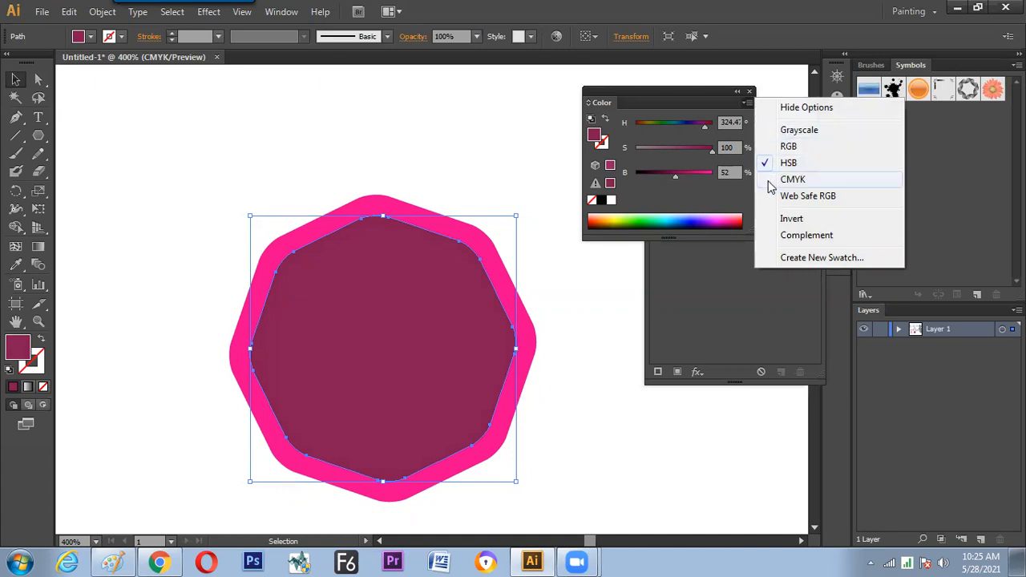
left_click(700, 189)
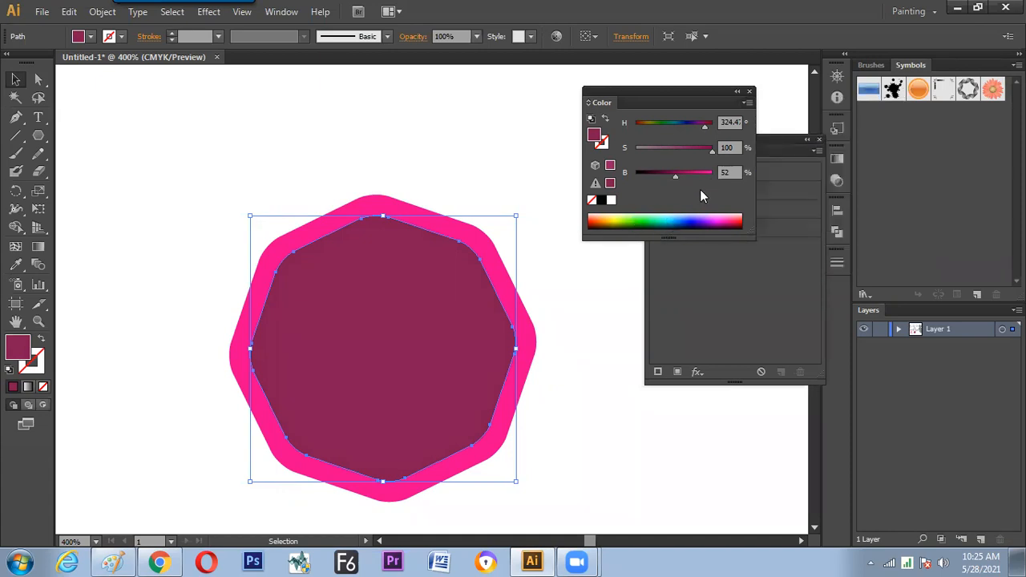
left_click(545, 271)
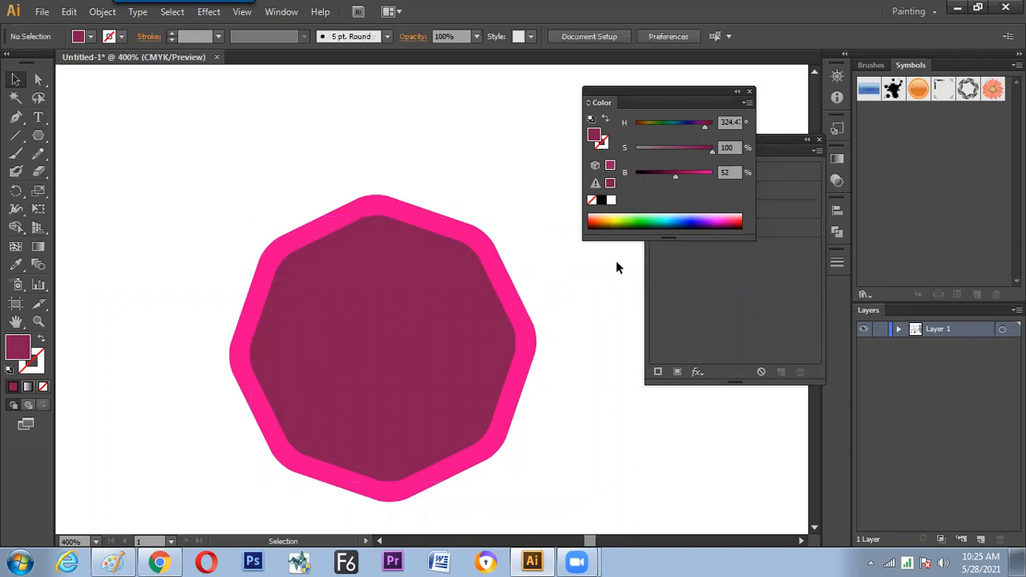
- Paste a copy of the dark inner octagon in front of it and scale the copy slightly smaller about its centre
left_click(470, 312)
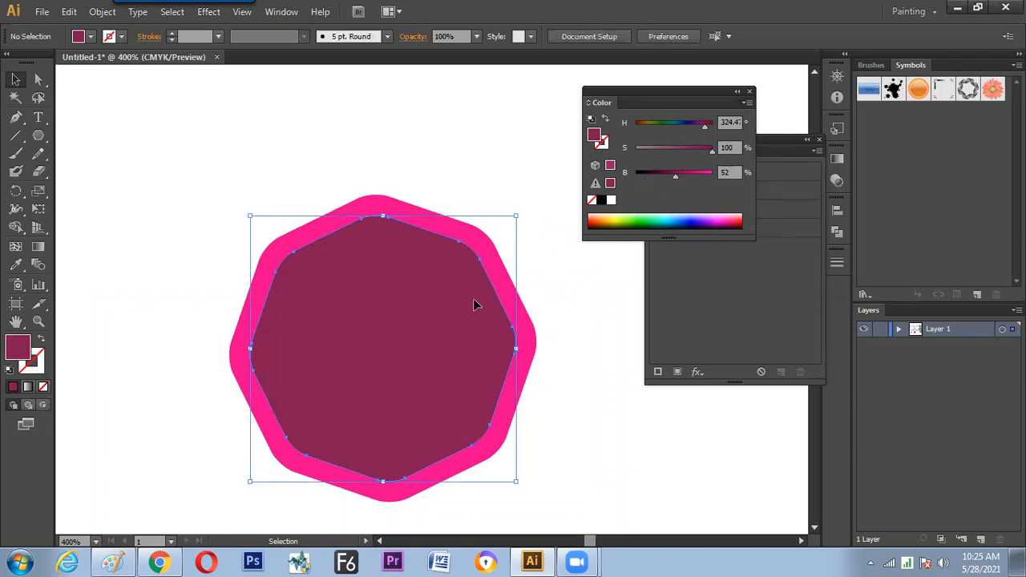
key("ctrl+x")
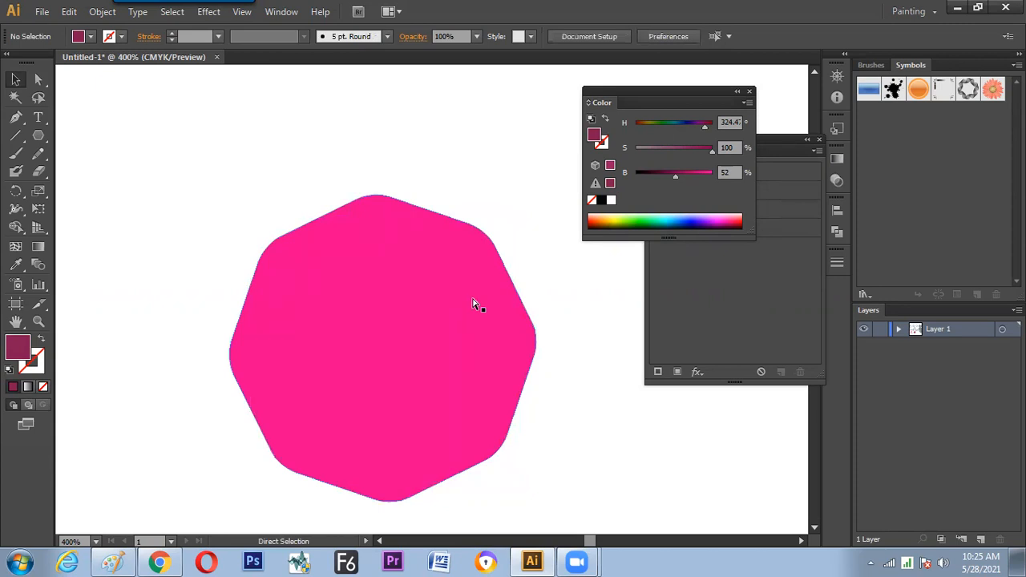
key("ctrl+f")
key("ctrl+c")
key("ctrl+f")
left_click_drag(515, 215, 510, 222)
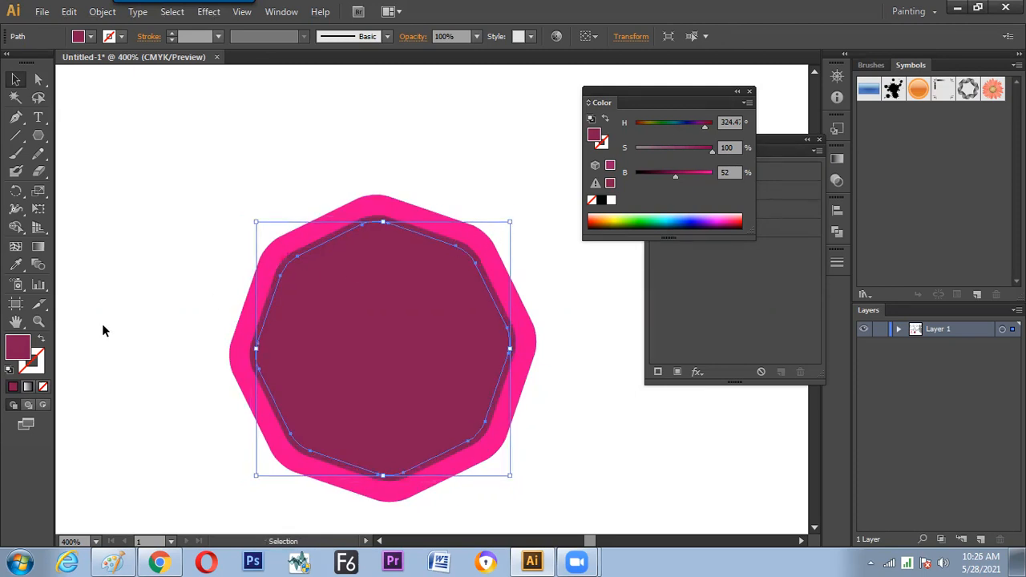
- Swap the smaller copy's fill and stroke, leaving only an outline, and darken the stroke to 39% brightness
left_click(40, 340)
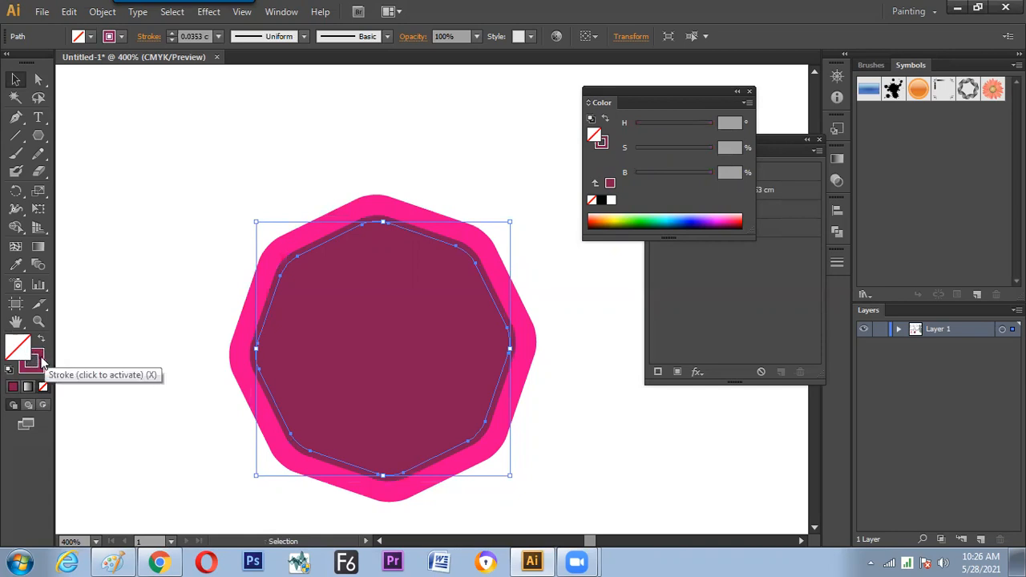
left_click(42, 362)
left_click_drag(682, 175, 665, 172)
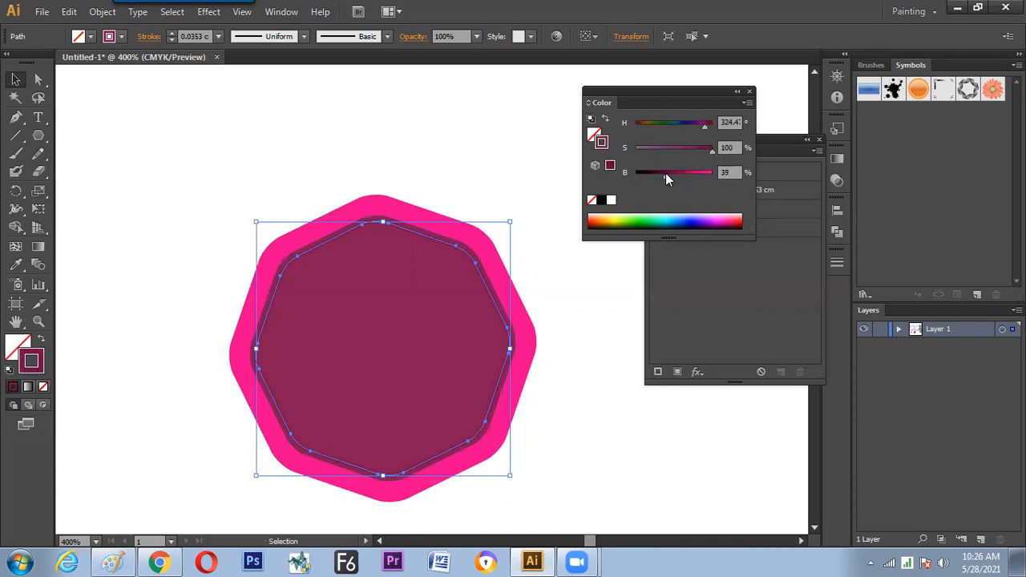
left_click(538, 245)
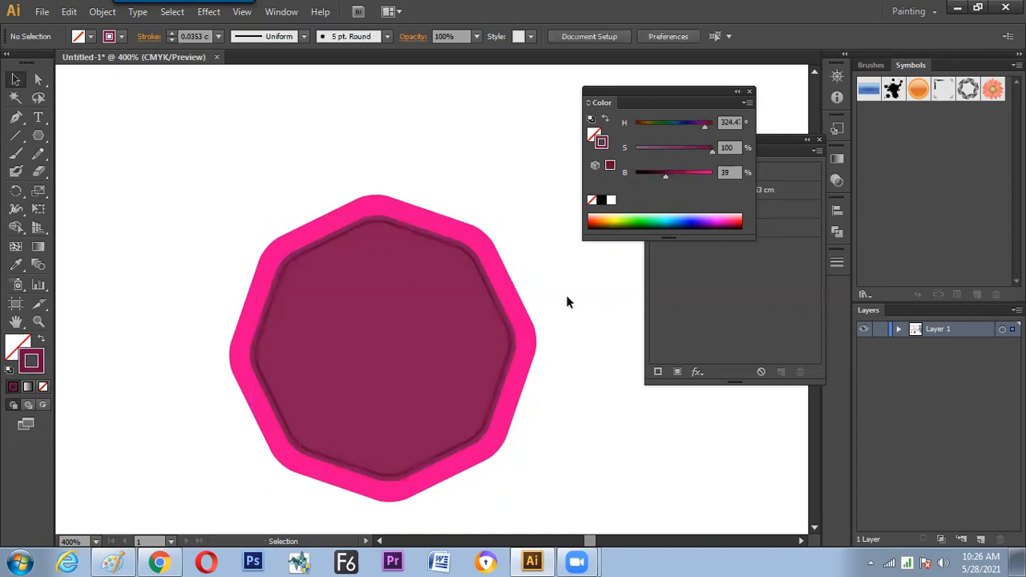
- Lighten the inner octagon outline's stroke to 46% saturation and 89% brightness, then deselect it
left_click(495, 307)
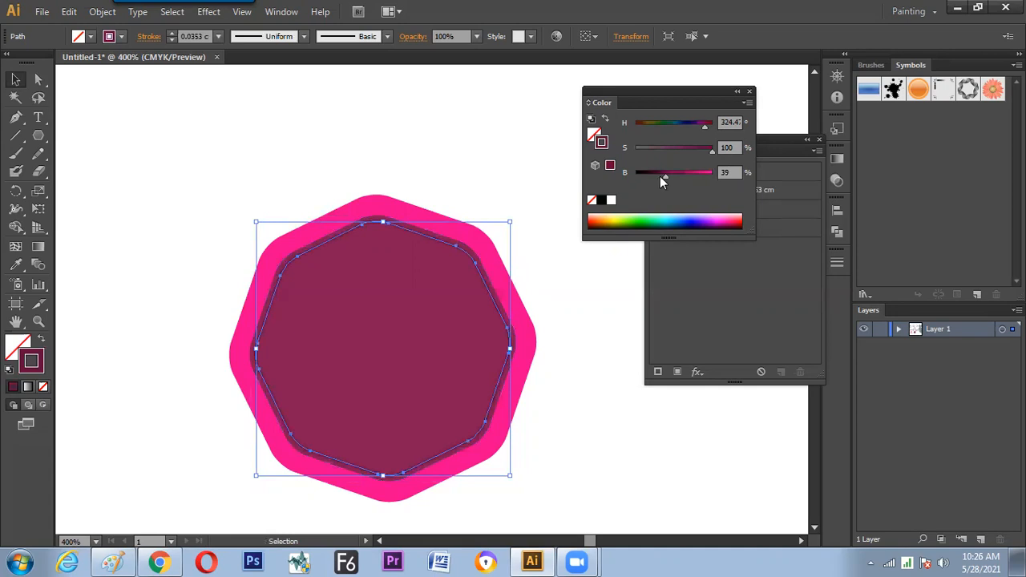
left_click_drag(666, 176, 666, 153)
left_click(524, 178)
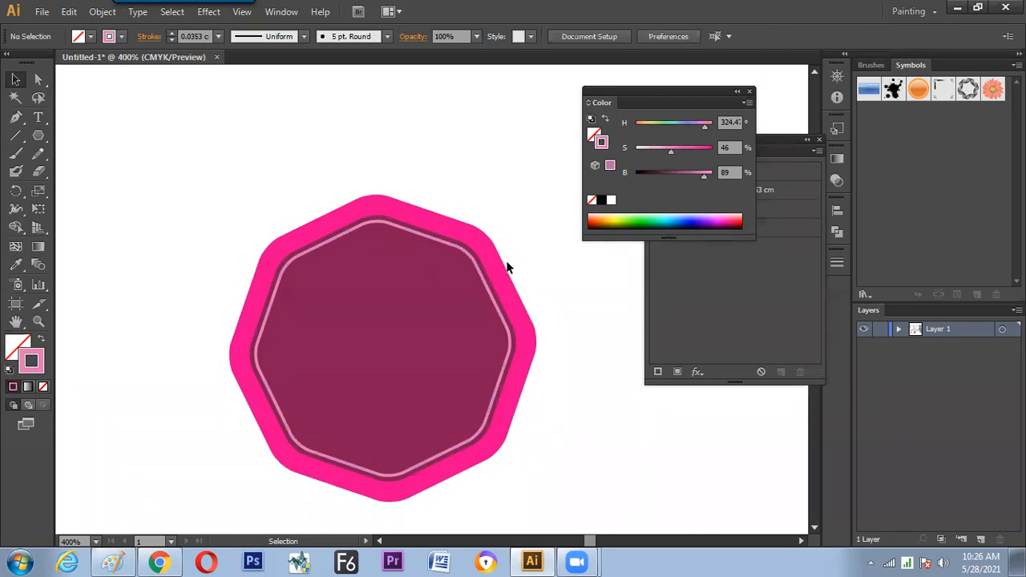
- Add a slightly smaller, centred copy of the light pink octagon outline inside the original
left_click(479, 274)
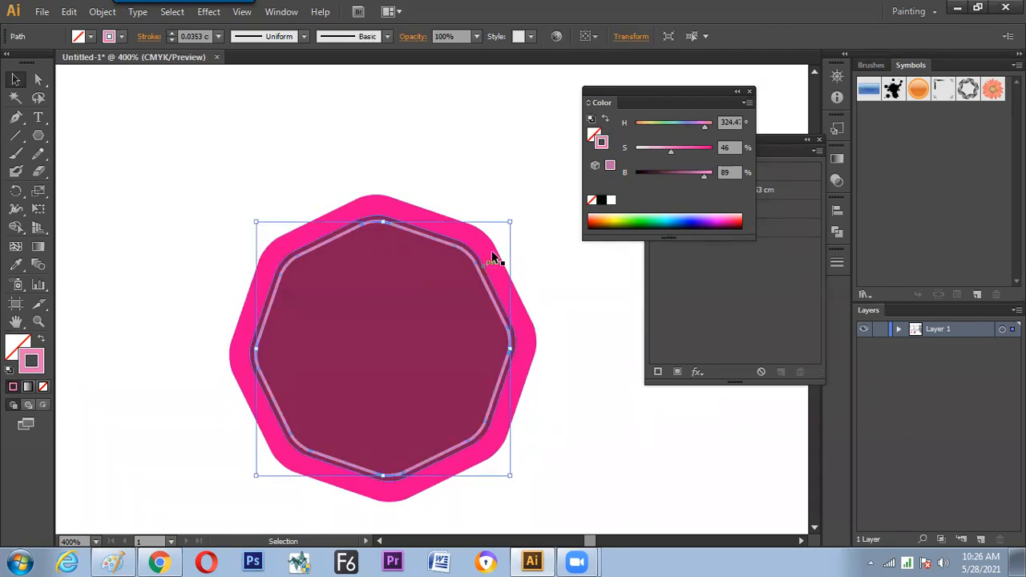
left_click_drag(510, 221, 505, 228)
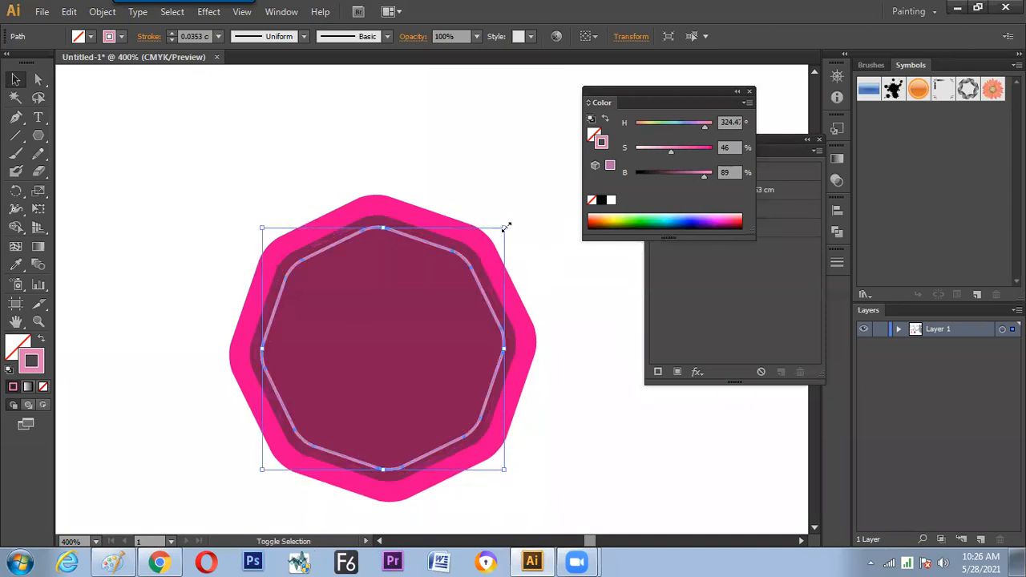
key("ctrl+z")
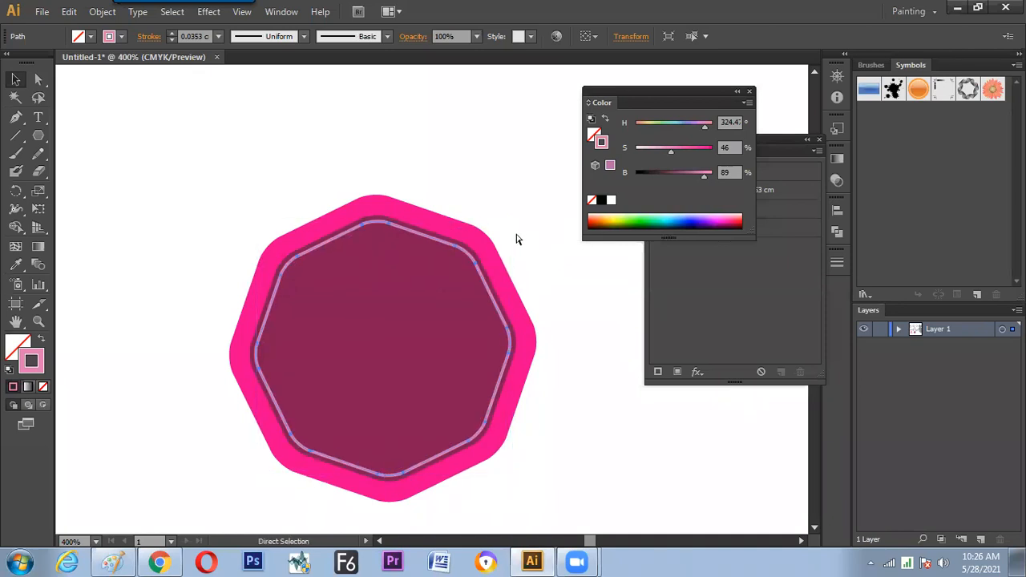
left_click_drag(509, 222, 507, 228)
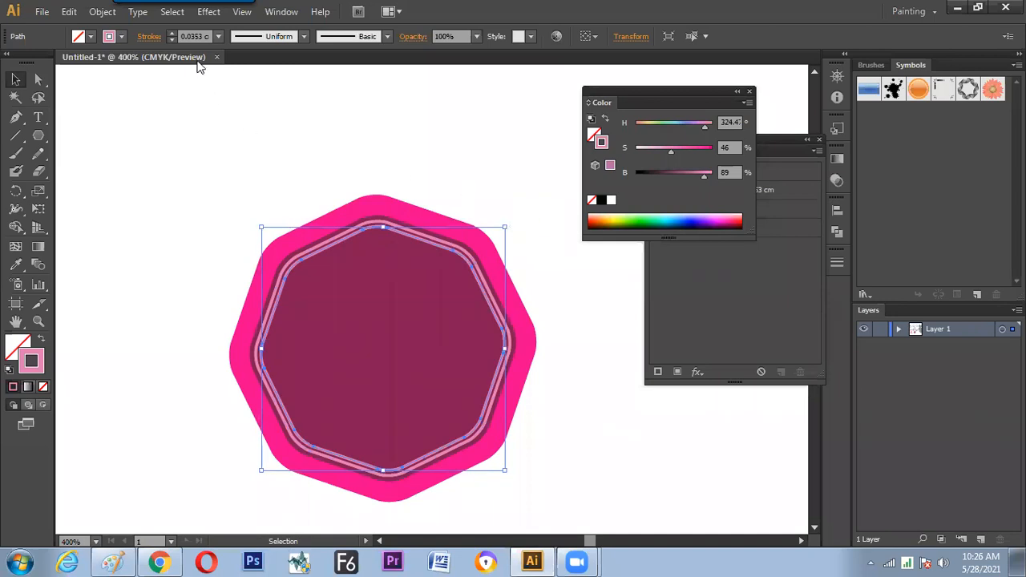
- Make the innermost octagon outline a dashed line with a 5 cm dash
left_click(150, 36)
left_click(14, 137)
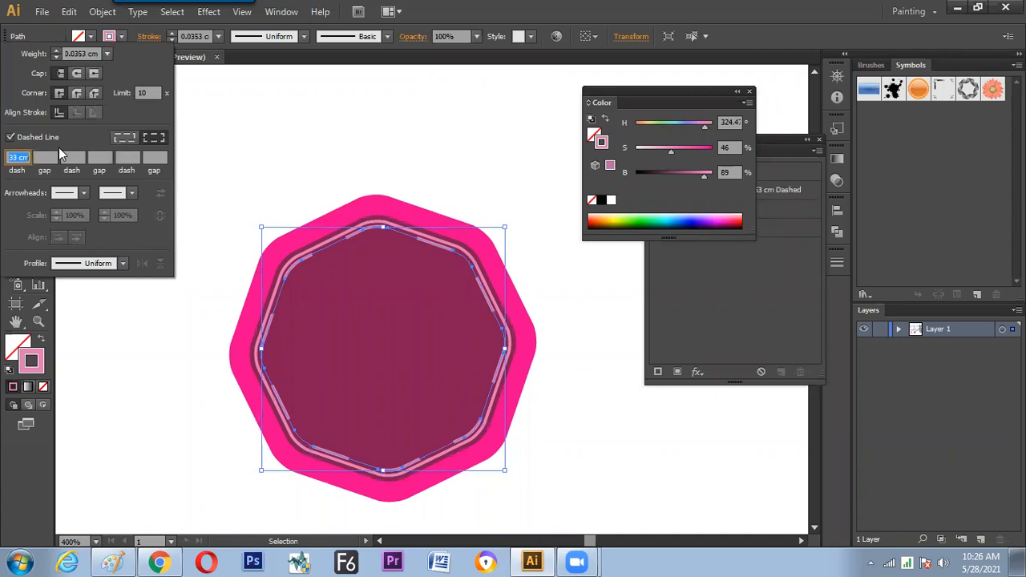
type("5")
key("Tab")
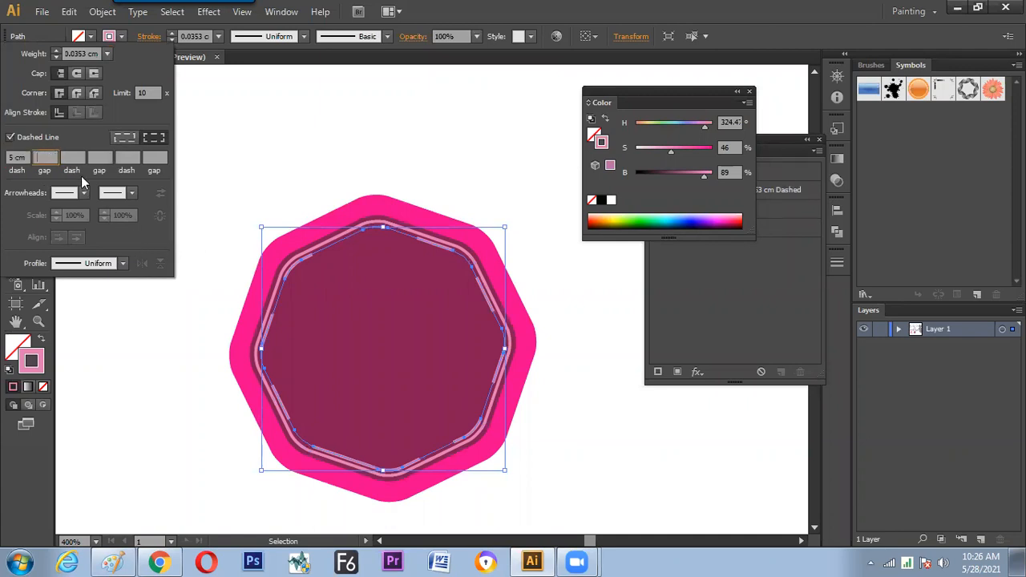
- Shorten the innermost outline's dash length so several separate dashes run along each side, then deselect it
left_click_drag(26, 156, 3, 163)
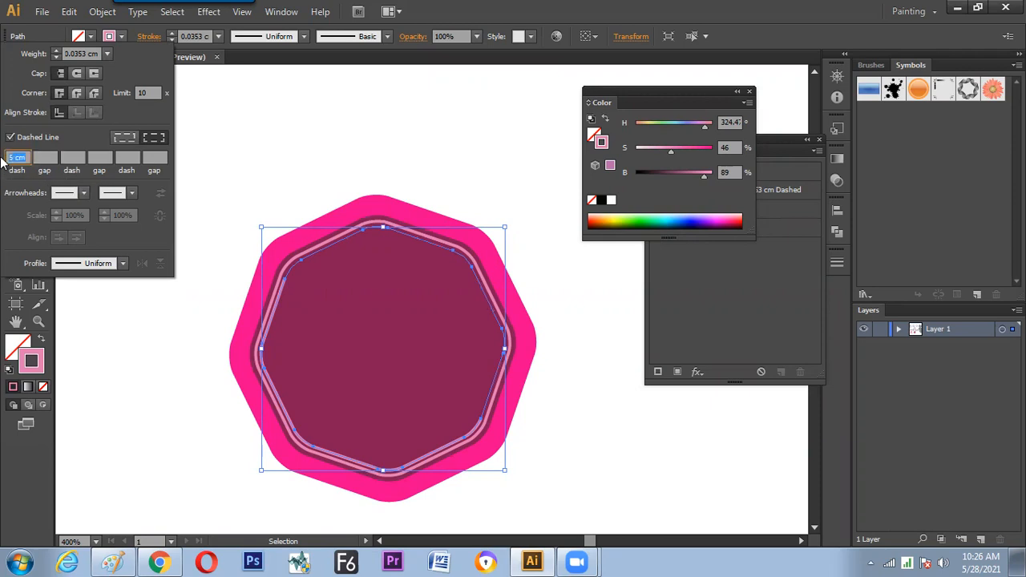
type("1")
key("Return")
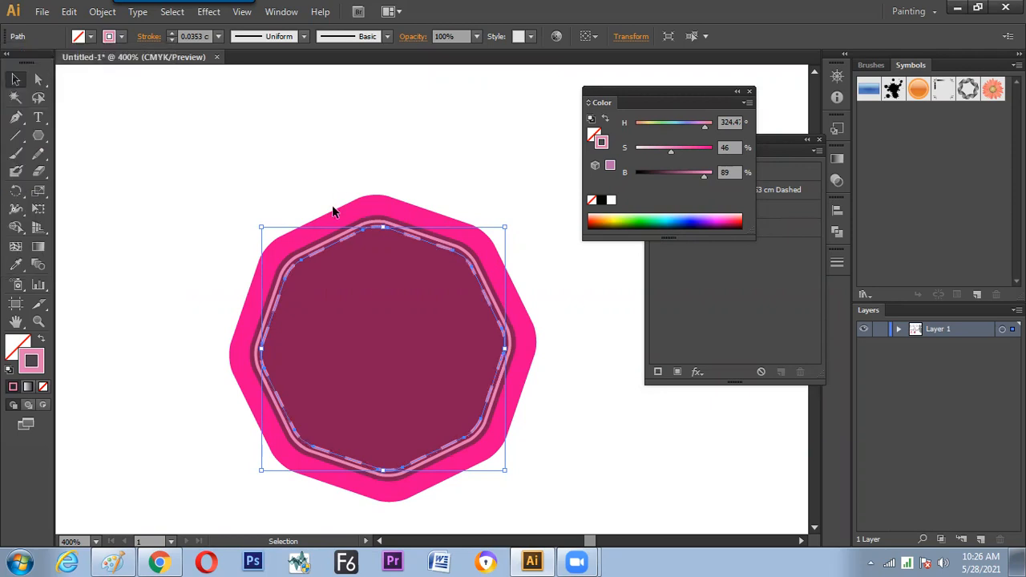
left_click(278, 194)
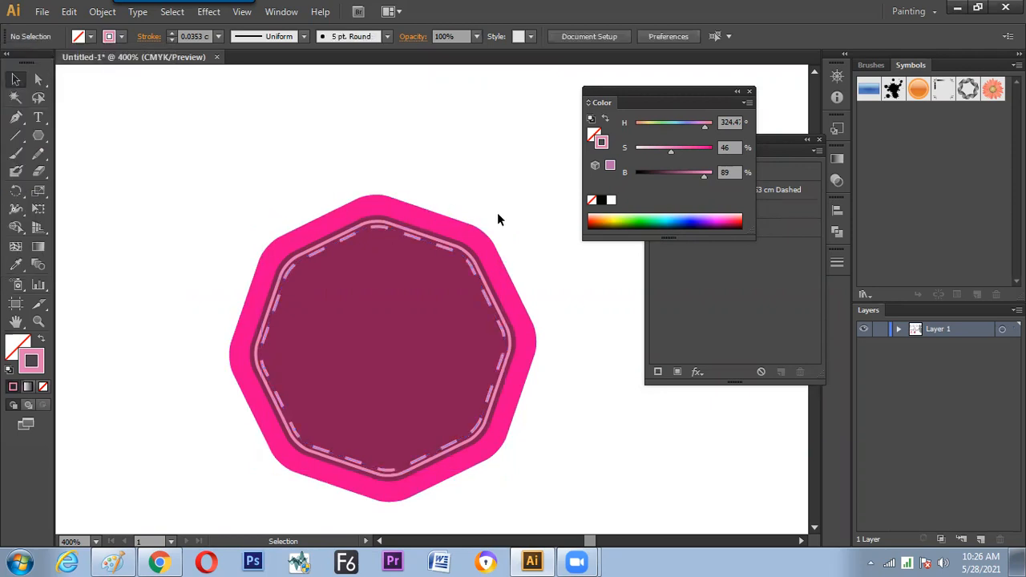
- Change the stroke measurement unit in the preferences from centimetres to points
left_click(409, 241)
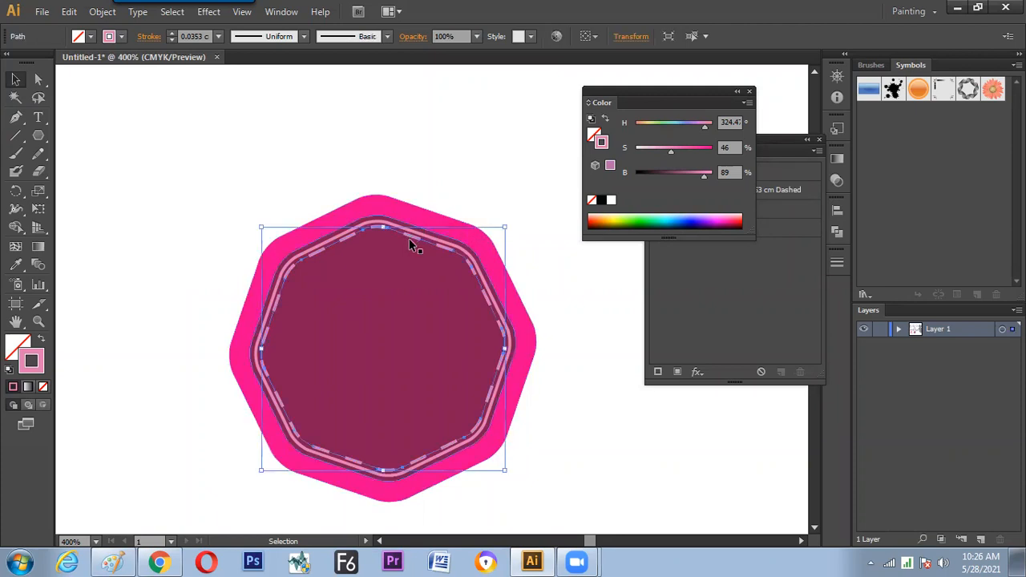
left_click(149, 37)
key("ctrl+k")
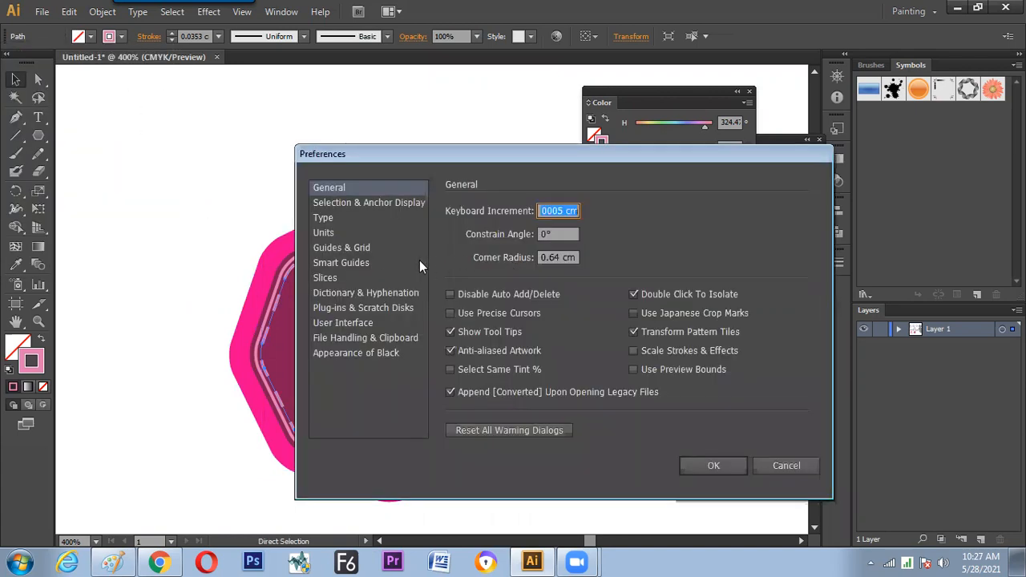
left_click(331, 232)
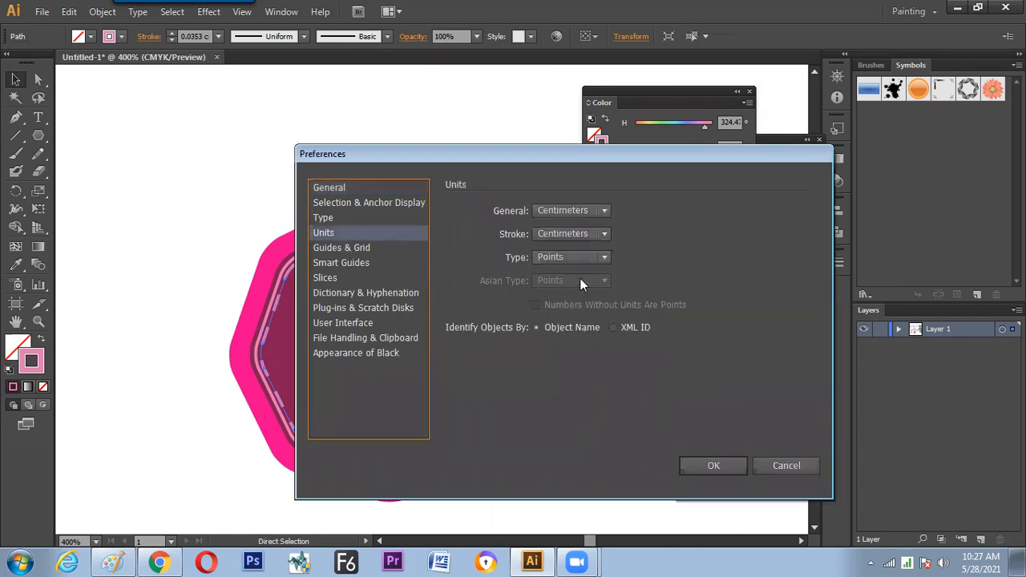
left_click(578, 235)
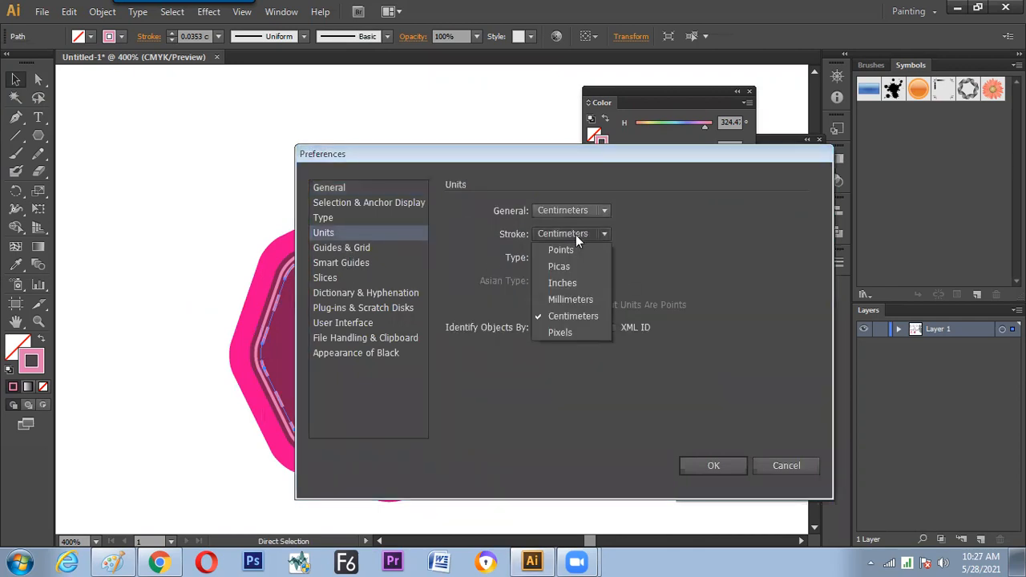
left_click(569, 248)
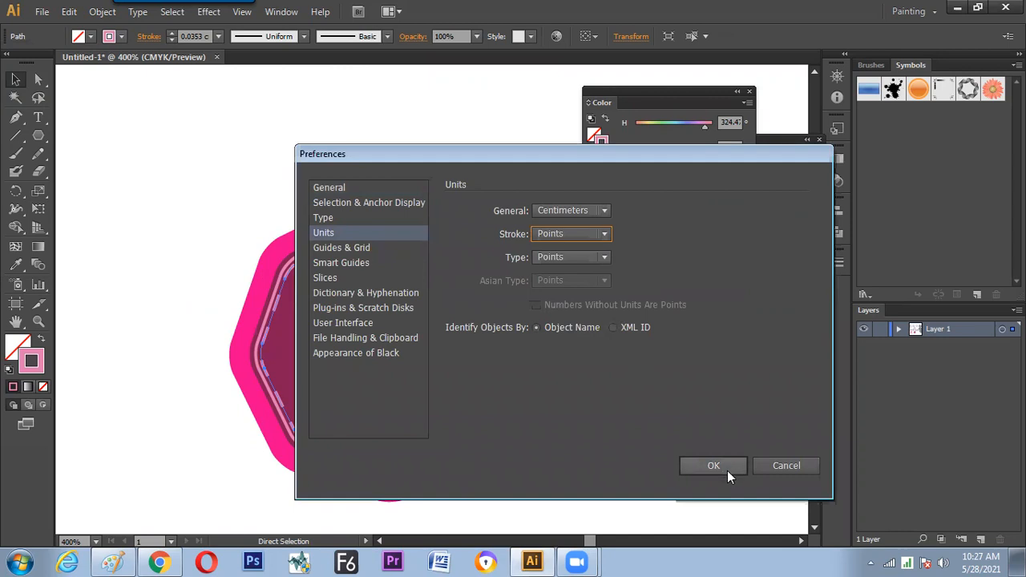
left_click(717, 466)
- Set the innermost dashed outline's dash length to 2 pt and deselect the outline
left_click(465, 282)
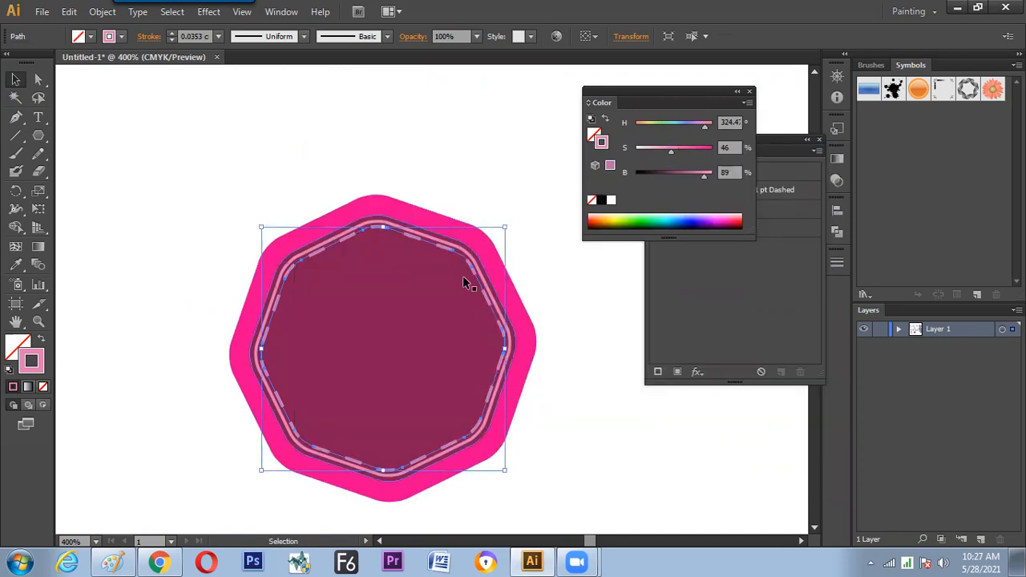
left_click(148, 38)
left_click(18, 157)
type("2")
key("Return")
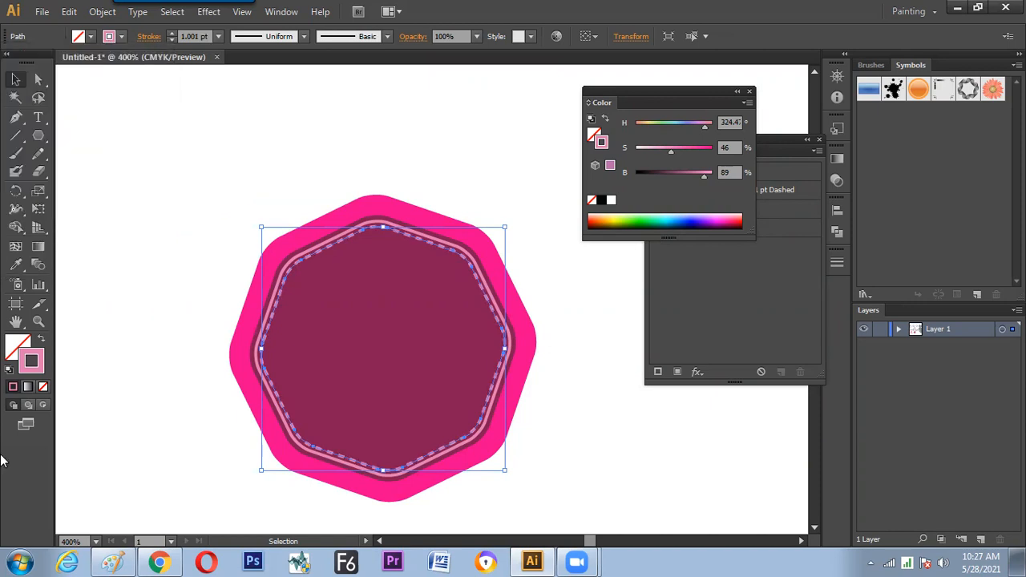
left_click(230, 217)
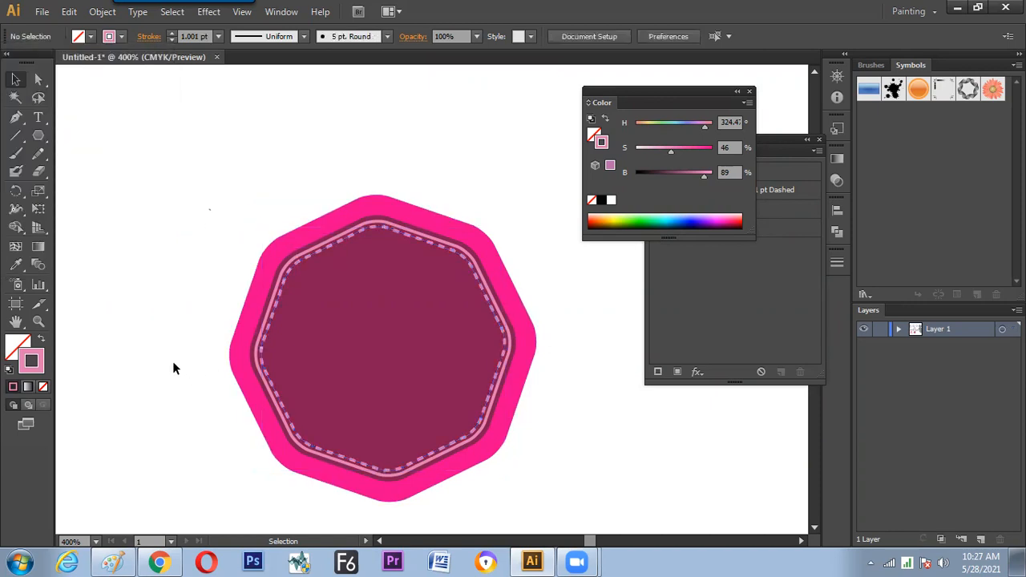
- Paste a copy of the outer pink octagon in front and scale it slightly larger about its centre
left_click_drag(307, 366, 255, 301)
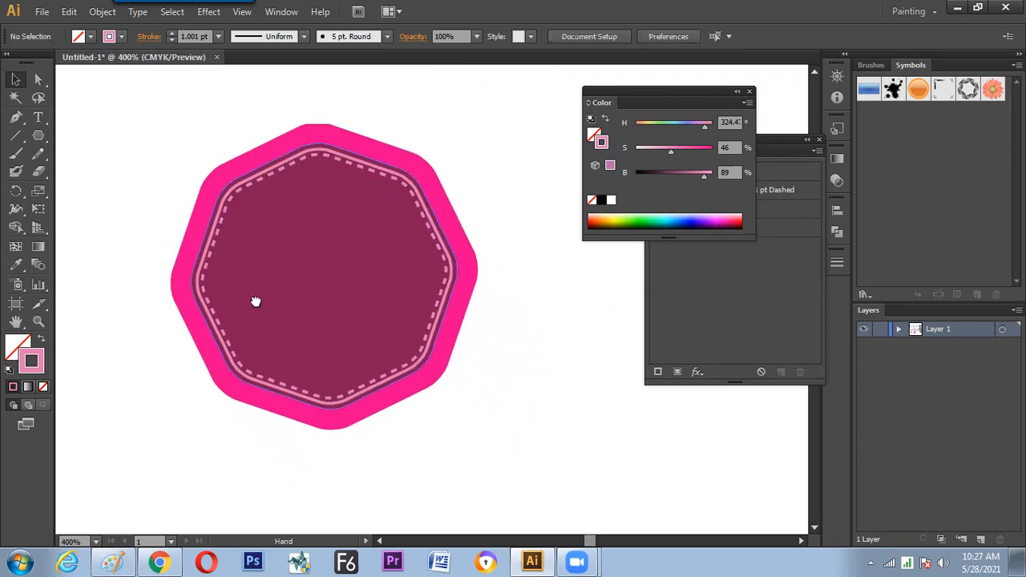
left_click(414, 331)
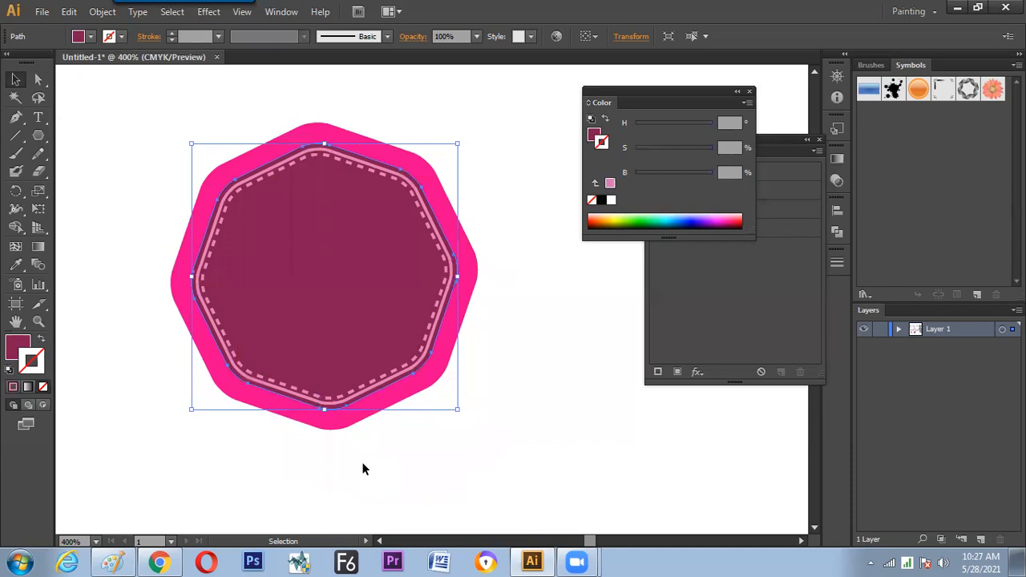
left_click_drag(490, 365, 495, 320)
left_click(489, 356)
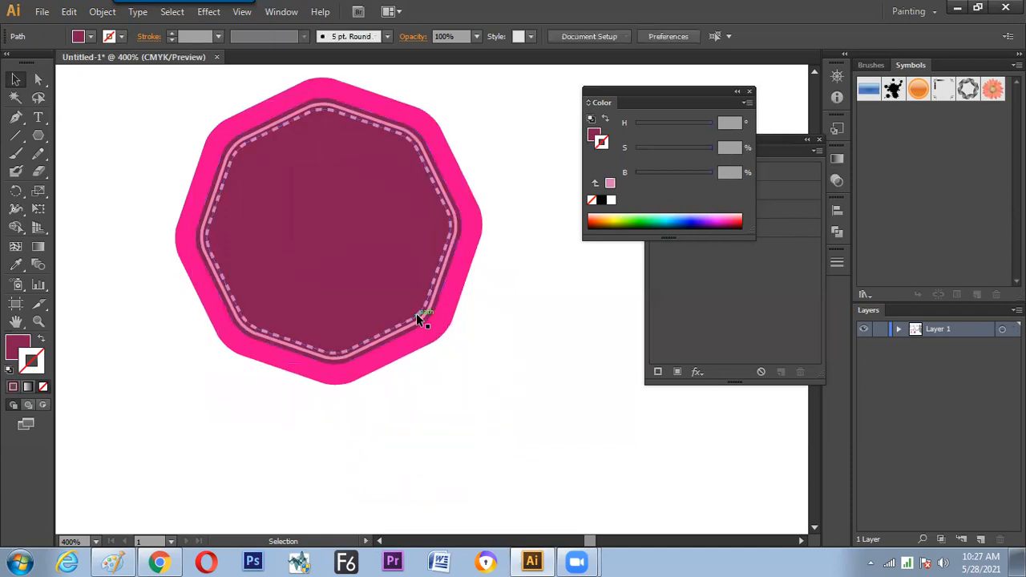
left_click(435, 341)
key("a")
key("ctrl+c")
key("ctrl+f")
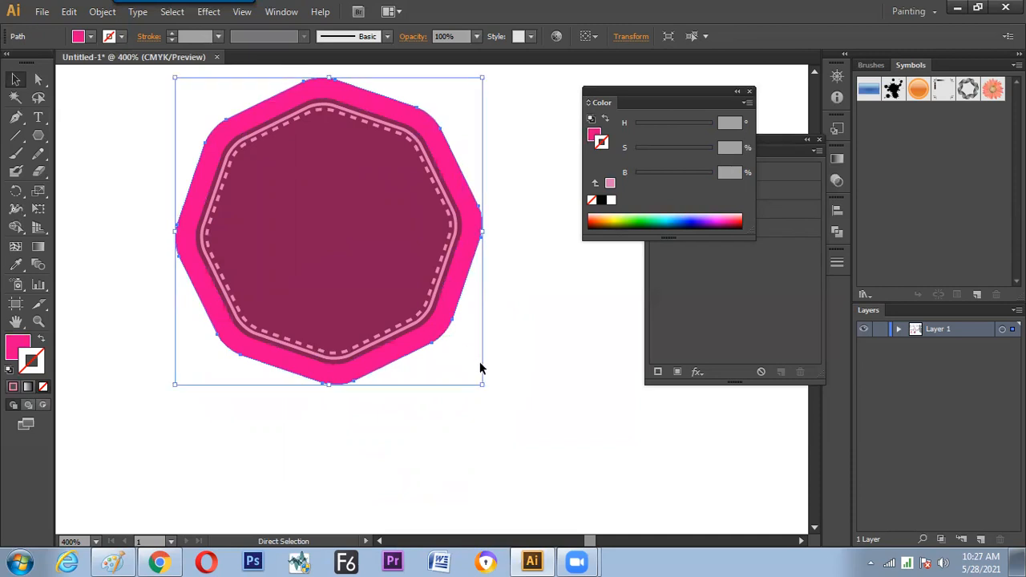
left_click_drag(479, 386, 488, 392)
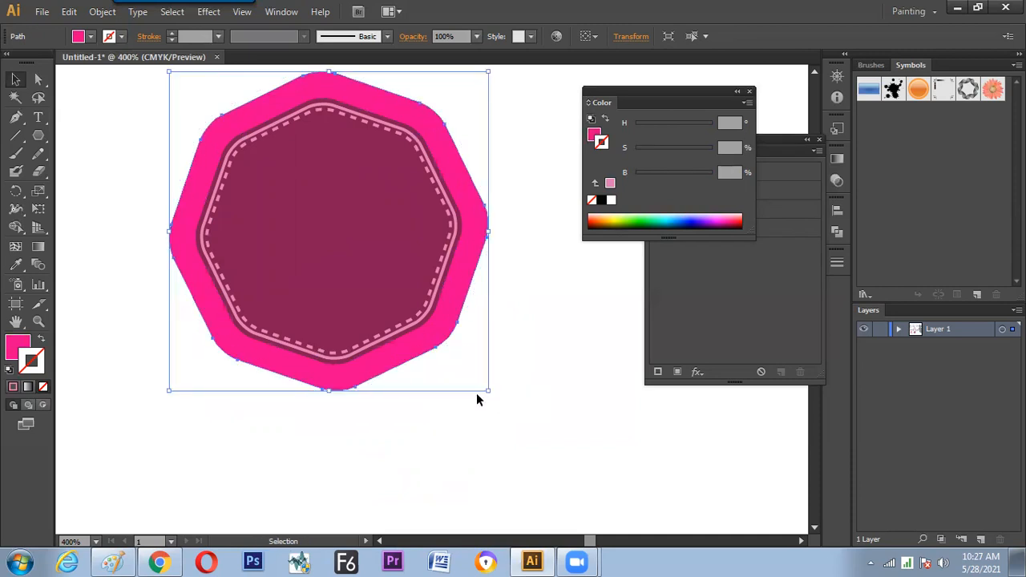
- Turn the enlarged octagon into an outline and apply the inner dashed stroke's appearance to it with the Eyedropper, then deselect
left_click(40, 339)
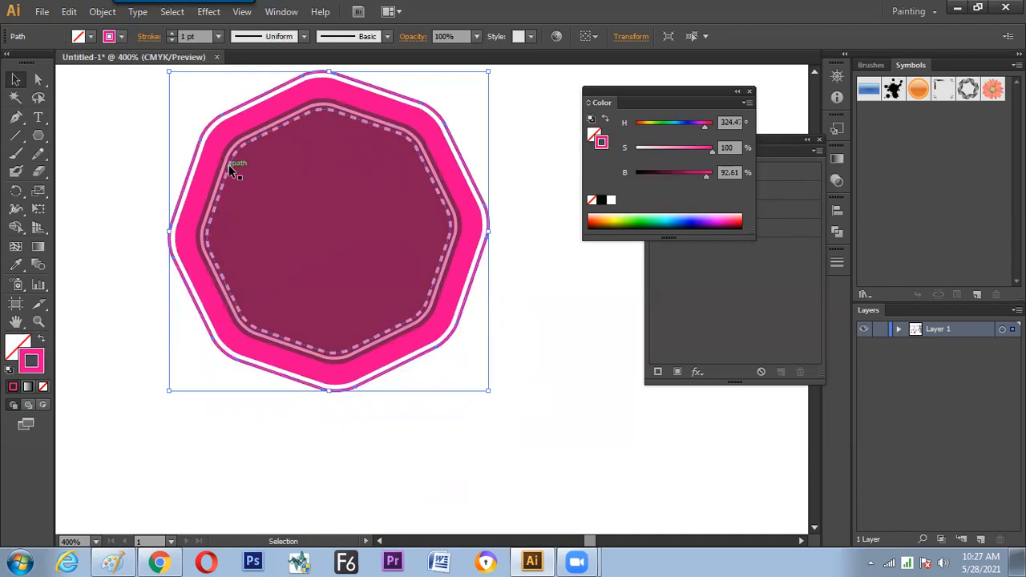
left_click(16, 264)
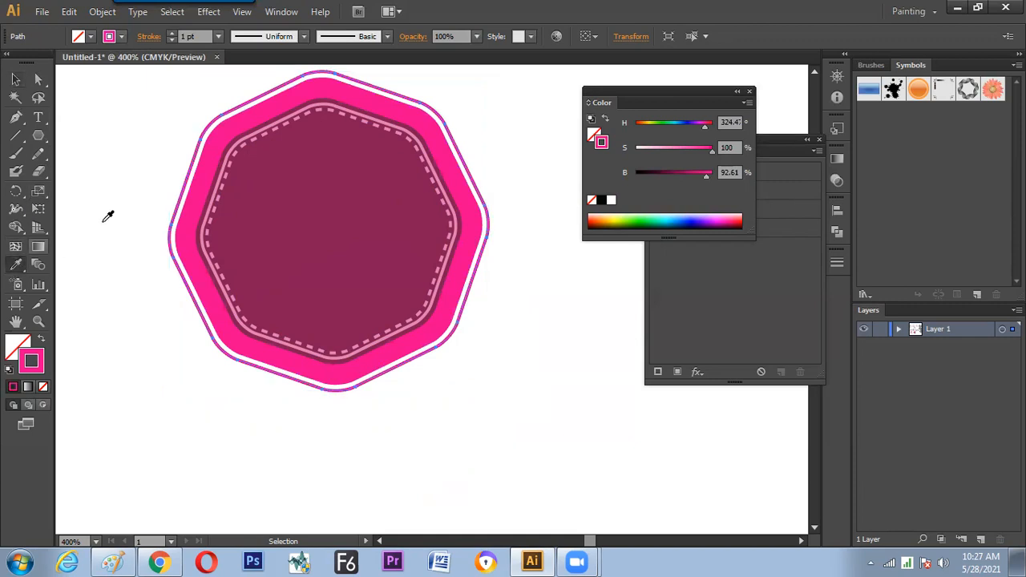
left_click(226, 175)
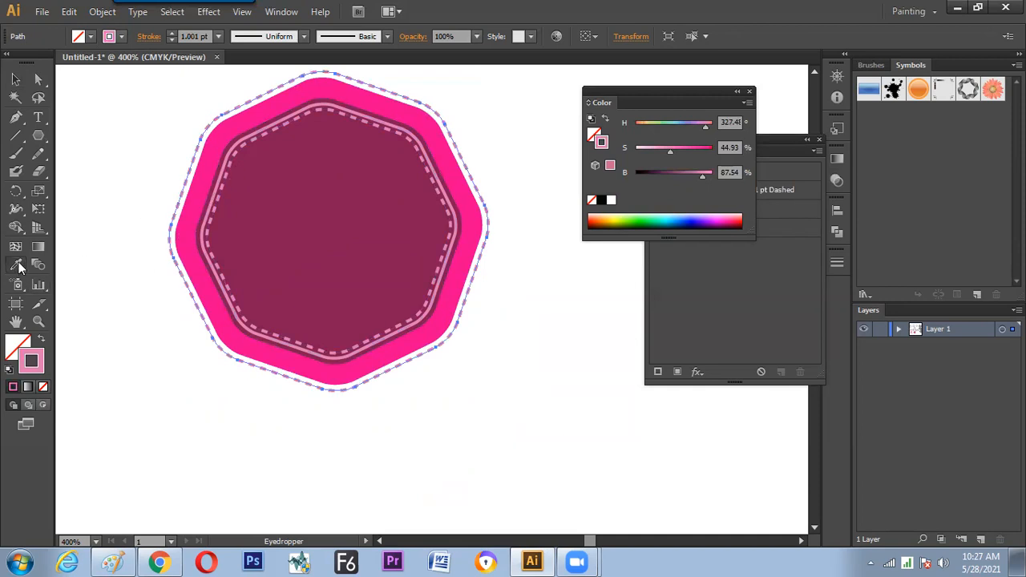
left_click(15, 80)
left_click(135, 296)
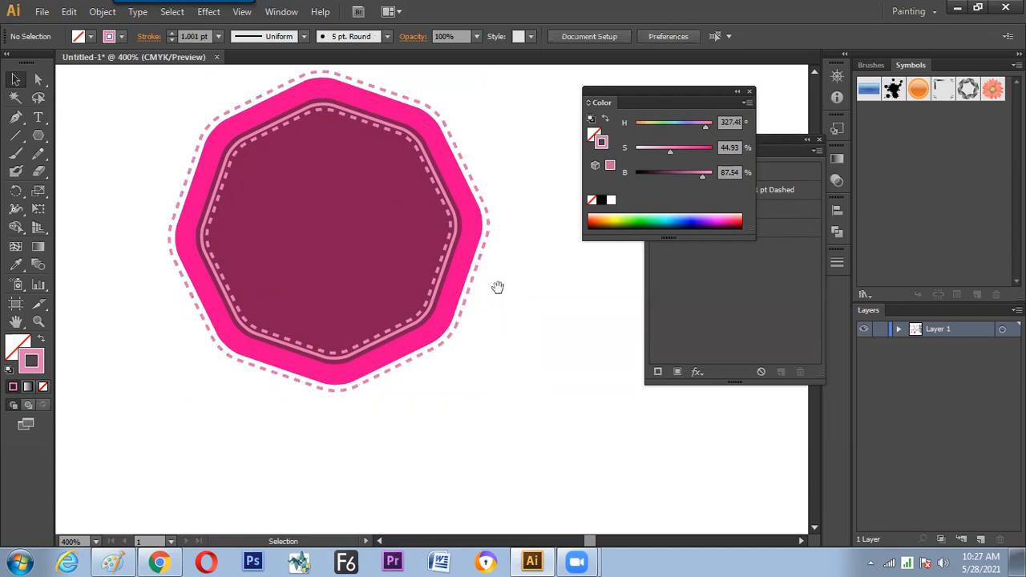
- Give the outermost dashed outline's stroke round caps, and deselect it
left_click_drag(499, 287, 467, 336)
left_click(458, 276)
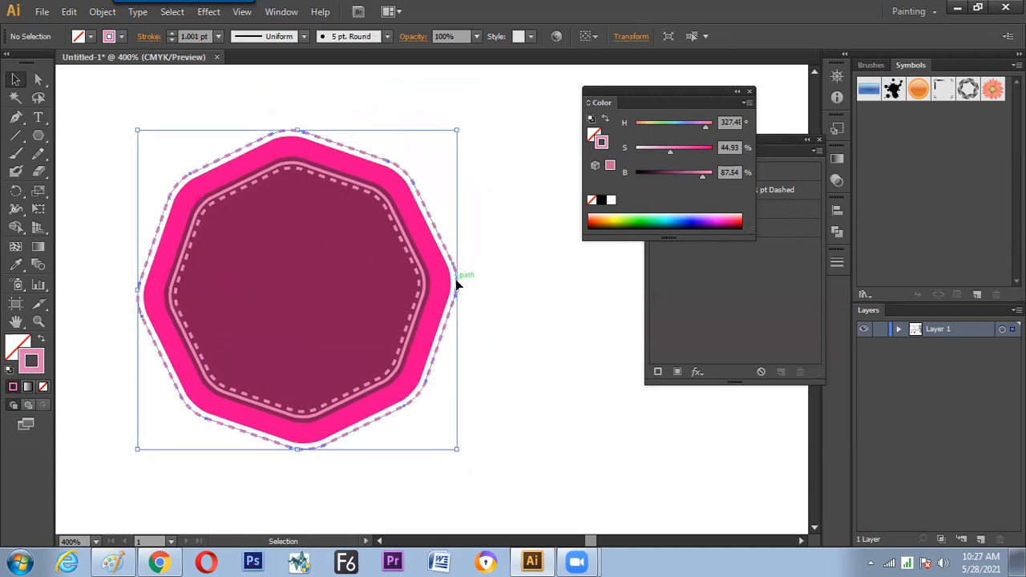
key("ctrl+plus")
left_click_drag(426, 262, 481, 334)
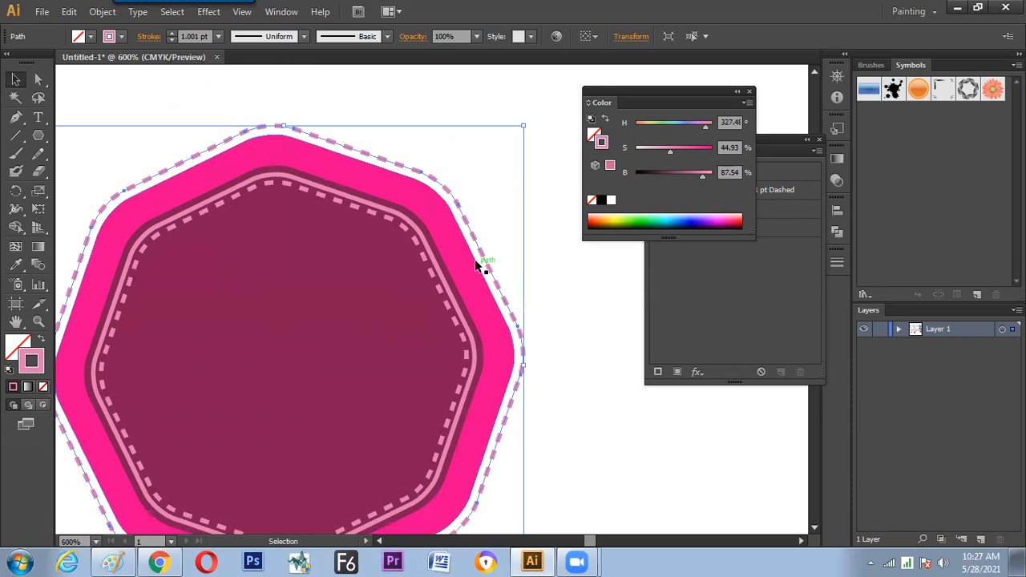
left_click(149, 37)
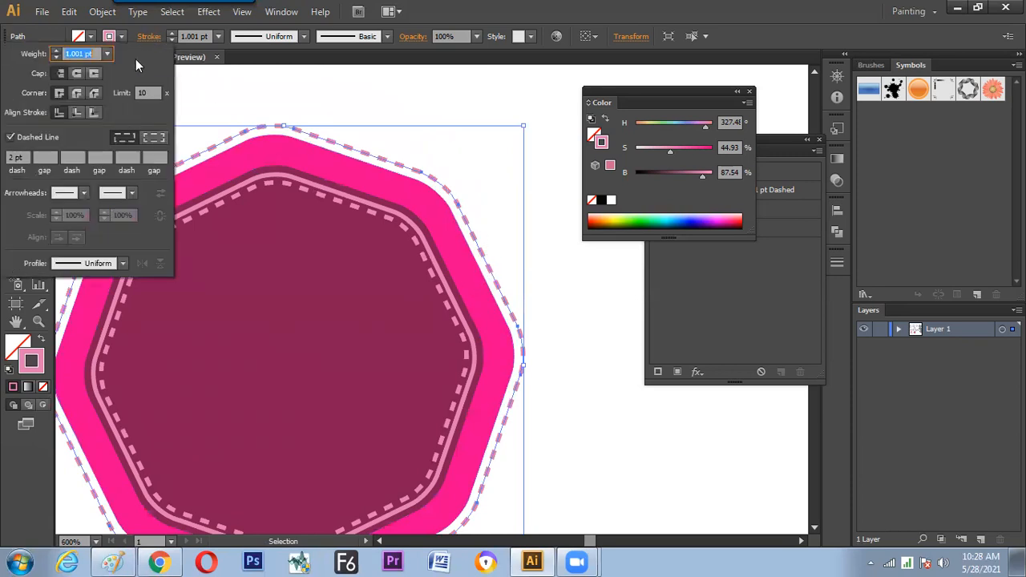
left_click(77, 74)
left_click(291, 94)
left_click(488, 185)
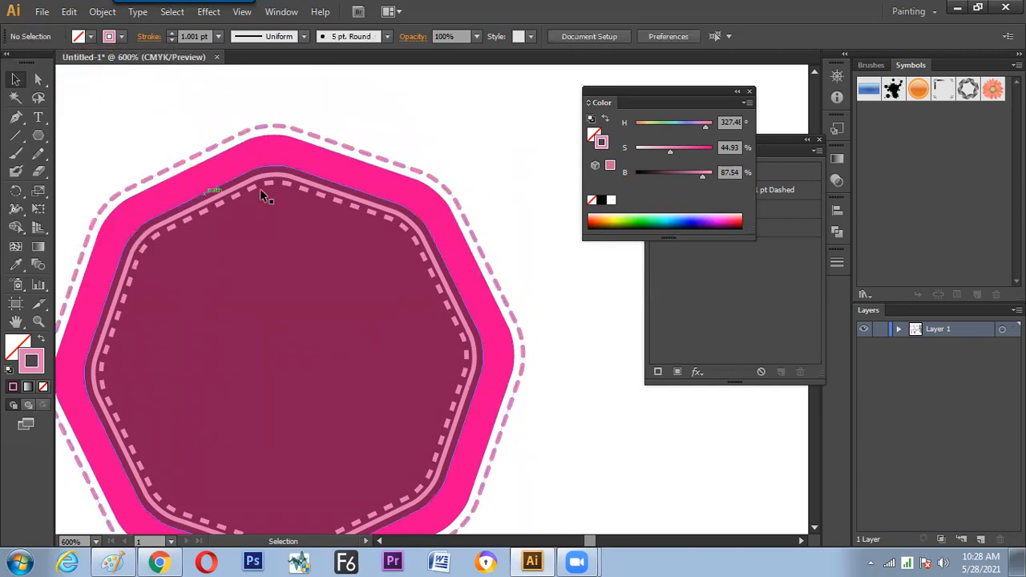
- Cut the outermost dashed outline at the two anchor points of the badge's right corner
key("ctrl+minus")
key("ctrl+minus")
left_click_drag(502, 311, 450, 245)
key("ctrl+plus")
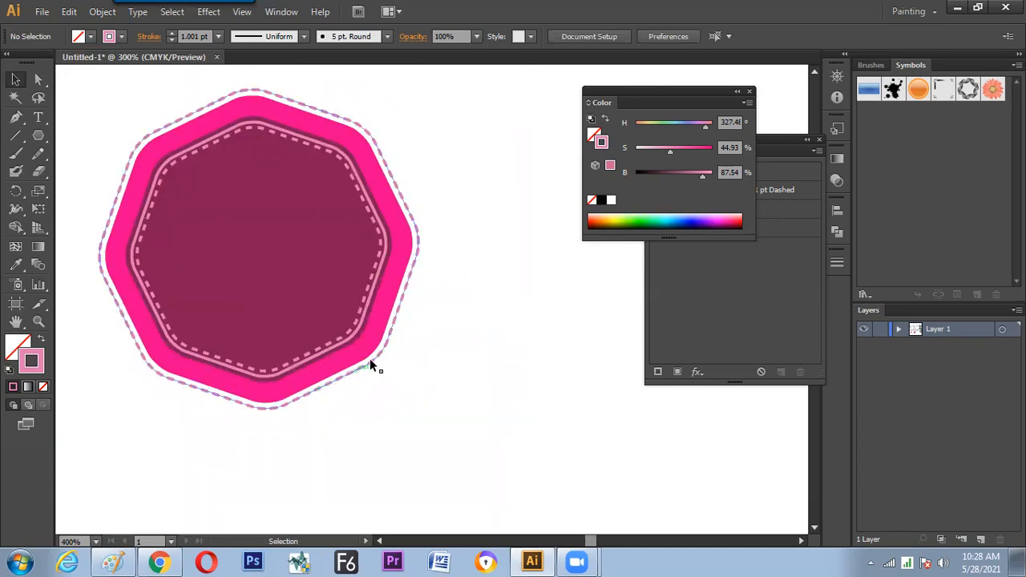
key("a")
left_click_drag(426, 228, 416, 253)
left_click(425, 258)
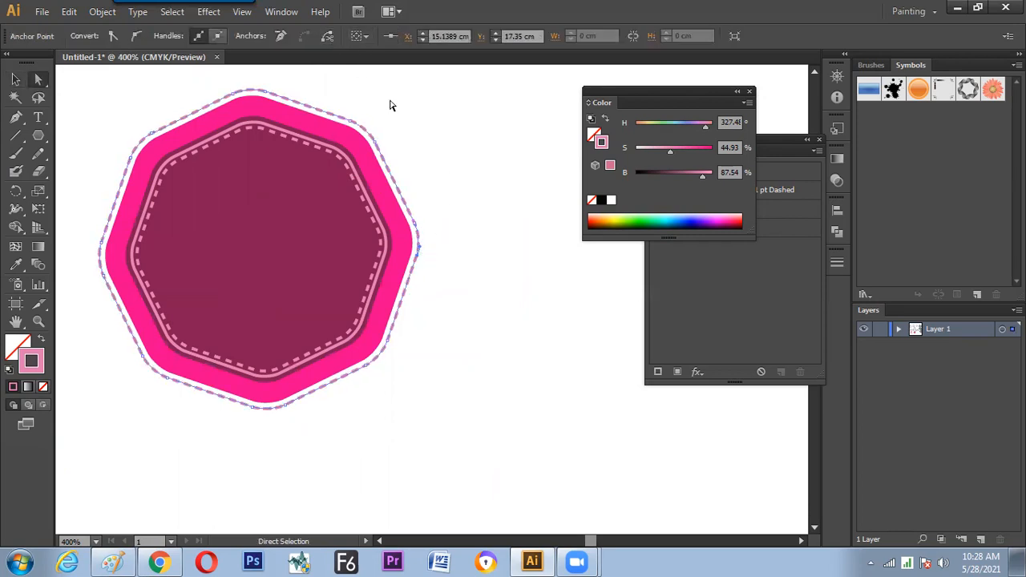
left_click(434, 213)
left_click(416, 225)
left_click(329, 37)
left_click(455, 184)
- Delete the short corner segment between the two cuts in the outermost dashed outline
left_click(420, 240)
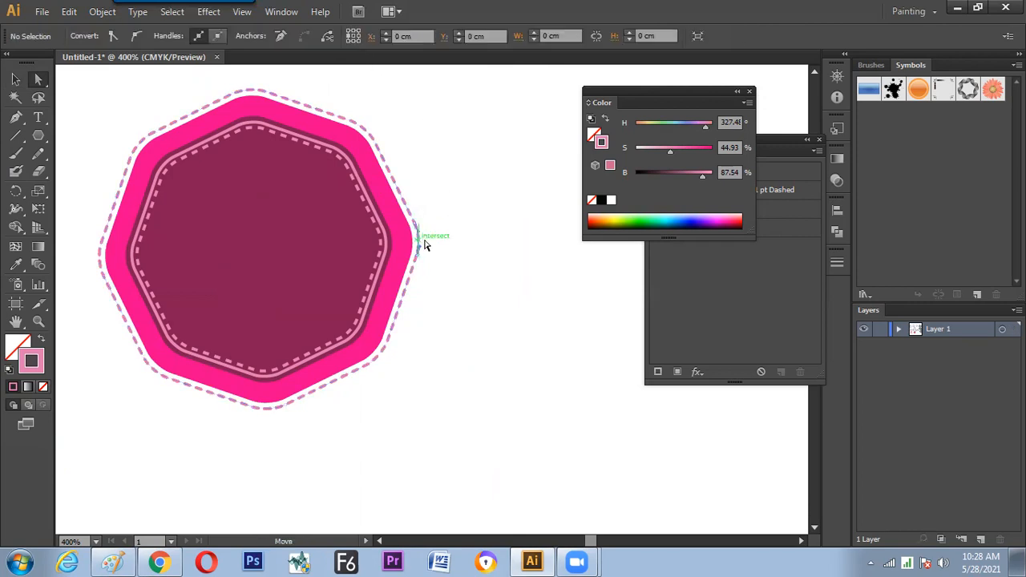
key("Delete")
left_click(437, 243)
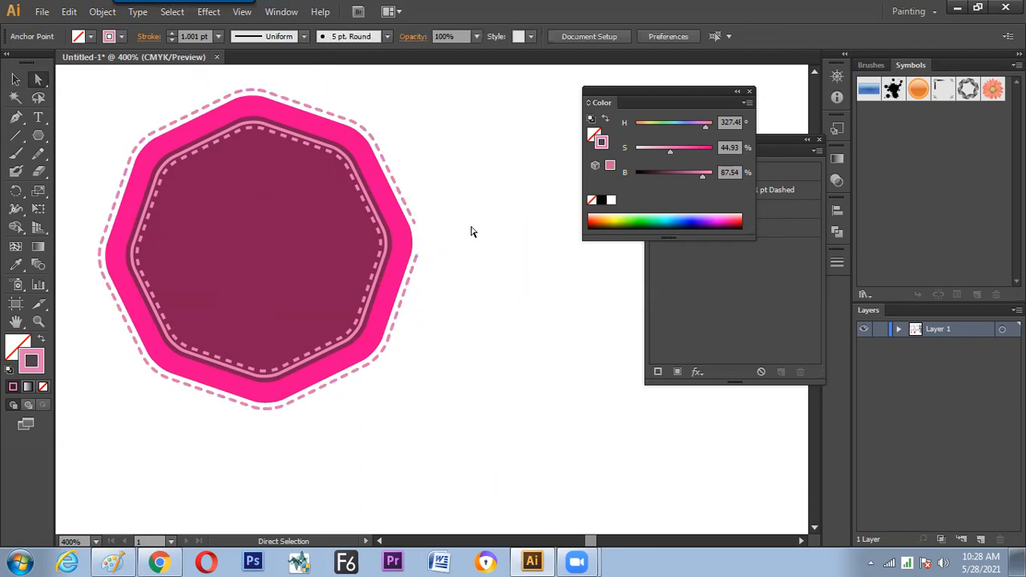
- Pull the lower open end of the outermost dashed outline up and outward as a long straight line away from the badge
left_click(419, 256)
left_click_drag(420, 258, 458, 135)
left_click(501, 228)
left_click_drag(502, 243, 497, 287)
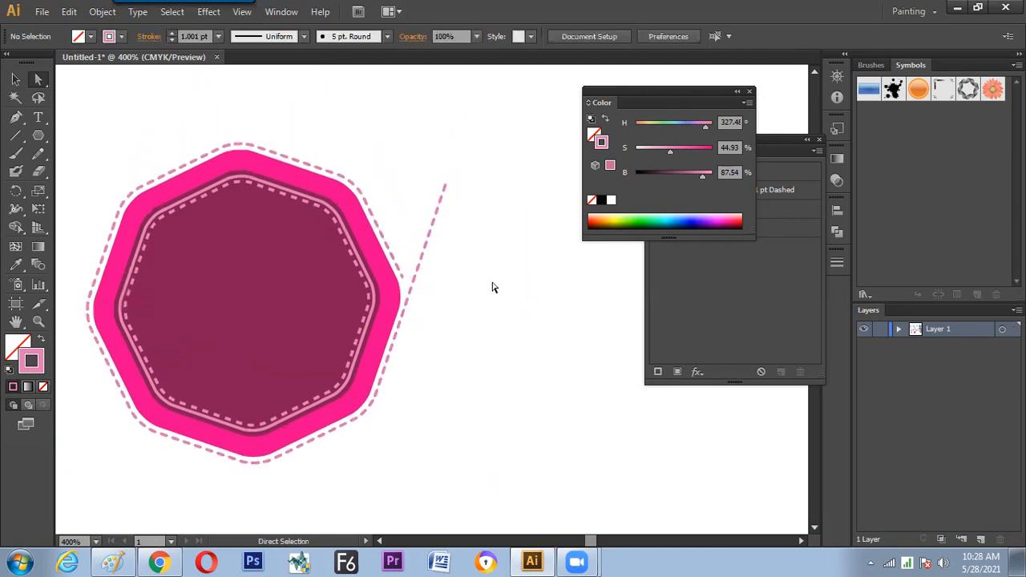
left_click_drag(474, 193, 456, 156)
left_click(431, 238)
left_click(478, 198)
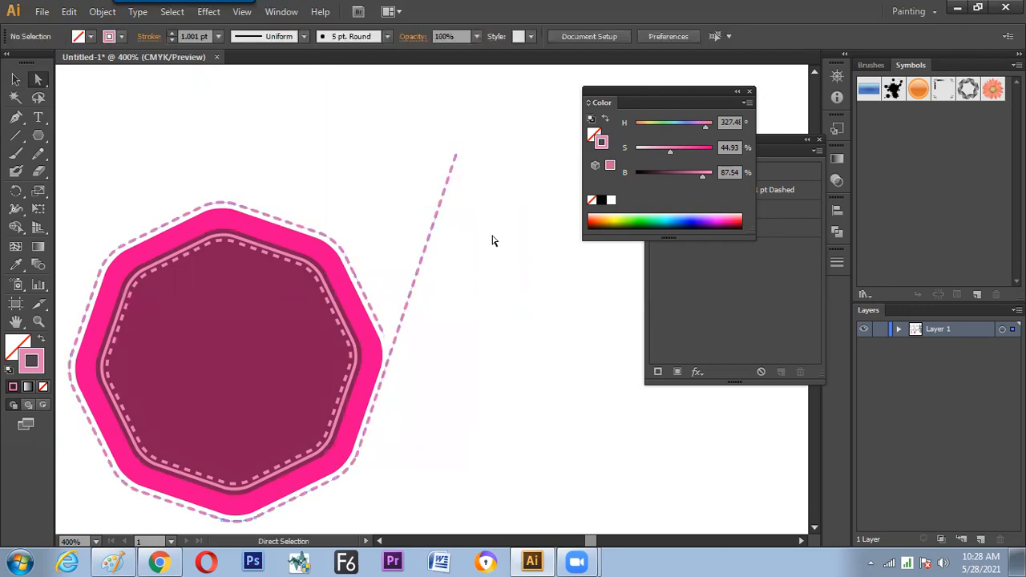
- Add a filled arrowhead to the open dashed outline and swap it onto the end of the long straight line
left_click_drag(492, 237, 399, 231)
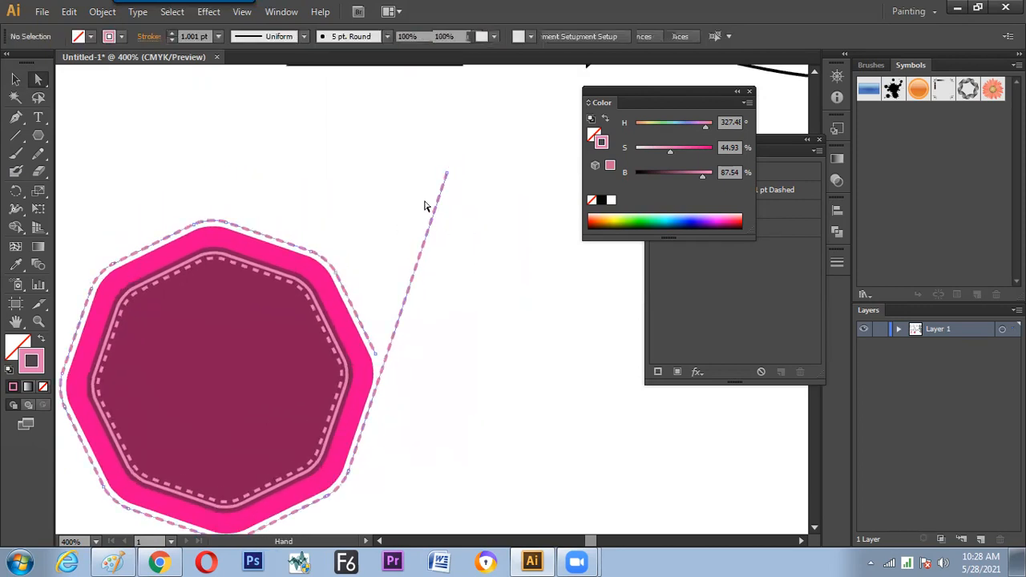
left_click(16, 81)
left_click_drag(401, 158, 459, 199)
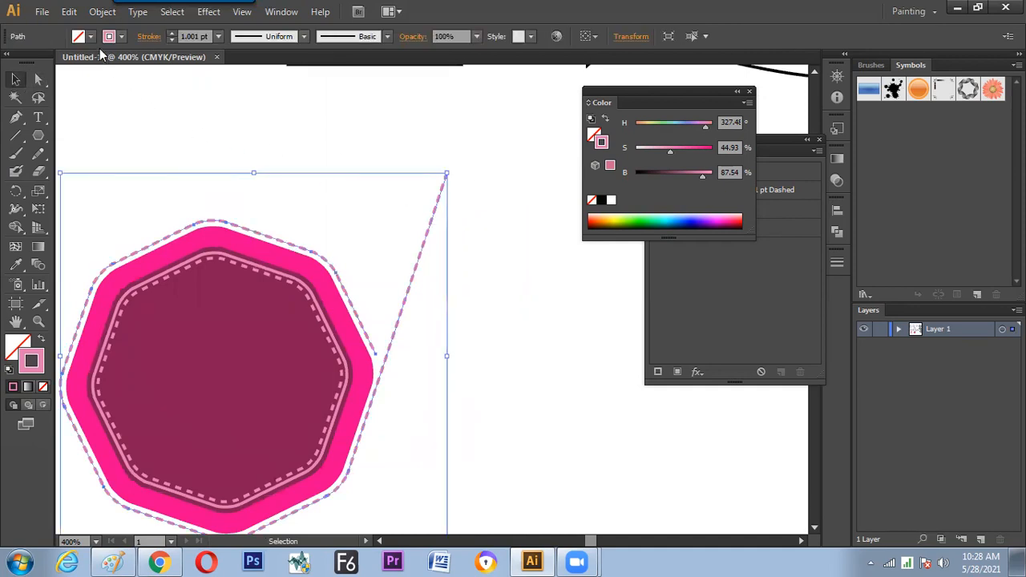
left_click(147, 38)
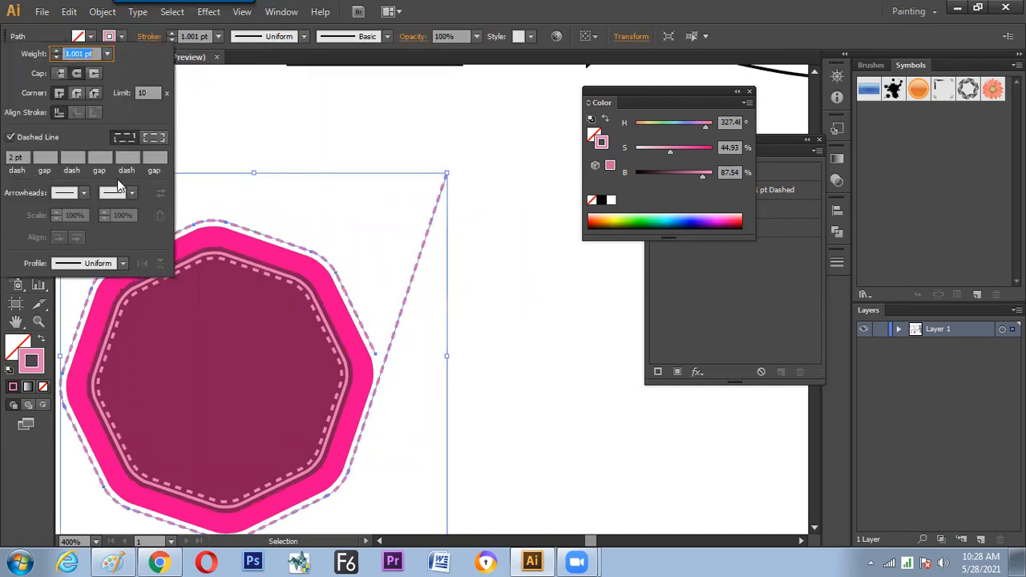
left_click(120, 192)
left_click(70, 242)
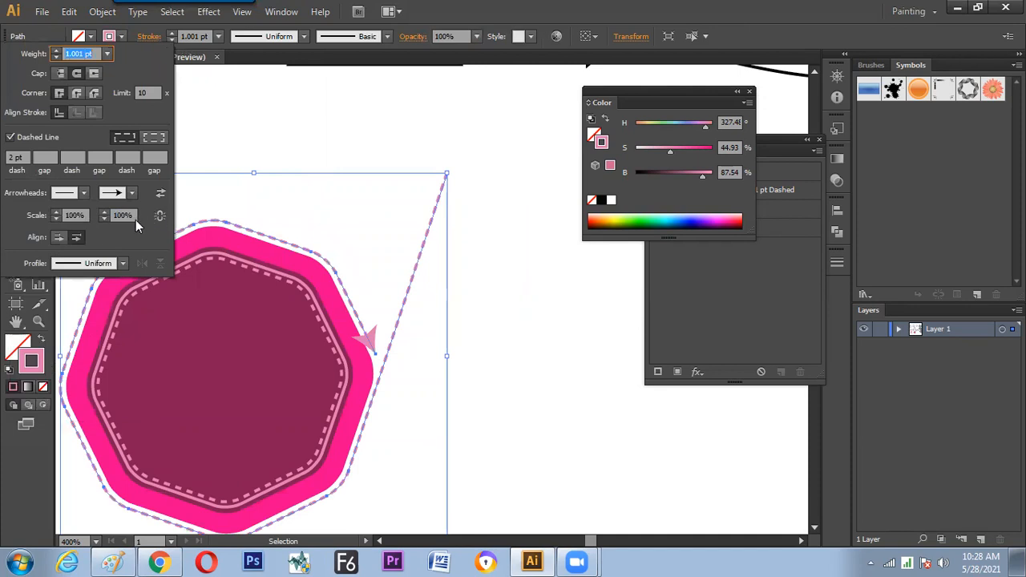
left_click(160, 193)
left_click(300, 141)
- Make a smaller copy of the innermost badge outline, scaled inward about its centre
left_click_drag(481, 331, 437, 315)
key("ctrl+minus")
key("ctrl+minus")
key("ctrl+plus")
left_click(320, 318)
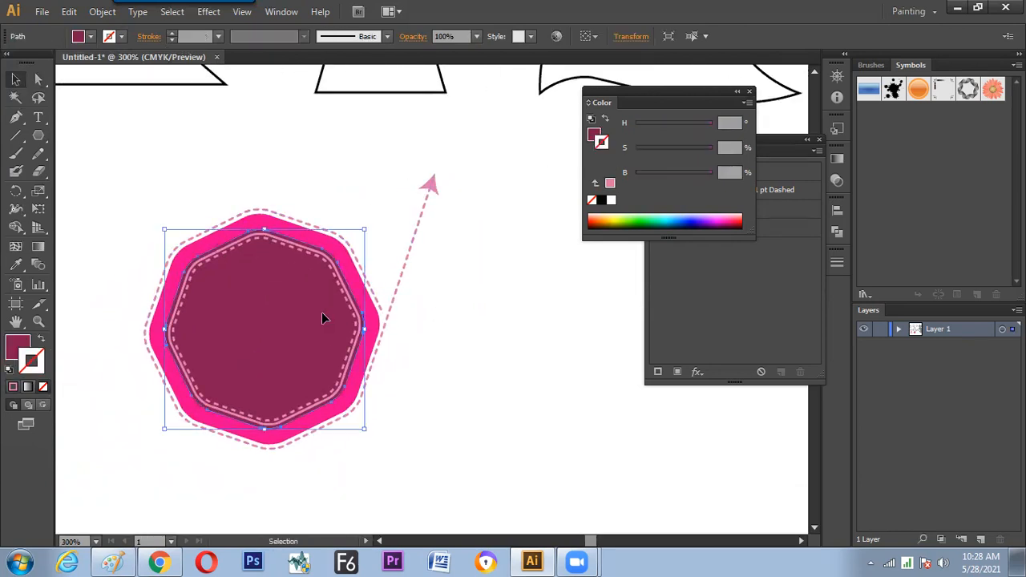
key("a")
left_click(231, 258)
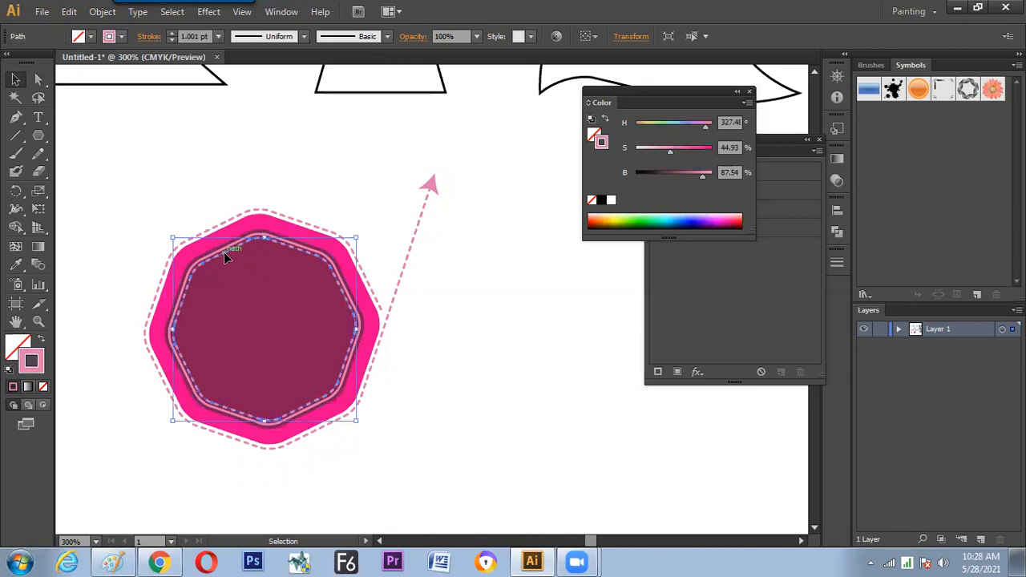
key("v")
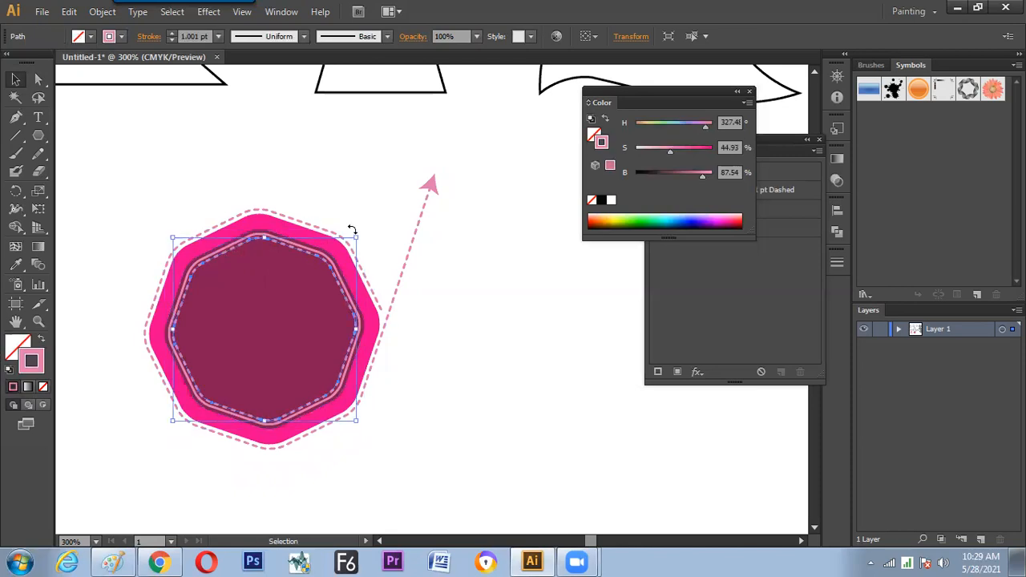
left_click_drag(350, 238, 340, 255)
- Apply the default white fill and black stroke to the smaller octagon copy and deselect it
key("d")
left_click(492, 321)
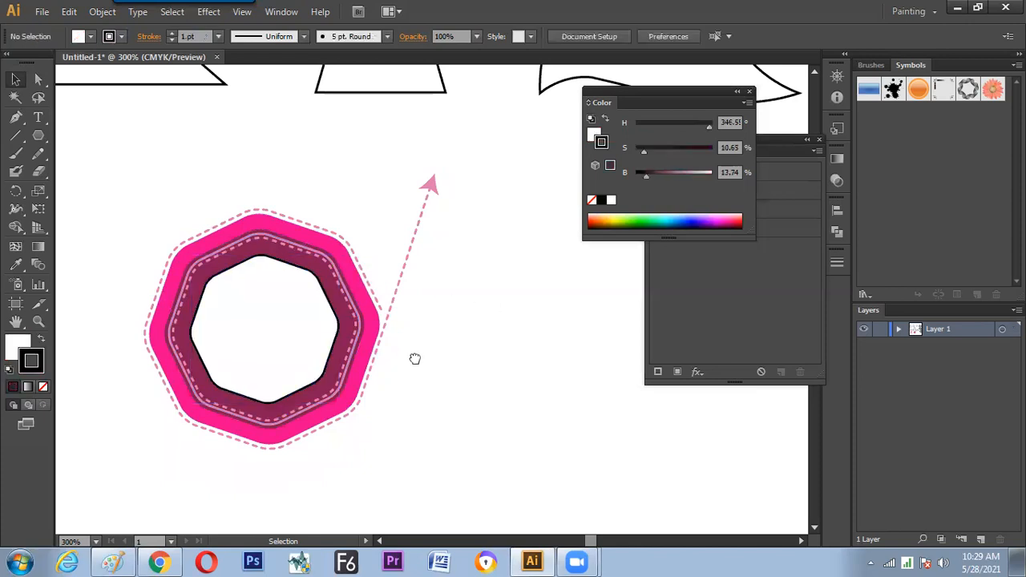
left_click_drag(414, 358, 437, 341)
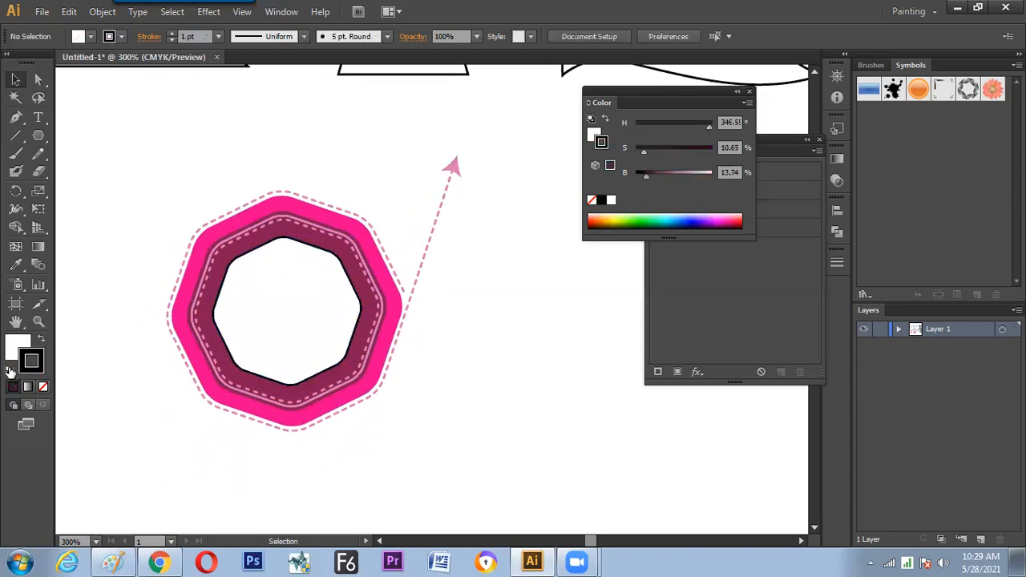
left_click(259, 314)
left_click(537, 297)
- Cut the straight arrow segment off the outer dashed outline and paste it back in front as a separate path
left_click_drag(506, 321, 482, 351)
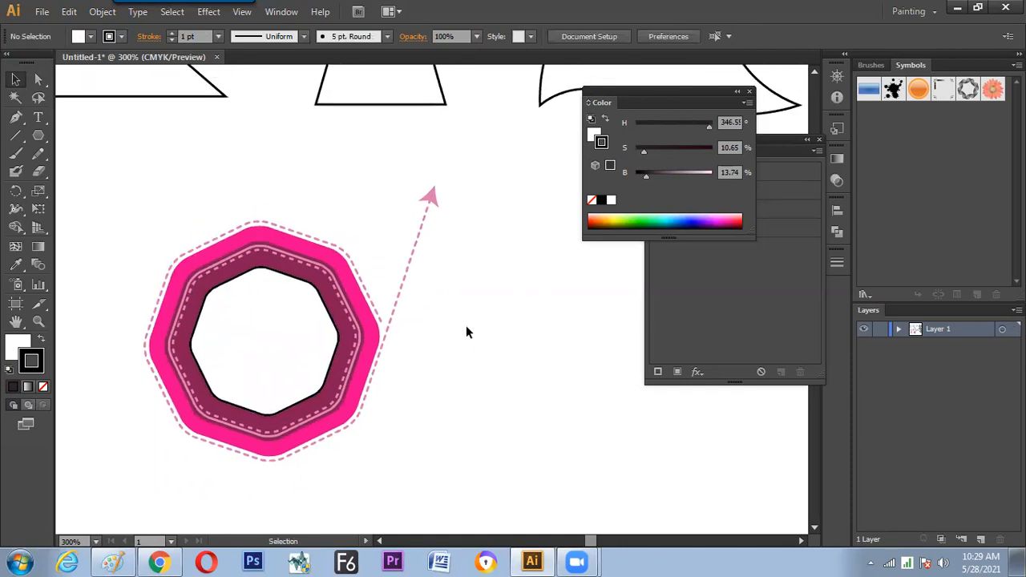
key("ctrl+plus")
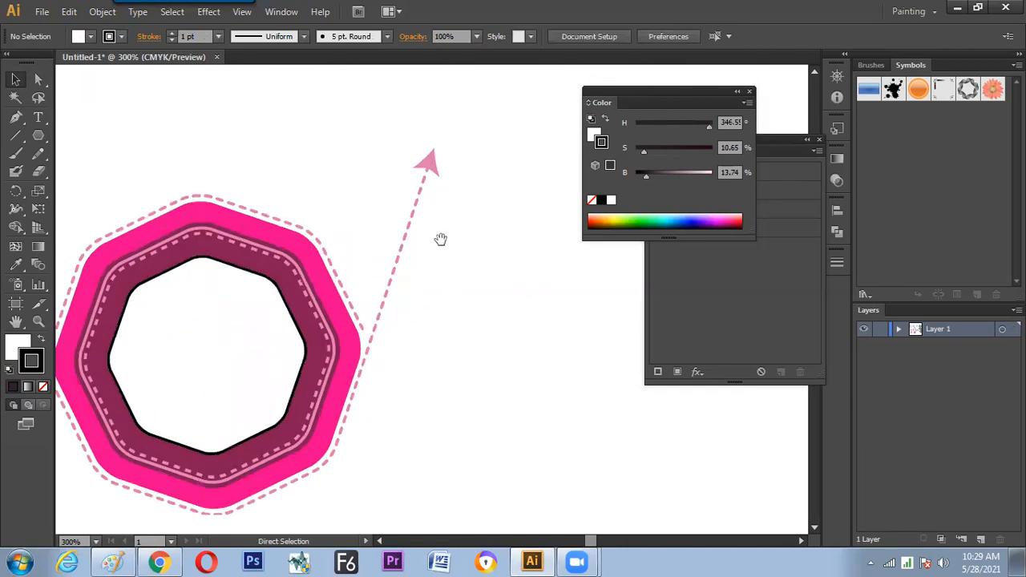
left_click_drag(440, 238, 392, 264)
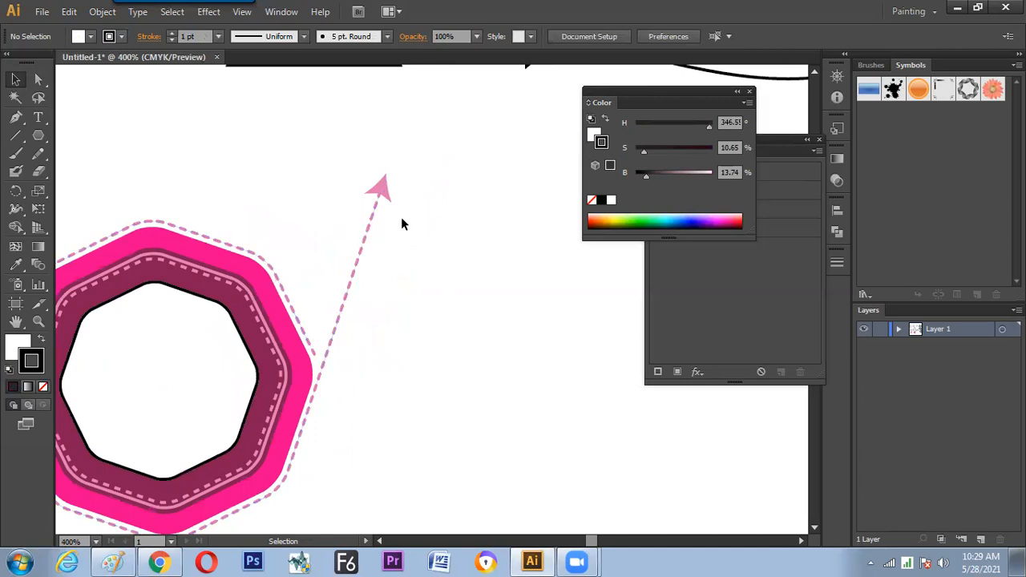
left_click(376, 183)
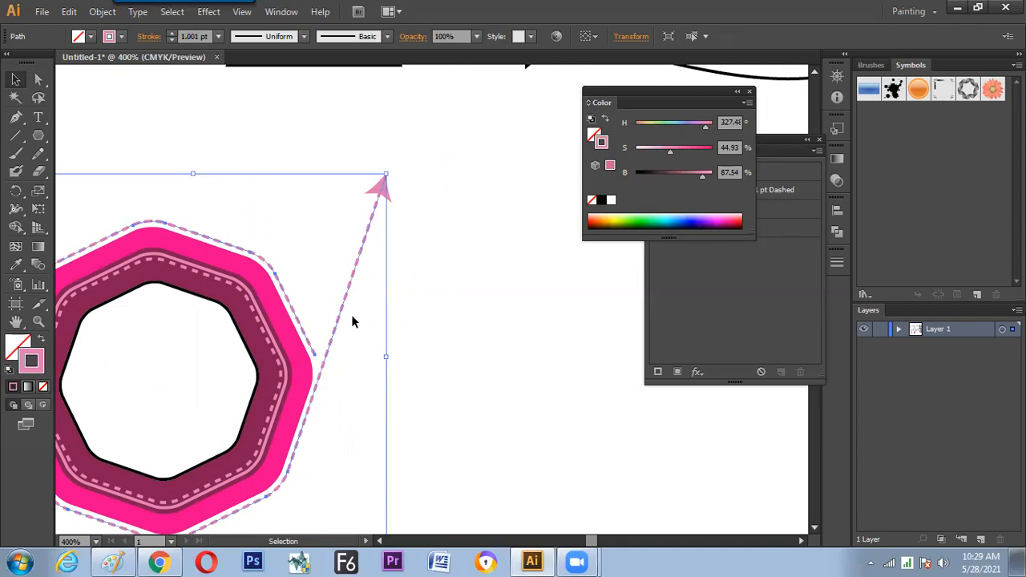
key("a")
left_click(345, 291)
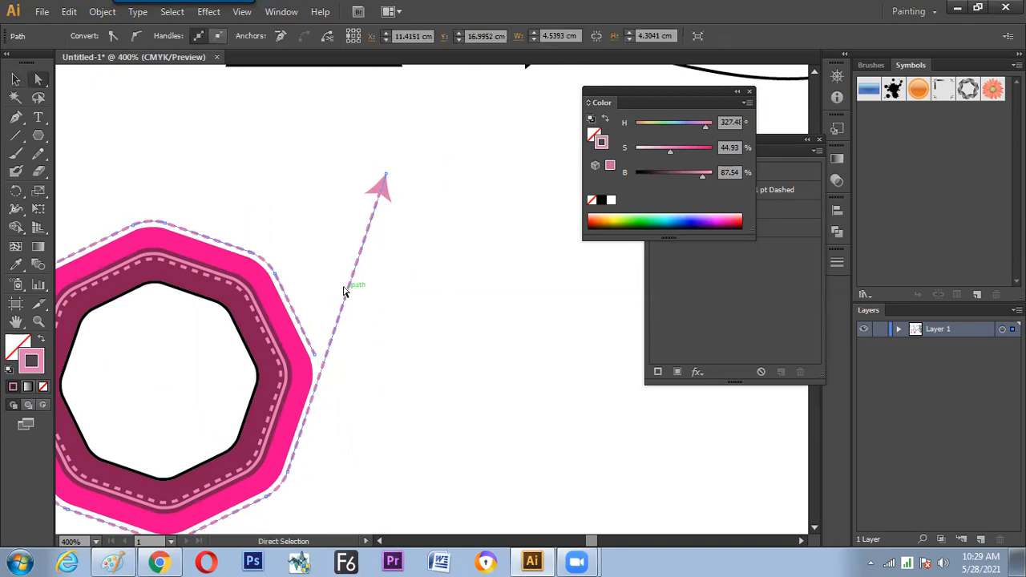
key("ctrl+x")
key("ctrl+f")
key("v")
left_click(392, 259)
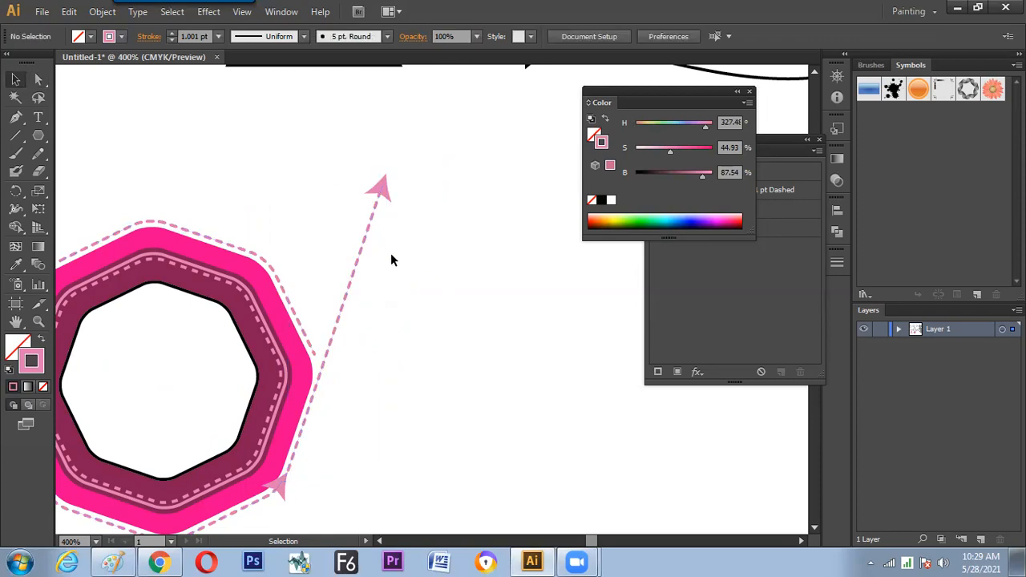
- Apply Add Anchor Points to the separate straight arrow path
left_click_drag(350, 244, 346, 244)
left_click_drag(314, 466, 352, 356)
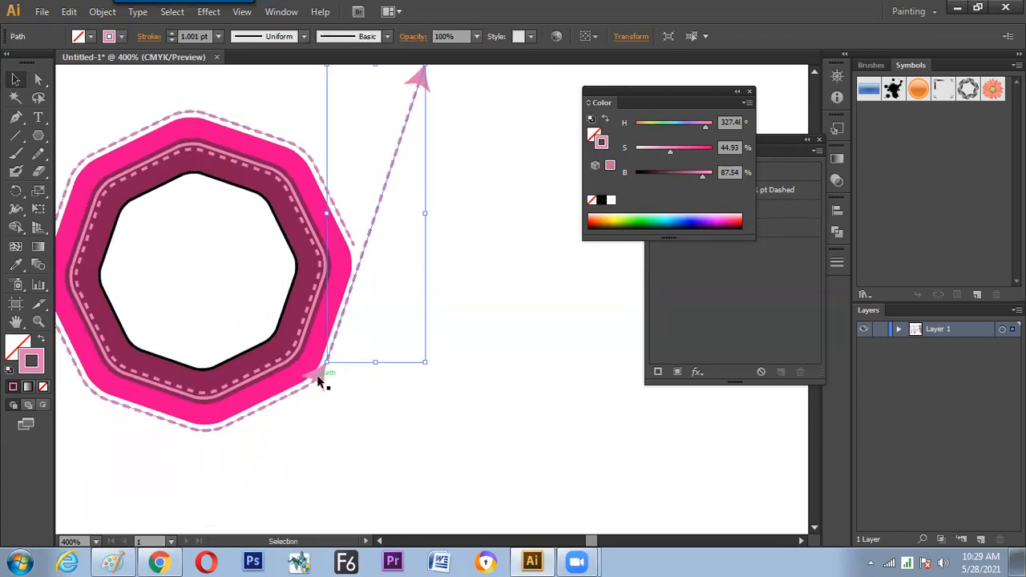
left_click_drag(400, 288, 362, 360)
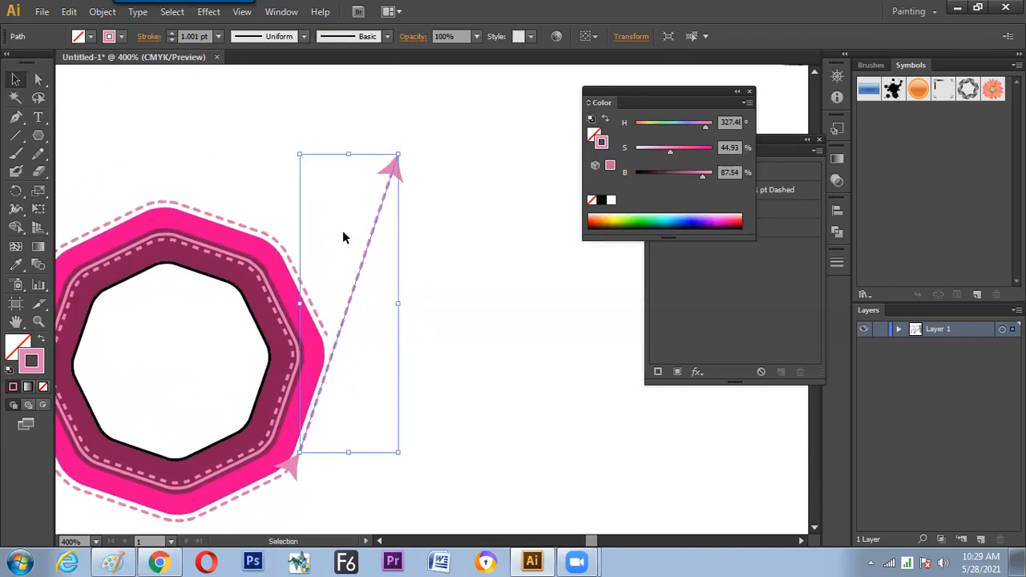
left_click(102, 11)
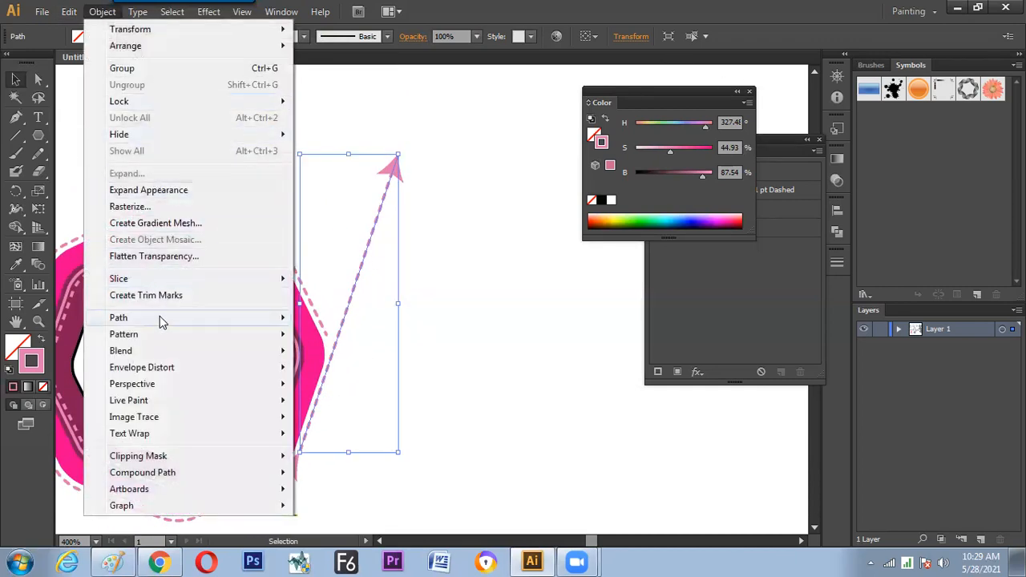
mouse_move(202, 326)
left_click(370, 419)
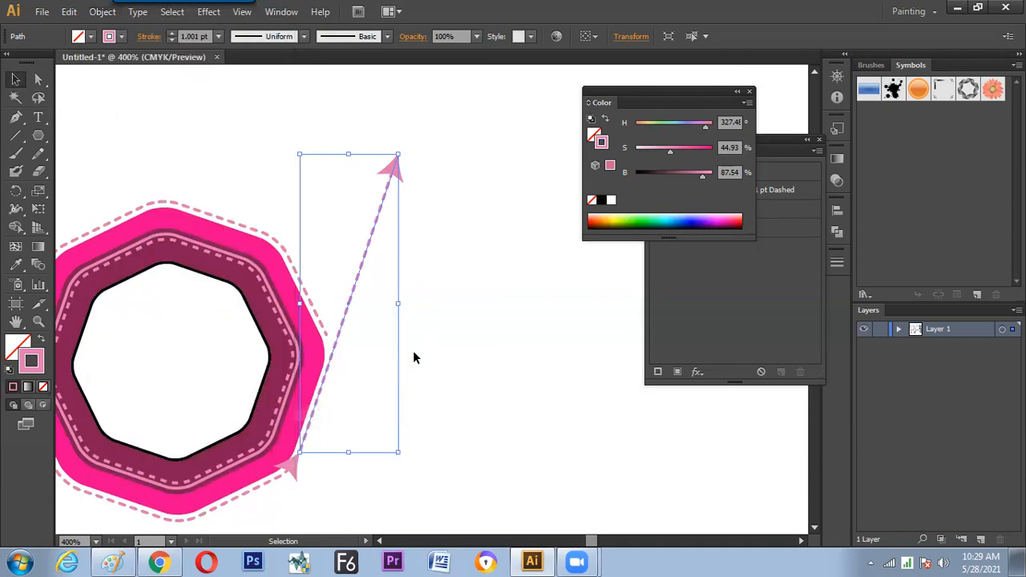
left_click(413, 352)
- Move the arrow path's middle anchor up along the line and swing its arrow end outward to form a bend
left_click(350, 305)
key("a")
left_click_drag(346, 313, 362, 273)
left_click(392, 197)
mouse_move(380, 136)
left_mouse_down()
mouse_move(494, 250)
mouse_move(506, 275)
mouse_move(511, 263)
left_mouse_up()
left_click(420, 384)
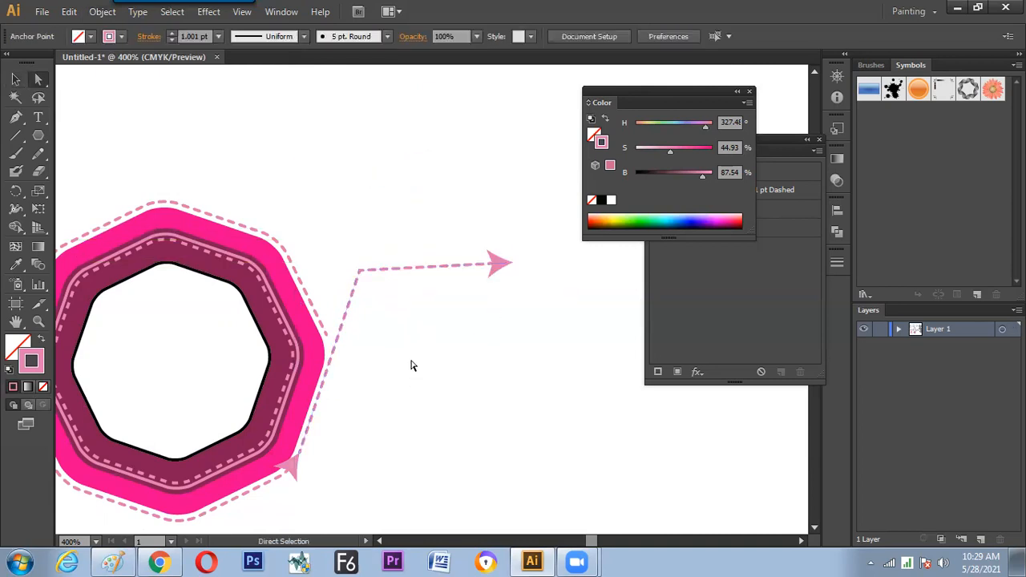
- Connect the arrow path and the outer dashed outline at their meeting end points by the badge's lower-right corner
left_click_drag(414, 366, 435, 303)
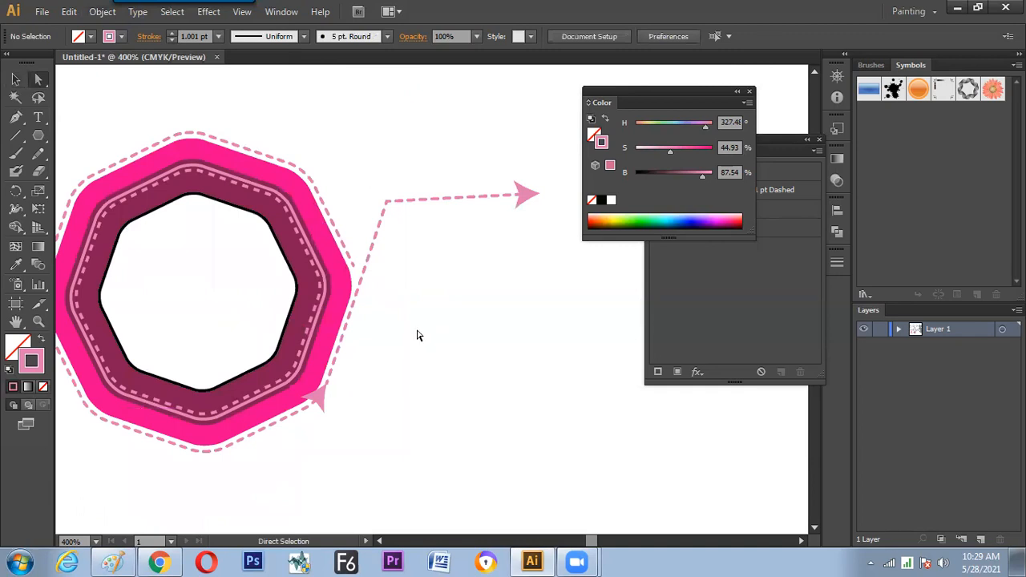
left_click(328, 399)
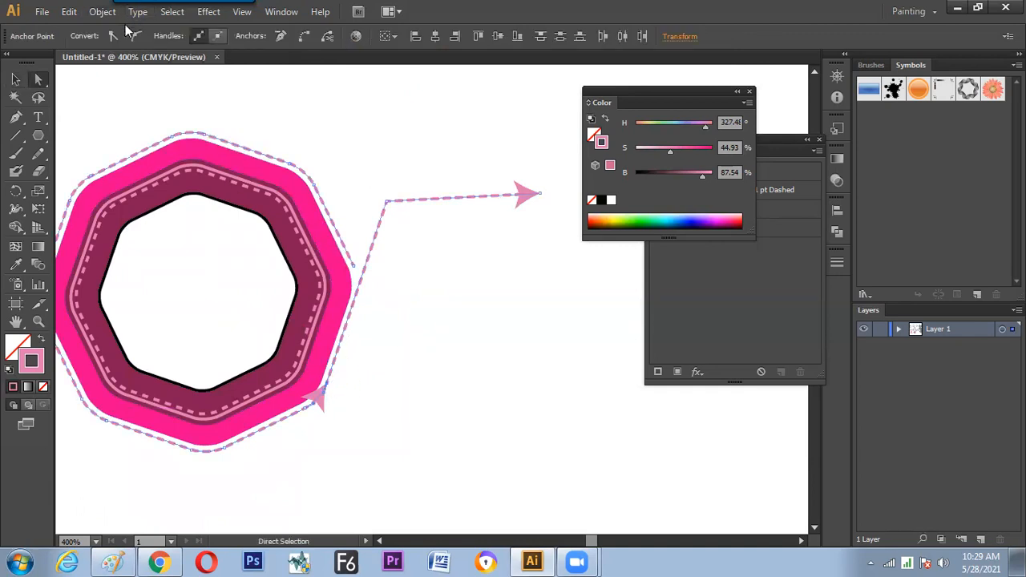
left_click(304, 36)
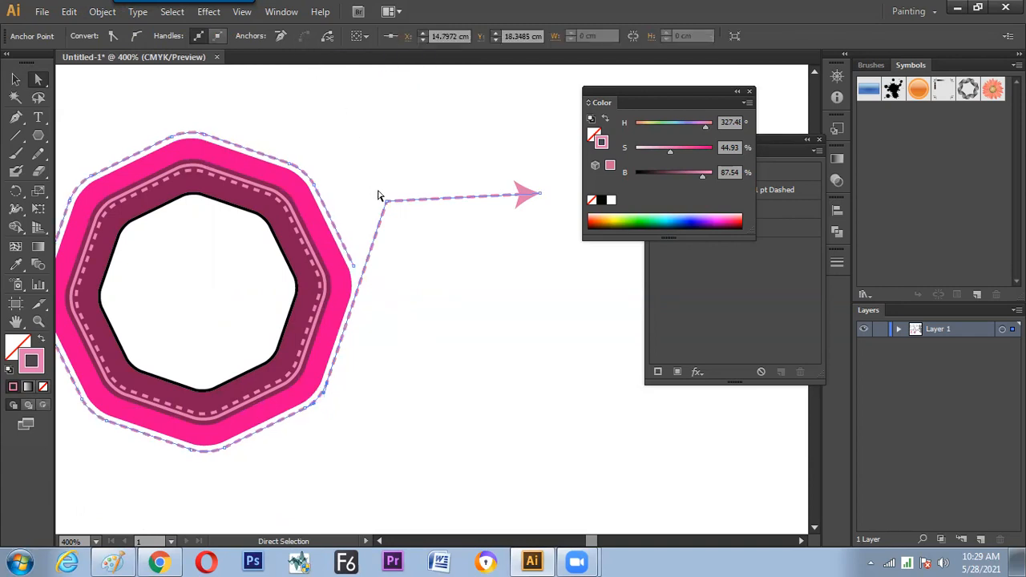
left_click(429, 373)
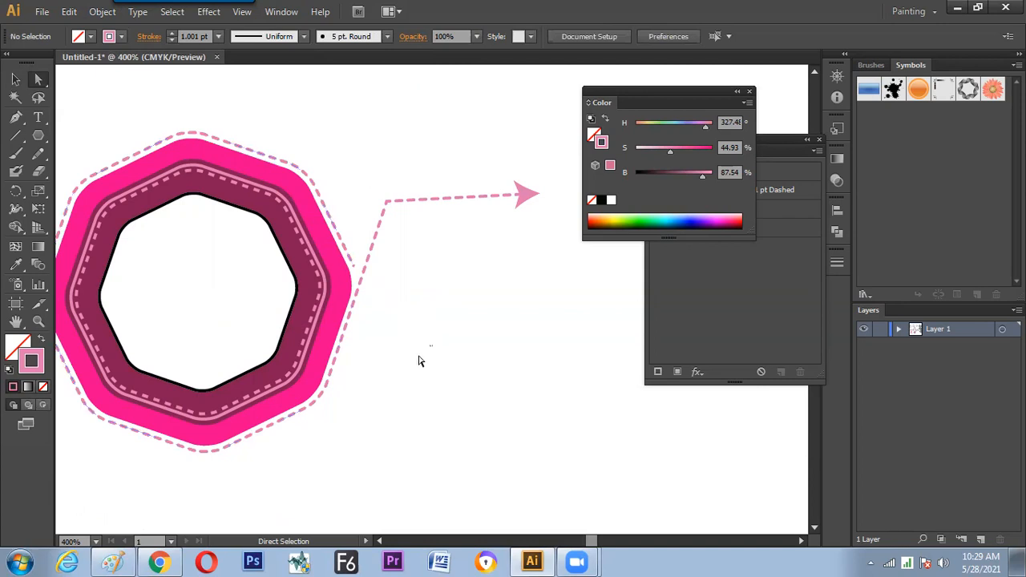
- Cut the arrow path at its bend anchor and reconnect the two resulting end points
left_click_drag(377, 191, 396, 223)
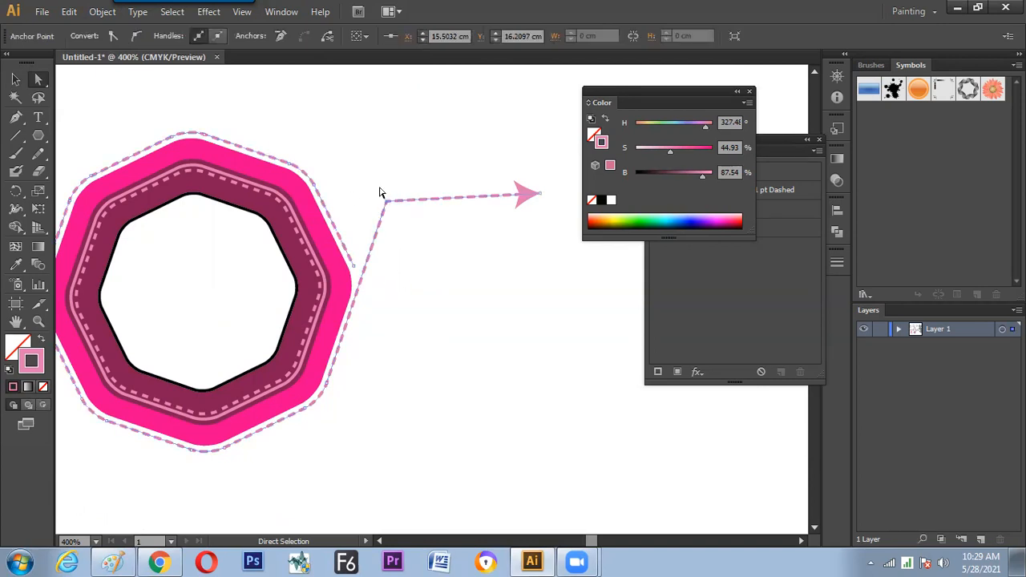
left_click(327, 36)
left_click_drag(371, 170, 399, 213)
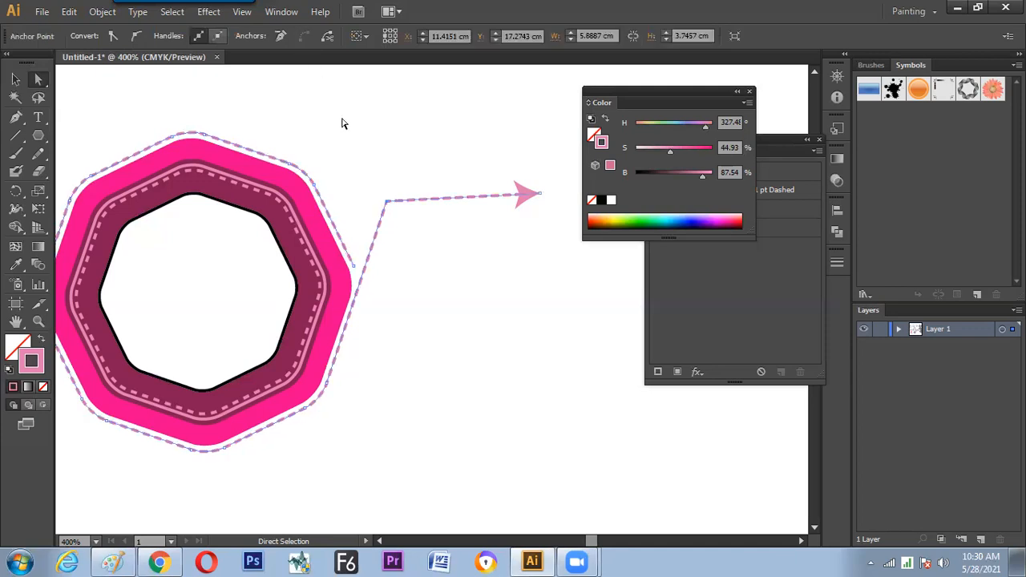
left_click(384, 187)
left_click_drag(380, 180, 395, 215)
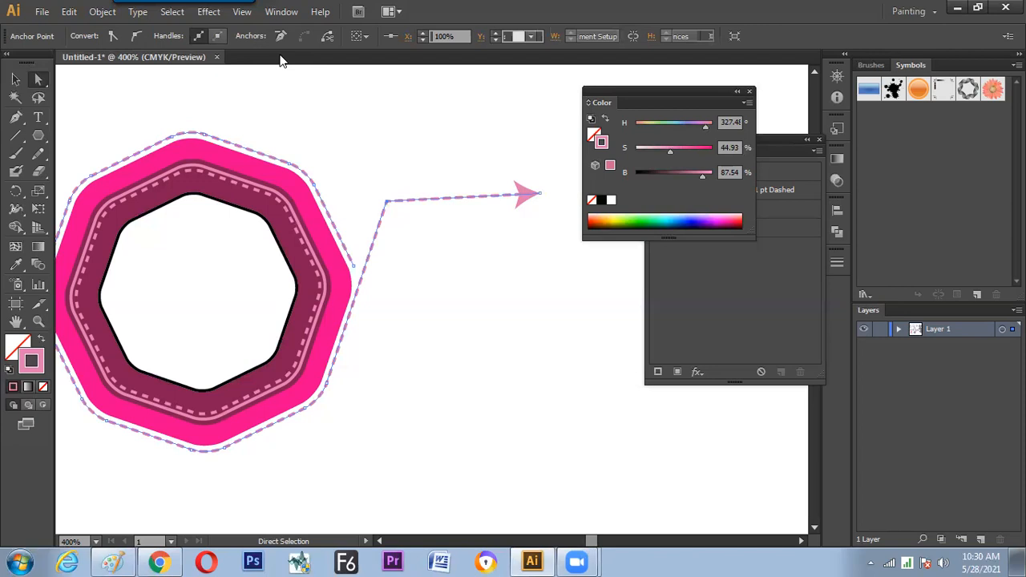
left_click(328, 36)
left_click_drag(371, 148, 415, 228)
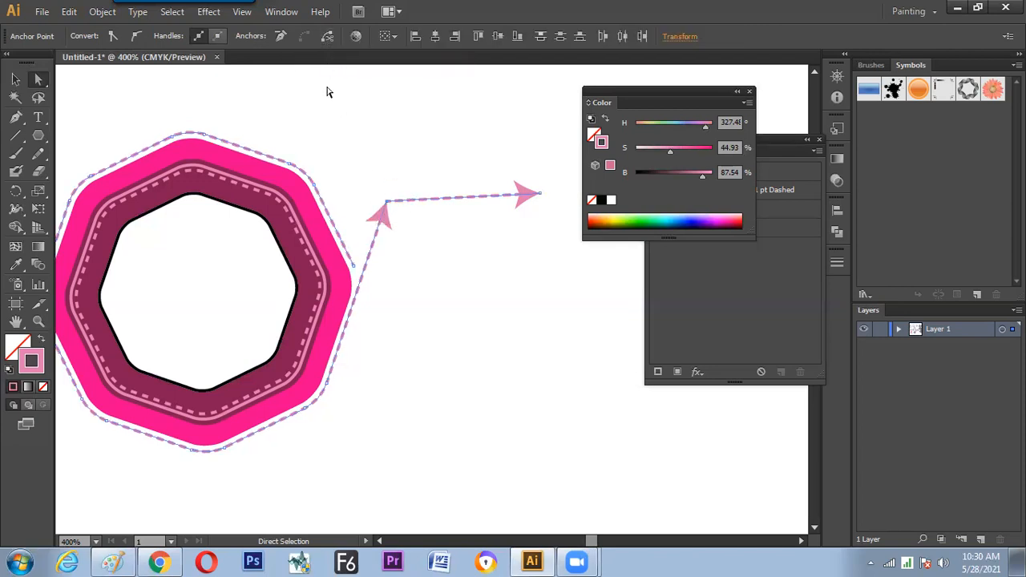
left_click(304, 36)
left_click(387, 188)
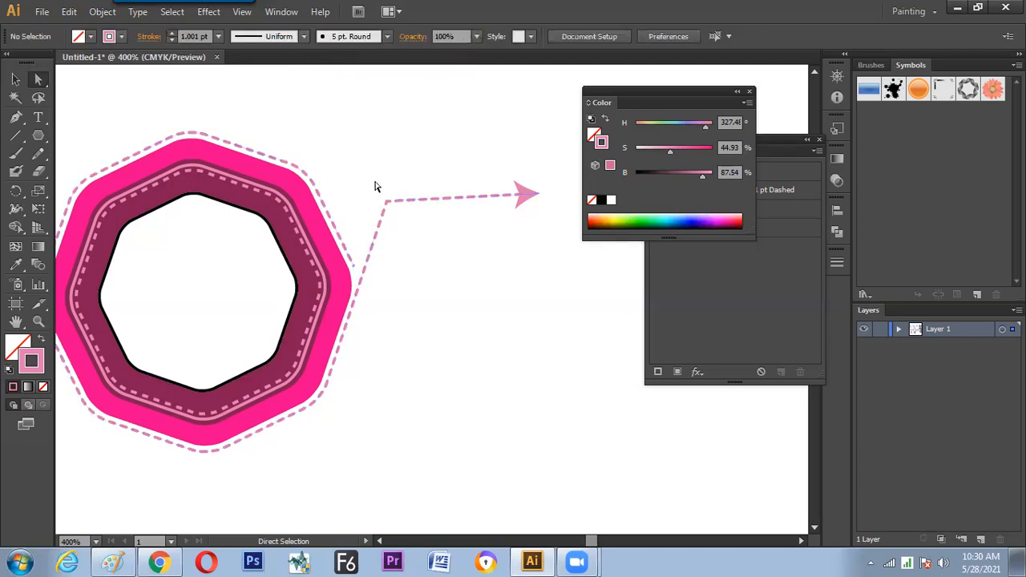
- Remove the bend anchor from the arrow path and undo the removal
left_click_drag(376, 184, 396, 224)
left_click(281, 36)
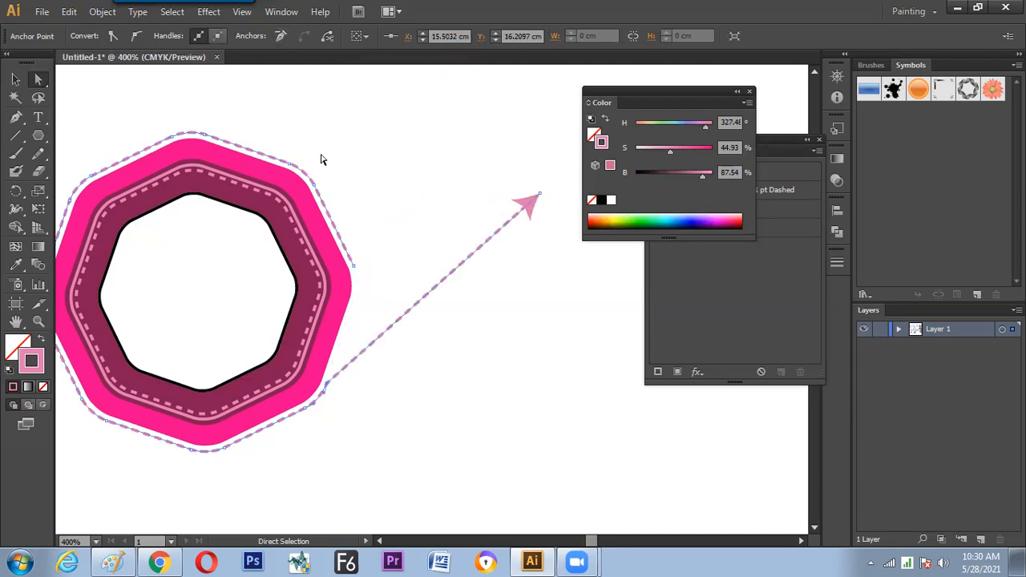
key("ctrl+z")
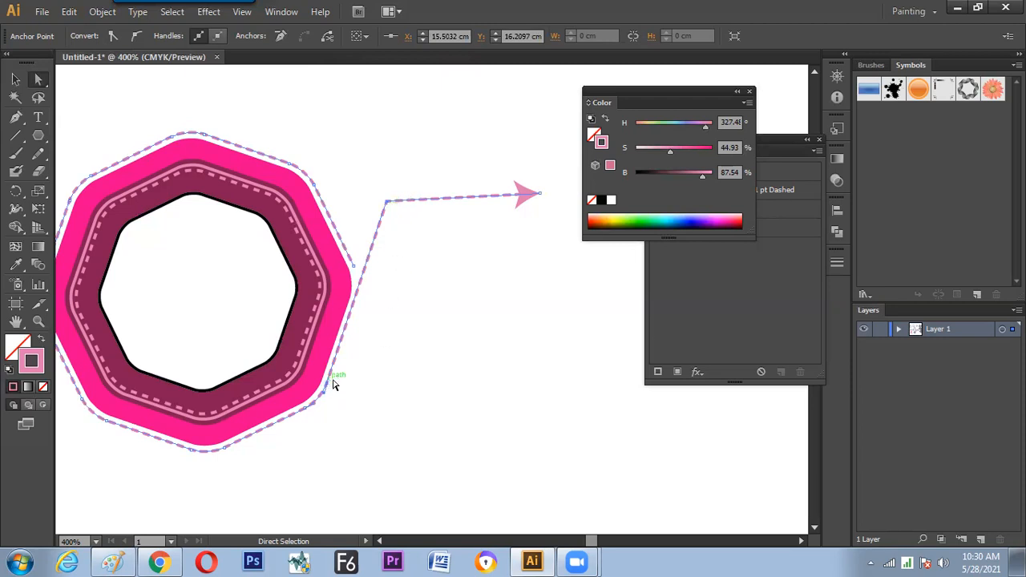
- Cut the dashed outline at the anchor by the badge's lower-right corner to separate the bent arrow path
left_click(325, 37)
left_click(416, 285)
left_click(387, 203)
key("v")
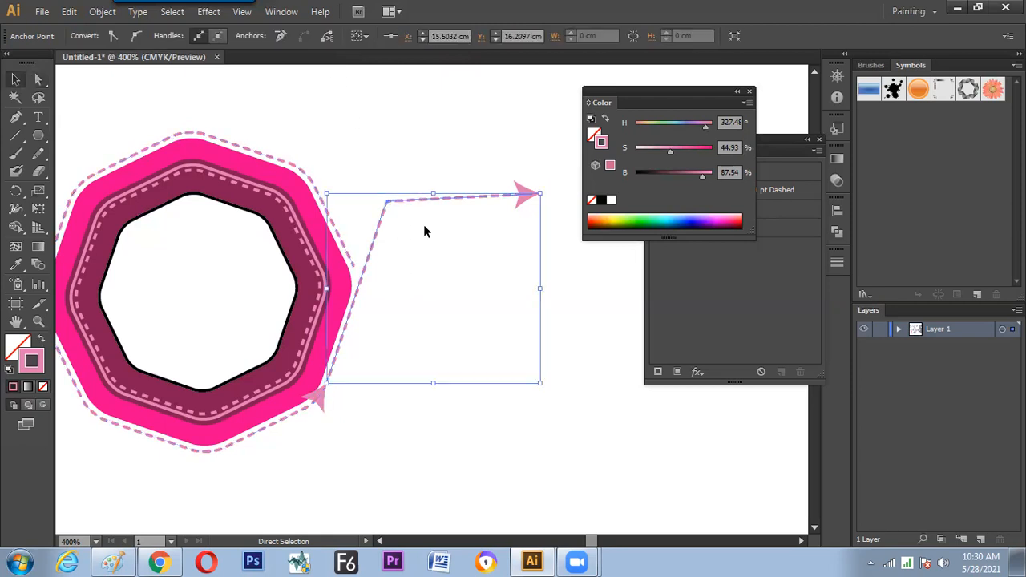
- Apply the Round Corners effect to the bent arrow path and expand its appearance
left_click(420, 197)
left_click(209, 12)
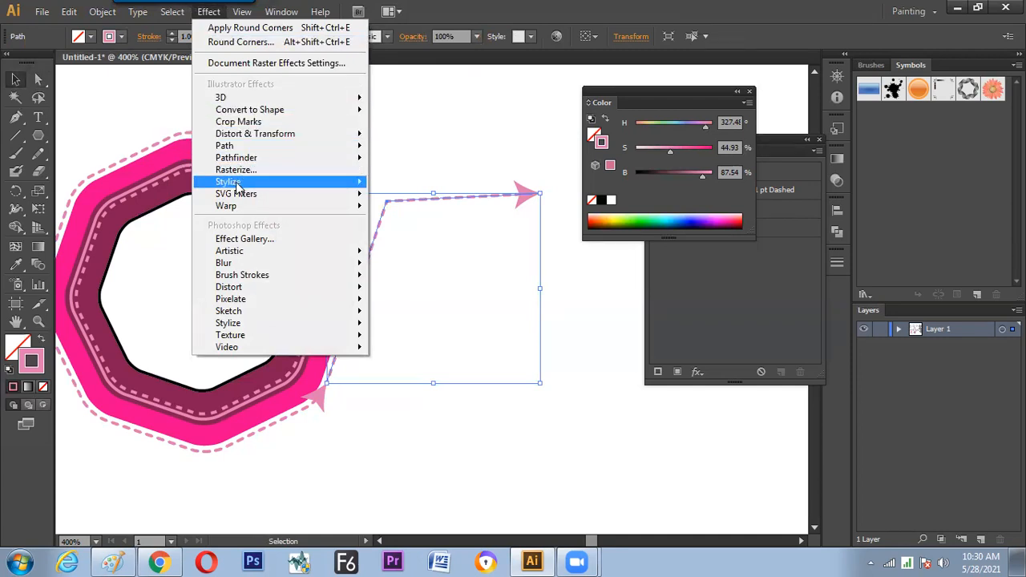
mouse_move(234, 185)
left_click(126, 255)
left_click(549, 357)
left_click(613, 356)
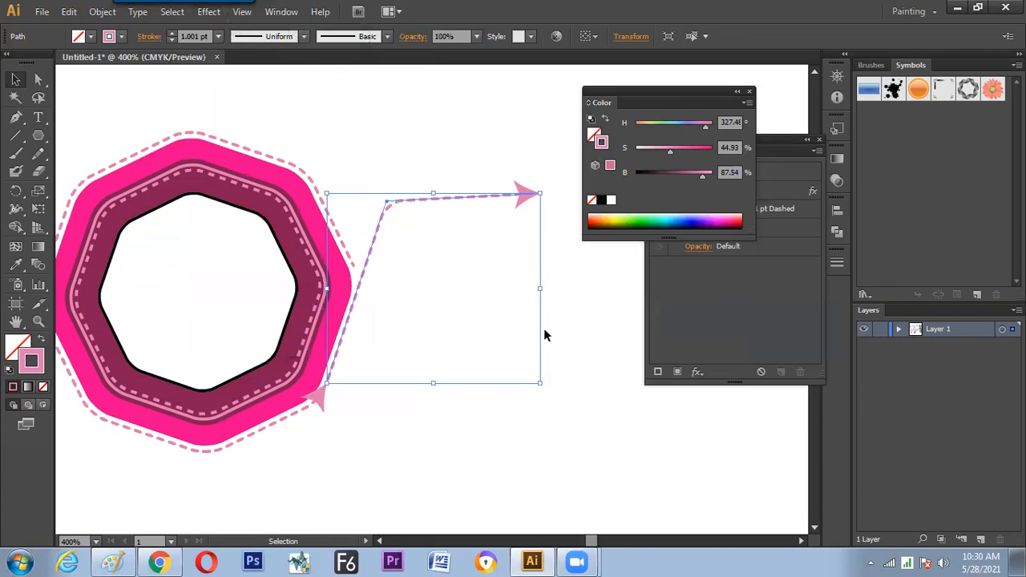
left_click(103, 12)
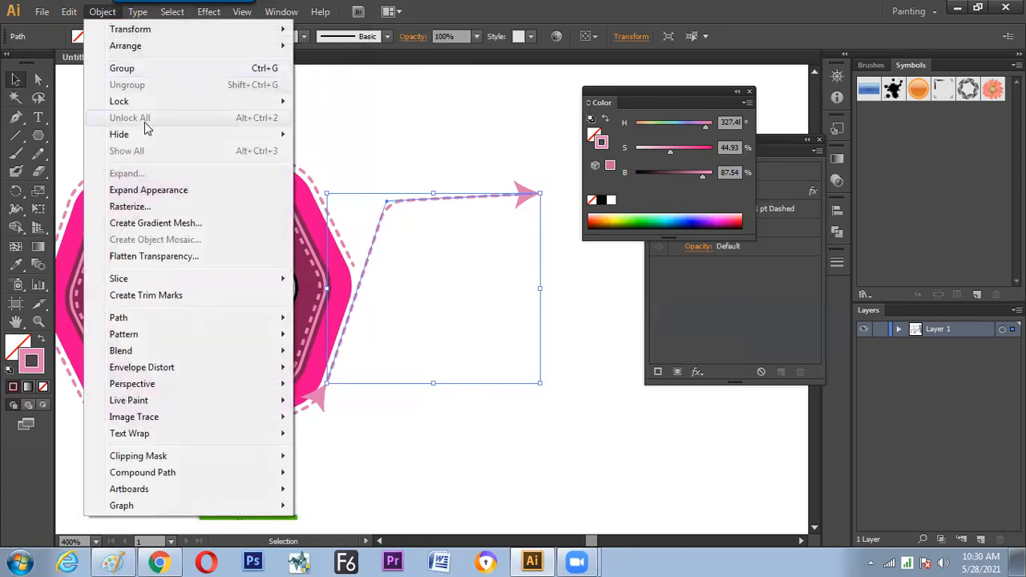
left_click(160, 195)
- Connect the end points of the rounded arrow path and the outer dashed outline by the badge's lower-right corner
key("a")
left_click_drag(351, 399, 329, 384)
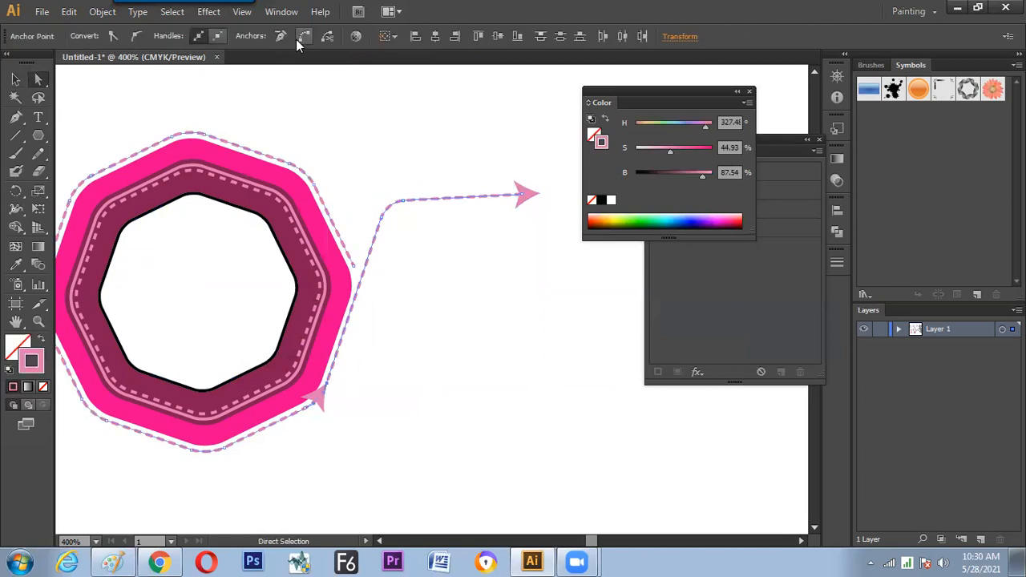
left_click(312, 99)
- Extend the arrow's near-horizontal segment farther away from the badge by moving its arrowhead end point outward
key("v")
key("space")
left_click_drag(419, 313, 453, 316)
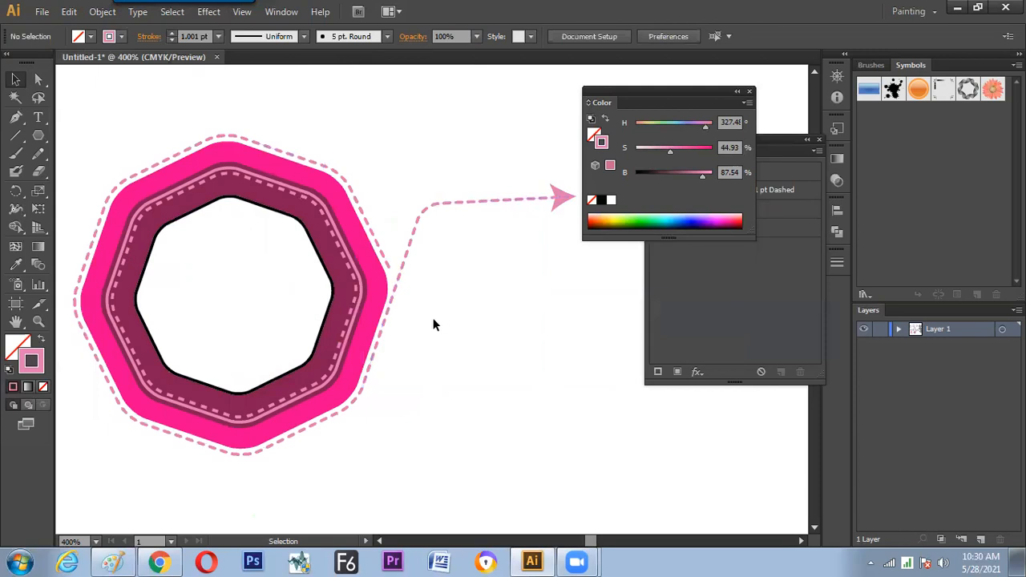
key("ctrl+minus")
key("ctrl+minus")
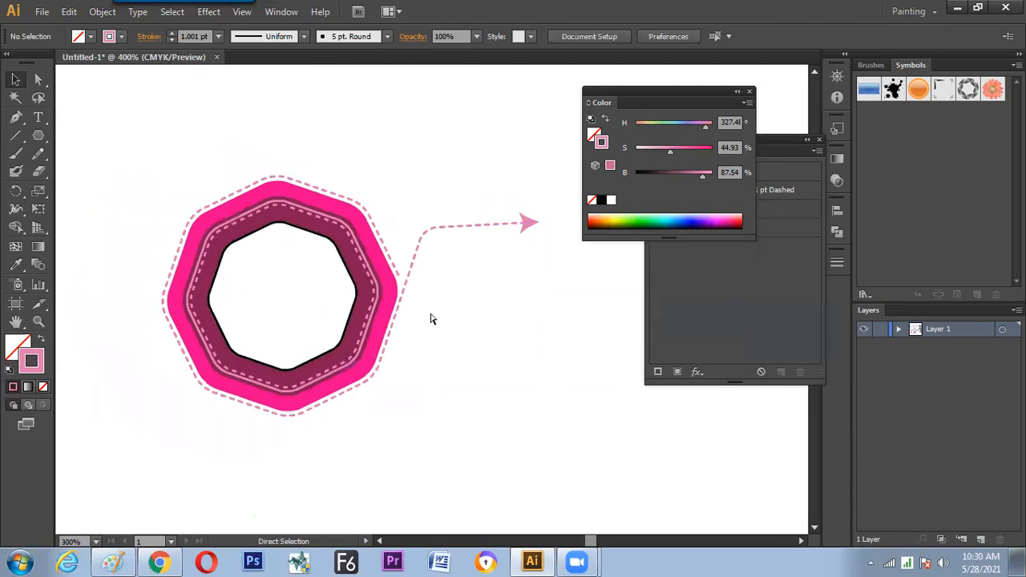
key("space")
left_click_drag(459, 309, 440, 309)
key("Tab")
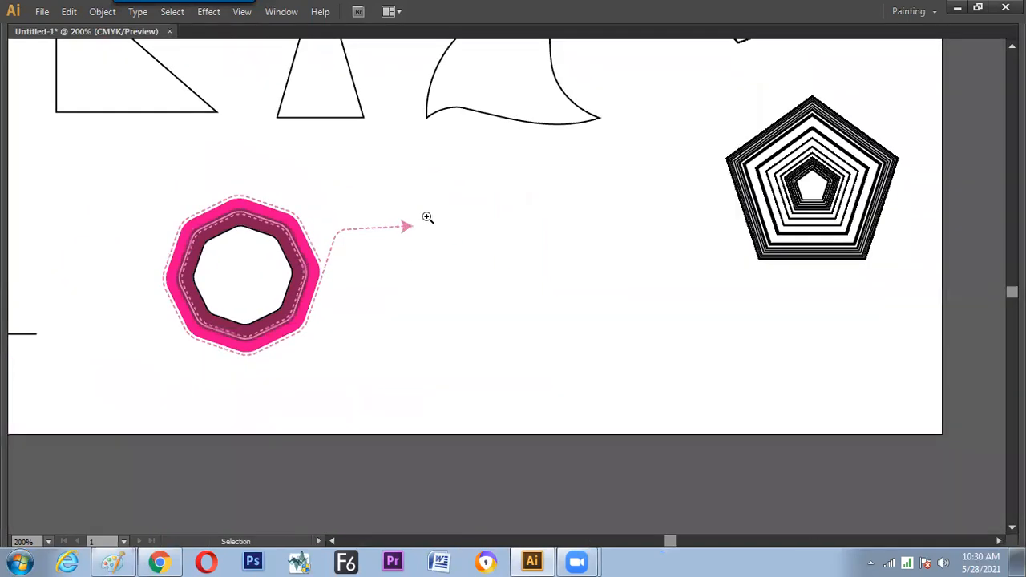
left_click_drag(415, 227, 566, 231)
left_click(551, 298)
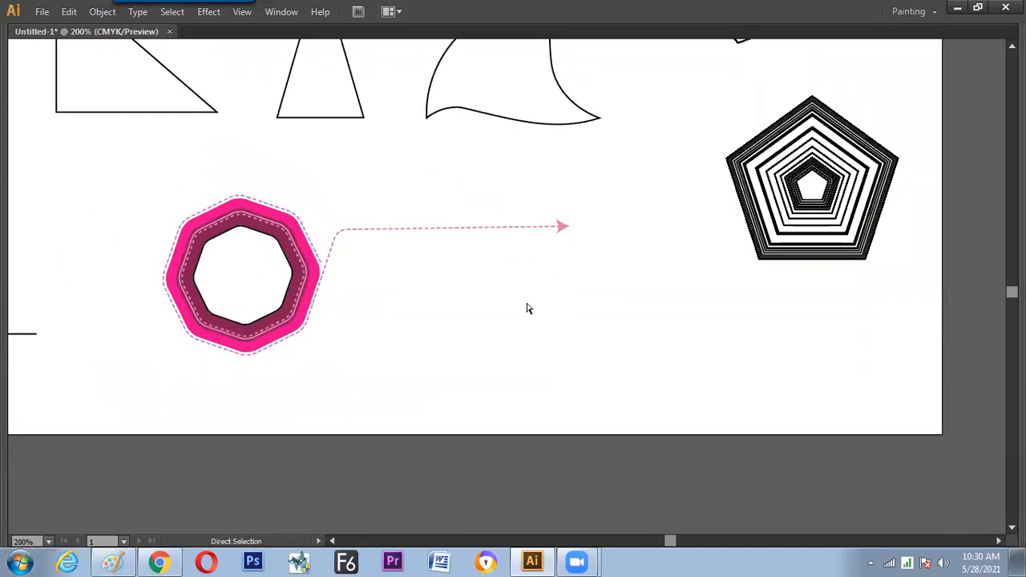
- Cut the straight segment on the upper-left side of the outer dashed outline and paste it in front as a separate path
key("ctrl+plus")
key("ctrl+plus")
key("a")
key("space")
left_click_drag(250, 336, 456, 345)
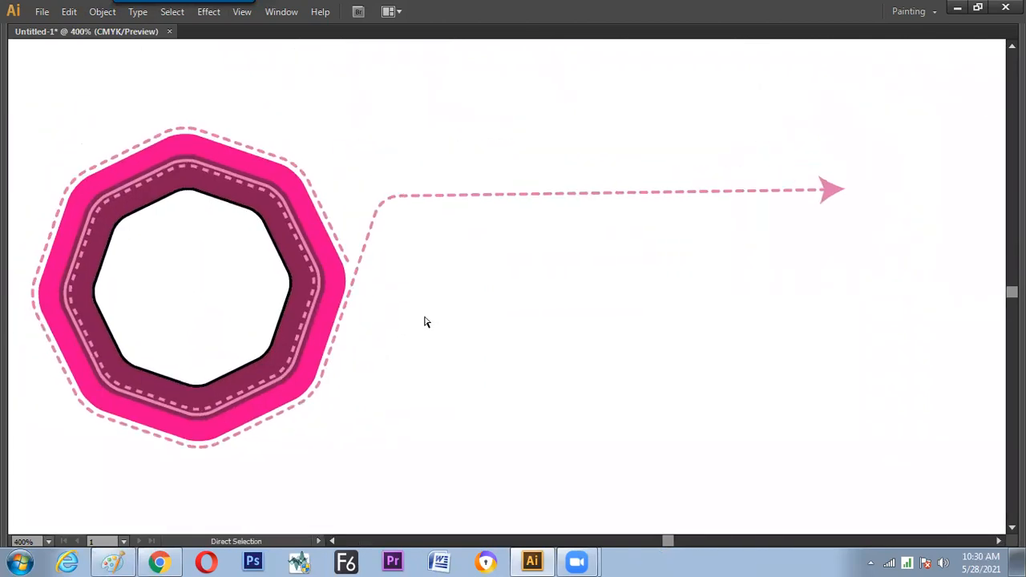
left_click(352, 262)
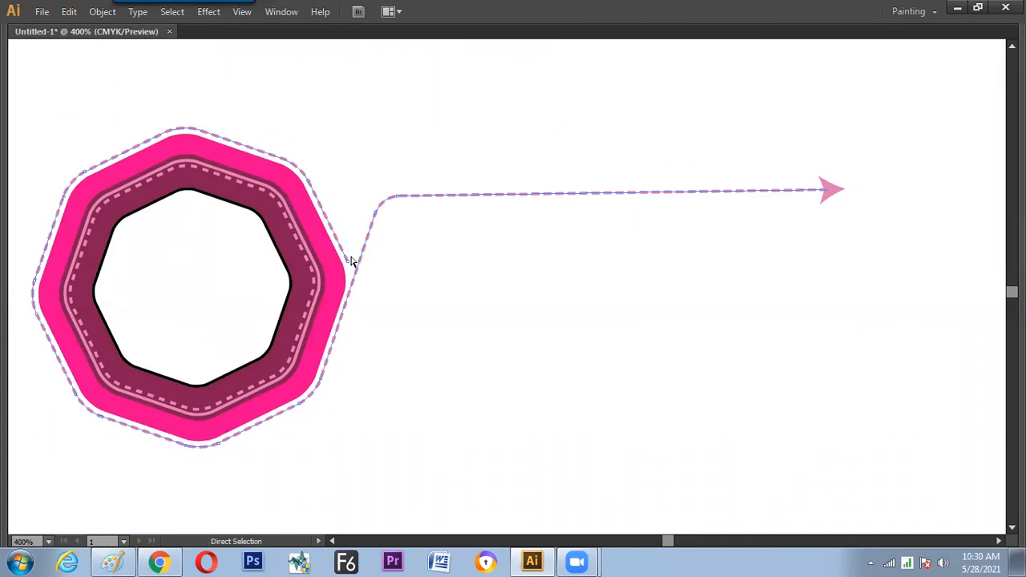
left_click_drag(442, 318, 570, 296)
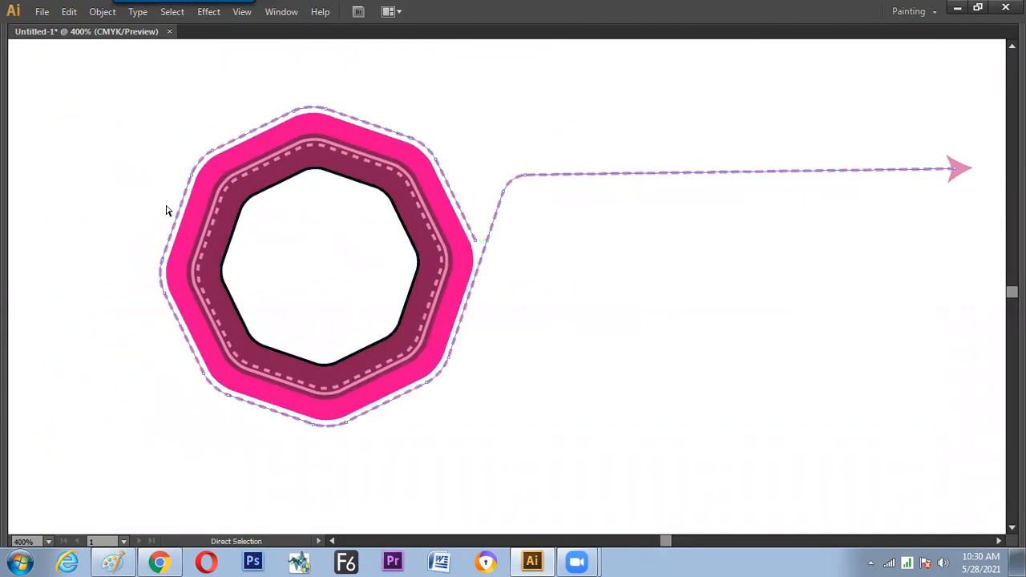
key("Tab")
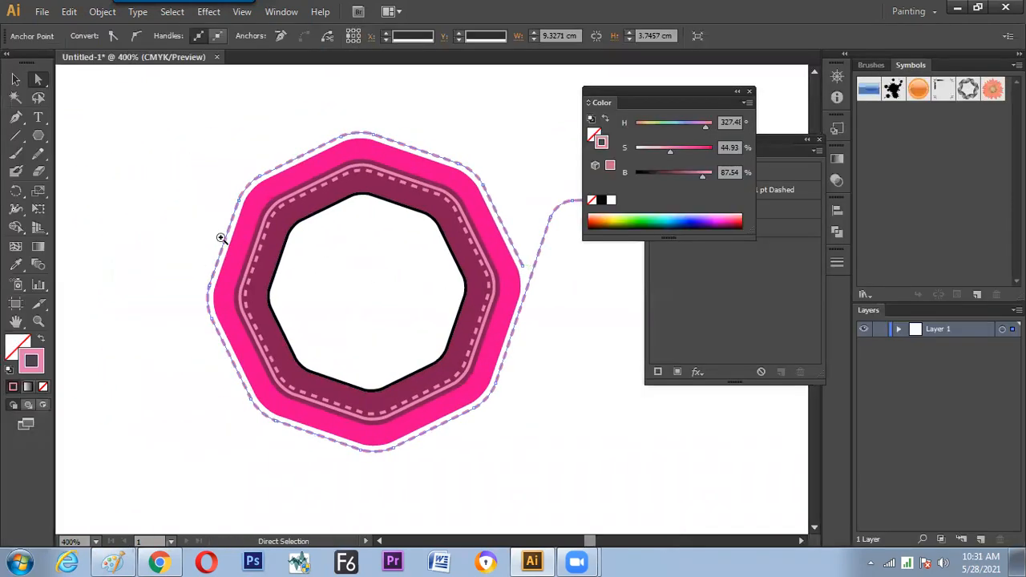
left_click_drag(166, 178, 305, 287)
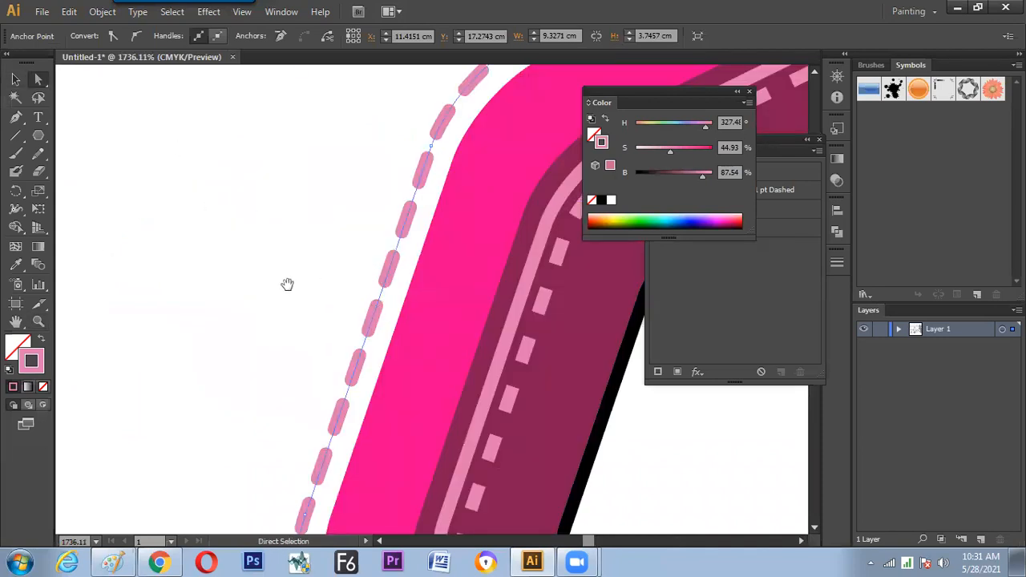
key("ctrl+minus")
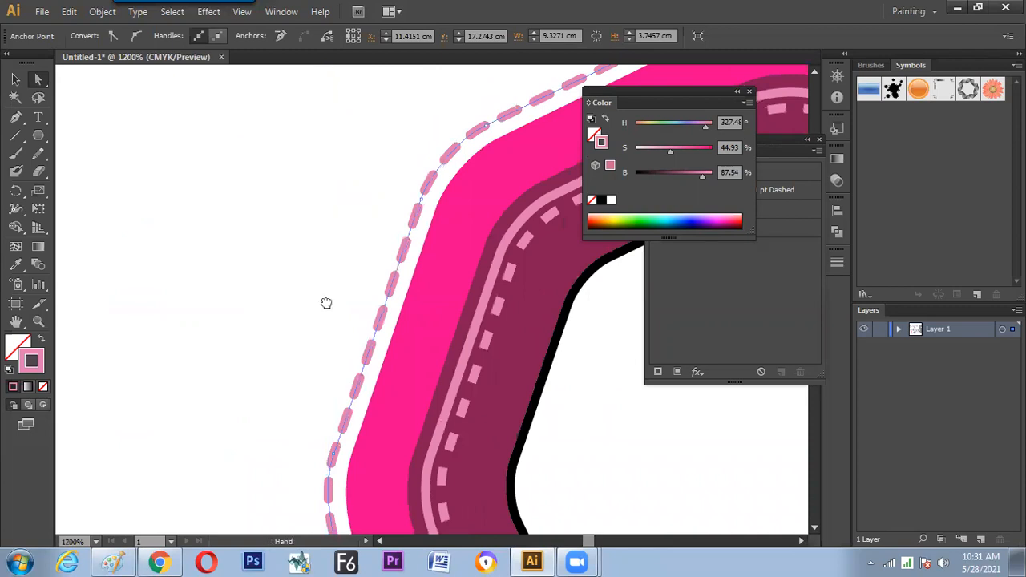
left_click_drag(325, 302, 277, 268)
key("ctrl")
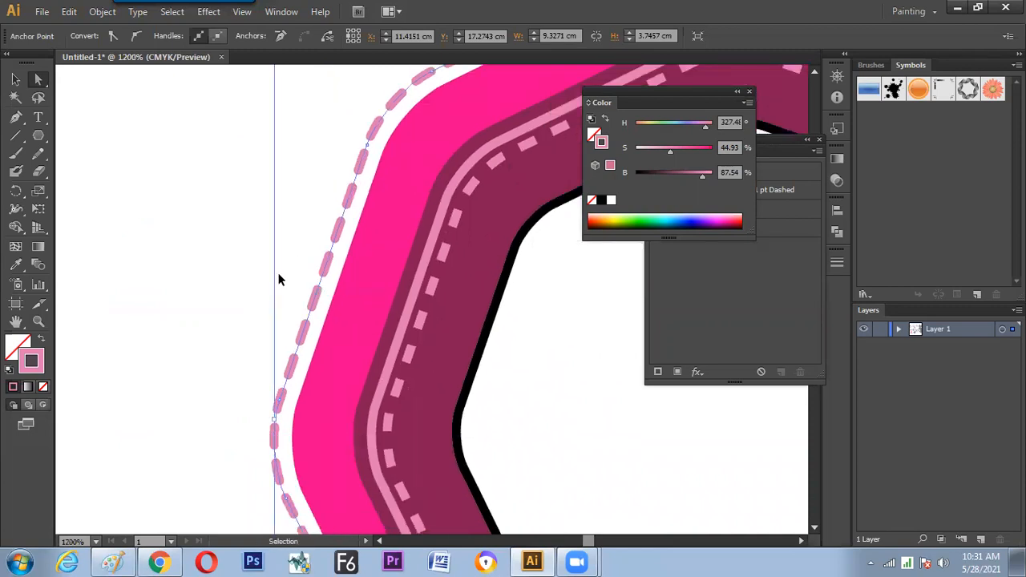
key("ctrl+z")
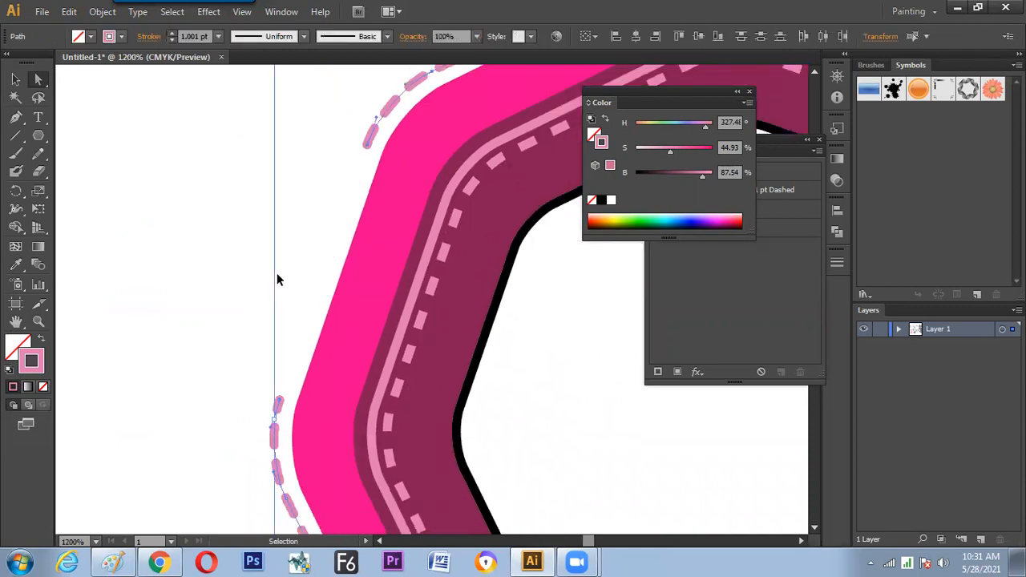
key("ctrl+z")
- Turn off the dashed line for the separated upper-left segment to make its stroke solid
key("v")
left_click(149, 36)
left_click(12, 134)
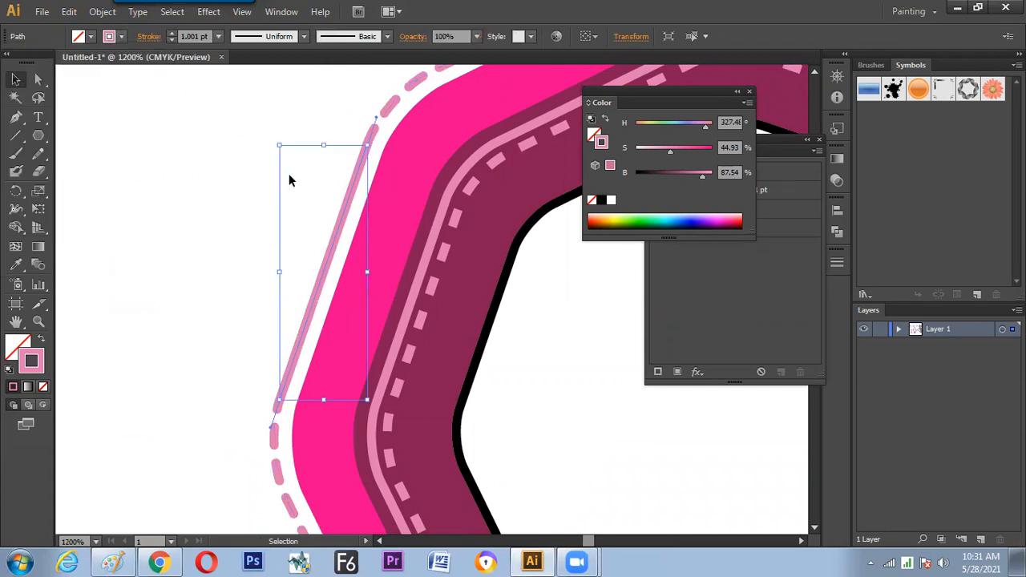
left_click(195, 362)
key("ctrl+minus")
key("ctrl+minus")
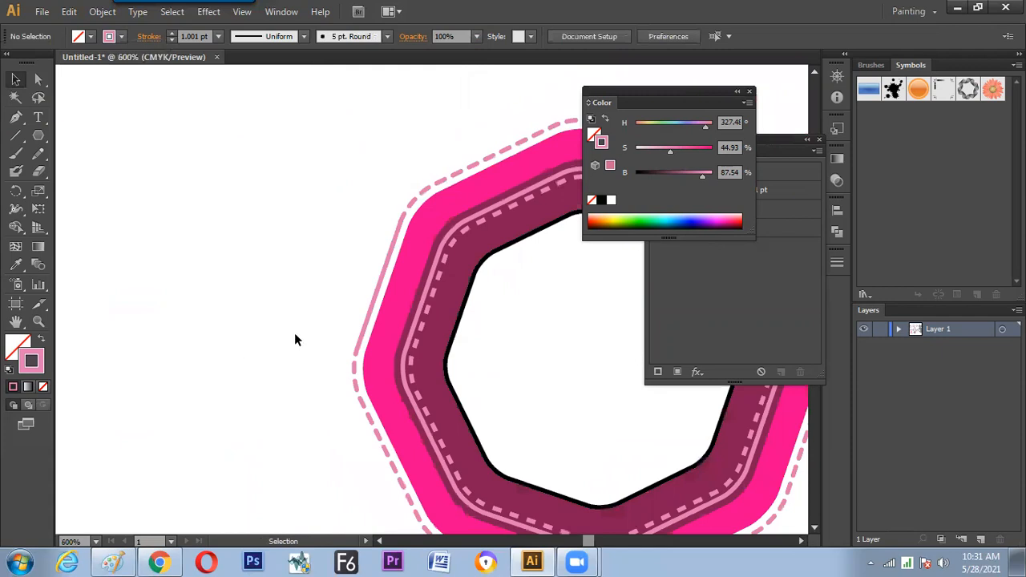
left_click_drag(328, 308, 181, 289)
key("ctrl+minus")
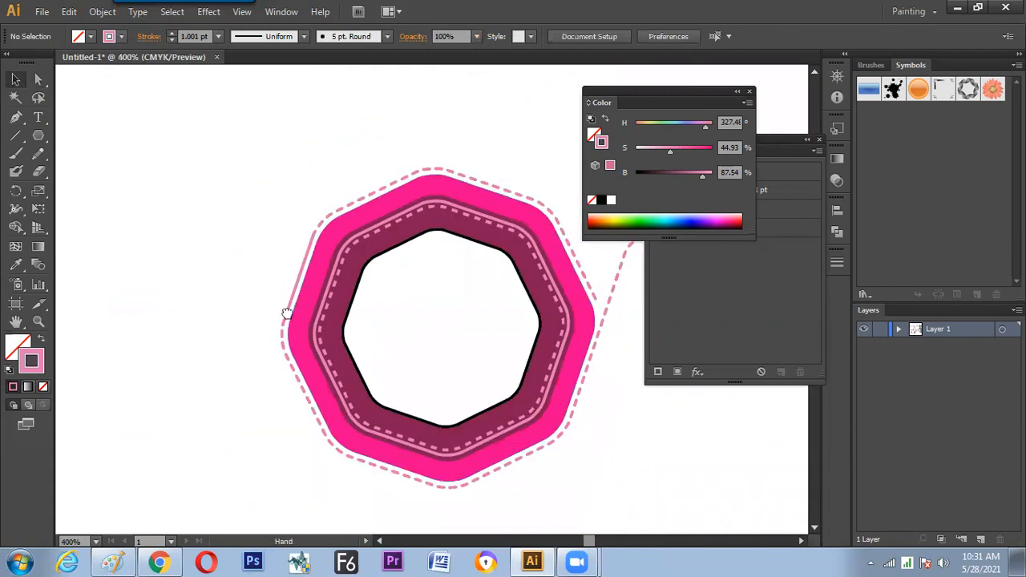
left_click_drag(286, 313, 212, 295)
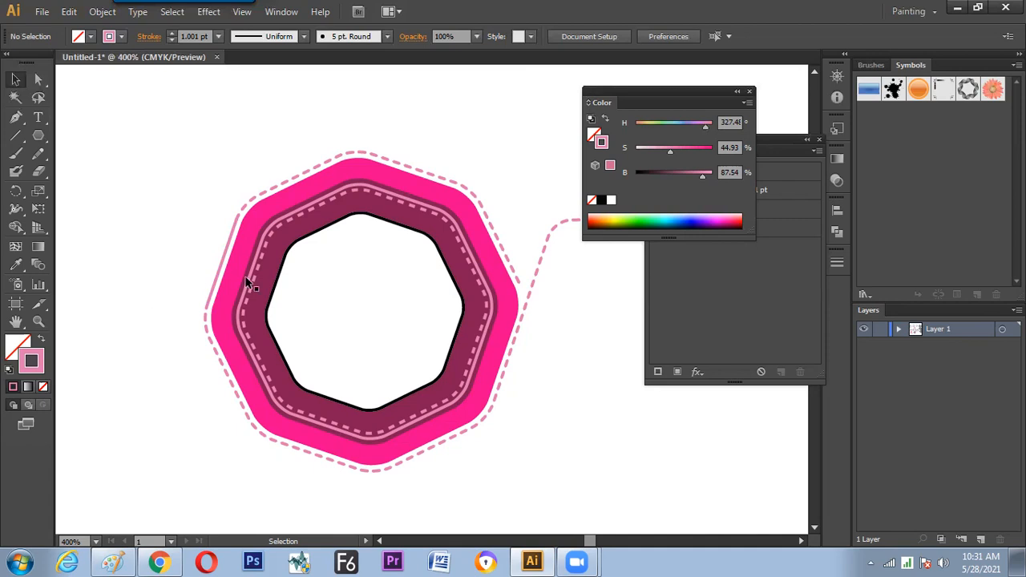
- Examine the badge with its extended arrow and the other shapes on the artboard
left_click(325, 285)
left_click_drag(332, 287, 265, 291)
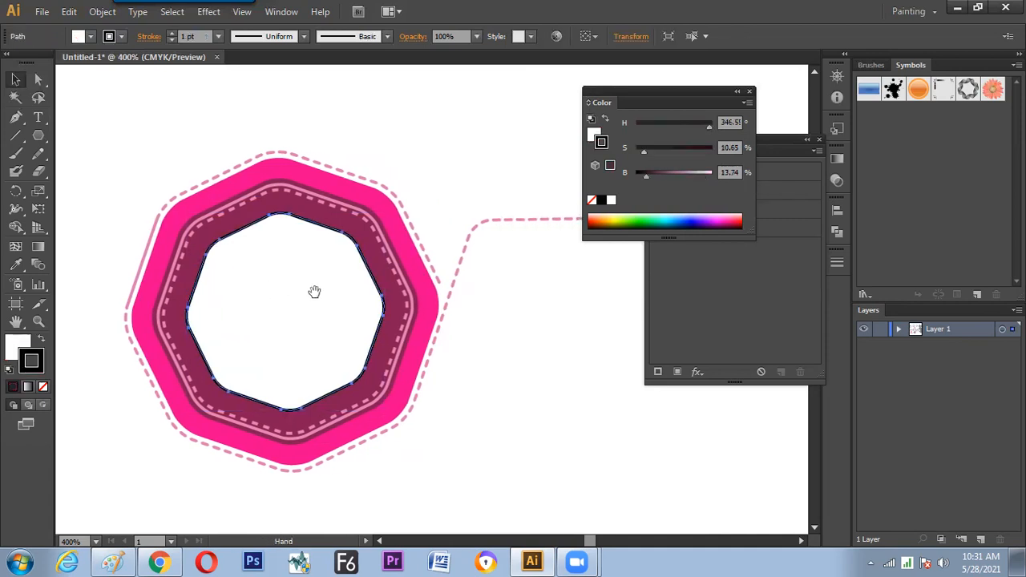
key("ctrl+minus")
key("ctrl+minus")
left_click_drag(419, 311, 339, 350)
left_click_drag(297, 271, 323, 355)
key("ctrl+0")
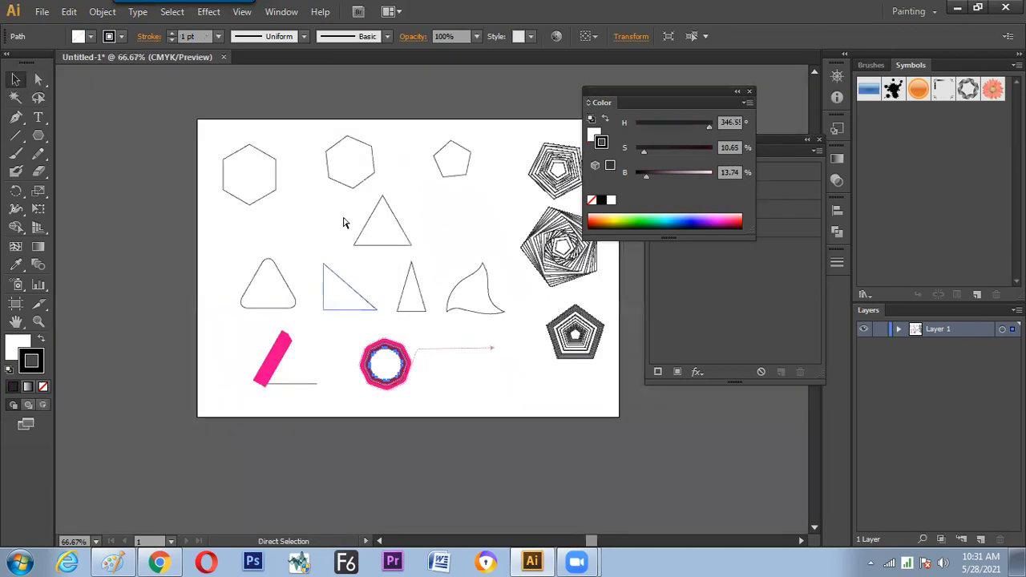
key("ctrl+plus")
key("ctrl+plus")
left_click_drag(415, 373, 280, 348)
left_click_drag(389, 314, 479, 320)
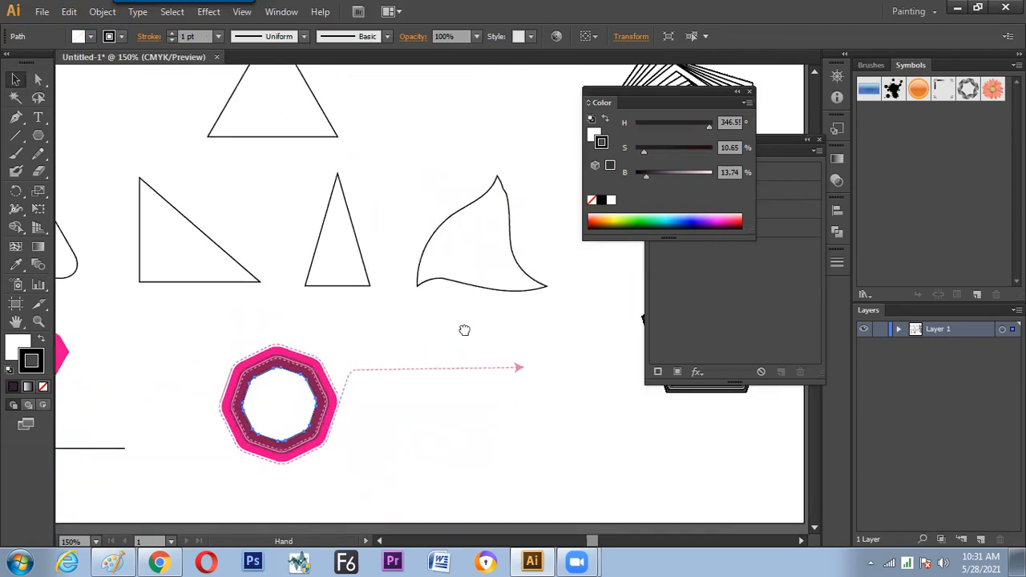
left_click_drag(314, 341, 422, 315)
key("ctrl+plus")
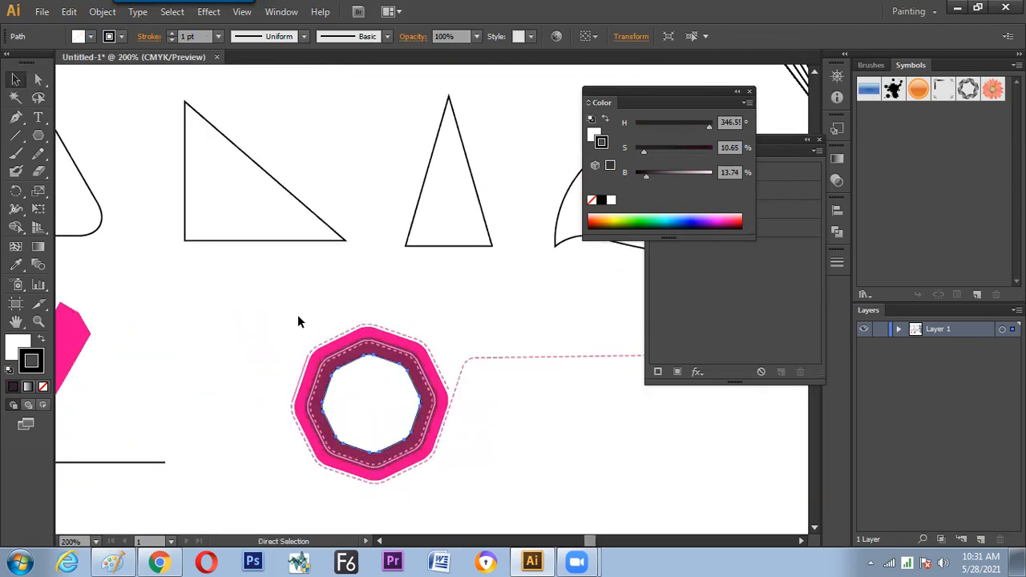
- Draw a white-filled octagon with a 1 pt black stroke below the arrow and enlarge it proportionally from its centre
left_click(38, 135)
left_click_drag(405, 313, 104, 222)
left_click_drag(407, 375, 440, 413)
key("v")
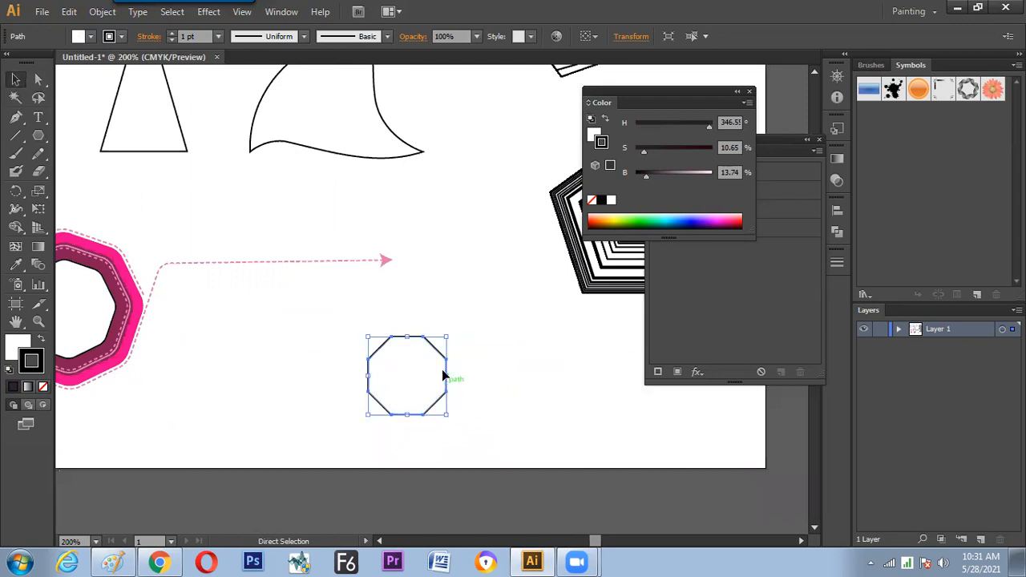
left_click_drag(448, 336, 483, 306)
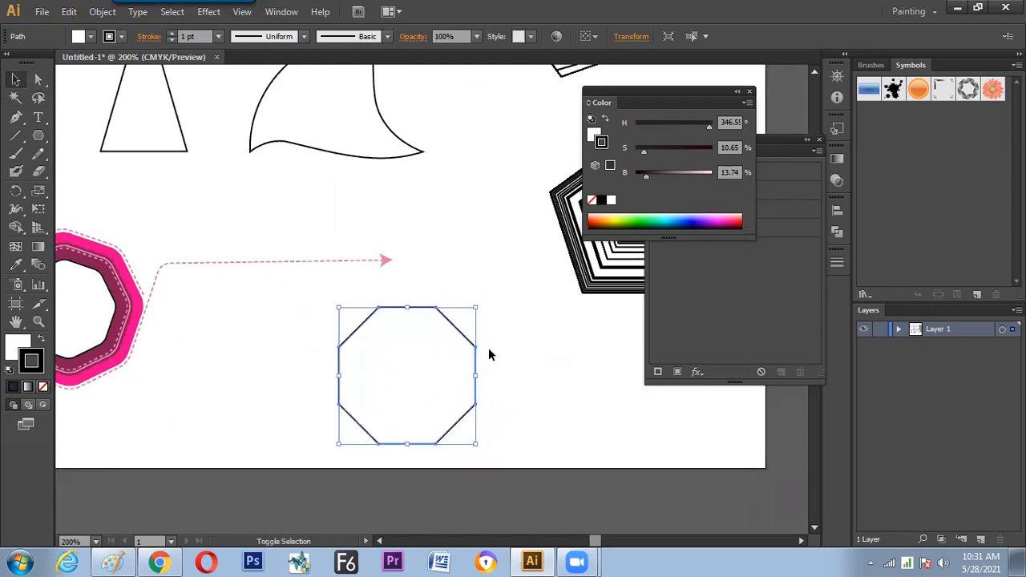
- Send the enlarged octagon to the back, behind the smaller octagon
right_click(430, 355)
mouse_move(459, 329)
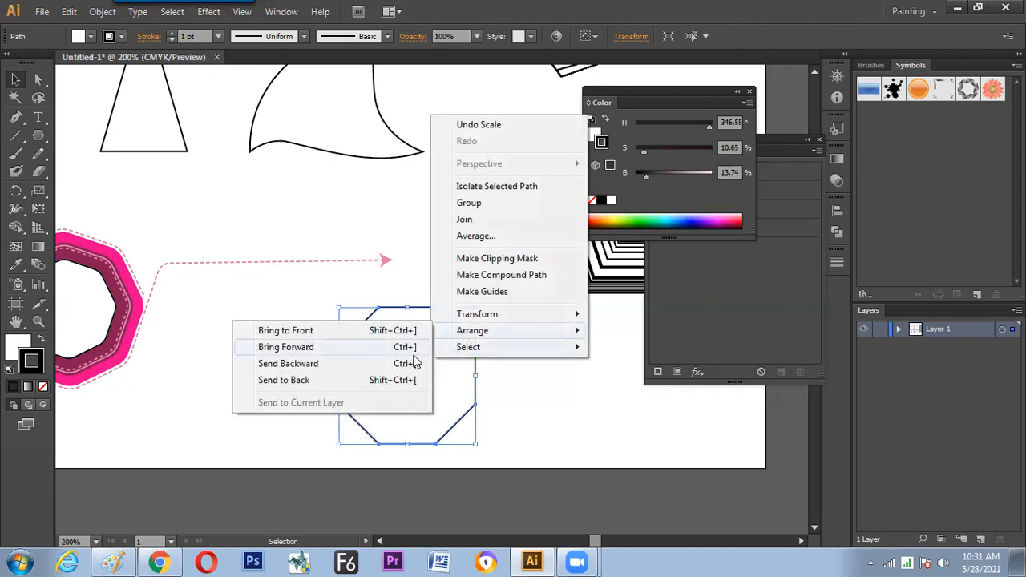
left_click(418, 384)
left_click(502, 370)
- Give the outer octagon a dashed stroke with a 2 pt dash and a 2 pt gap
left_click(443, 341)
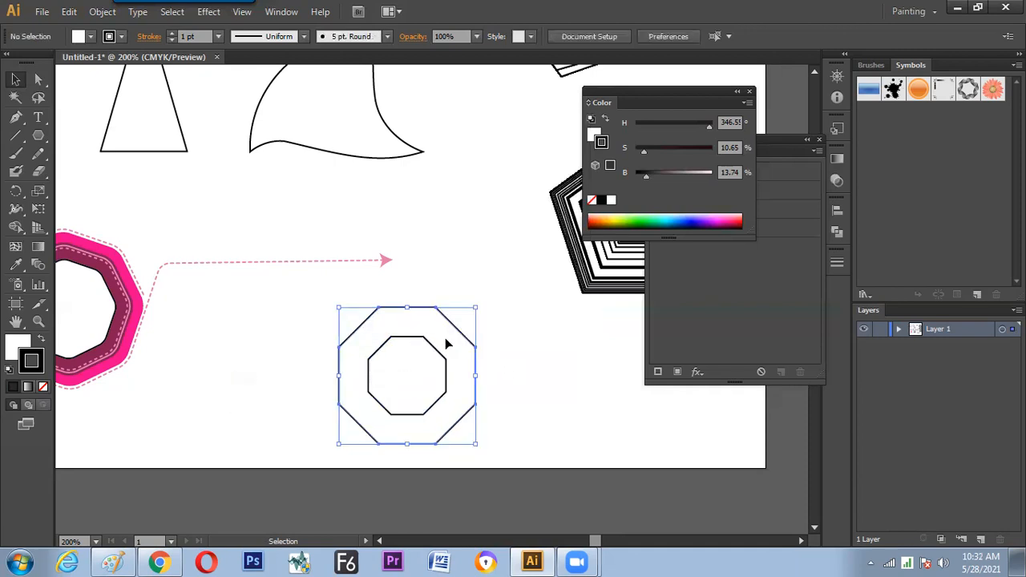
left_click(154, 38)
left_click(40, 137)
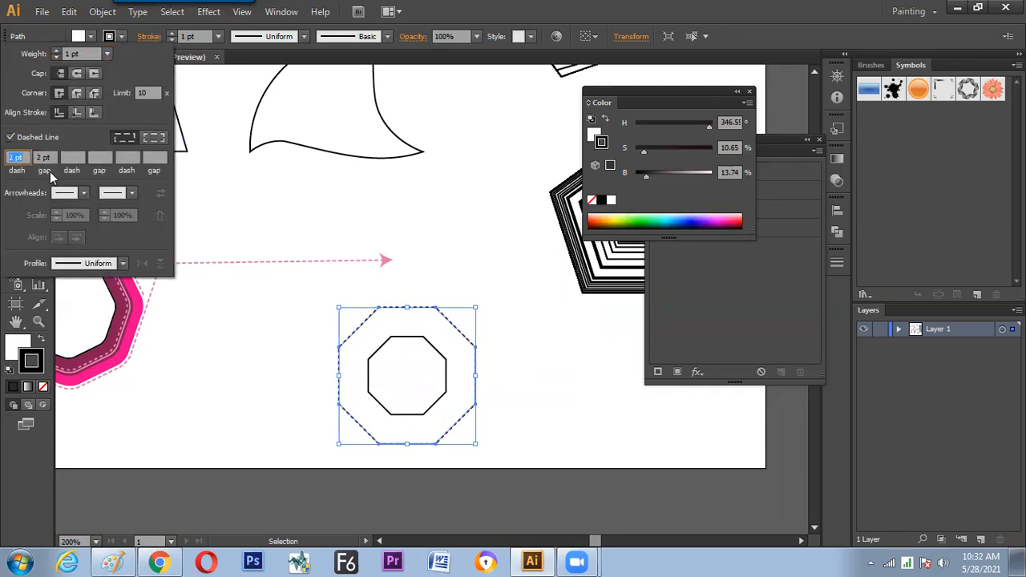
left_click(171, 38)
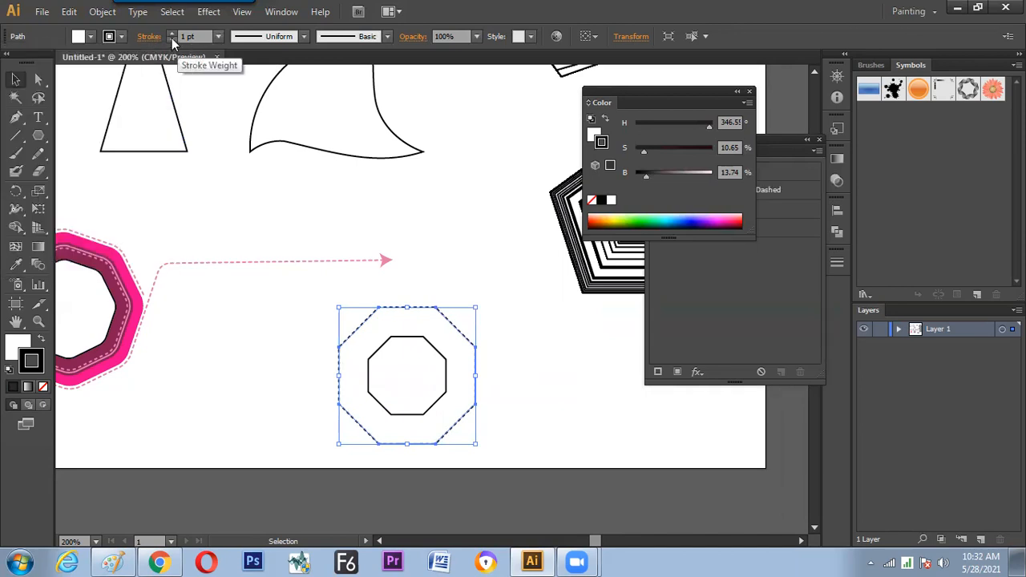
- Increase the dashed outer octagon's stroke weight to 34 pt
left_click(171, 34)
left_click(172, 34)
left_click(171, 35)
left_click(172, 35)
left_click(171, 35)
left_click(171, 35)
left_click(172, 35)
left_click(172, 36)
left_click(171, 36)
left_click(172, 36)
left_click(171, 36)
left_click(172, 36)
left_click(172, 36)
left_click(171, 36)
left_click(172, 36)
left_click(172, 36)
left_click(171, 36)
left_click(171, 36)
left_click(172, 36)
left_click(172, 36)
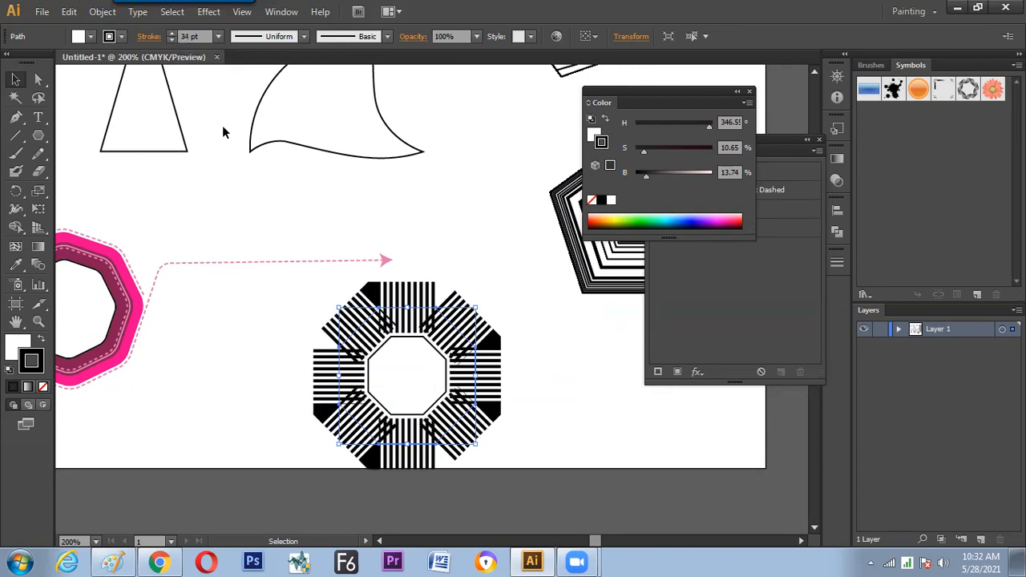
key("space")
left_click_drag(461, 270, 473, 253)
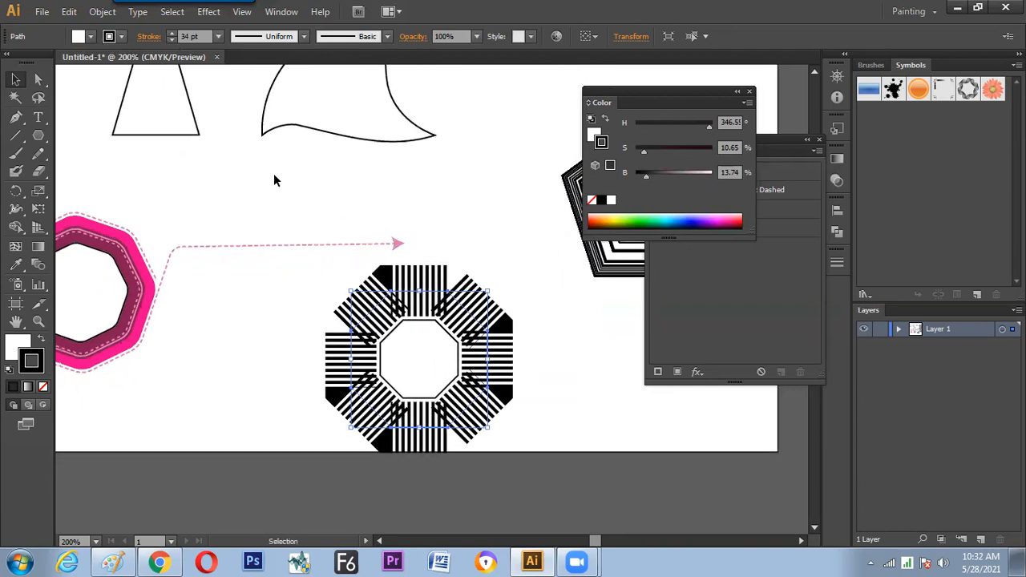
- Clear the 2 pt gap value of the outer octagon's dashed stroke and align the stroke to the outside
left_click(152, 42)
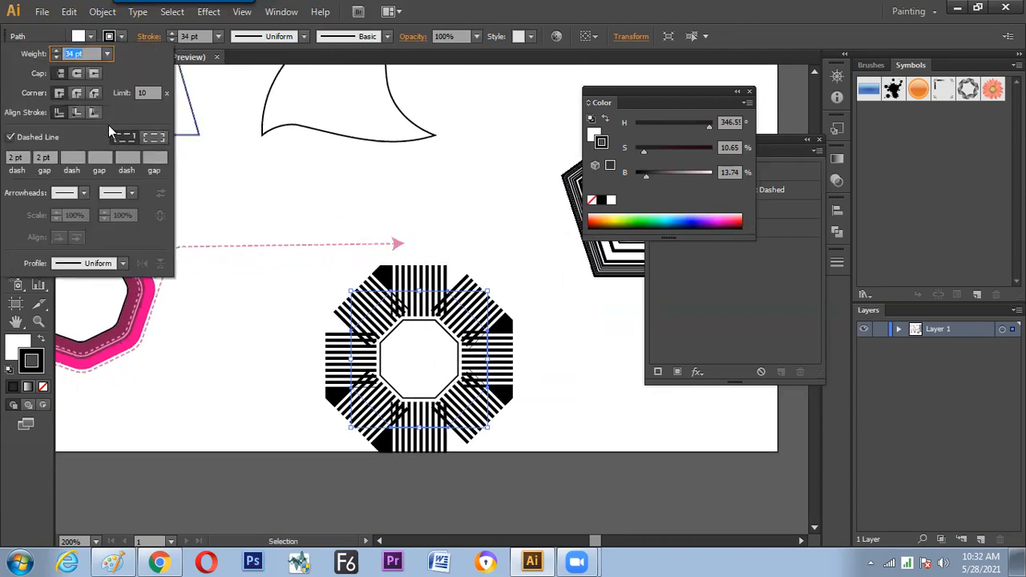
left_click_drag(54, 160, 21, 160)
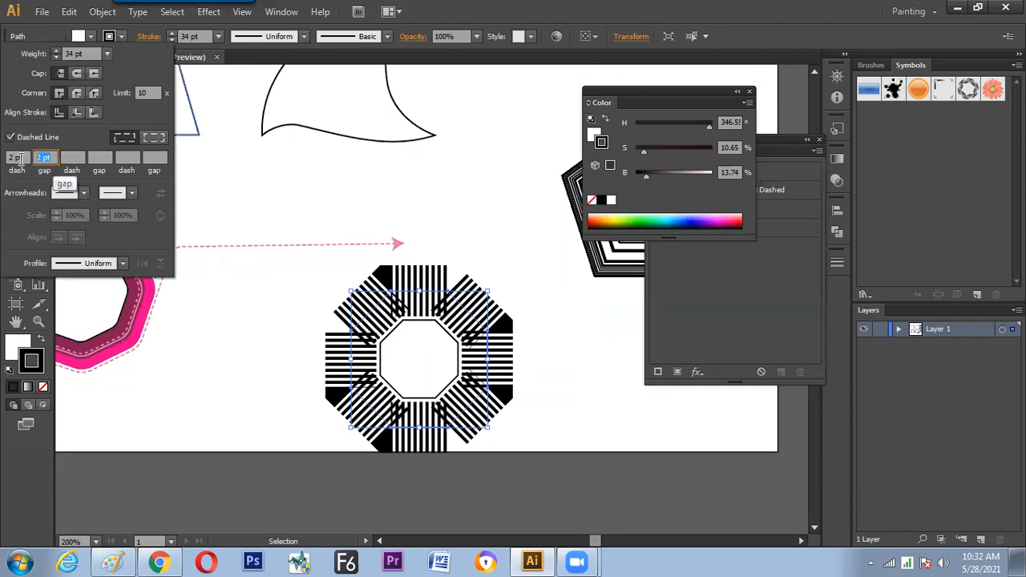
key("BackSpace")
left_click(75, 157)
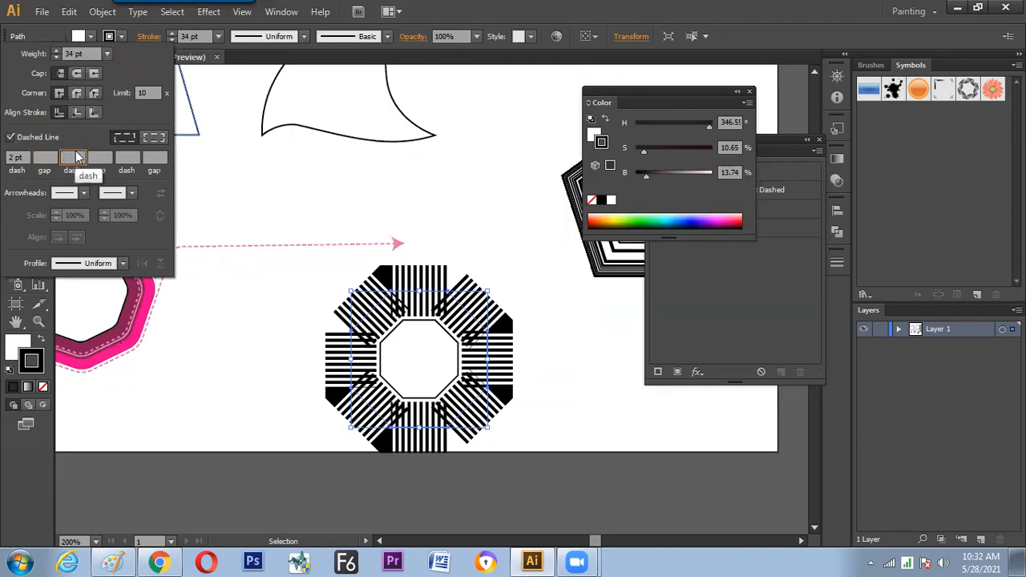
left_click(77, 115)
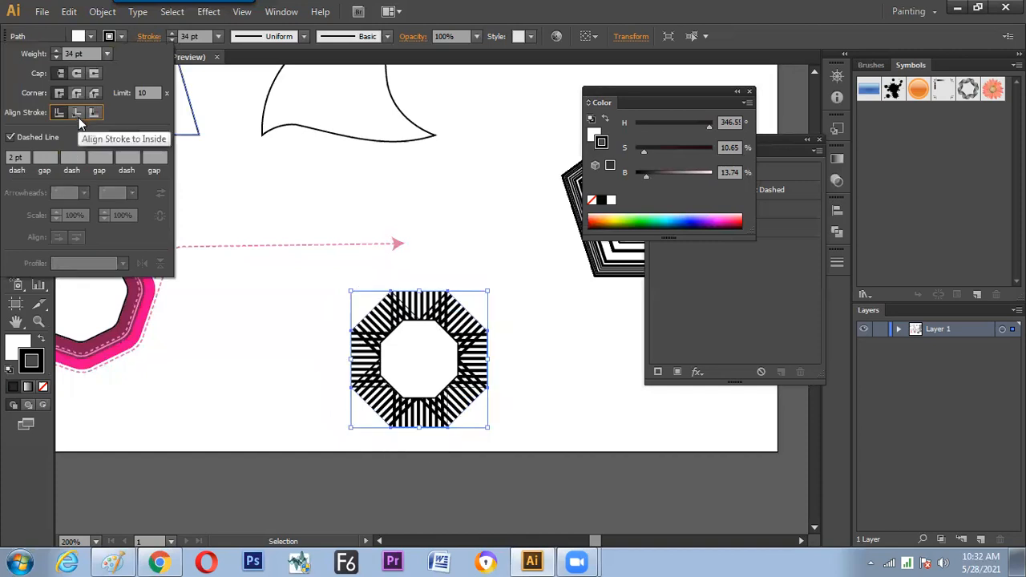
left_click(92, 114)
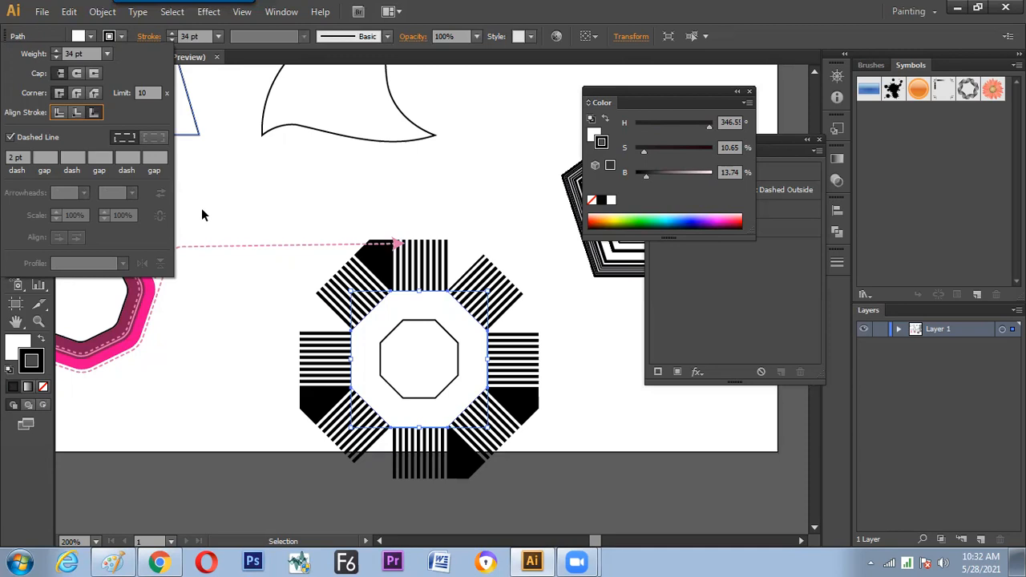
left_click(293, 310)
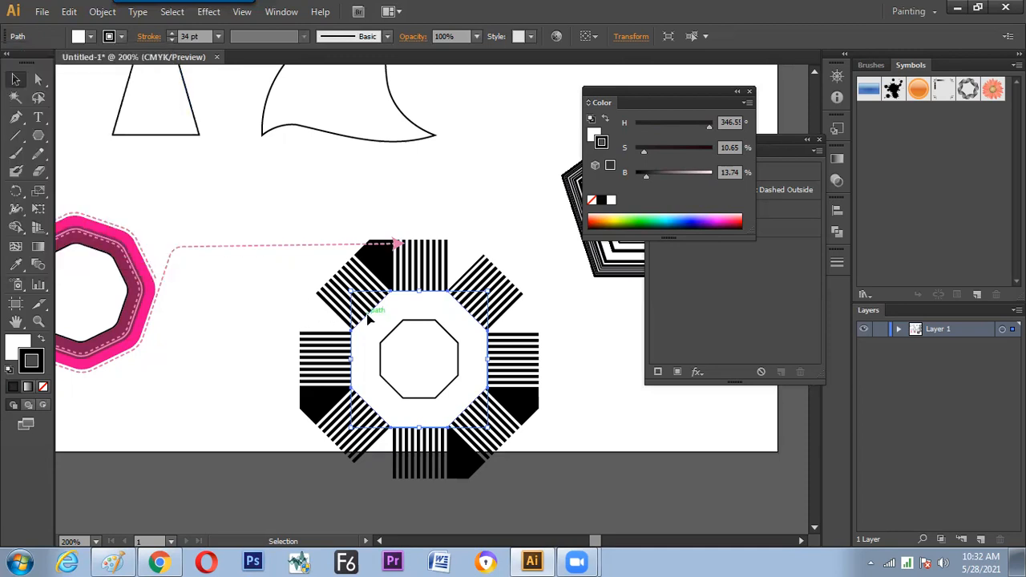
- Reduce the outer octagon's stroke weight to 26 pt and, after comparing the alignments, align the stroke to the inside
left_click(171, 40)
left_click(171, 40)
left_click(170, 40)
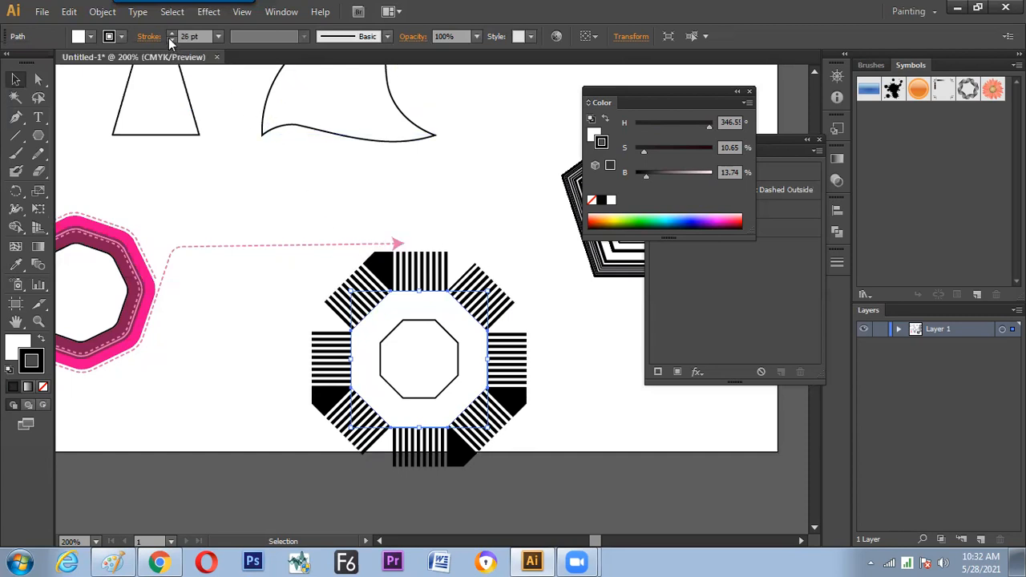
left_click(149, 37)
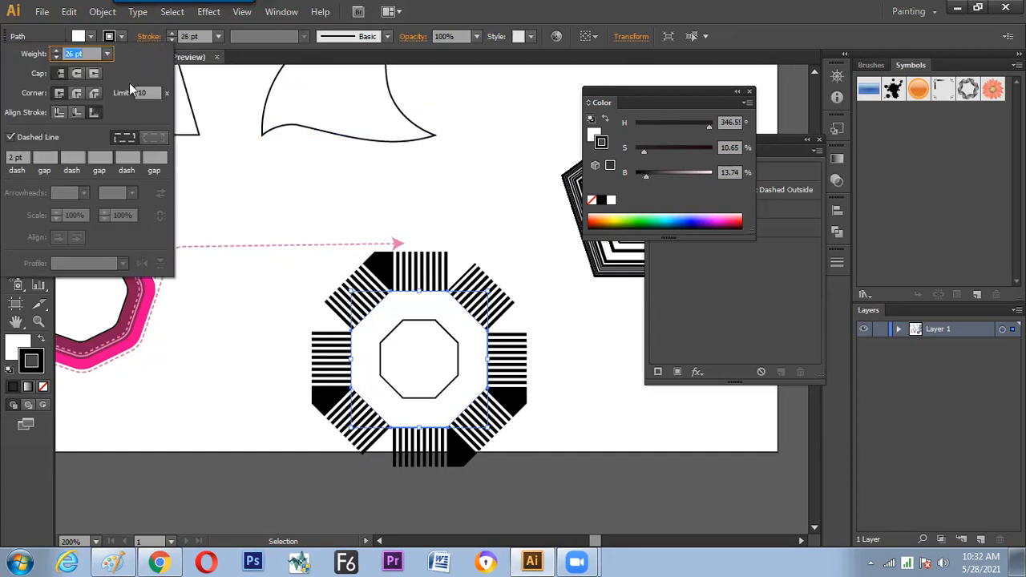
left_click(77, 114)
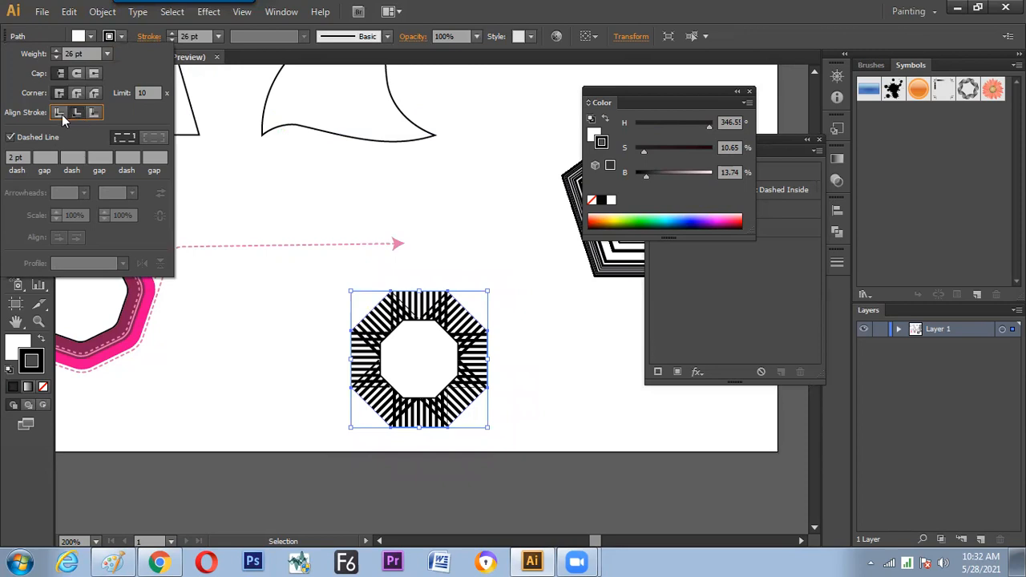
left_click(60, 114)
left_click(75, 113)
left_click(89, 111)
left_click(77, 113)
left_click(248, 308)
- Select both octagons and scale them down together proportionally
scroll(313, 384, "down", 1)
left_click_drag(342, 251, 384, 305)
key("ctrl+plus")
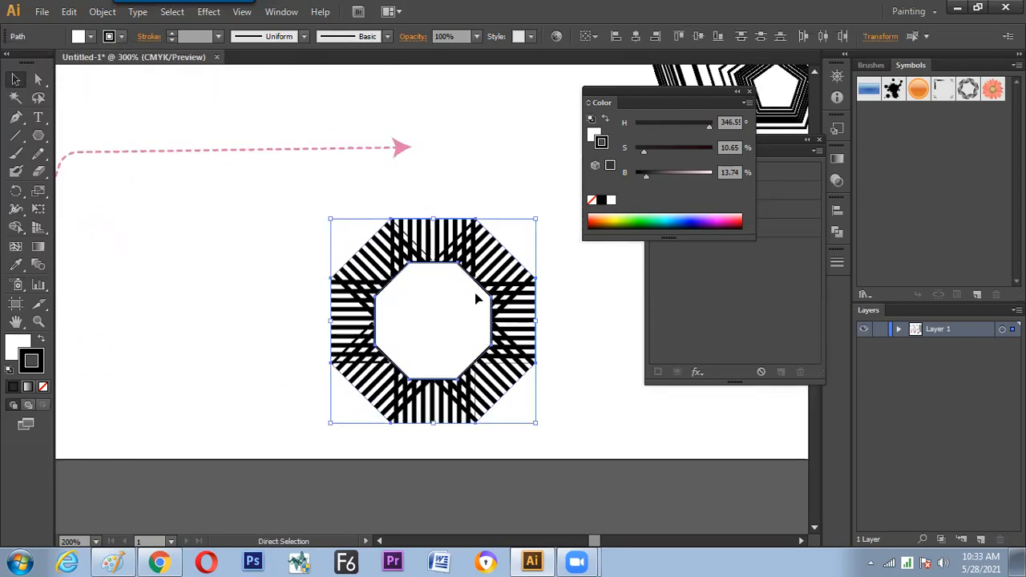
left_click_drag(494, 281, 443, 302)
left_click_drag(486, 240, 451, 289)
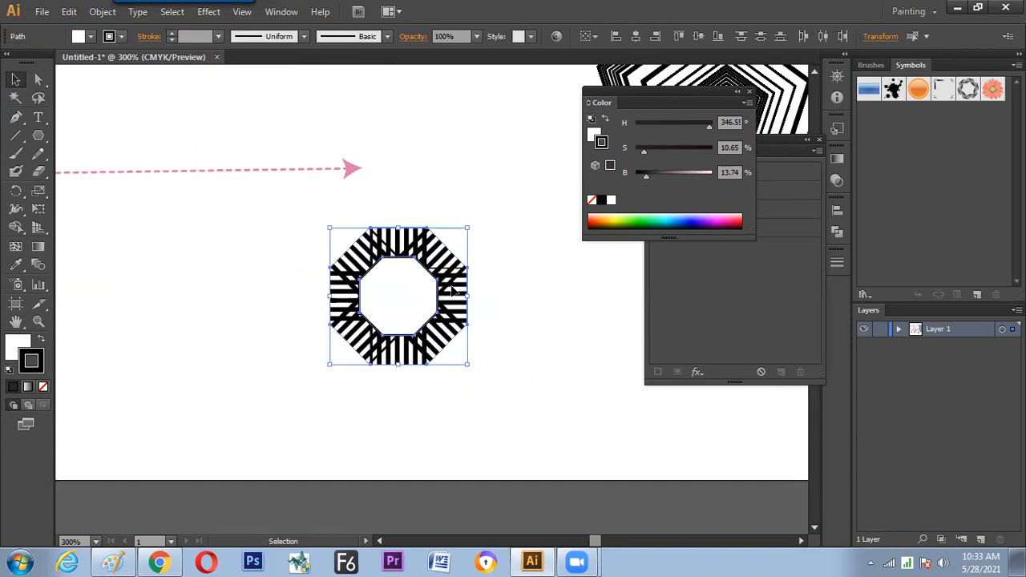
- Examine the striped octagon without the surrounding panels and check its stroke settings
left_click(508, 290)
left_click(455, 305)
key("Tab")
left_click_drag(385, 269, 379, 311)
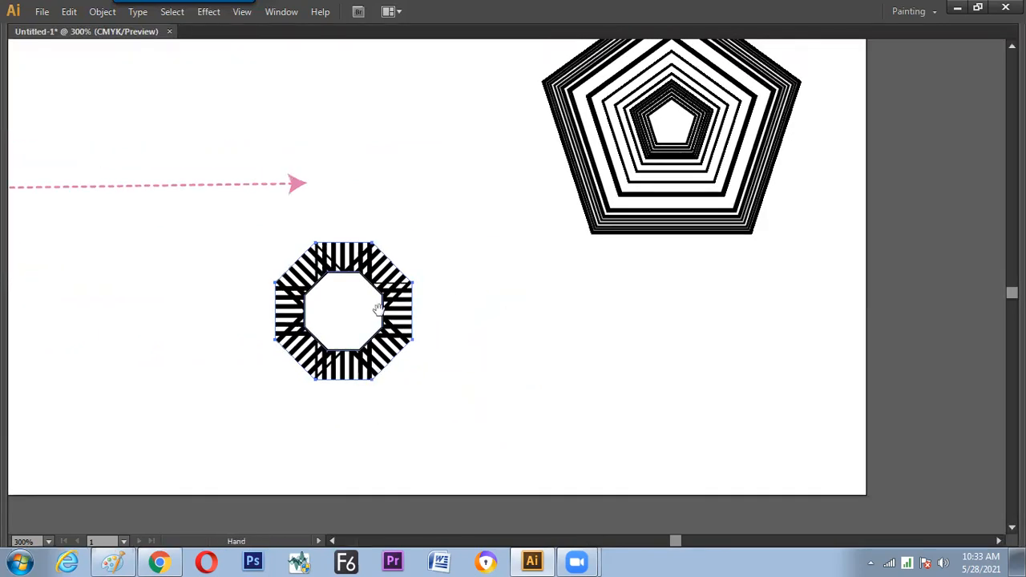
key("Tab")
left_click(149, 36)
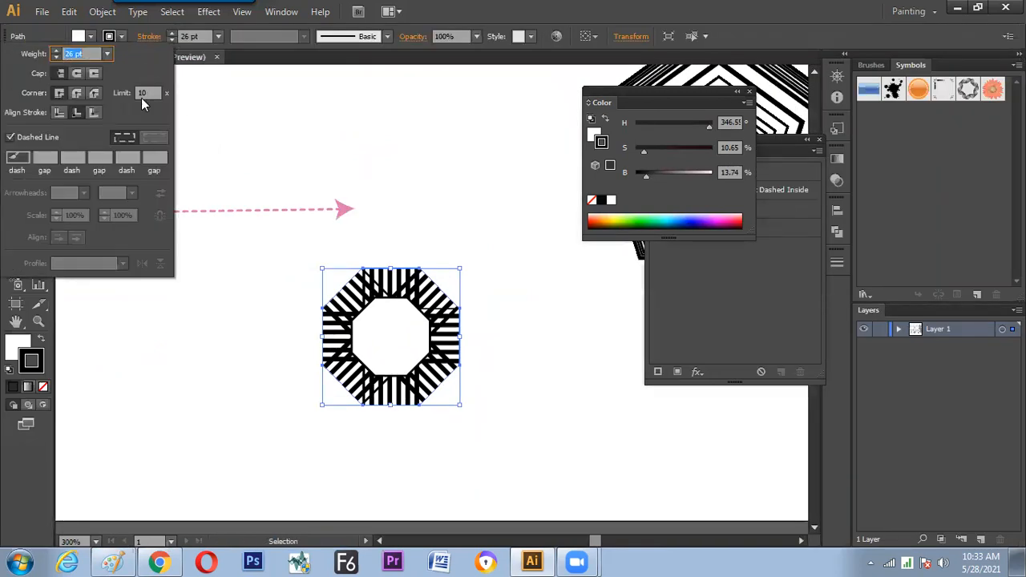
left_click(397, 132)
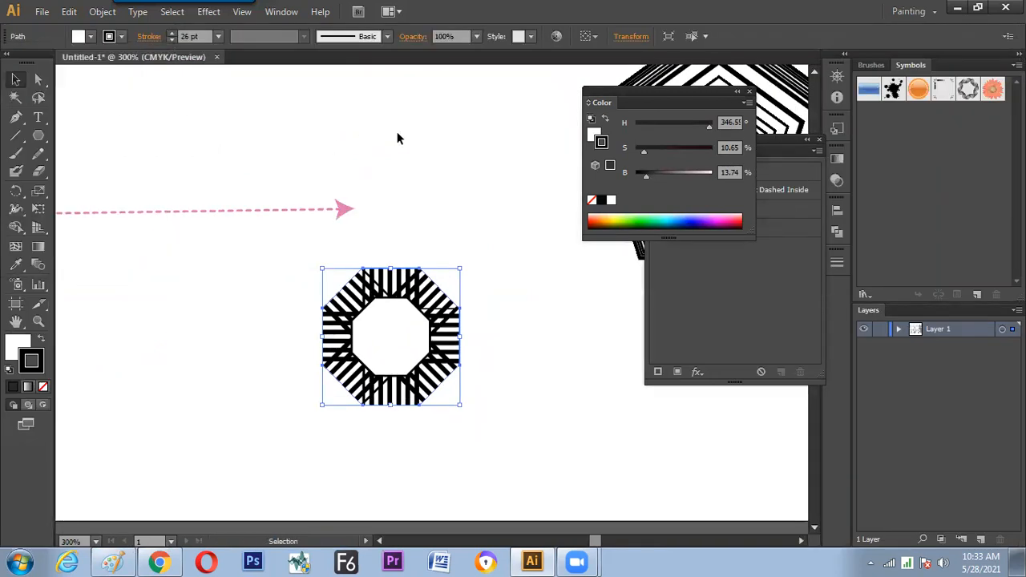
left_click(518, 272)
- Copy the inner octagon, paste it in front, enlarge it from its centre past the striped ring and send it to the back
left_click(405, 323)
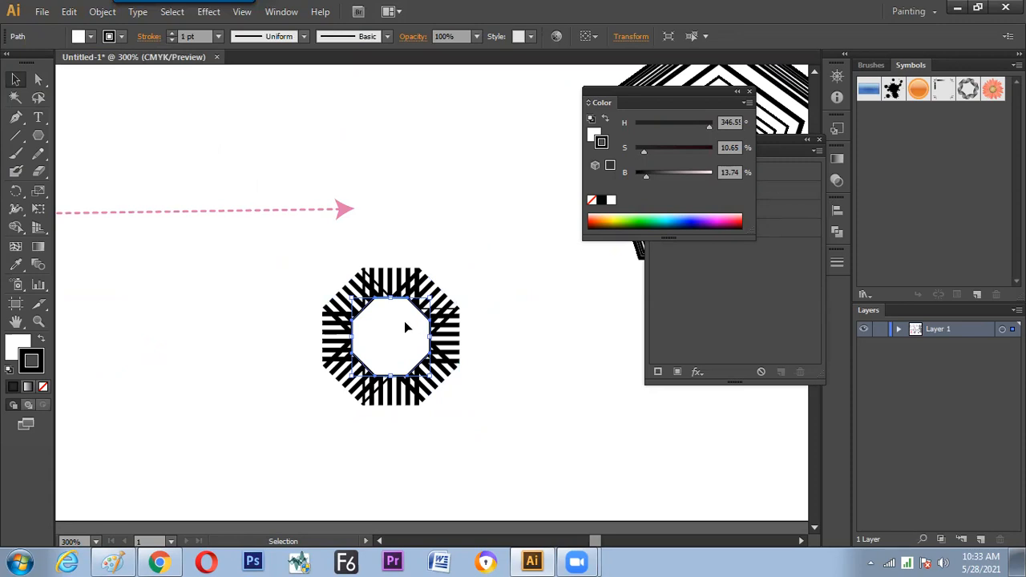
key("ctrl+c")
key("ctrl+f")
left_click_drag(430, 298, 465, 262)
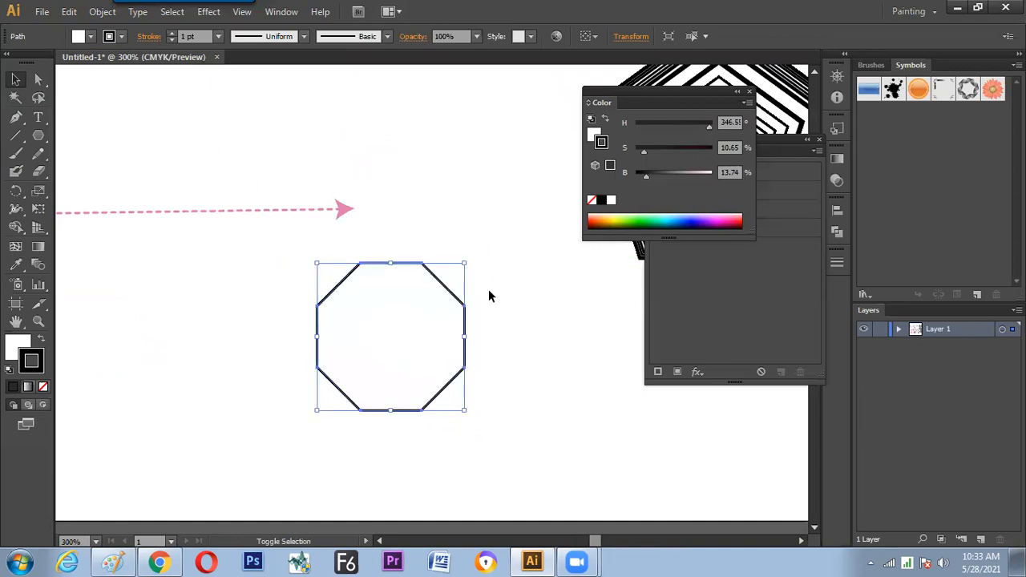
key("ctrl+shift+bracketleft")
left_click(514, 301)
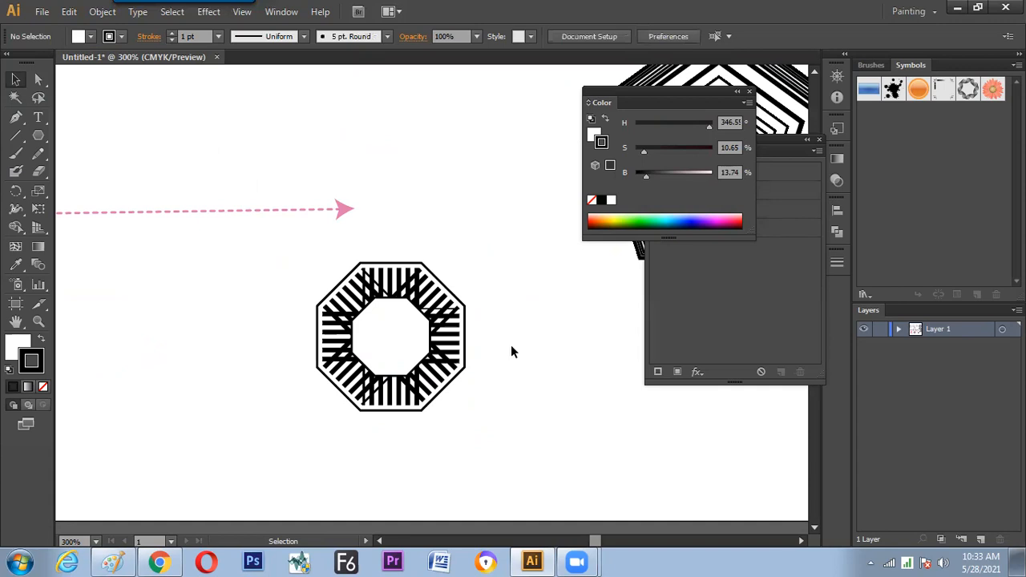
- Set the striped octagon's dash length to 1 pt
left_click(453, 314)
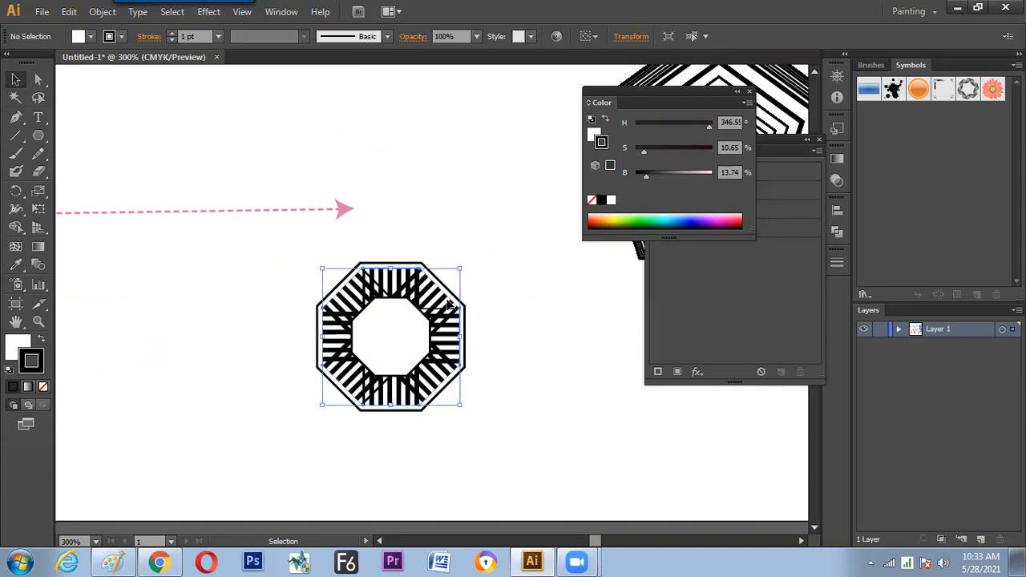
left_click(154, 37)
left_click_drag(27, 158, 8, 158)
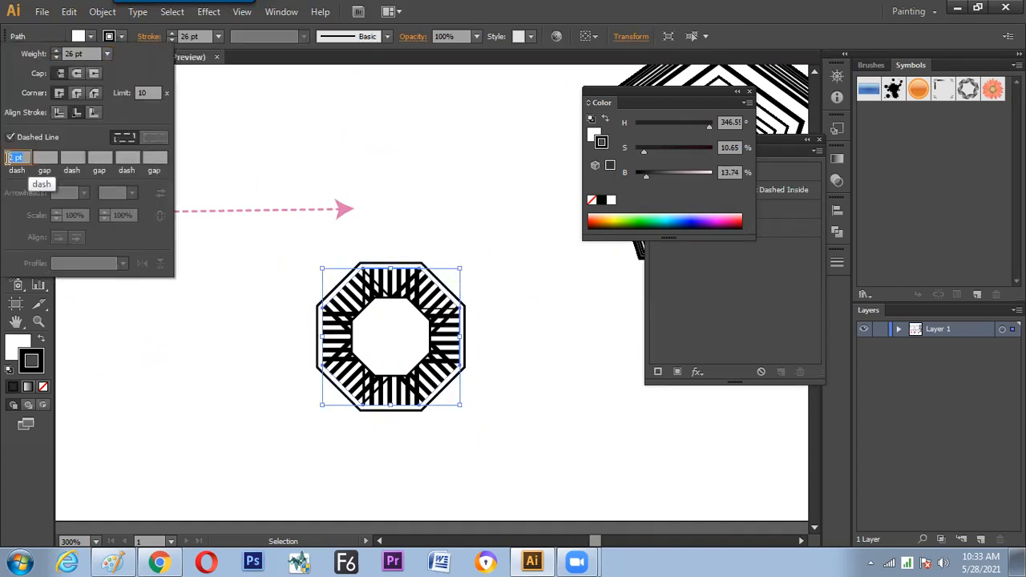
type("1")
key("Return")
left_click(494, 210)
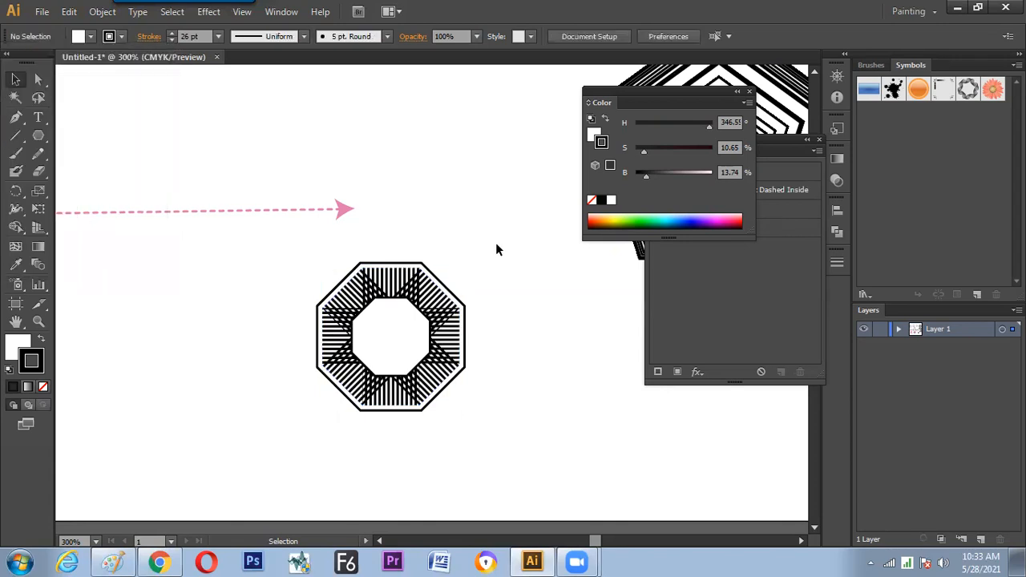
- Reduce the striped octagon's dash length to .2 pt for a finer line pattern
left_click(423, 299)
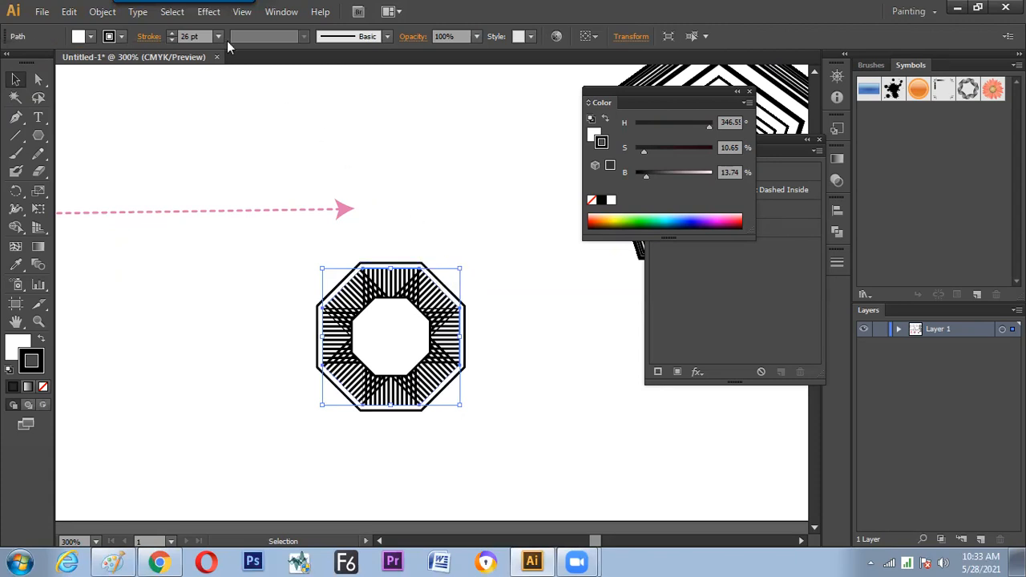
left_click(151, 37)
left_click(26, 158)
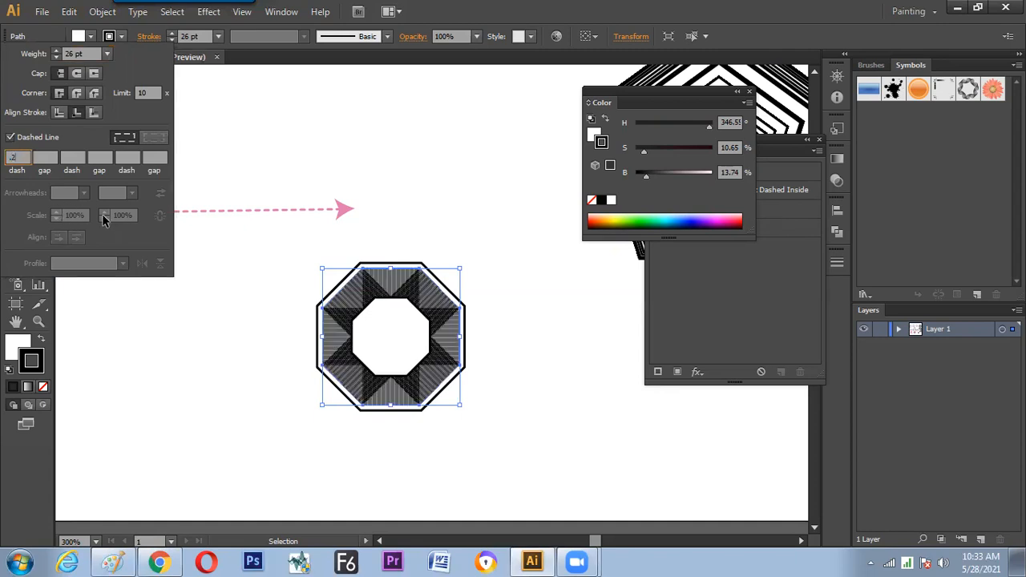
left_click_drag(22, 153, 8, 156)
key("Return")
left_click(22, 163)
left_click(386, 175)
key("v")
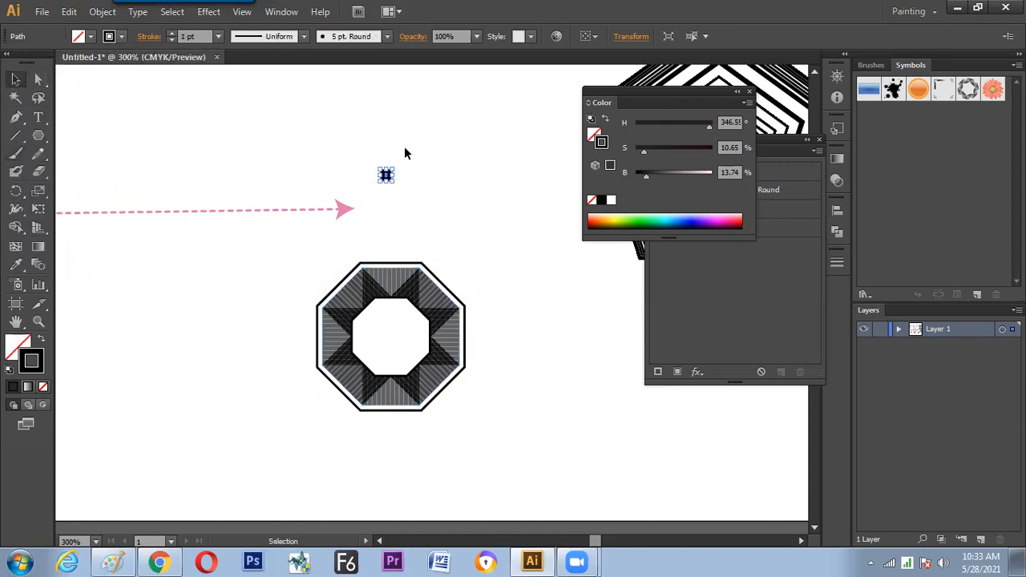
key("Delete")
- Examine the overlapping line pattern of the striped octagon up close
left_click(429, 303)
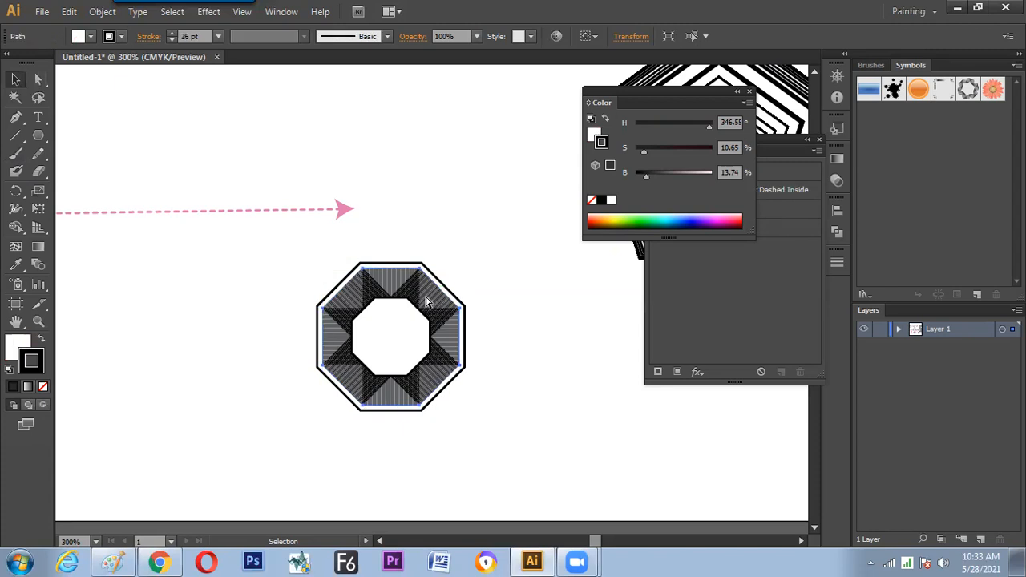
key("ctrl+equal")
key("ctrl+equal")
key("ctrl+equal")
key("ctrl+equal")
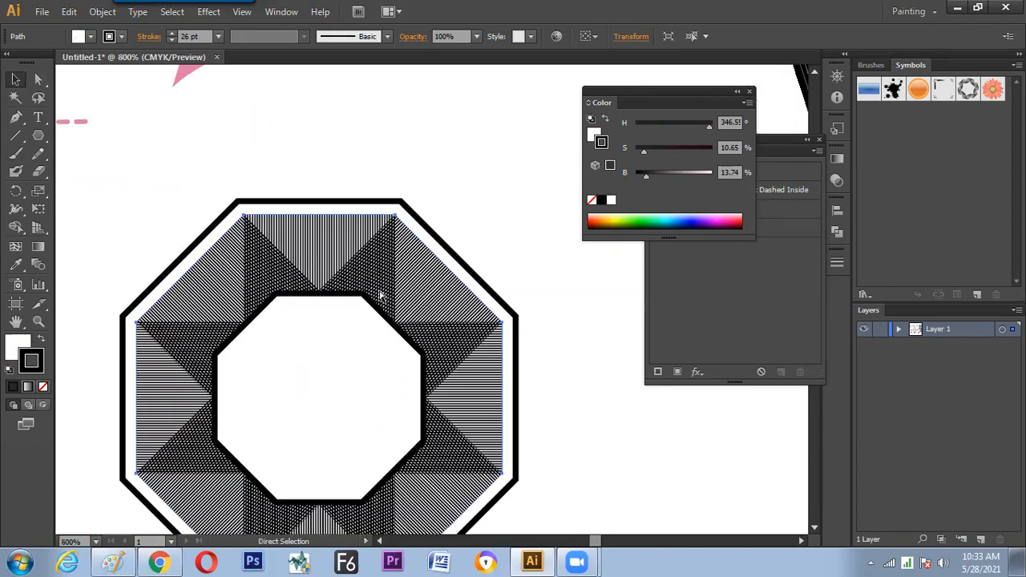
key("ctrl+equal")
left_click_drag(297, 293, 428, 238)
left_click_drag(212, 303, 305, 296)
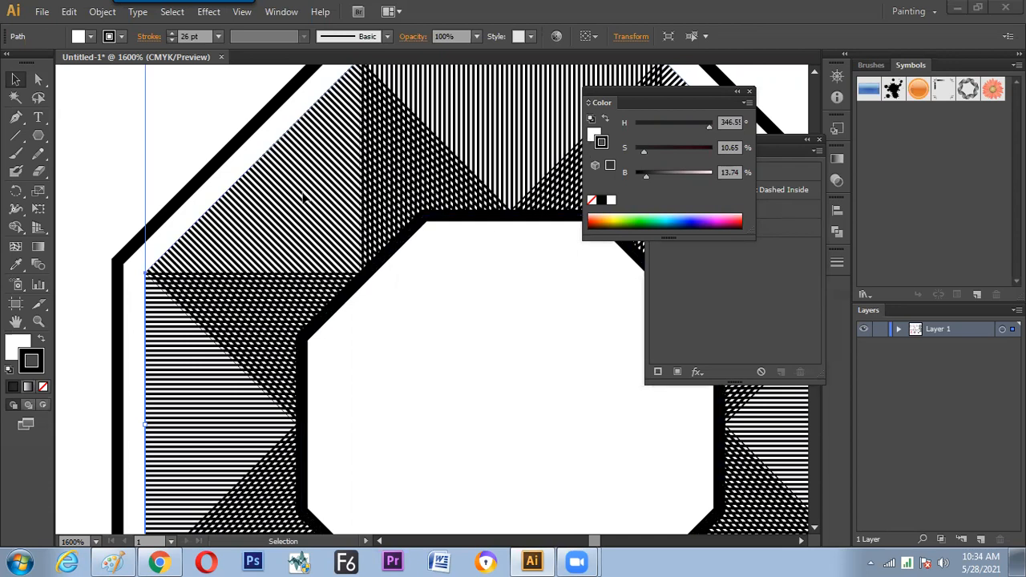
- Increase the striped octagon's stroke weight to 32 pt
left_click(172, 33)
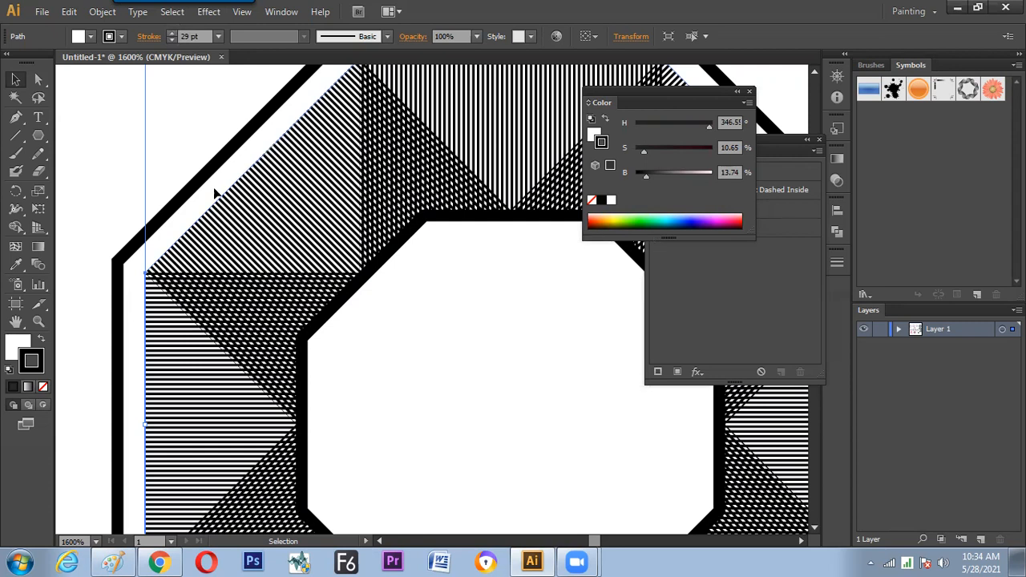
left_click(172, 33)
left_click(172, 33)
left_click(172, 32)
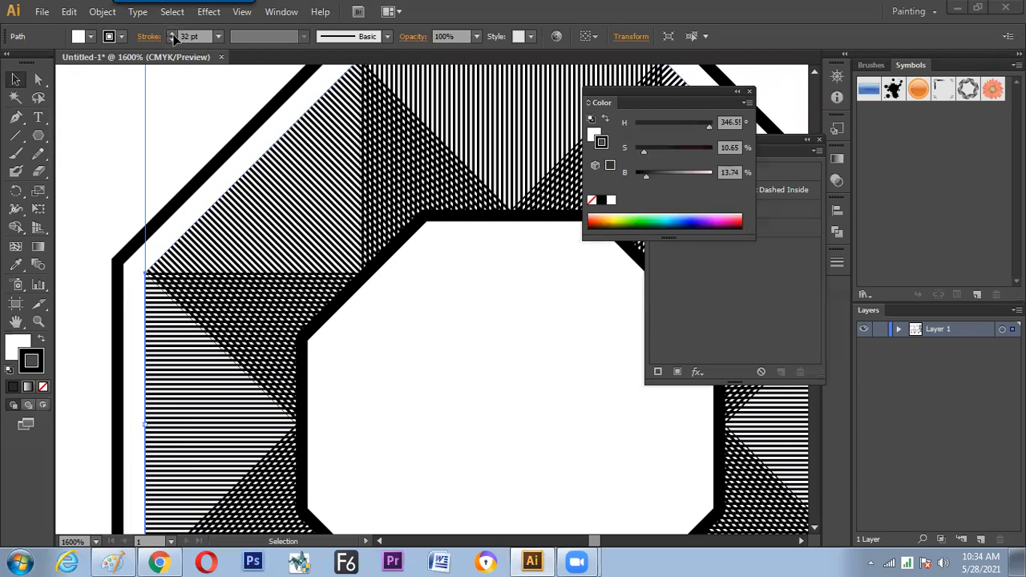
left_click(171, 33)
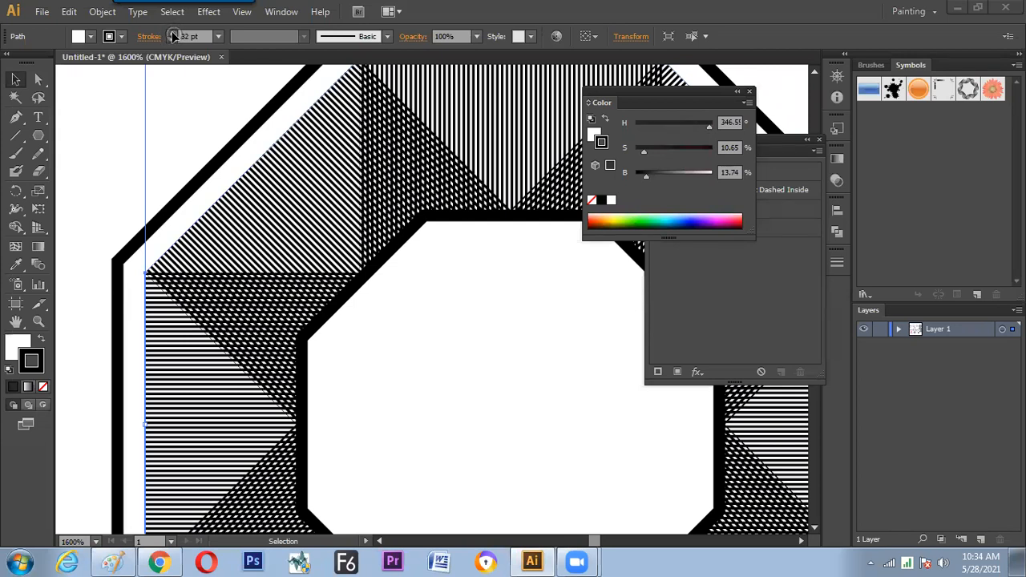
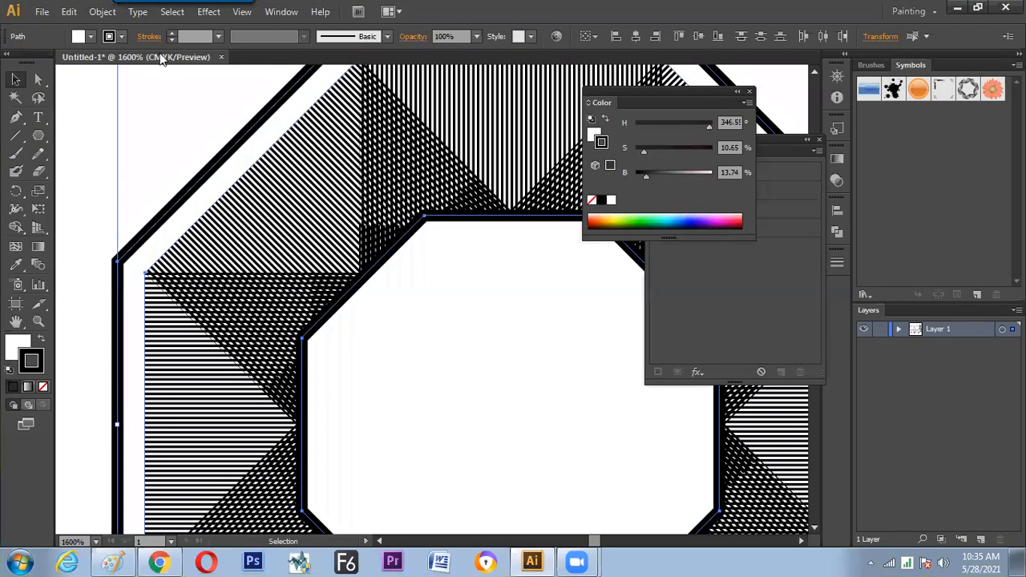
- Open the stroke settings for the selected octagons
left_click(149, 38)
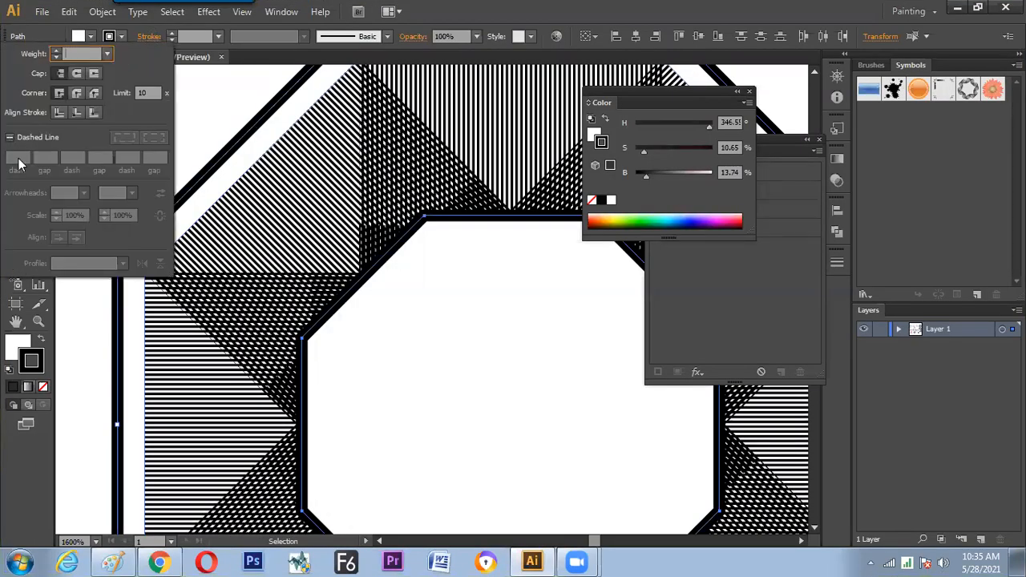
- Turn off the dashed line on the selected octagon paths and deselect them
left_click(10, 138)
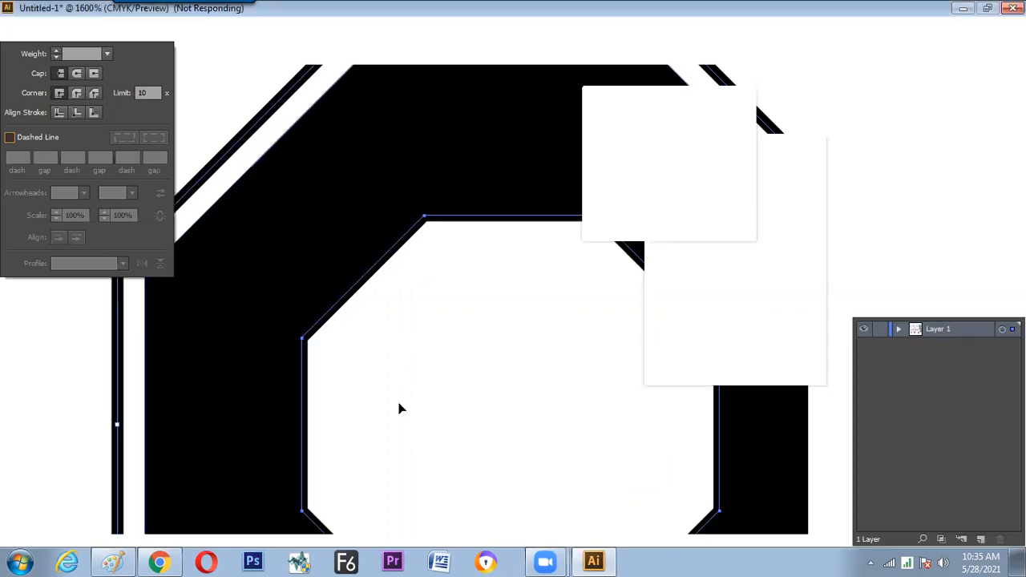
key("a")
key("ctrl+minus")
key("ctrl+minus")
key("ctrl+minus")
key("ctrl+minus")
key("ctrl+minus")
key("ctrl+minus")
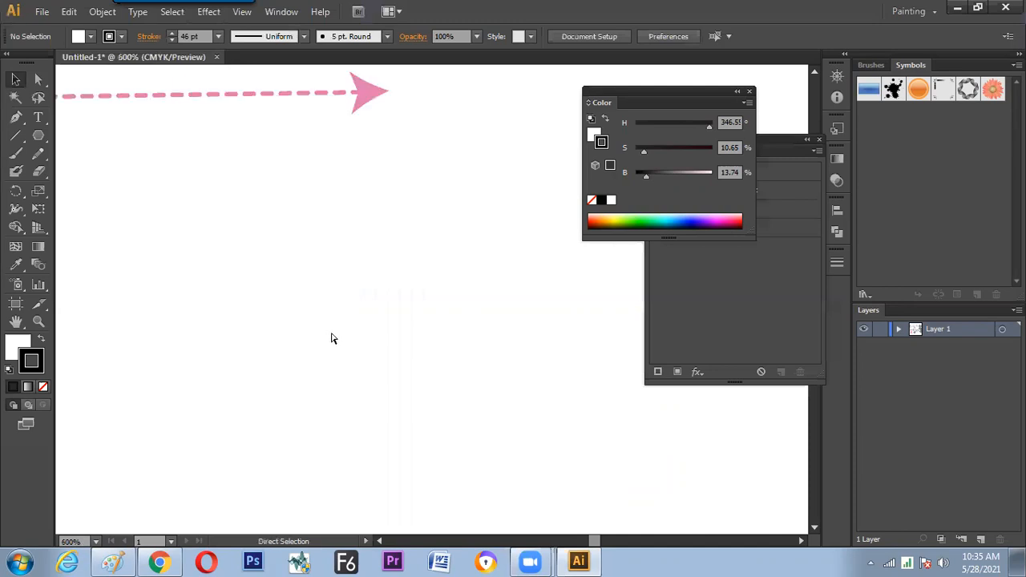
left_click_drag(278, 303, 327, 366)
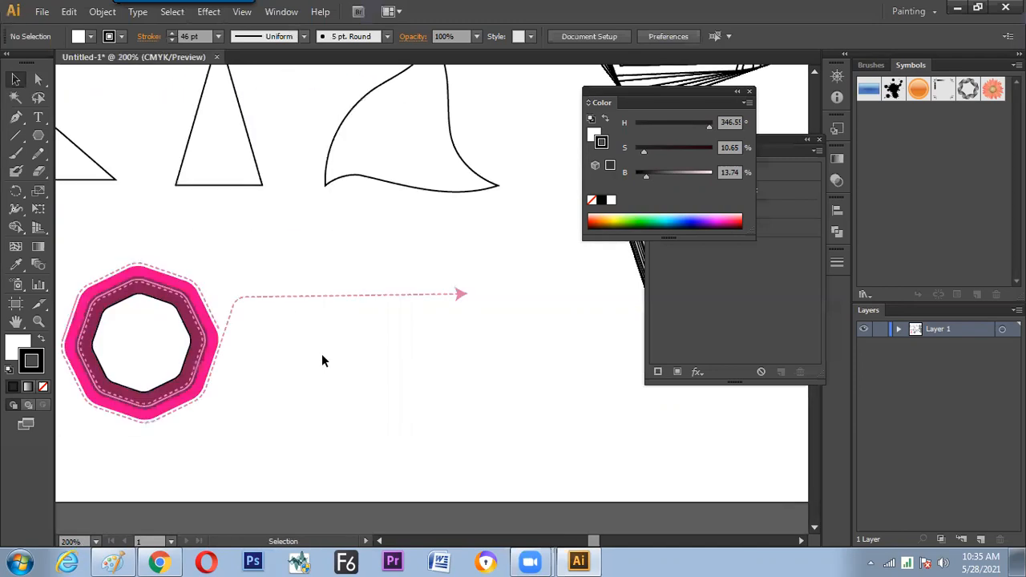
- Create a new document with the default settings and draw a five-pointed star with an outer radius of about 4.44 cm
key("ctrl+n")
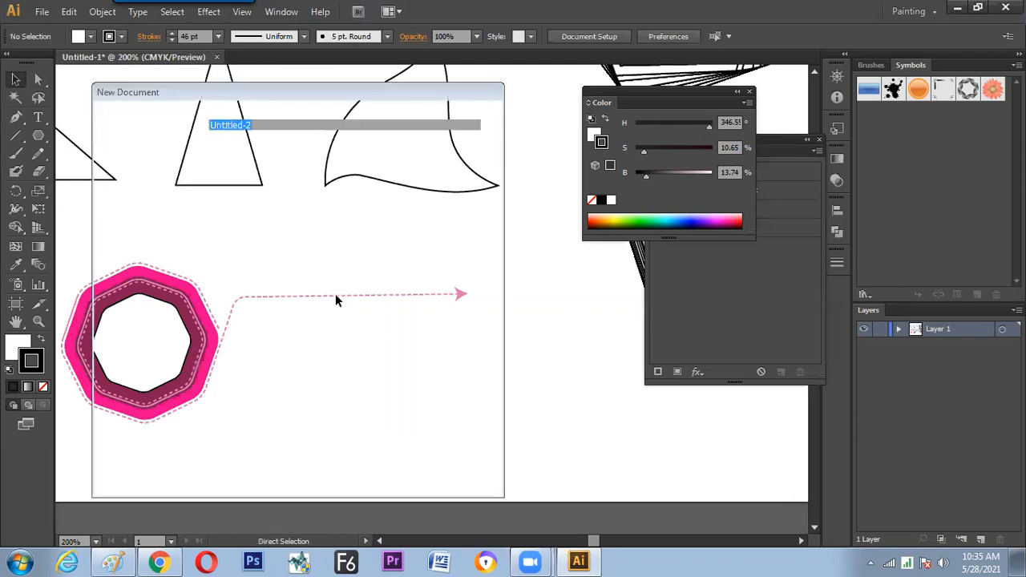
key("Return")
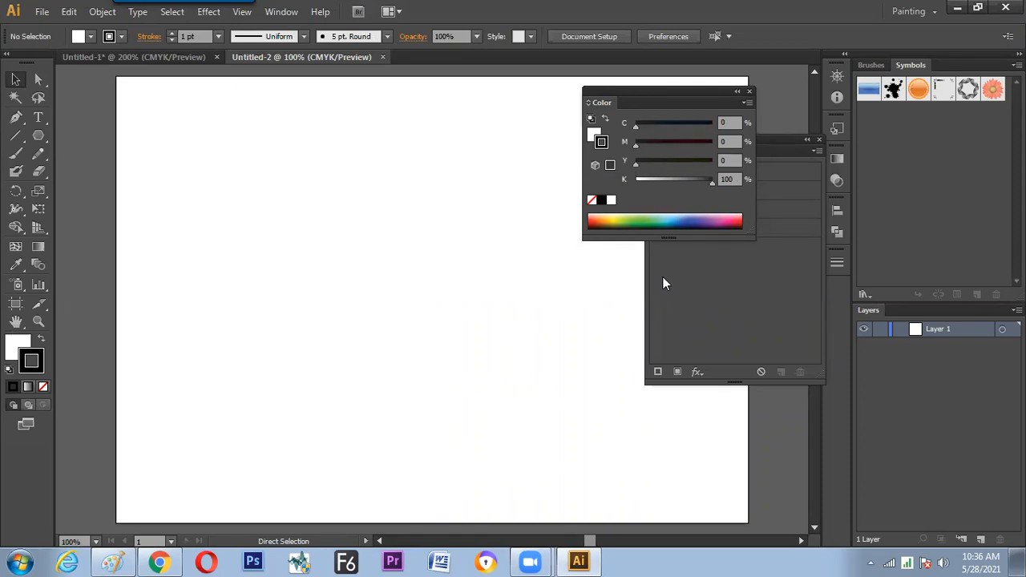
left_click_drag(38, 136, 114, 210)
left_click_drag(251, 228, 307, 279)
left_click_drag(41, 138, 104, 189)
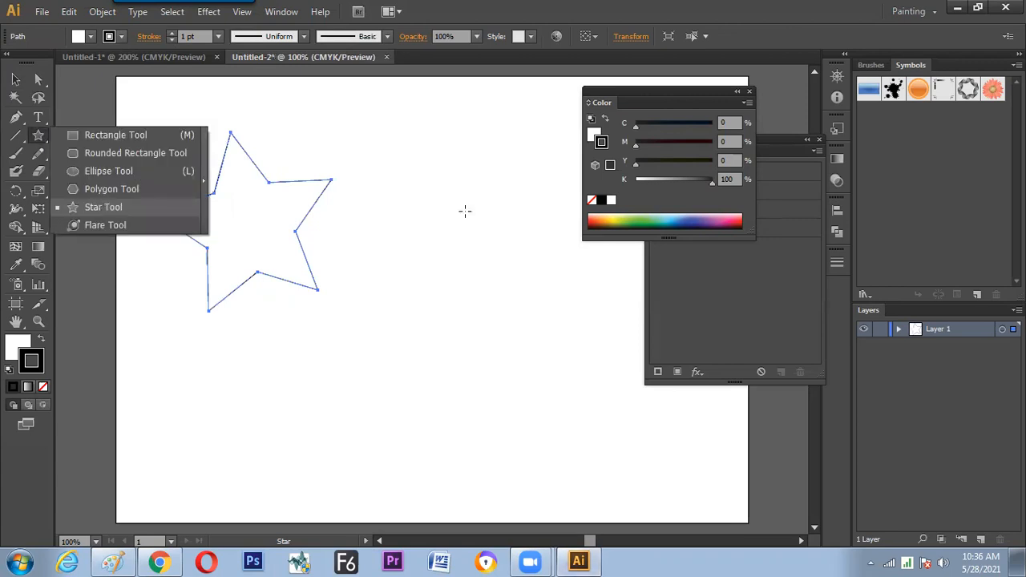
left_click(531, 251)
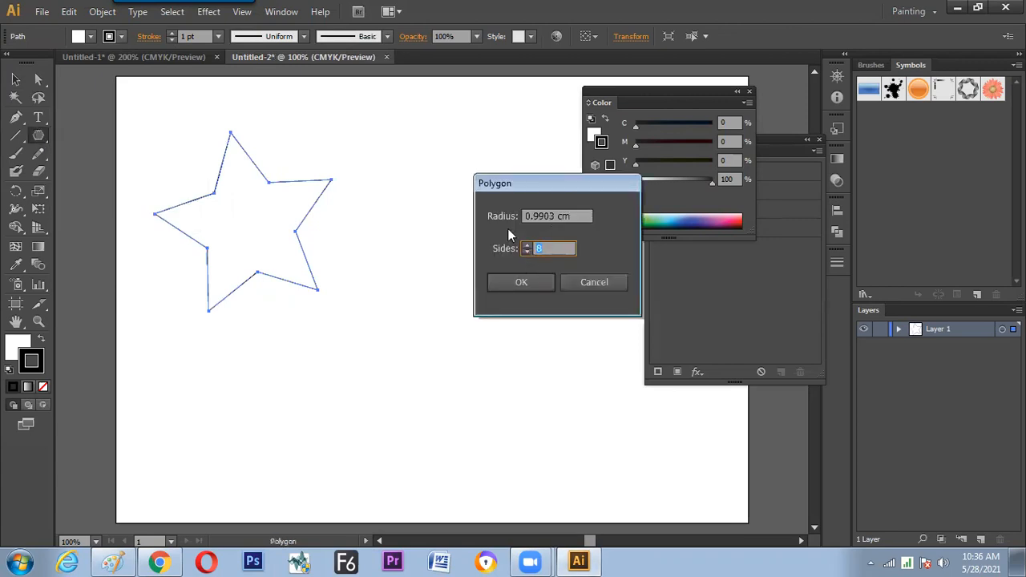
left_click(566, 281)
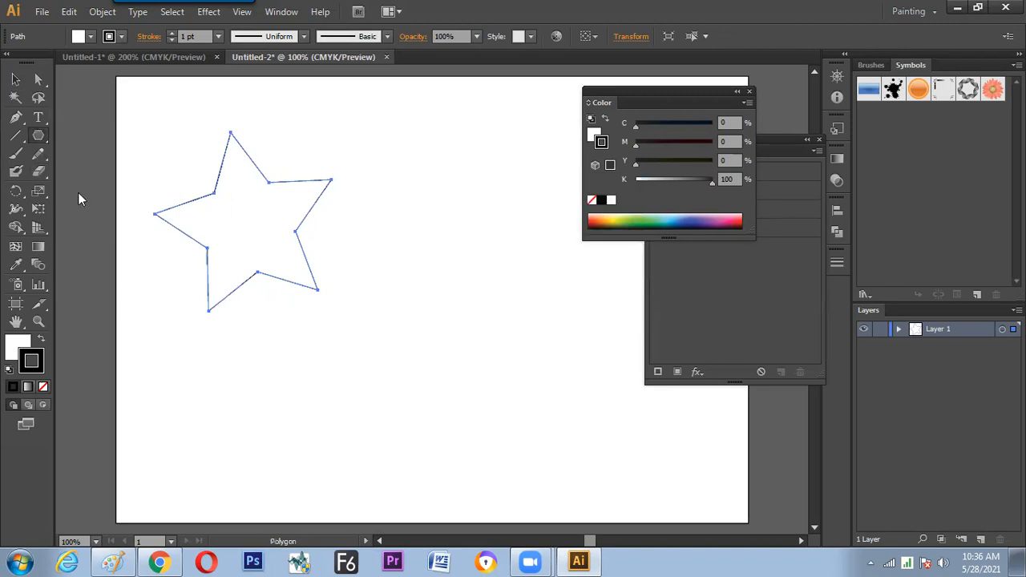
- Create a 5-point star with both radii set to 4.4428 cm beside the existing star
left_click_drag(38, 135, 204, 202)
left_click(442, 225)
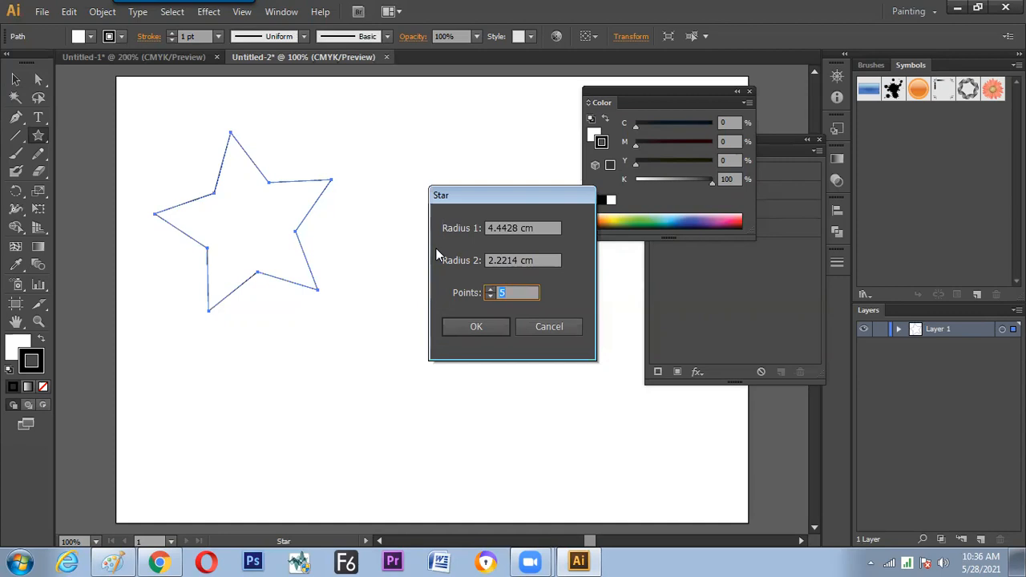
key("Tab")
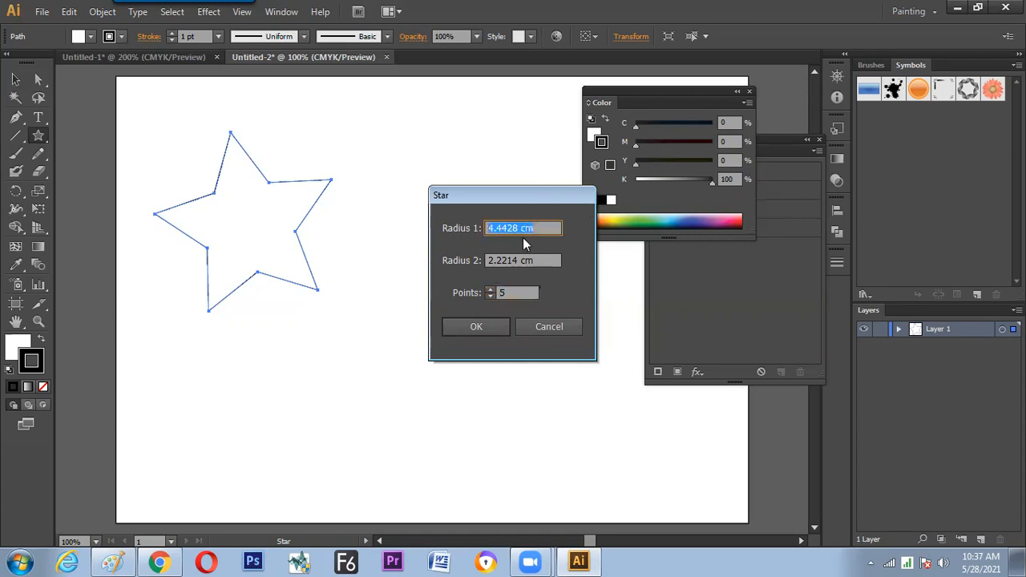
key("ctrl+c")
key("Tab")
key("ctrl+v")
left_click(475, 327)
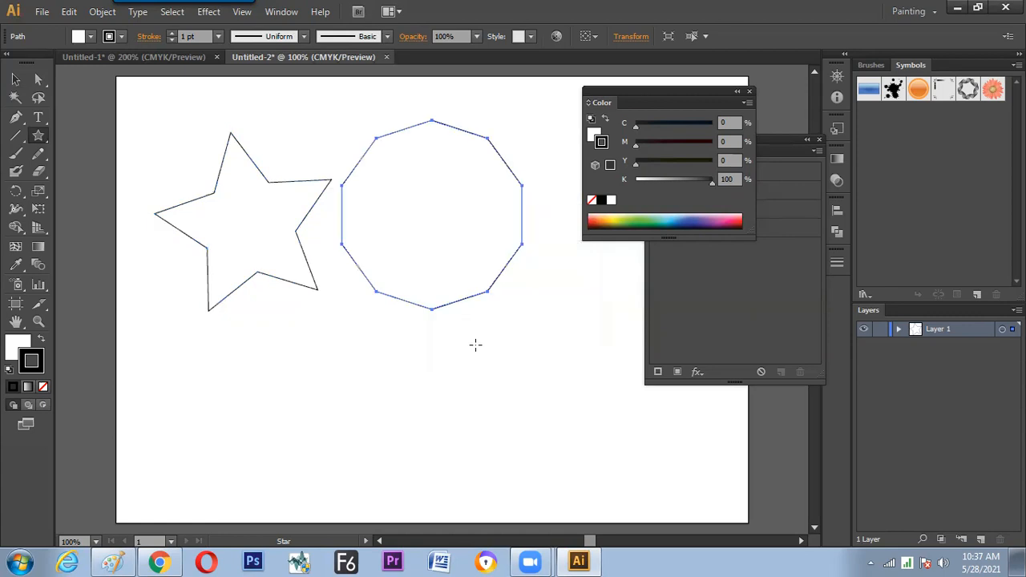
- Move the ten-sided shape slightly down and away from the five-pointed star
left_click(18, 81)
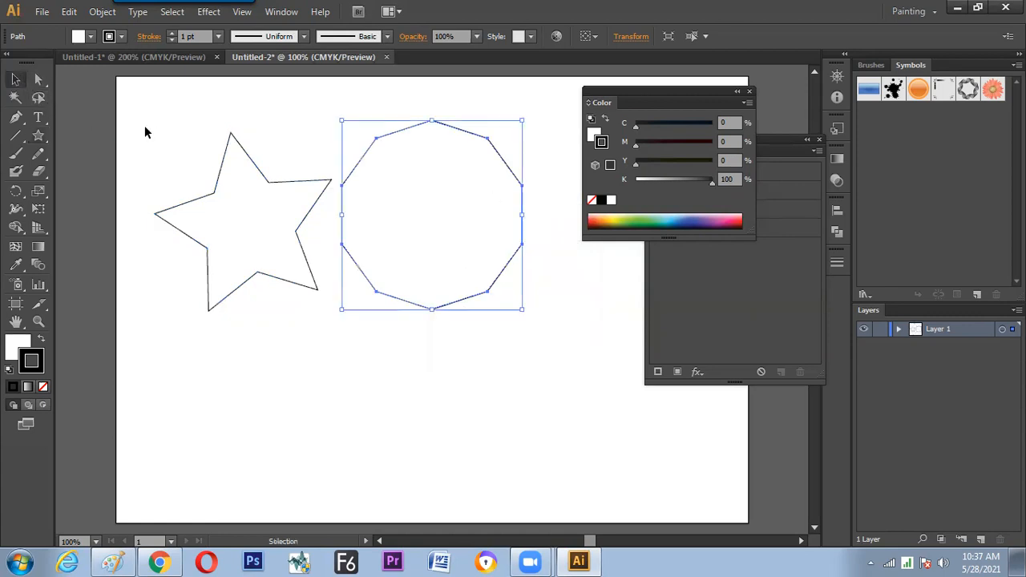
left_click_drag(390, 182, 464, 241)
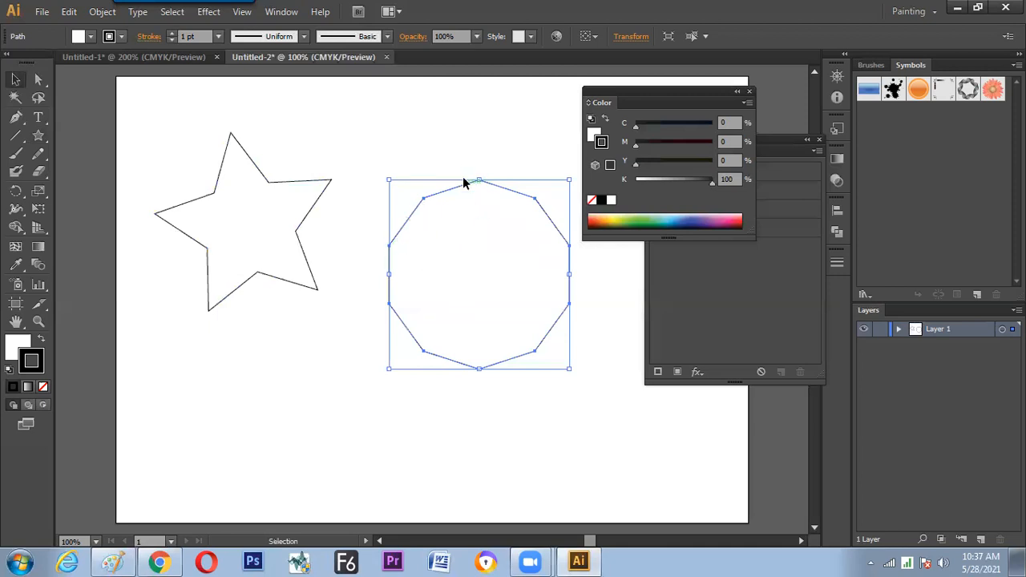
left_click_drag(445, 196, 419, 167)
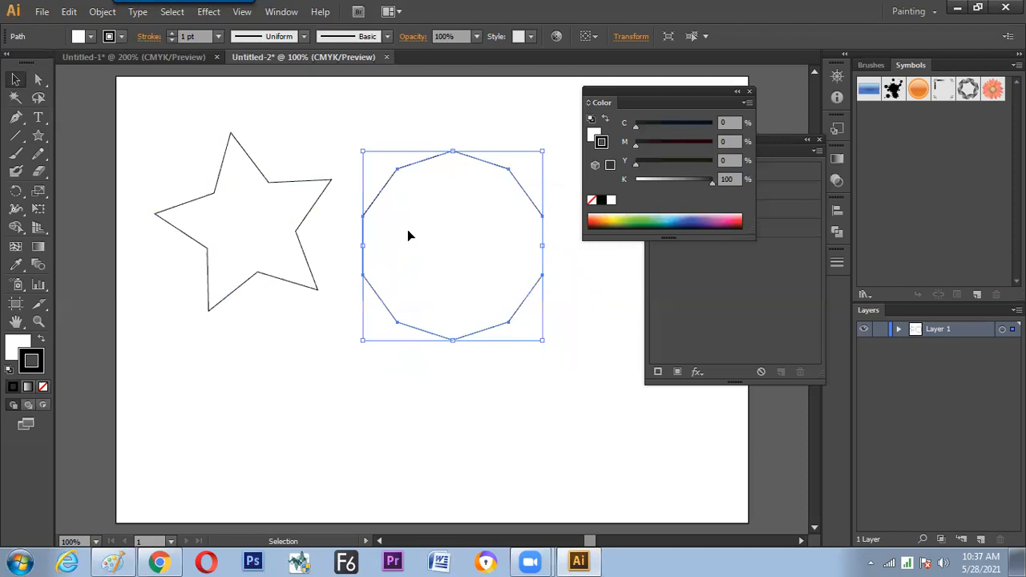
- Move the five-pointed star down about 0.86 cm and delete the ten-sided shape
left_click_drag(309, 269, 309, 288)
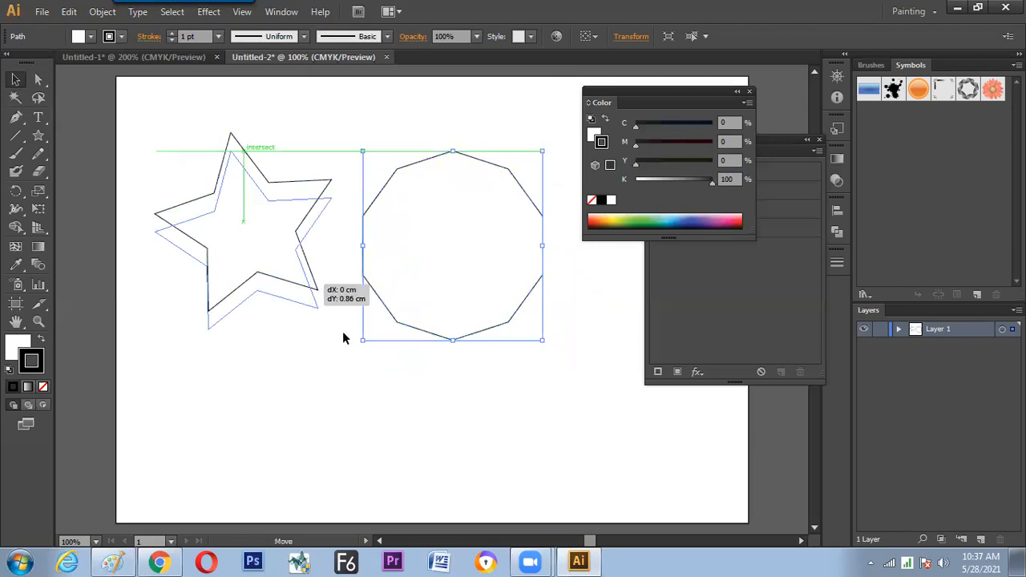
left_click(362, 300)
left_click(378, 276)
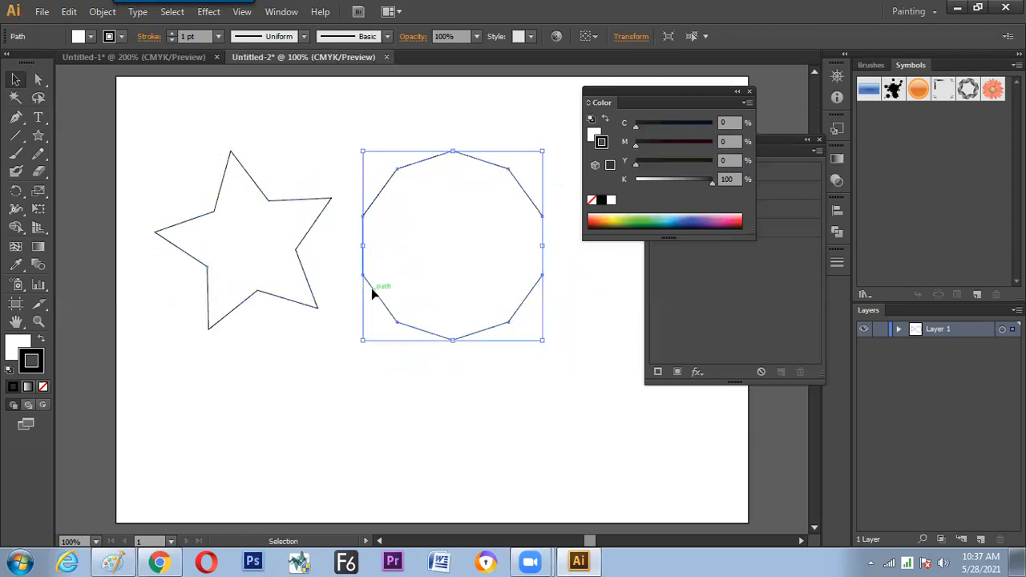
left_click(289, 288)
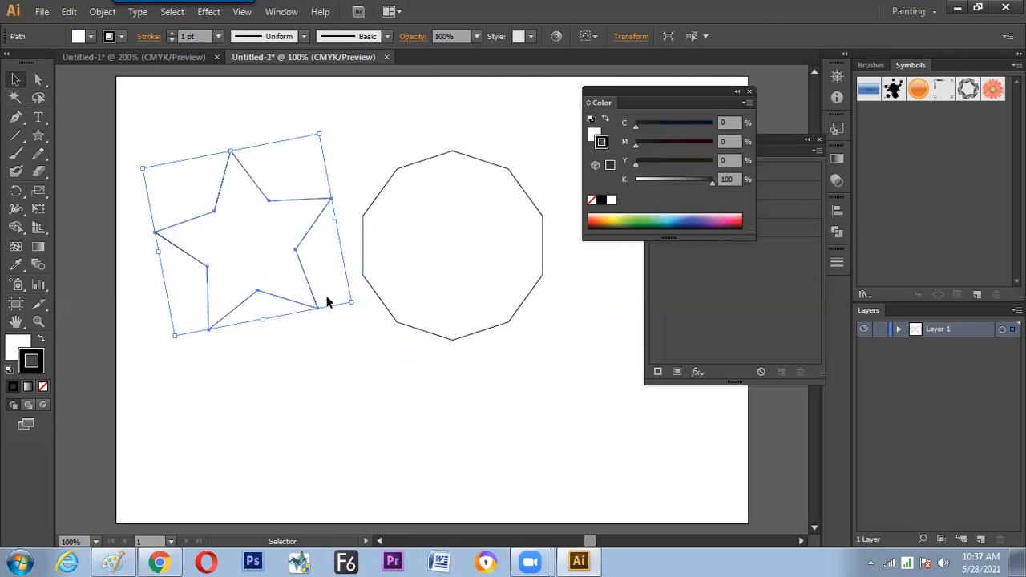
left_click(380, 265)
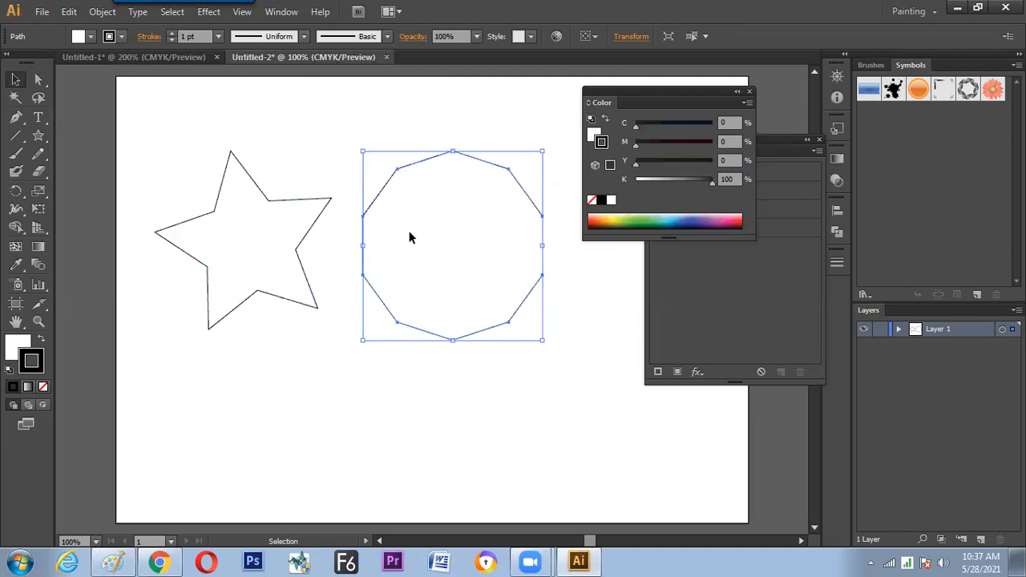
key("Delete")
- Draw a spiral of many rotated, growing five-pointed star copies beside the large star, raising and lowering the point count while drawing
left_click(40, 136)
left_click_drag(447, 247, 461, 319)
key("Up")
key("Up")
key("Up")
key("Up")
key("Up")
key("Up")
key("Up")
key("Up")
key("Down")
key("Down")
key("Down")
key("Down")
key("Down")
key("Down")
key("Down")
key("Down")
- Move the whole spiral of star copies up about 2.76 cm and left about 0.27 cm
key("v")
left_click(501, 340)
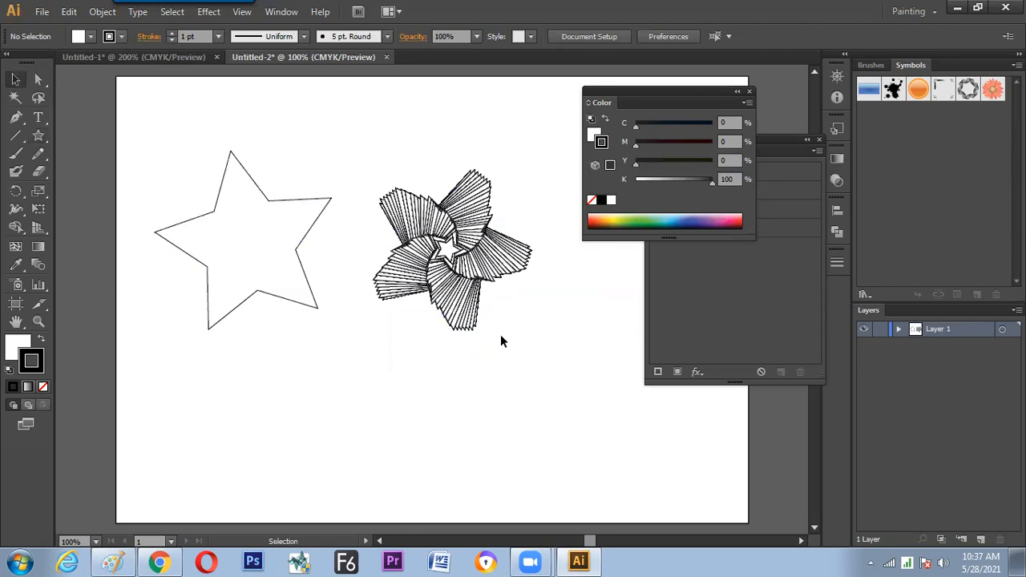
left_click(443, 240)
left_click_drag(453, 186, 191, 225)
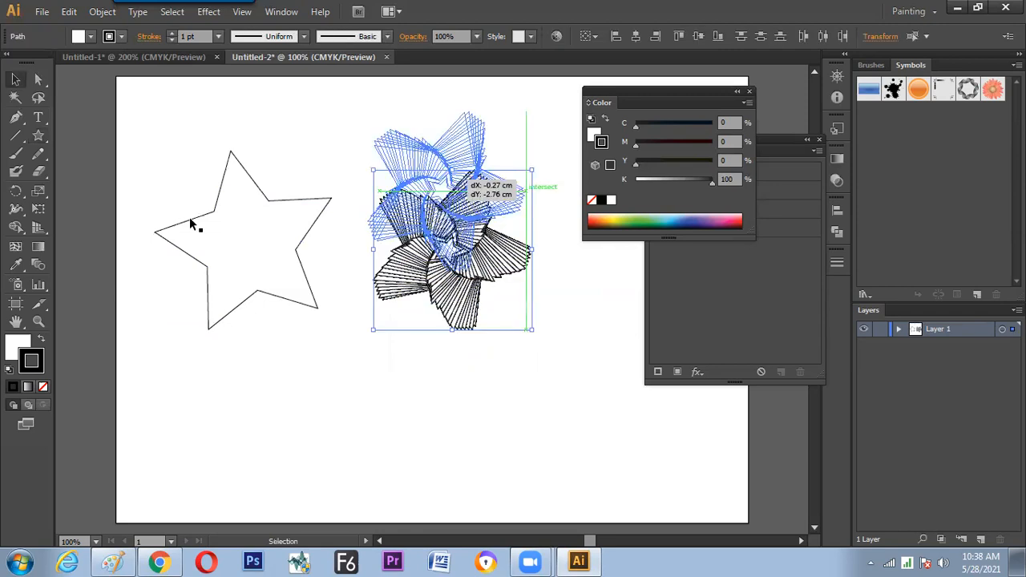
- Draw an upright five-pointed star with collinear arm edges below the spiral, and a smaller five-pointed star beside it
left_click(42, 141)
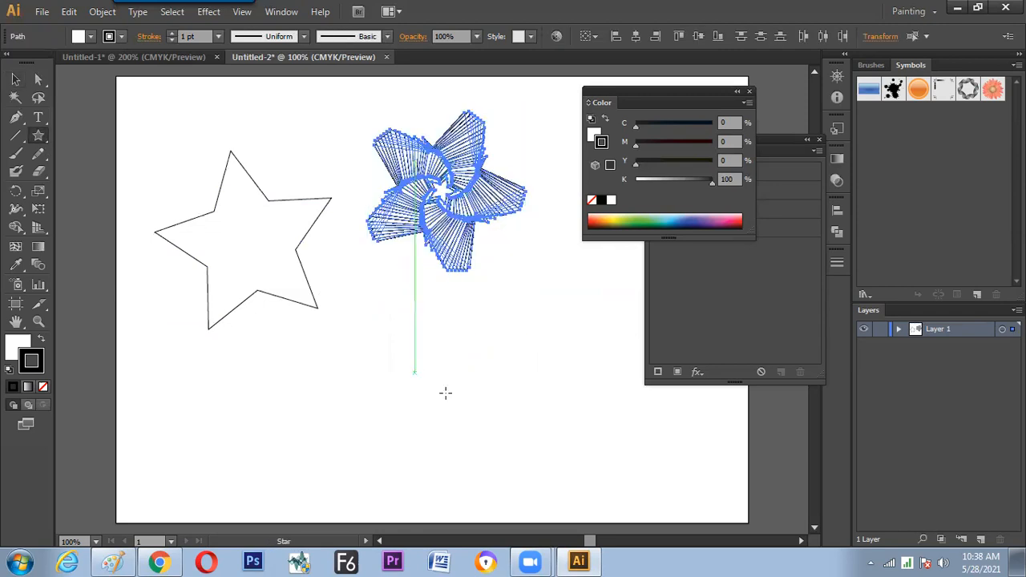
left_click_drag(414, 373, 450, 396)
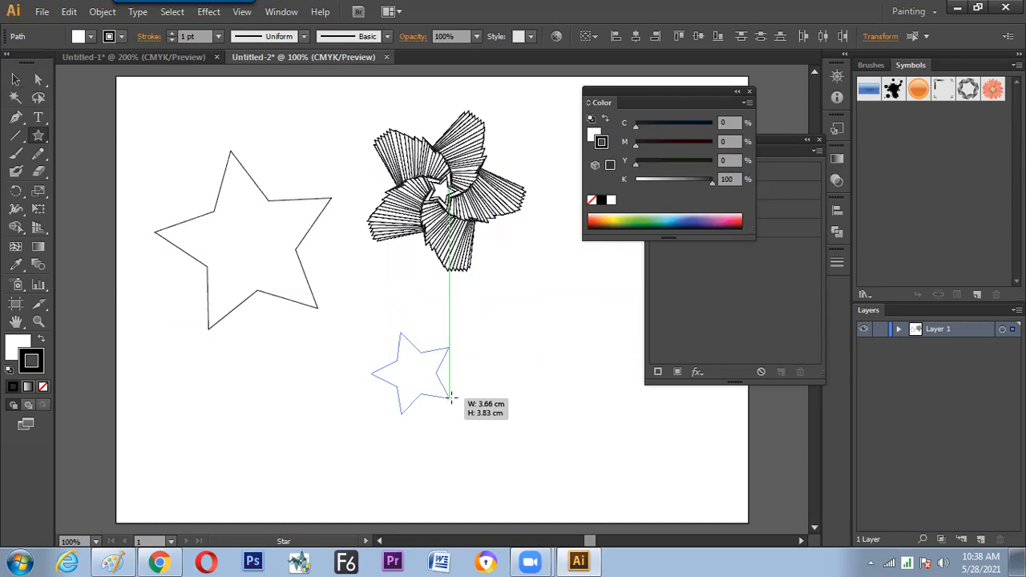
key("alt")
left_click_drag(450, 396, 474, 423)
left_click_drag(465, 427, 465, 423)
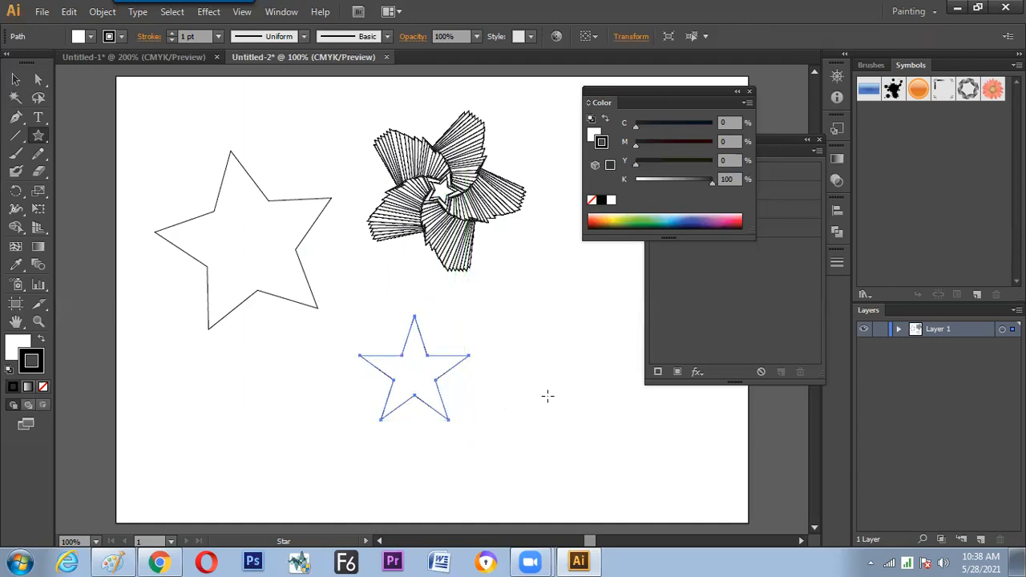
left_click_drag(457, 356, 410, 355)
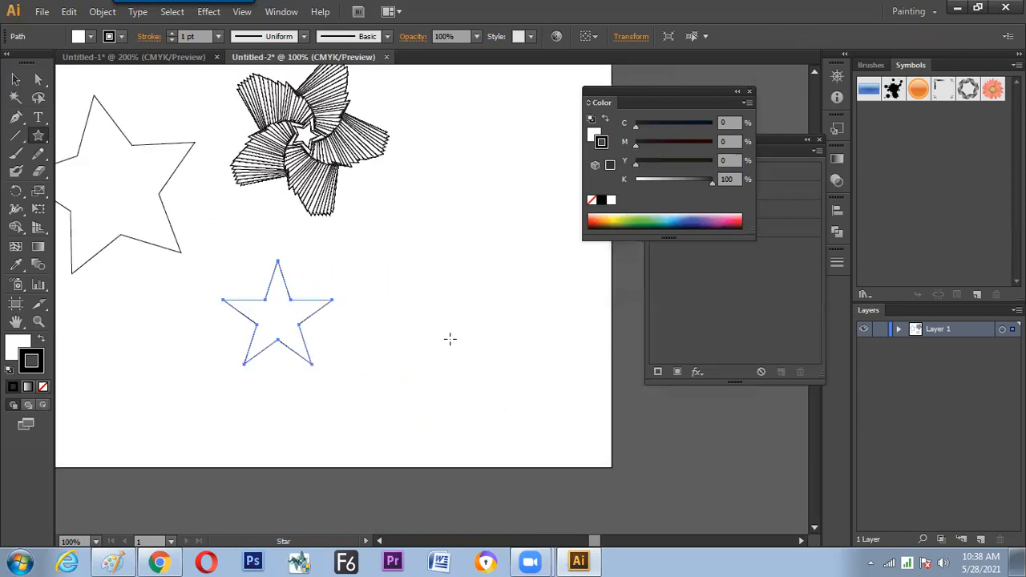
mouse_move(454, 308)
left_mouse_down()
mouse_move(484, 342)
mouse_move(514, 412)
mouse_move(454, 313)
mouse_move(483, 351)
mouse_move(492, 335)
mouse_move(462, 360)
left_mouse_up()
- Switch to Paint and handwrite "Ctrl + drag in" with the brush
left_click(120, 560)
mouse_move(343, 214)
left_mouse_down()
mouse_move(347, 240)
mouse_move(376, 238)
left_mouse_up()
left_click_drag(386, 233, 393, 240)
left_click_drag(420, 228, 423, 240)
left_click_drag(431, 230, 449, 238)
mouse_move(465, 228)
left_mouse_down()
mouse_move(456, 245)
mouse_move(533, 230)
left_mouse_up()
left_click(490, 219)
left_click_drag(550, 210, 554, 229)
left_click_drag(548, 220, 560, 219)
left_click_drag(561, 219, 582, 226)
key("ctrl+z")
key("ctrl+z")
key("ctrl+z")
- Complete the first handwritten line with "star Tool"
left_click_drag(559, 218, 578, 228)
mouse_move(579, 229)
left_mouse_down()
mouse_move(608, 228)
mouse_move(617, 206)
left_mouse_up()
left_click_drag(625, 215, 622, 218)
left_click_drag(635, 214, 639, 223)
left_click(646, 229)
- Handwrite "INCREASE The outer Radious" as a second line and end it with a circled star
left_click_drag(508, 272, 509, 282)
left_click_drag(518, 279, 536, 272)
mouse_move(546, 266)
left_mouse_down()
mouse_move(541, 275)
mouse_move(563, 276)
left_mouse_up()
left_click_drag(563, 263, 585, 274)
left_click_drag(596, 261, 591, 267)
left_click_drag(610, 255, 613, 264)
left_click(624, 253)
mouse_move(603, 261)
left_mouse_down()
mouse_move(632, 261)
mouse_move(640, 243)
left_mouse_up()
left_click_drag(641, 245, 659, 258)
mouse_move(680, 247)
left_mouse_down()
mouse_move(673, 255)
mouse_move(688, 255)
left_mouse_up()
mouse_move(691, 255)
left_mouse_down()
mouse_move(699, 245)
mouse_move(706, 253)
left_mouse_up()
left_click_drag(703, 250, 742, 247)
mouse_move(740, 226)
left_mouse_down()
mouse_move(766, 249)
mouse_move(759, 243)
left_mouse_up()
left_click_drag(770, 228, 779, 245)
left_click_drag(787, 226, 794, 242)
mouse_move(797, 232)
left_mouse_down()
mouse_move(808, 241)
mouse_move(800, 247)
left_mouse_up()
mouse_move(836, 223)
left_mouse_down()
mouse_move(825, 239)
mouse_move(840, 229)
mouse_move(808, 234)
left_mouse_up()
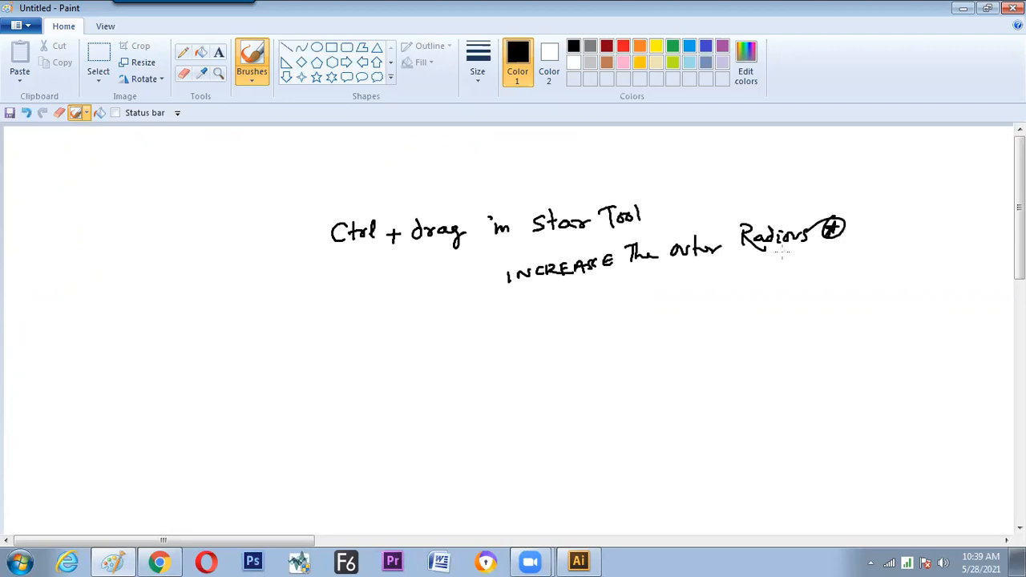
- Switch back to Illustrator and delete the small star beside the upright one
key("alt+Tab")
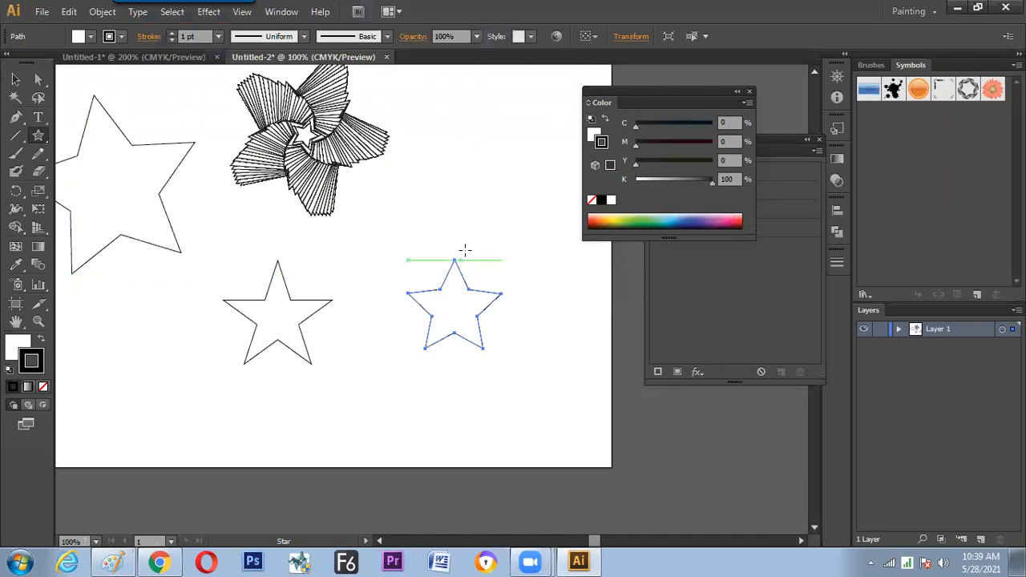
key("Delete")
- Try drawing a five-pointed star about 8.1 cm wide beside the upright star with an enlarged outer radius
left_click_drag(453, 264, 510, 336)
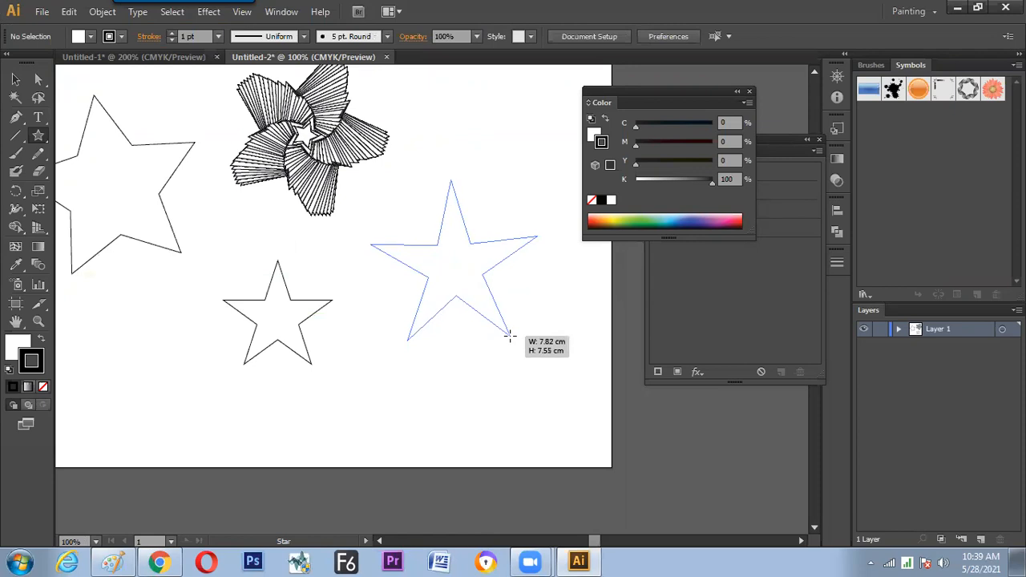
left_click_drag(510, 335, 512, 336)
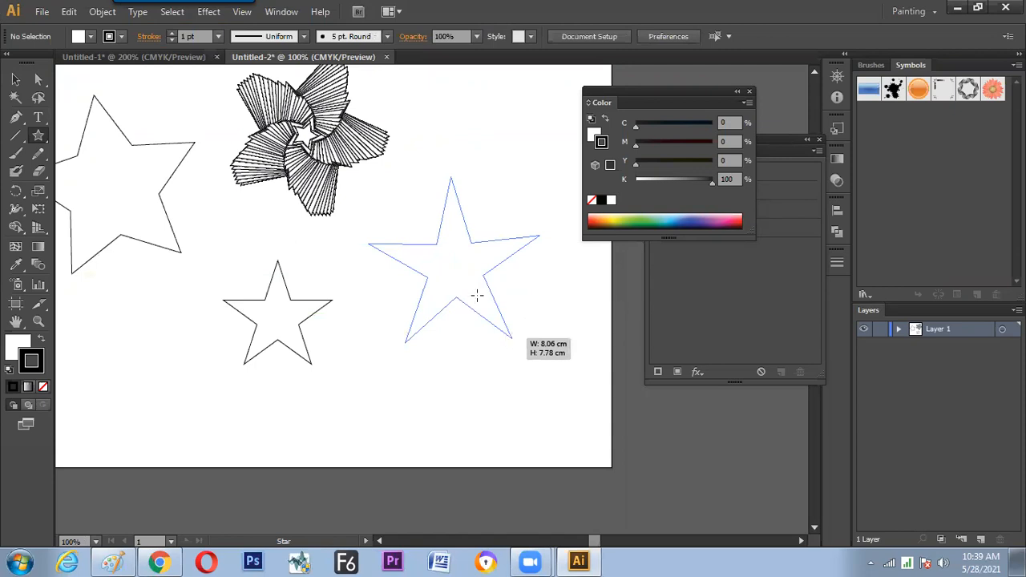
left_click_drag(477, 298, 490, 328)
key("ctrl+z")
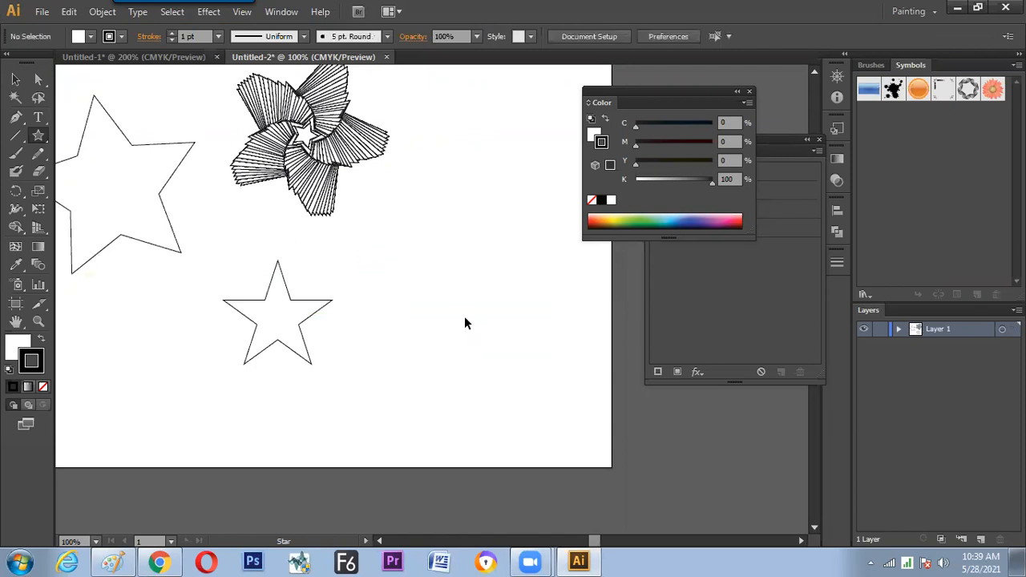
- Create a new default document and draw a long-armed five-pointed star about 14.9 cm wide, filled with nested copies shrinking toward its centre
key("ctrl+n")
key("Return")
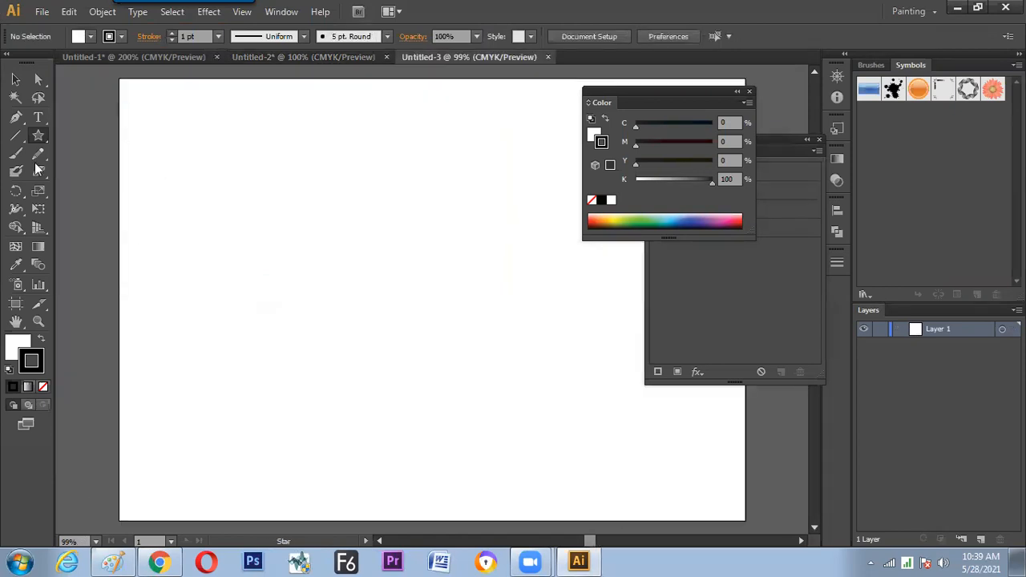
left_click_drag(309, 249, 420, 372)
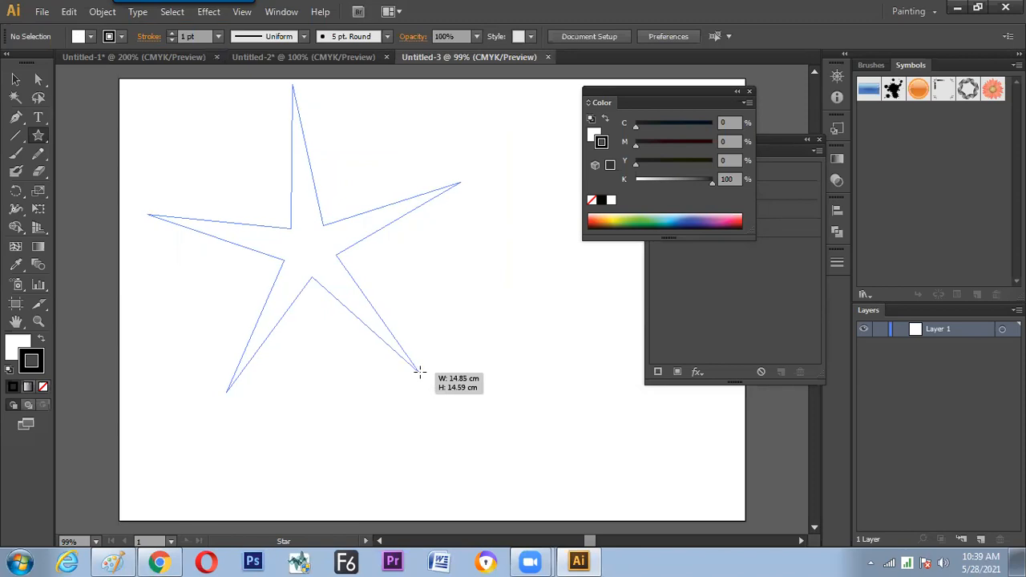
left_click_drag(418, 371, 331, 267)
key("asciitilde")
key("v")
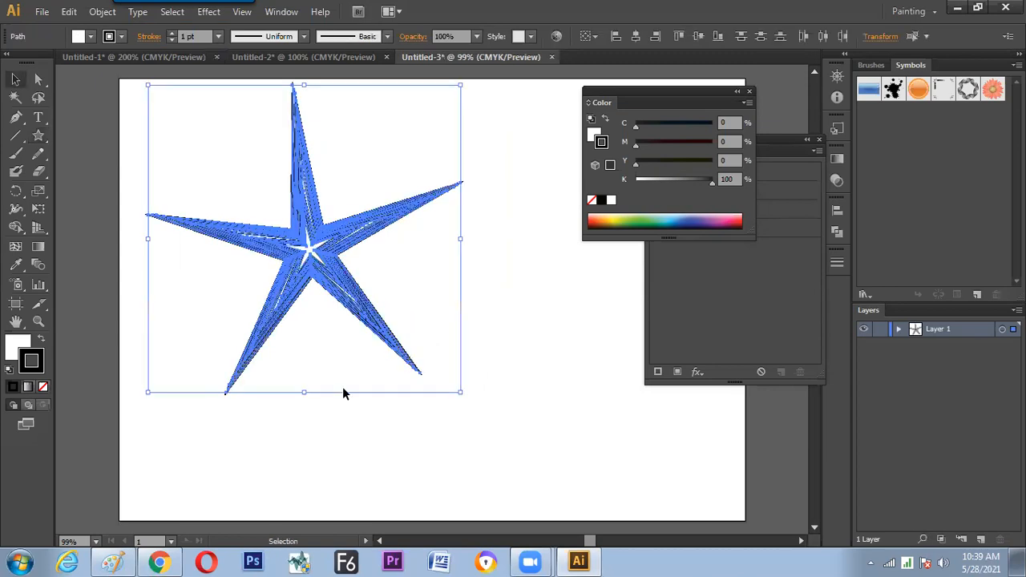
- Set the stroke weight of all the nested star copies to 0.25 pt
left_click(351, 383)
key("ctrl+a")
left_click(217, 37)
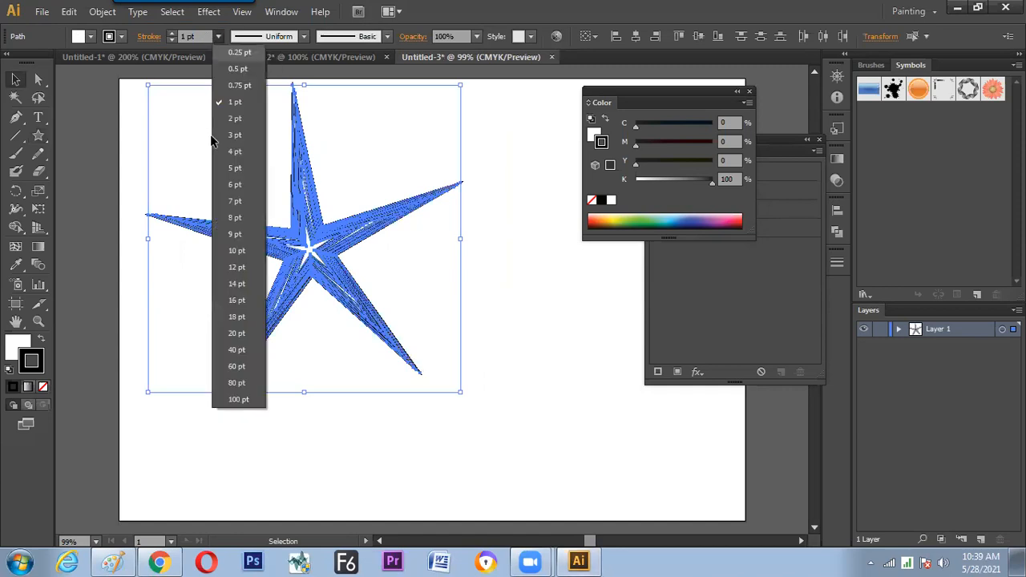
left_click(209, 146)
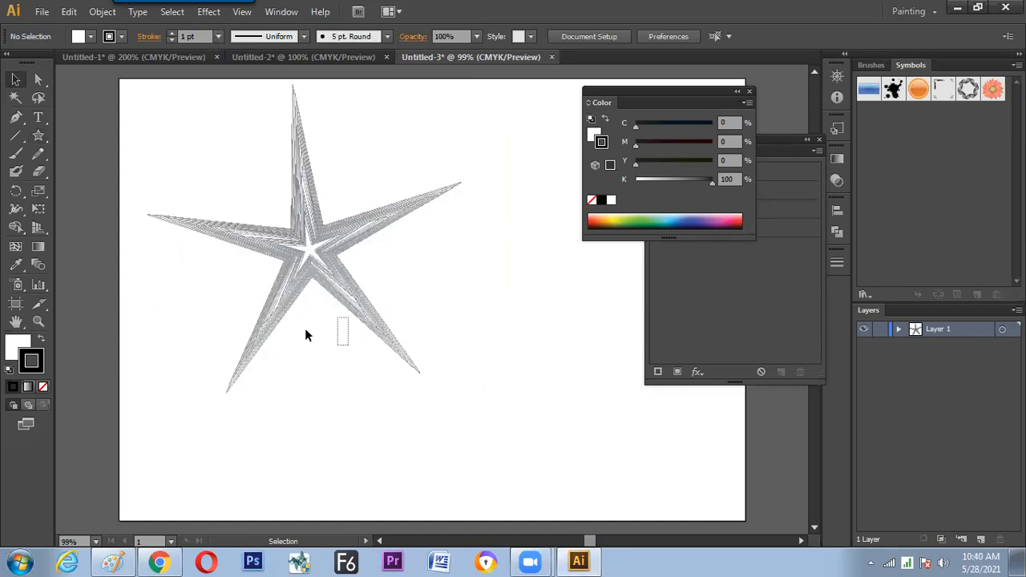
- Inspect the thin-lined nested star copies up close and delete all of them from the artboard
key("ctrl+a")
left_click(349, 397)
left_click(253, 231)
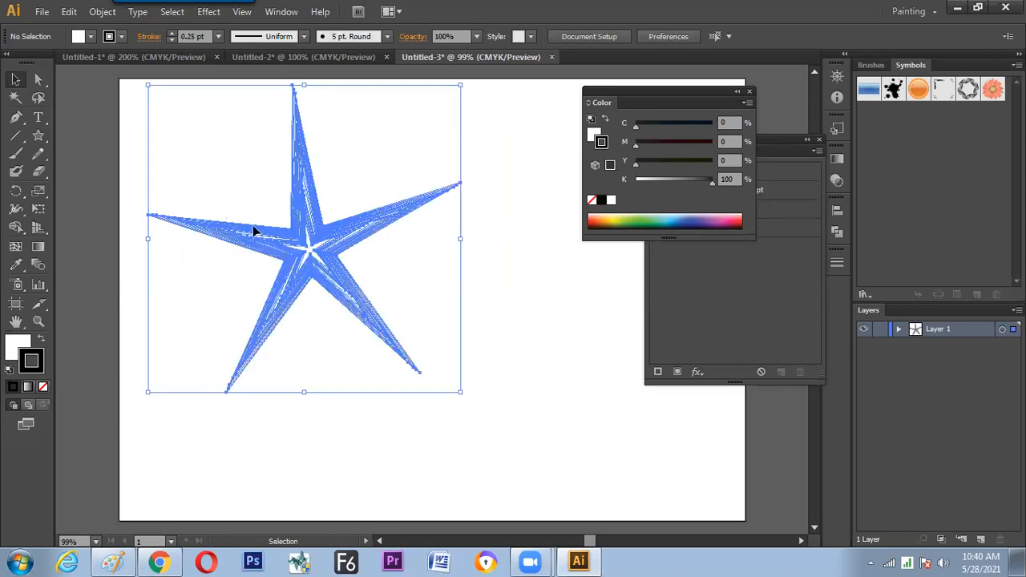
key("ctrl+plus")
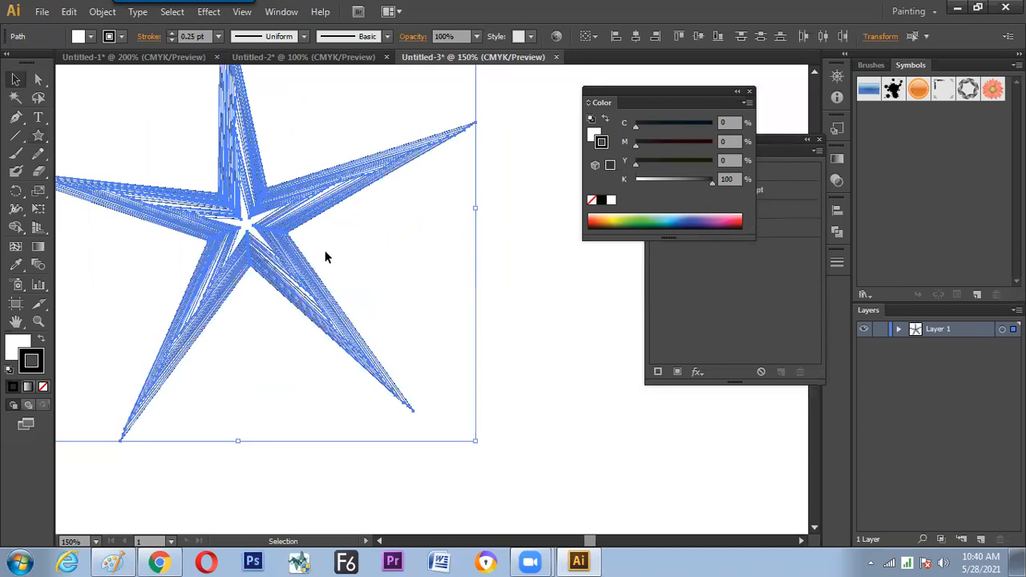
left_click(335, 276)
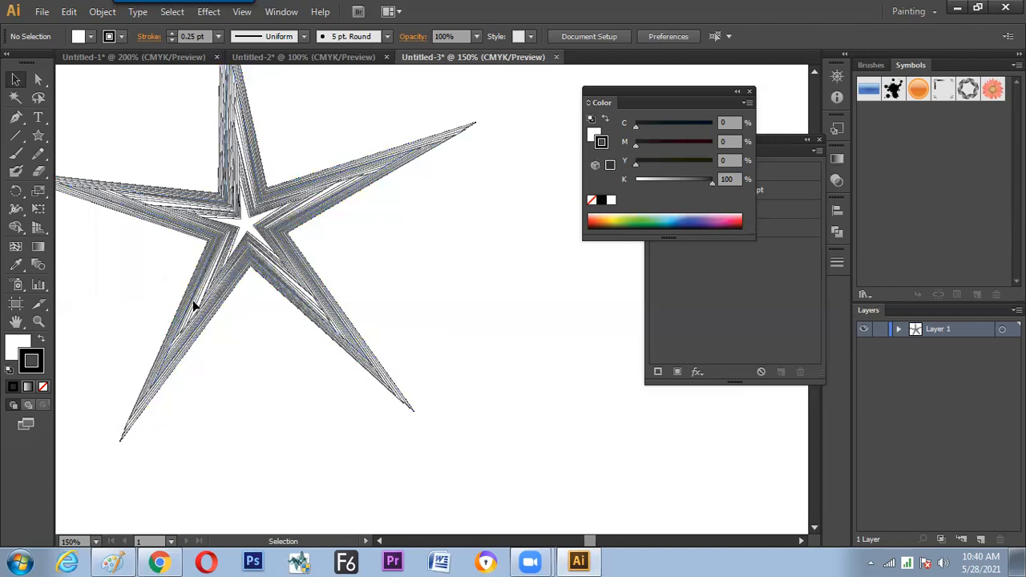
left_click(261, 271)
key("backslash")
key("Delete")
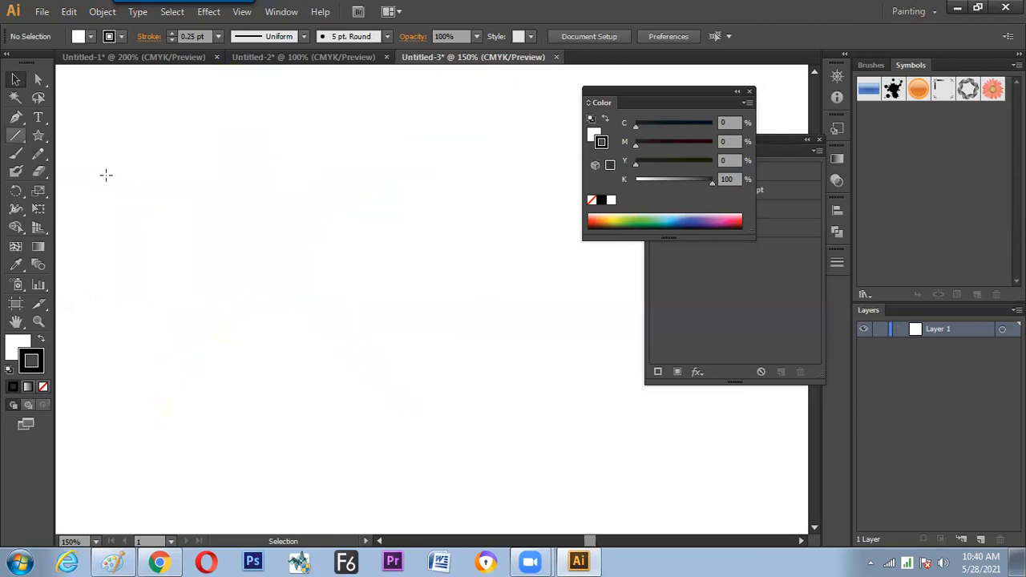
- Draw an upright three-pointed star with long narrow arms on the empty artboard
mouse_move(239, 237)
left_mouse_down()
mouse_move(297, 294)
mouse_move(305, 272)
mouse_move(316, 274)
left_mouse_up()
key("Down")
key("Down")
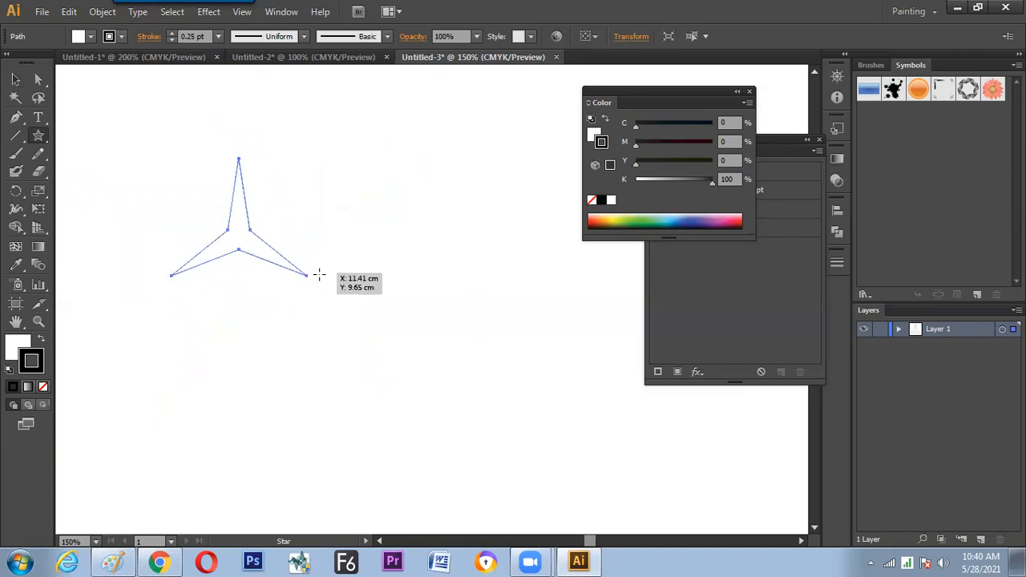
key("v")
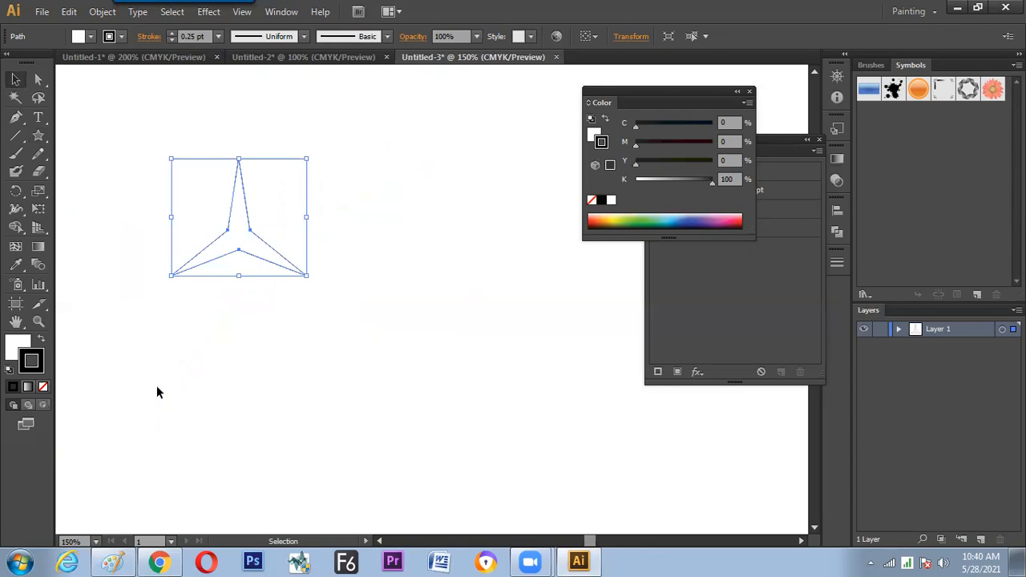
- Give the three-pointed star a black fill with no stroke and move it up and to the left on the artboard
key("shift+x")
left_click(234, 387)
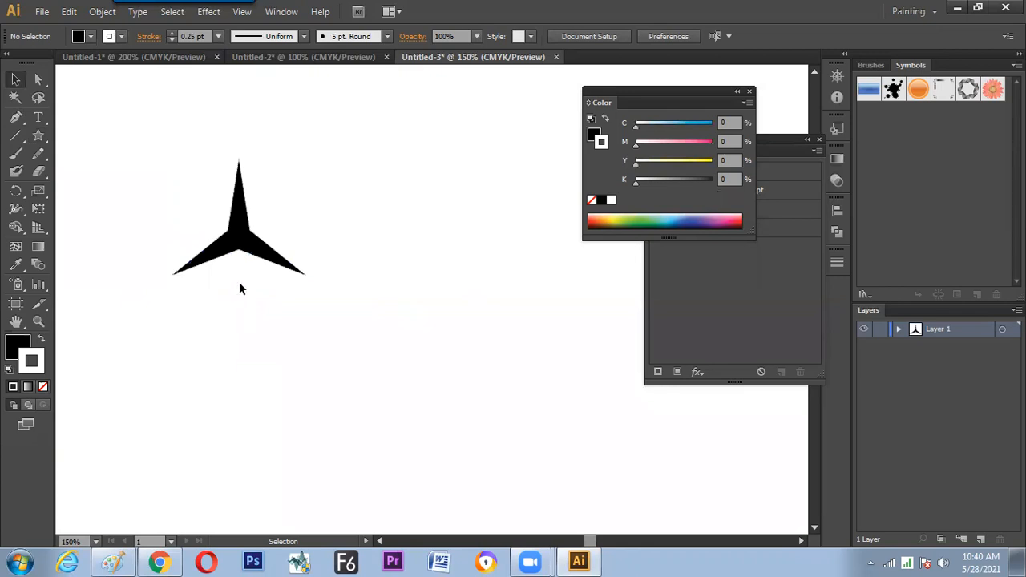
left_click(236, 250)
left_click(43, 387)
left_click(161, 359)
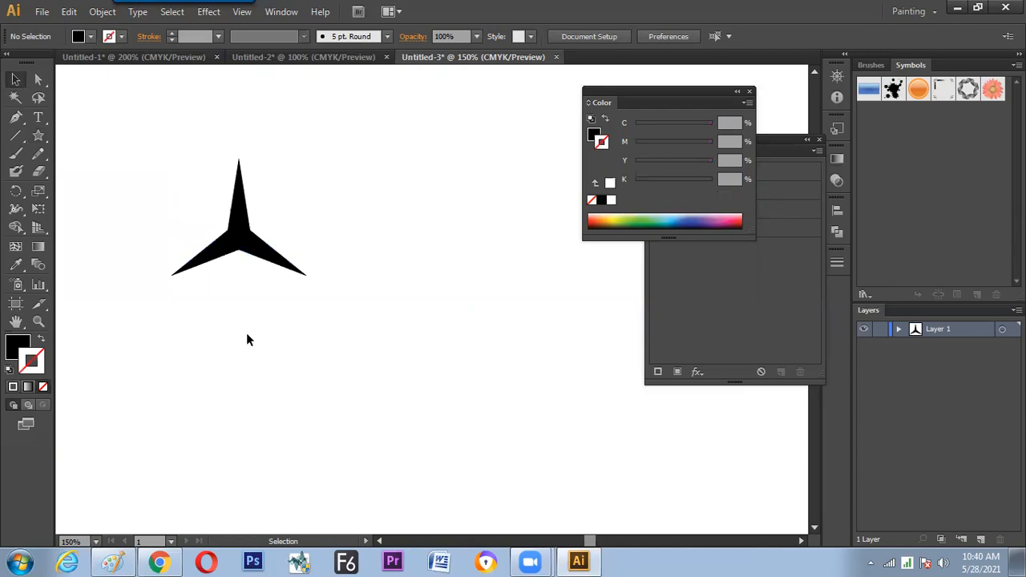
left_click_drag(246, 239, 212, 204)
- Try drawing a smaller three-pointed star beside the black one with a 1 pt black stroke and no fill
left_click(39, 136)
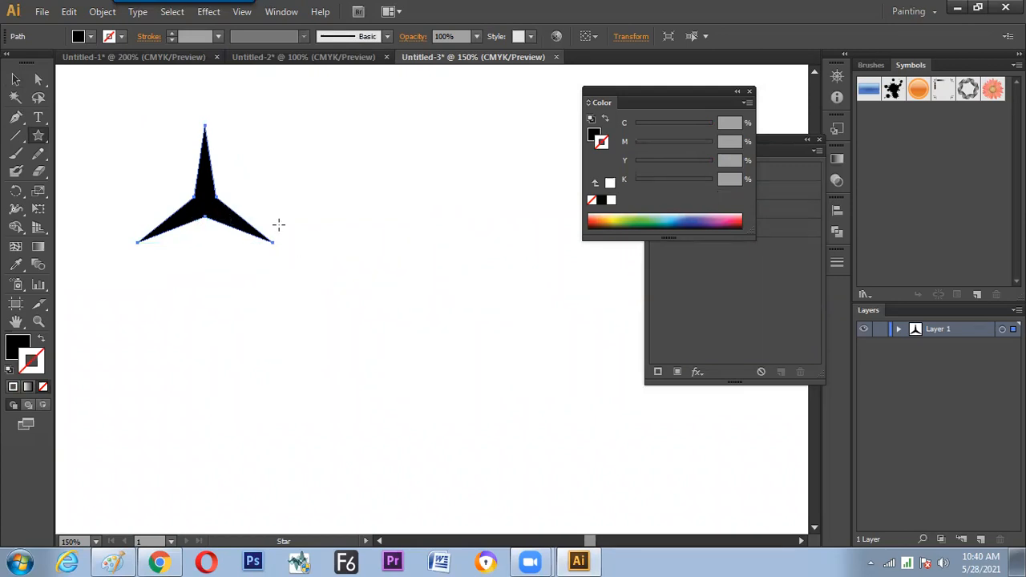
left_click_drag(405, 223, 454, 255)
key("ctrl+z")
left_click_drag(416, 228, 473, 283)
key("ctrl+z")
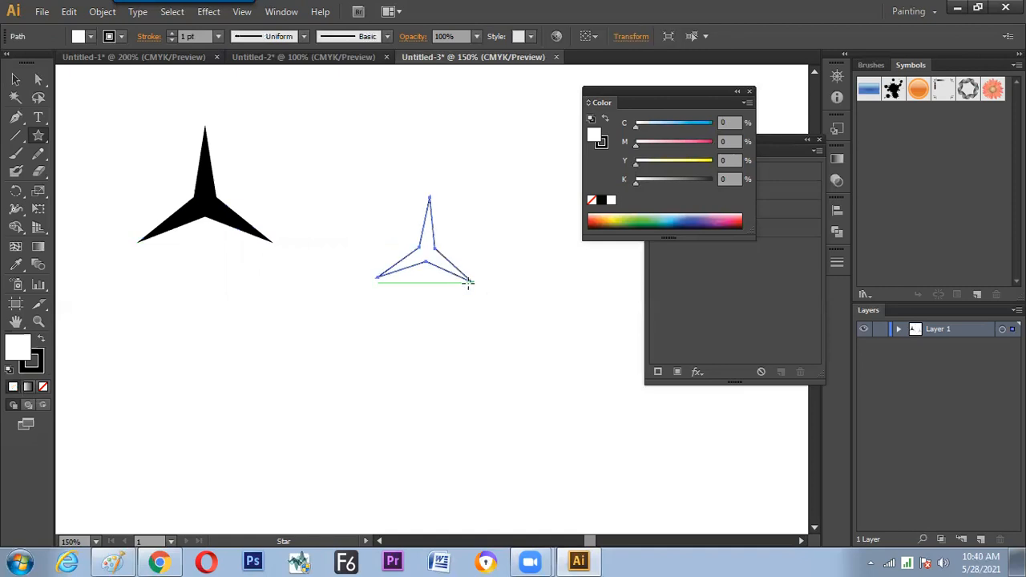
key("/")
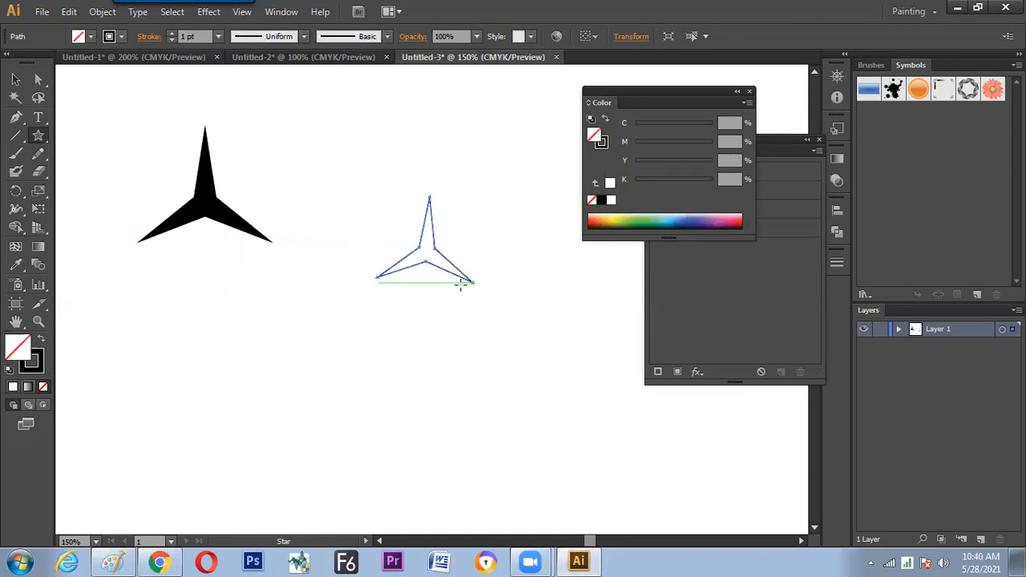
key("Delete")
- Try drawing a small cluster of repeated unfilled three-pointed stars beside the black star, and delete the copies
left_click_drag(433, 270, 477, 271)
key("v")
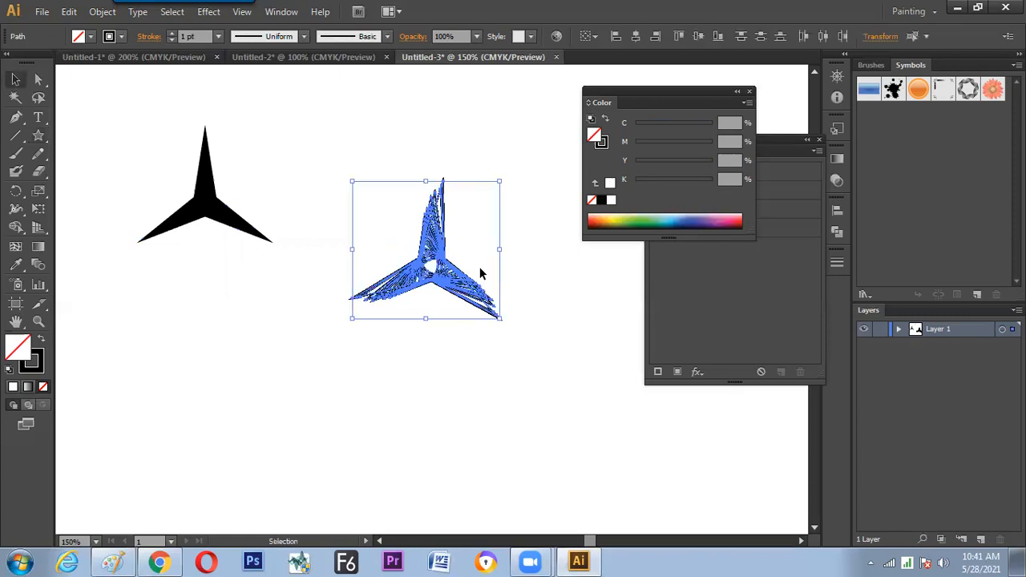
left_click(507, 290)
left_click(410, 281)
key("Delete")
- Try drawing a larger line pattern of rotated, unfilled three-pointed star copies, and delete the whole pattern
left_click(38, 135)
left_click_drag(393, 288, 431, 320)
key("grave")
key("v")
left_click(447, 373)
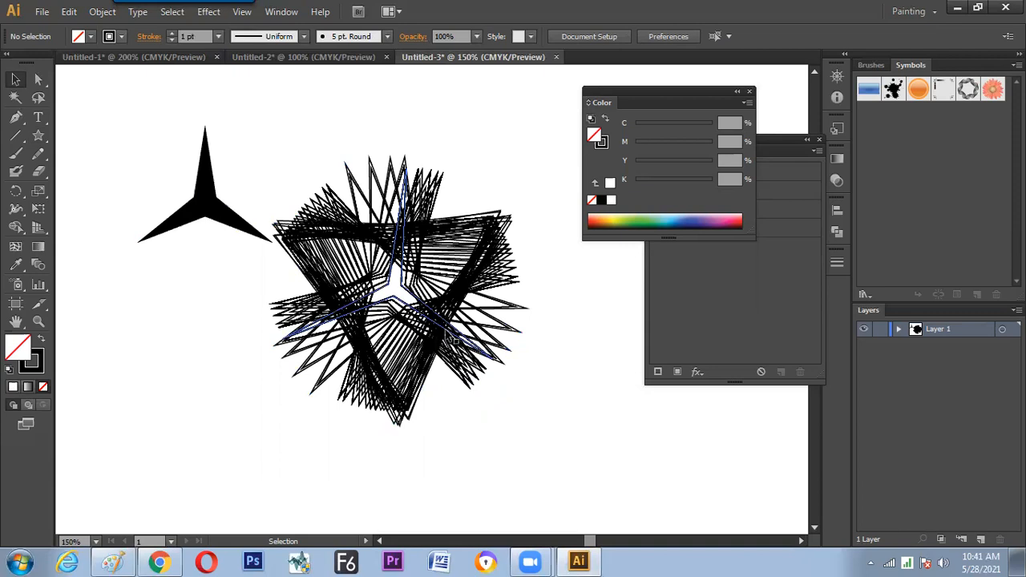
left_click(454, 367)
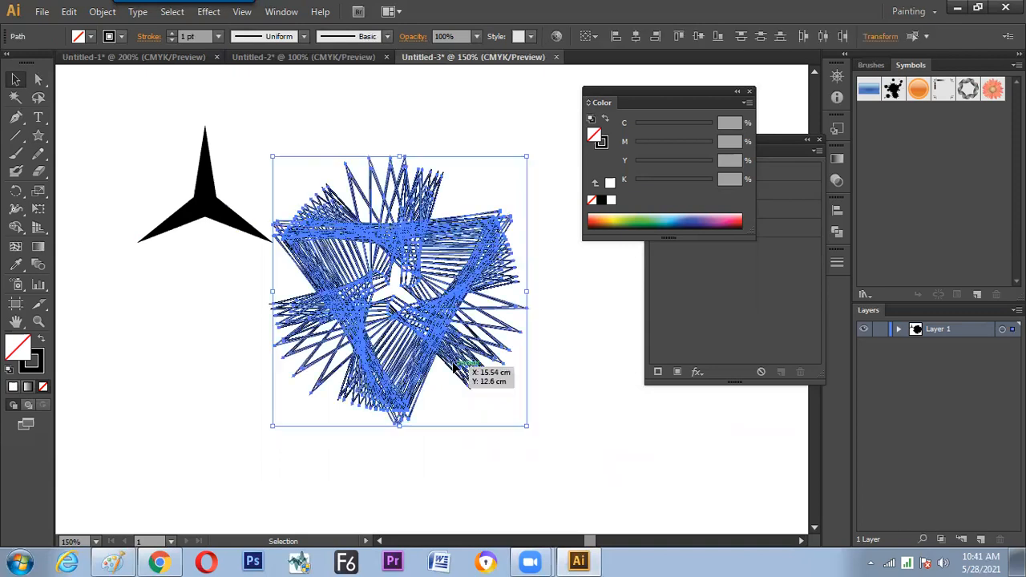
key("Delete")
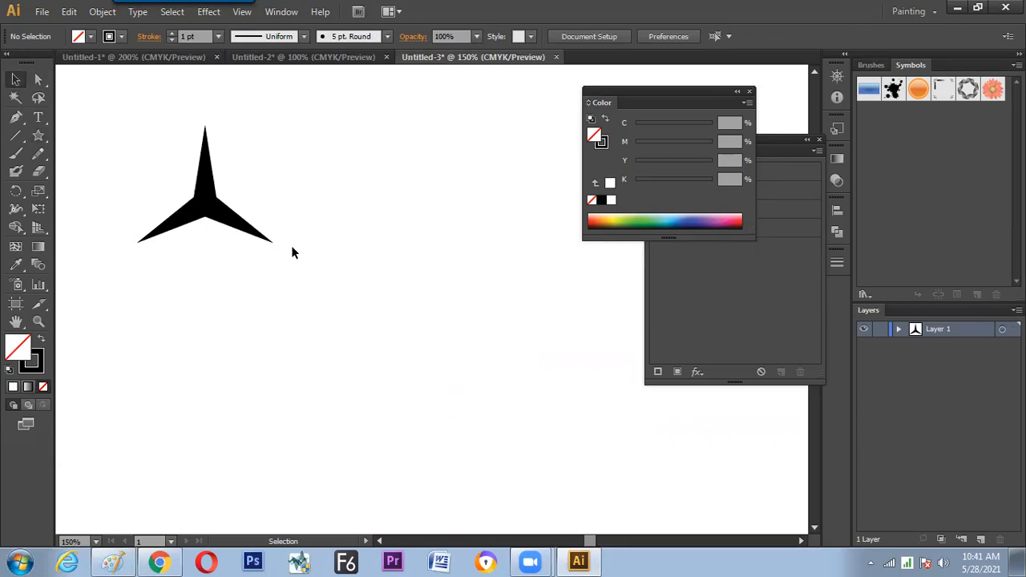
- Nudge the black star slightly and draw an octagon about 3.5 cm wide beside it with the default white fill and black stroke
left_click_drag(192, 207, 210, 198)
left_click_drag(216, 192, 206, 202)
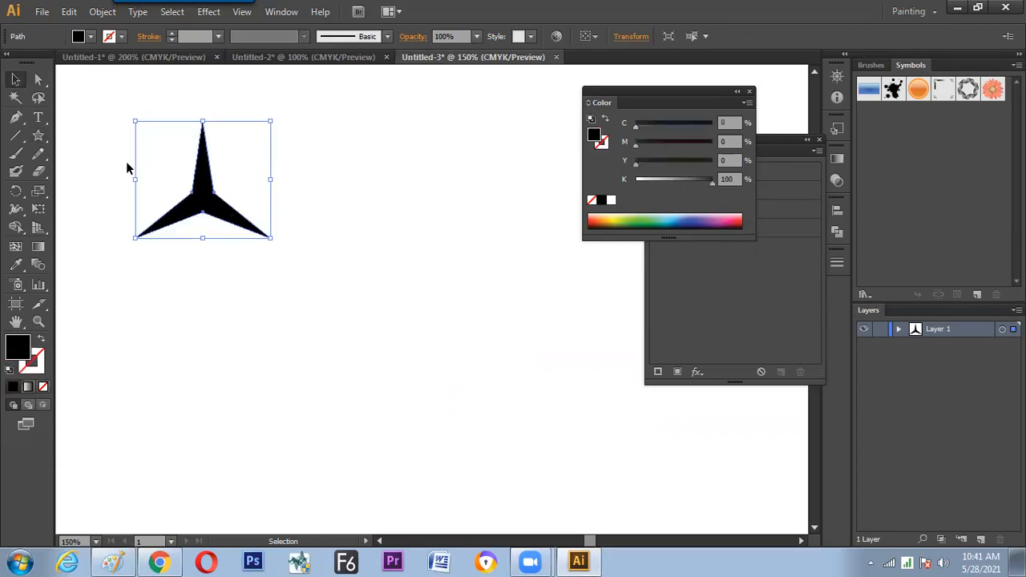
left_click(42, 141)
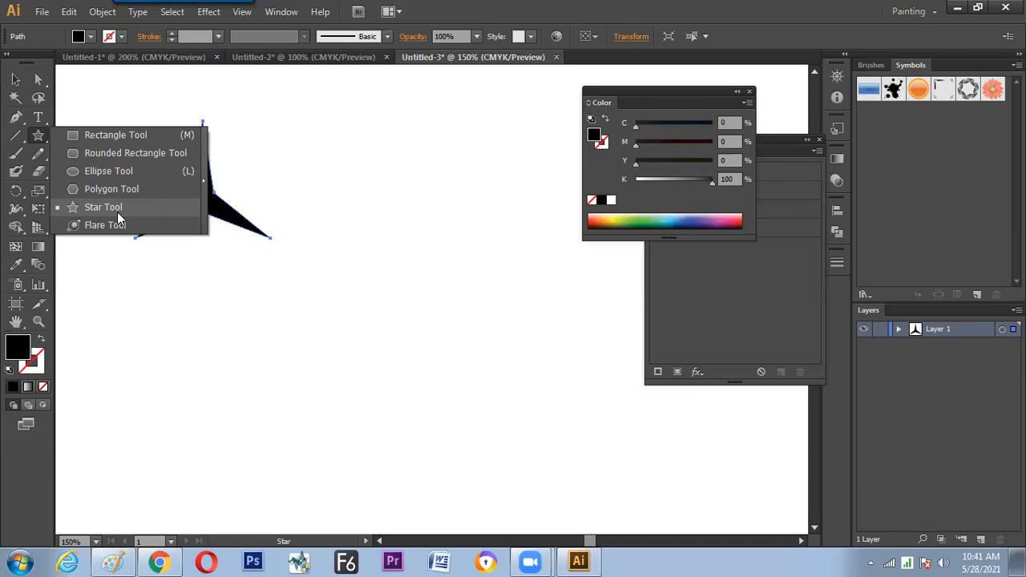
left_click(117, 189)
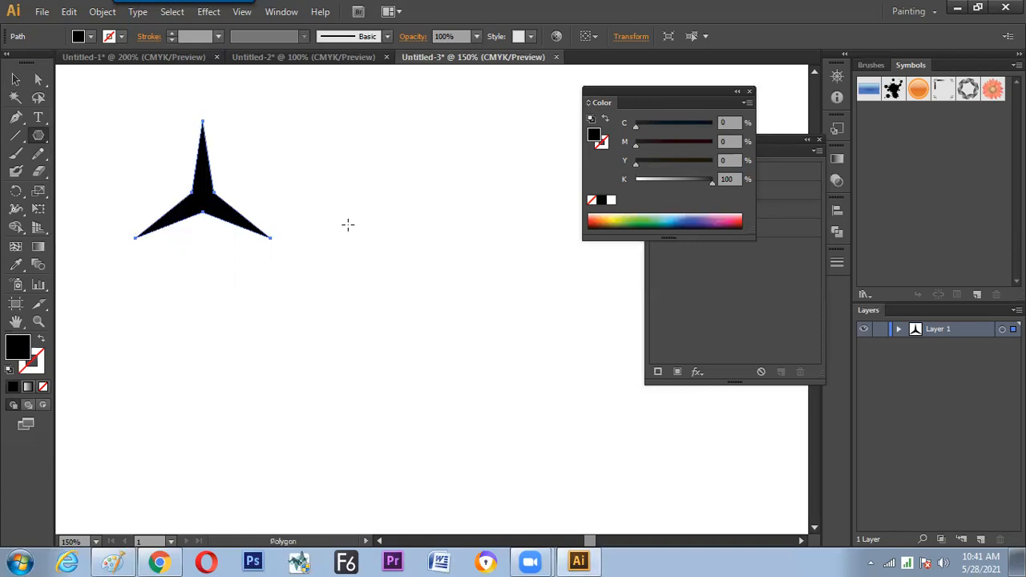
mouse_move(417, 242)
left_mouse_down()
mouse_move(462, 275)
mouse_move(469, 269)
left_mouse_up()
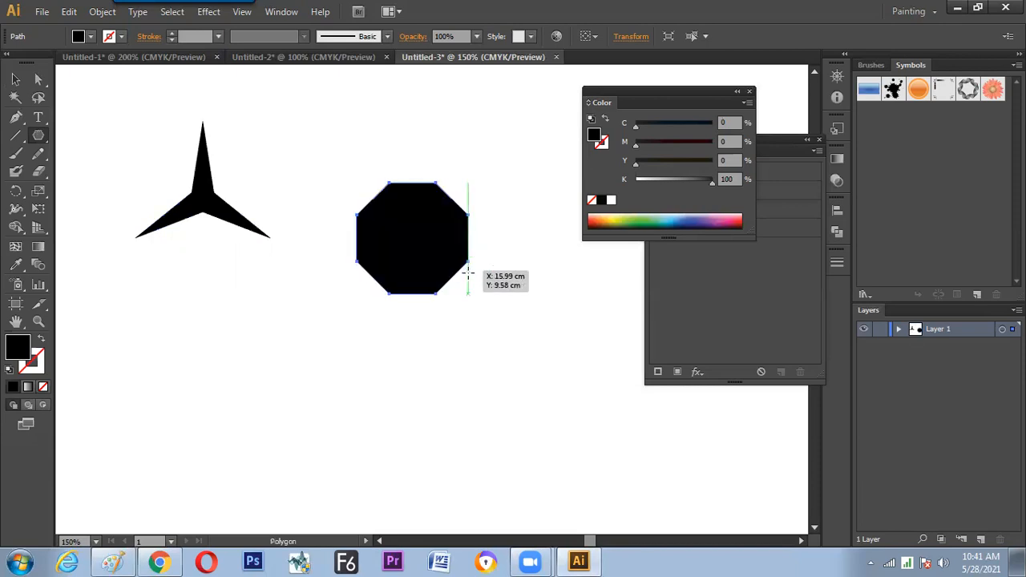
key("d")
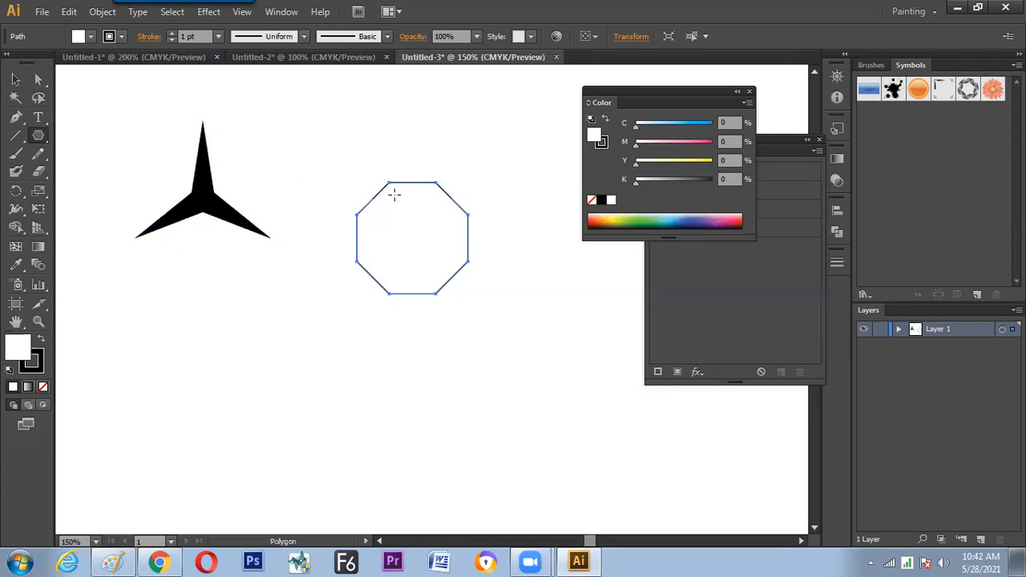
- Check the Polygon tool's radius and sides options, and try drawing a second, smaller octagon below the black star
left_click(368, 228)
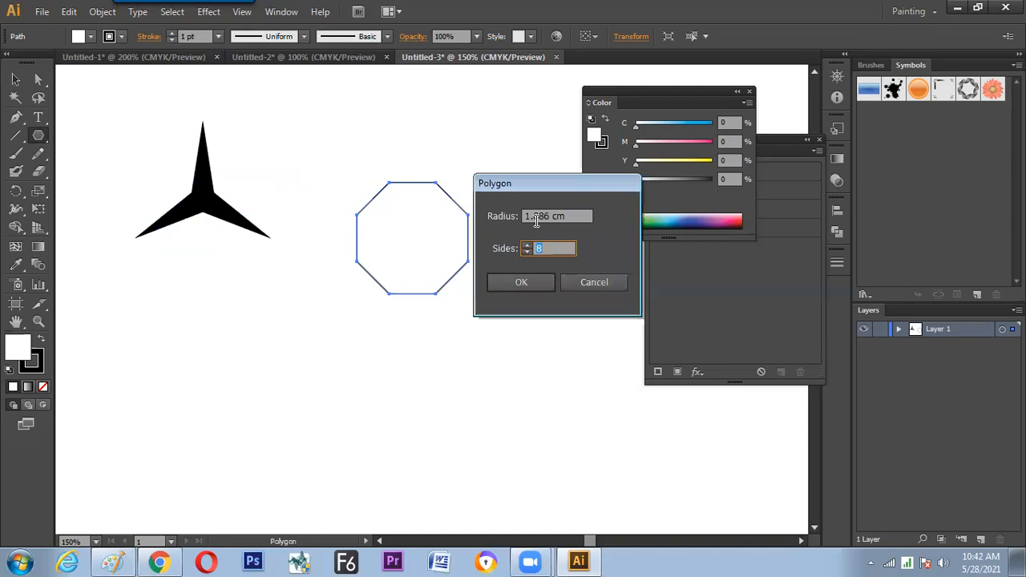
left_click(582, 284)
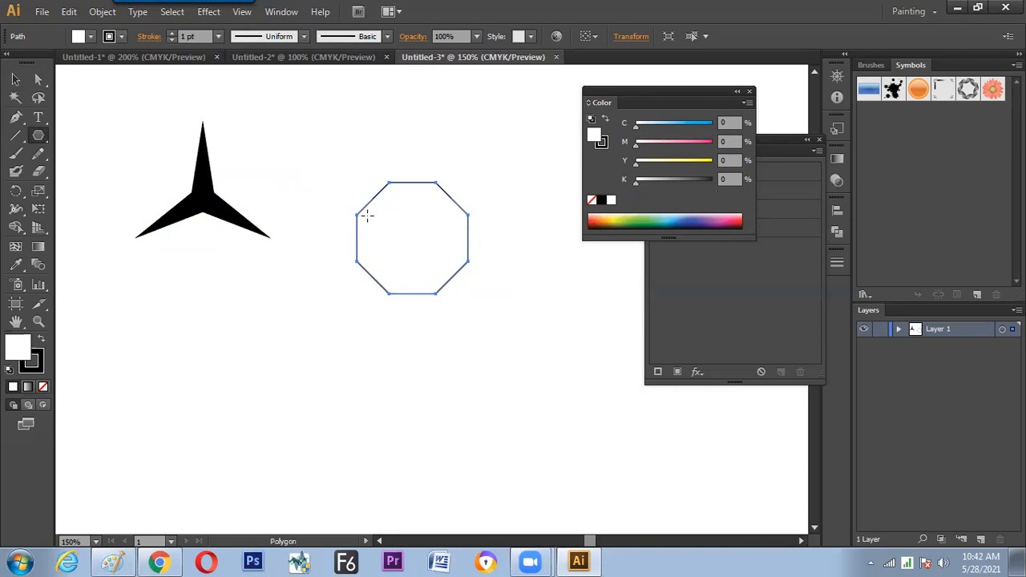
left_click_drag(274, 333, 336, 342)
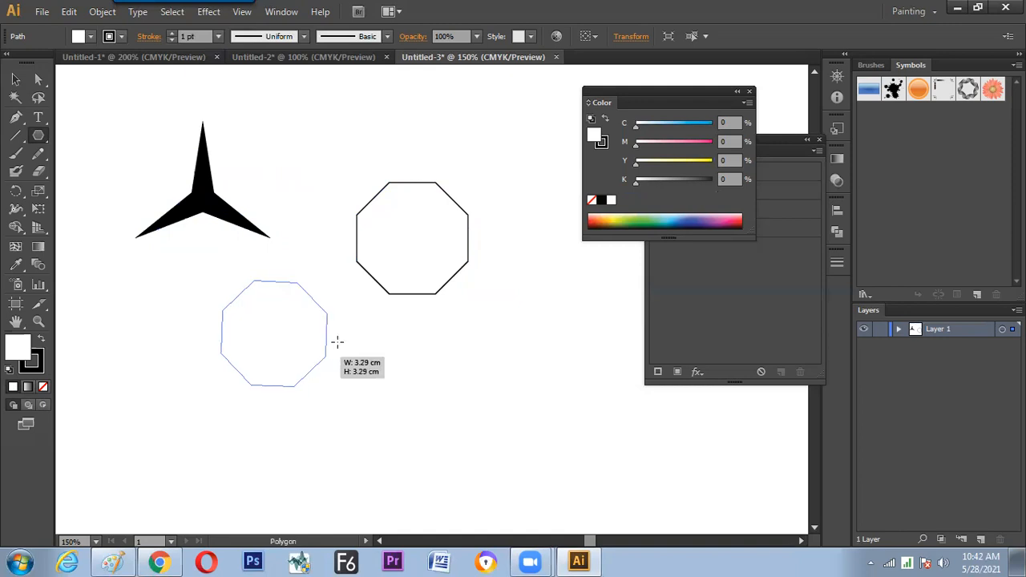
left_click_drag(310, 285, 315, 342)
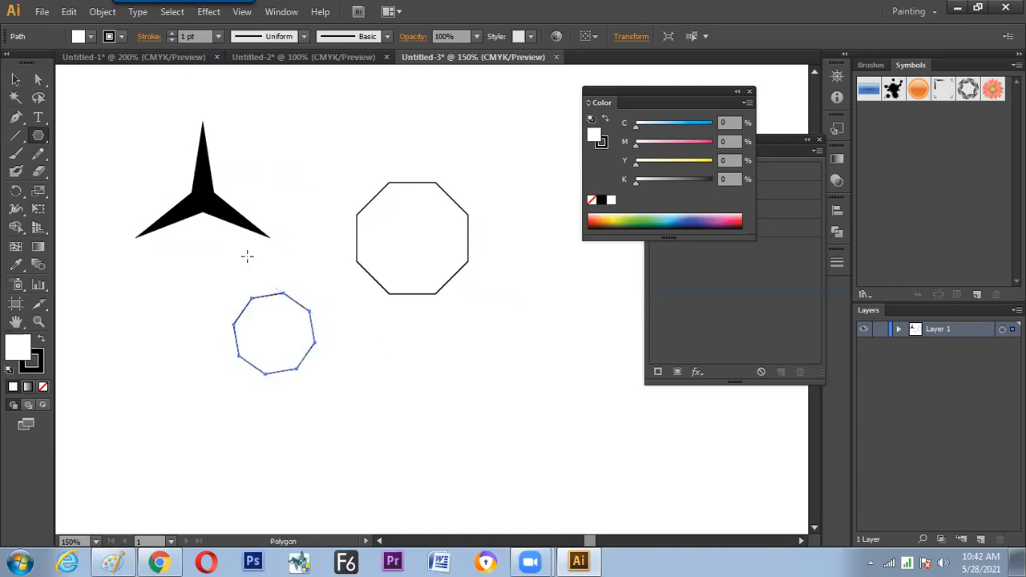
key("Delete")
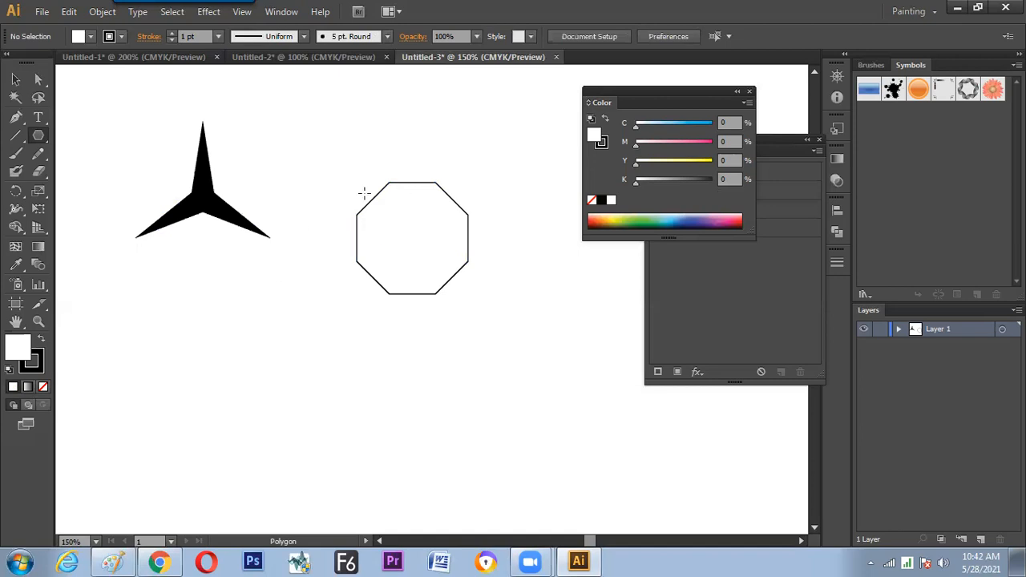
- Select the octagon's anchor points with the Lasso tool and set its width and height to 3.5 cm
left_click(39, 99)
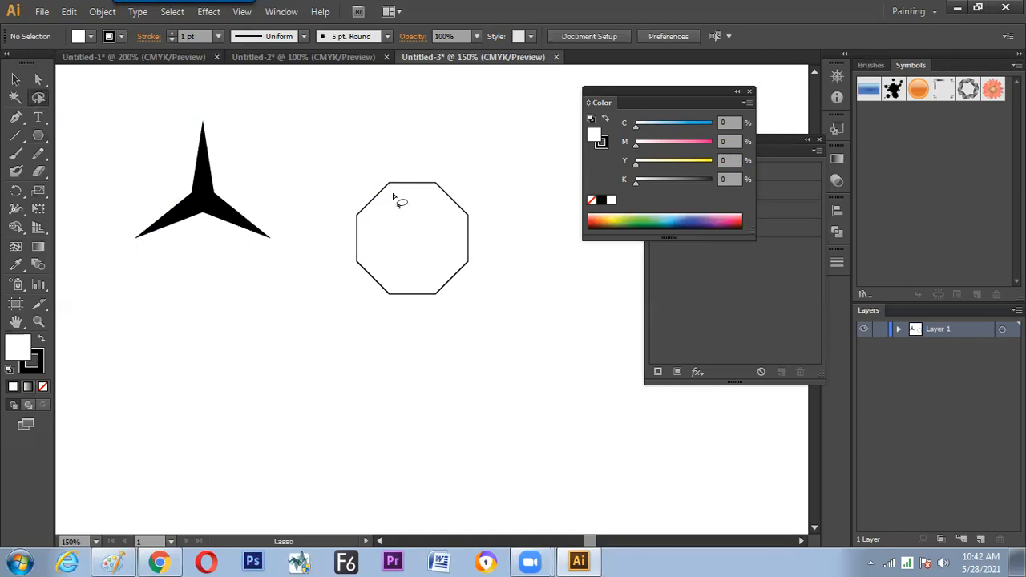
mouse_move(389, 211)
left_mouse_down()
mouse_move(429, 206)
mouse_move(484, 223)
mouse_move(457, 263)
mouse_move(456, 304)
mouse_move(415, 276)
mouse_move(362, 295)
mouse_move(360, 247)
mouse_move(395, 212)
left_mouse_up()
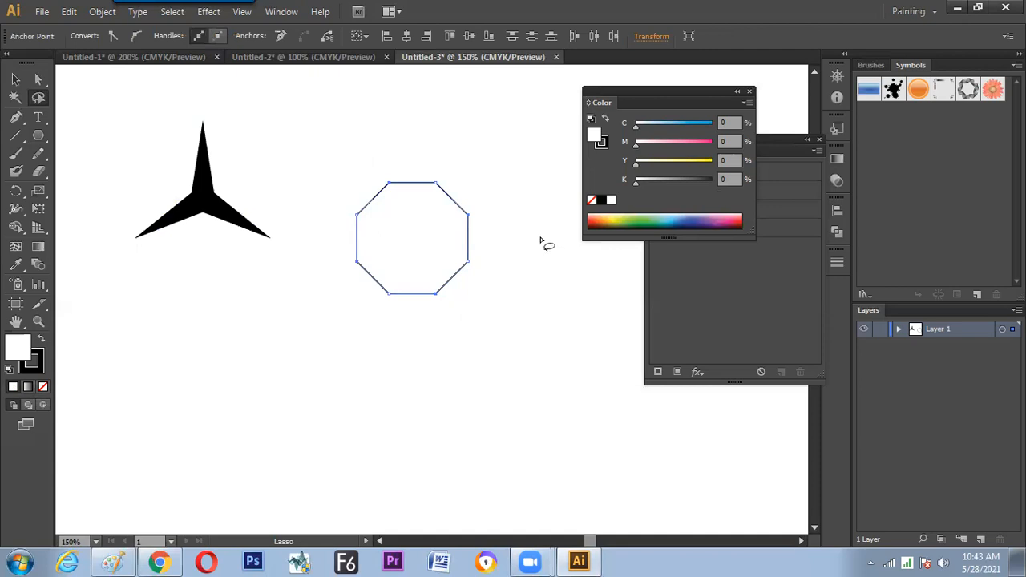
left_click(651, 36)
left_click(630, 80)
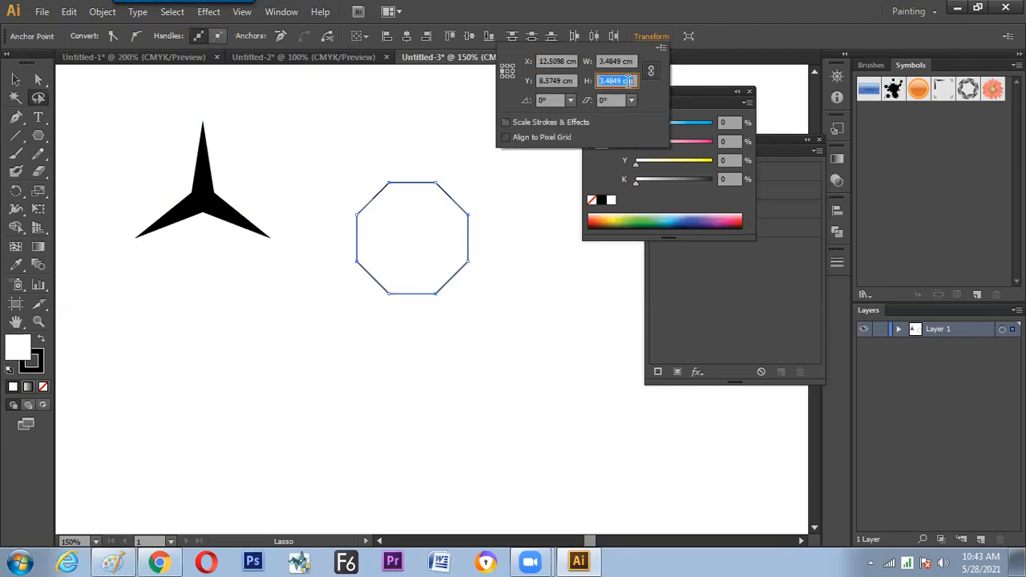
type("3")
key("Return")
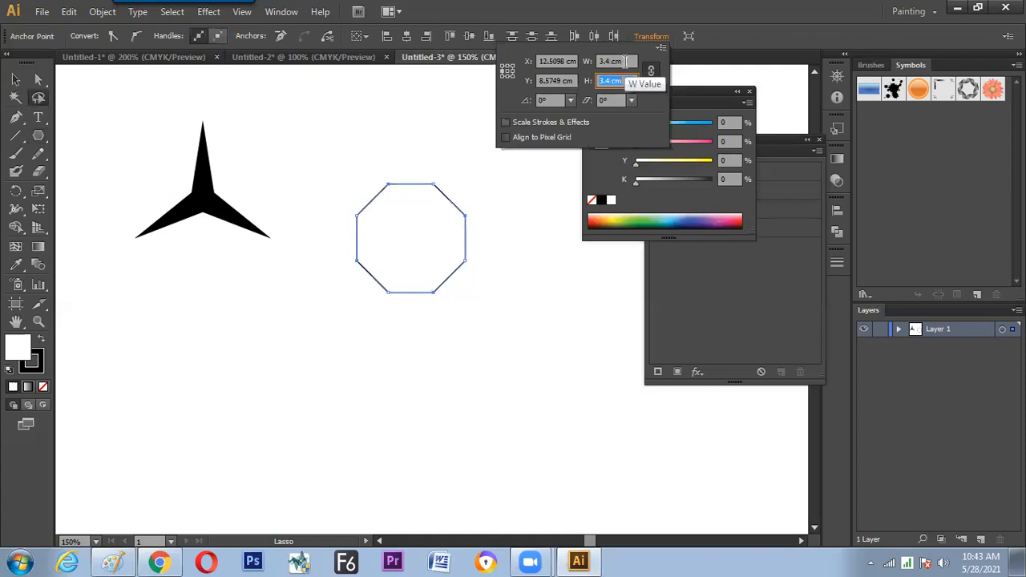
type("3.5")
key("Return")
- Set the transform reference point to the centre and enlarge the octagon to a height of 4.2 cm
left_click(507, 70)
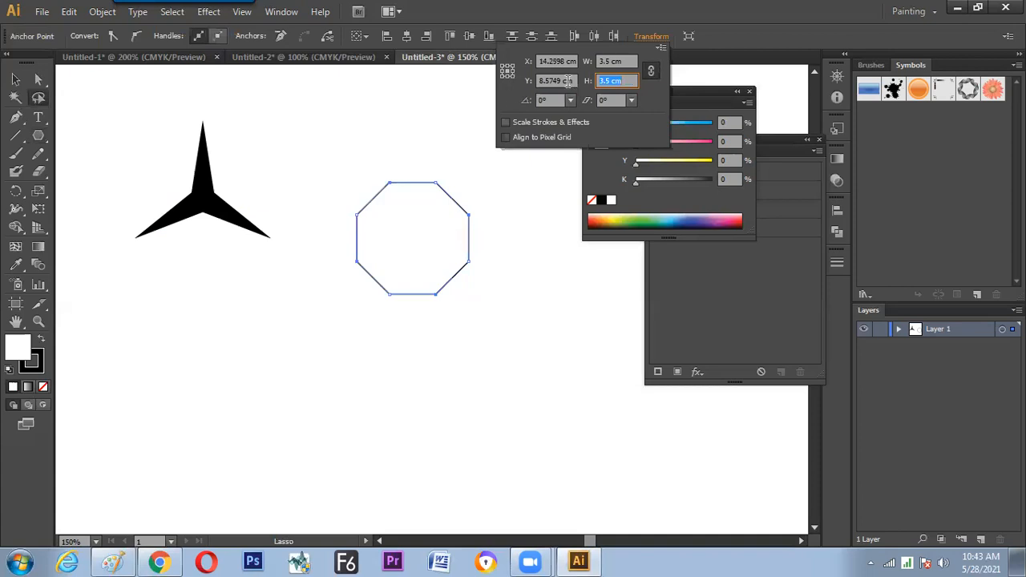
type("2.2")
key("Return")
key("Up")
key("Up")
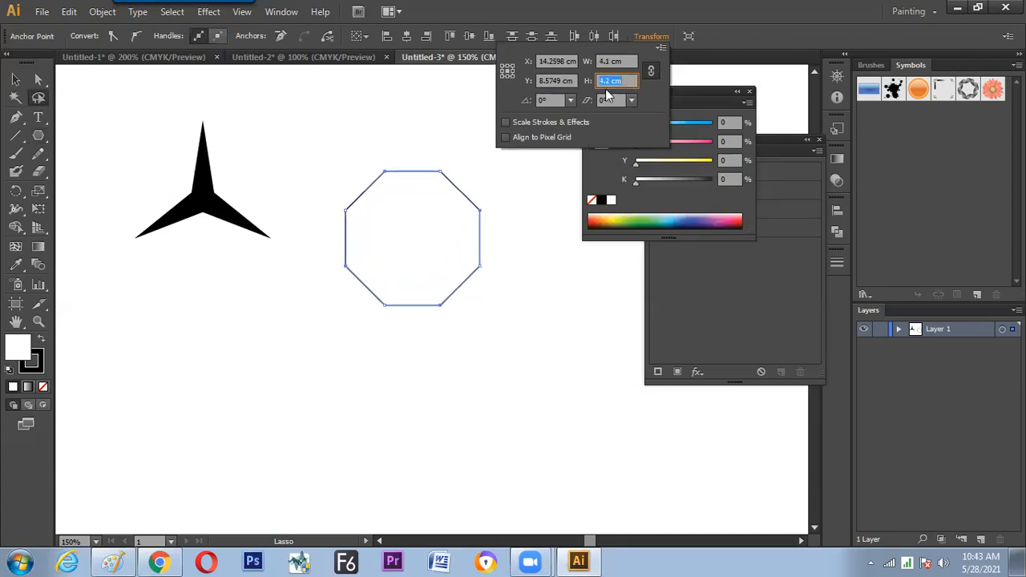
- Try scaling the octagon's alternate anchor points uniformly down to 16% with the preview on
left_click(40, 99)
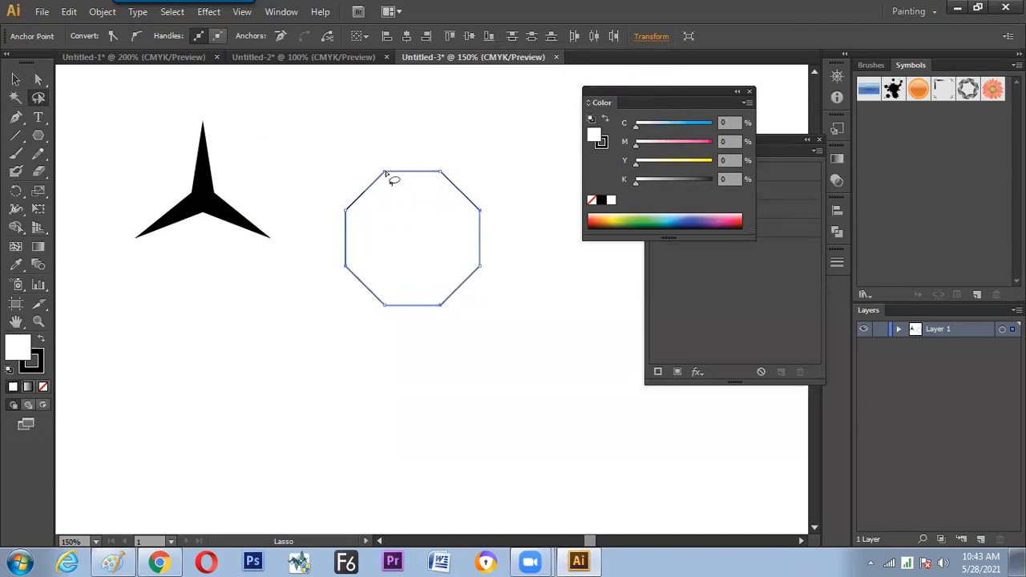
right_click(383, 173)
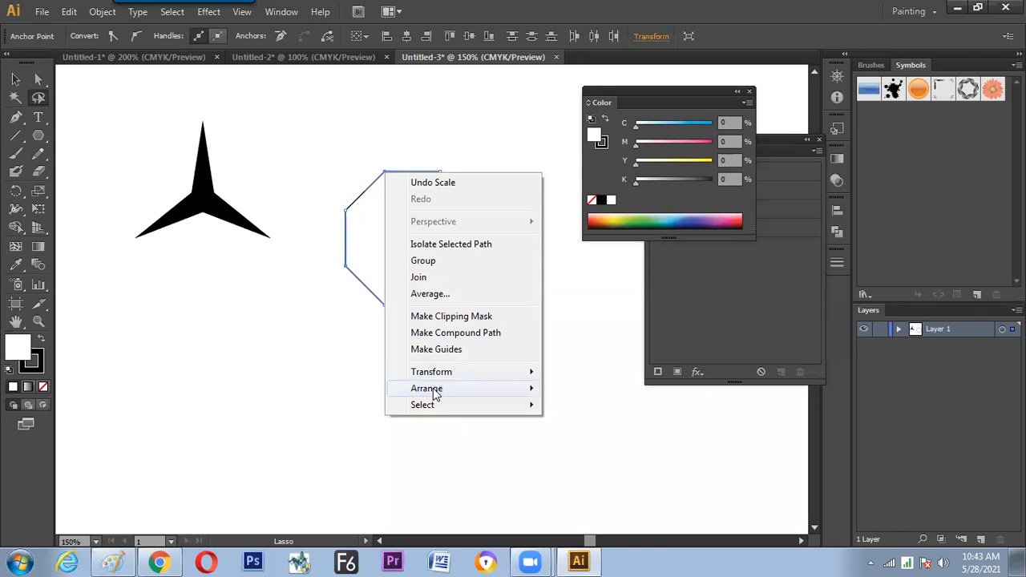
mouse_move(436, 390)
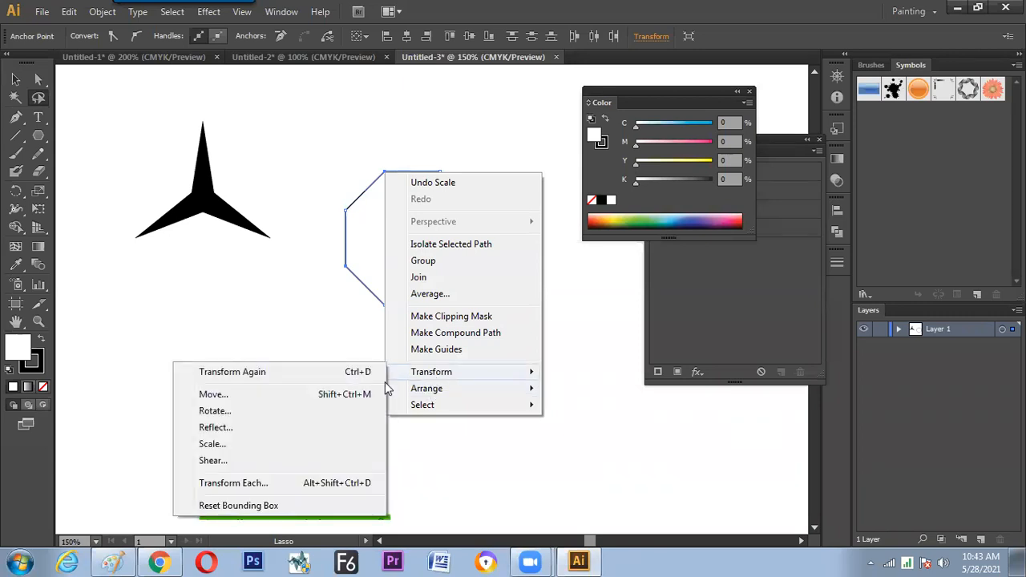
left_click(259, 443)
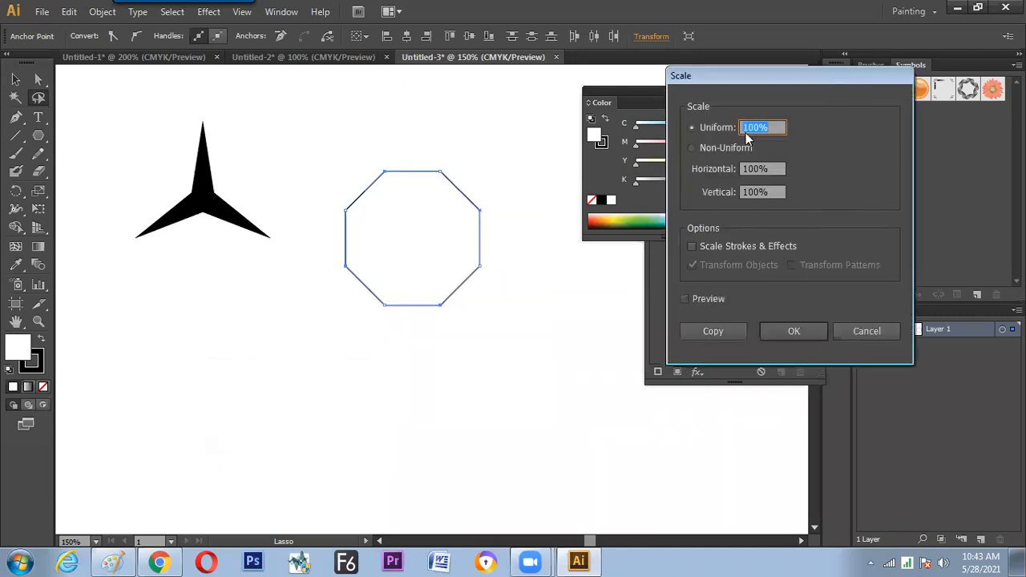
left_click(685, 300)
left_click(765, 127)
type("76")
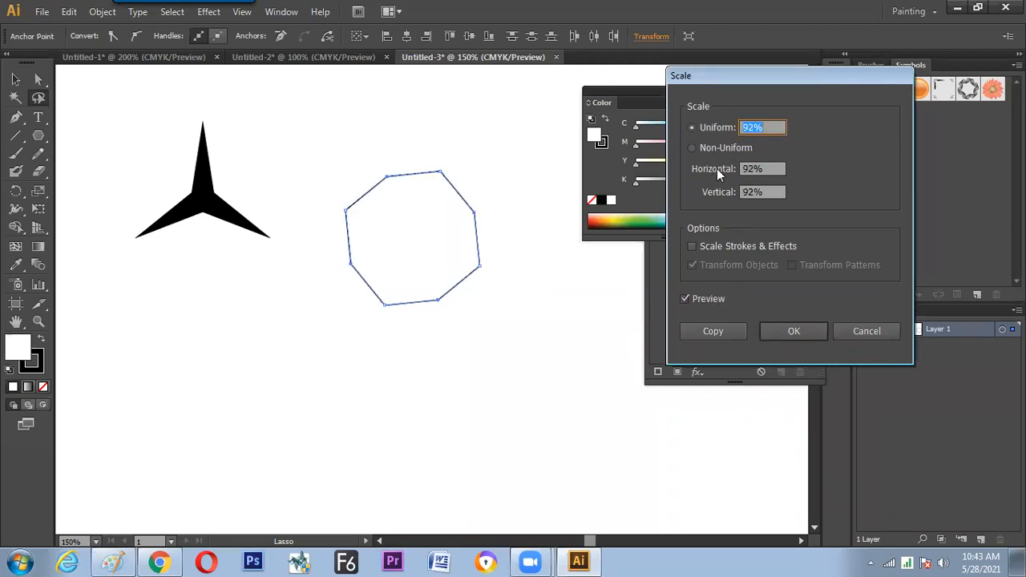
key("shift+Down")
key("shift+Down")
key("shift+Down")
key("shift+Down")
key("shift+Down")
key("shift+Down")
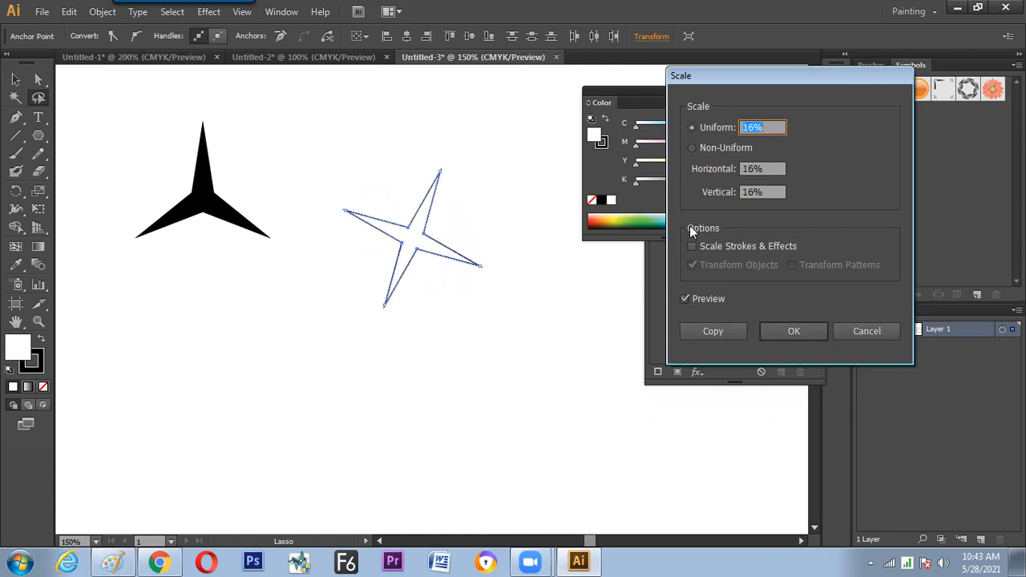
left_click(852, 331)
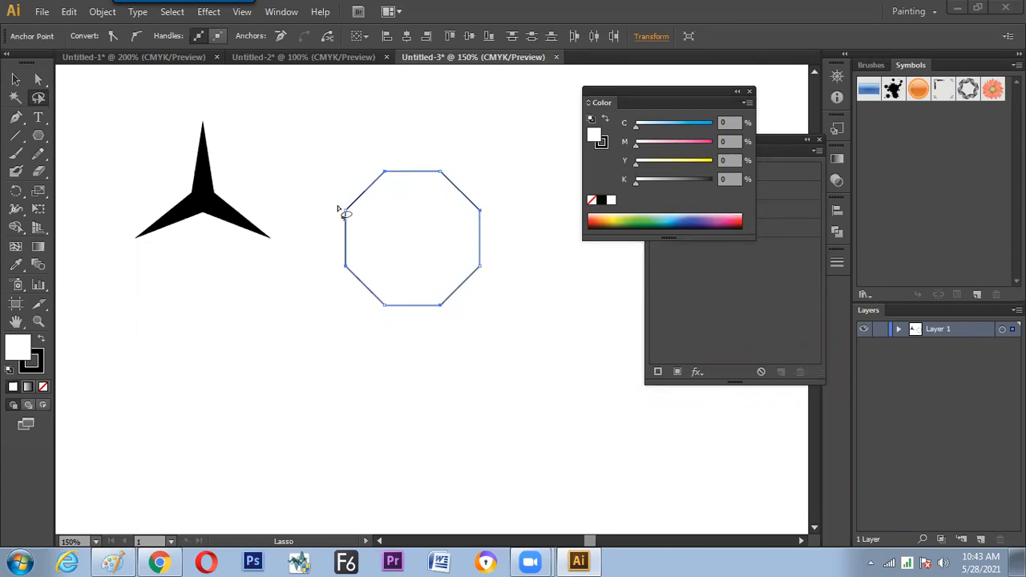
- Preview a 50% uniform scale on the octagon's alternate anchor points, and create a copy scaled uniformly to 30%
right_click(482, 215)
mouse_move(535, 413)
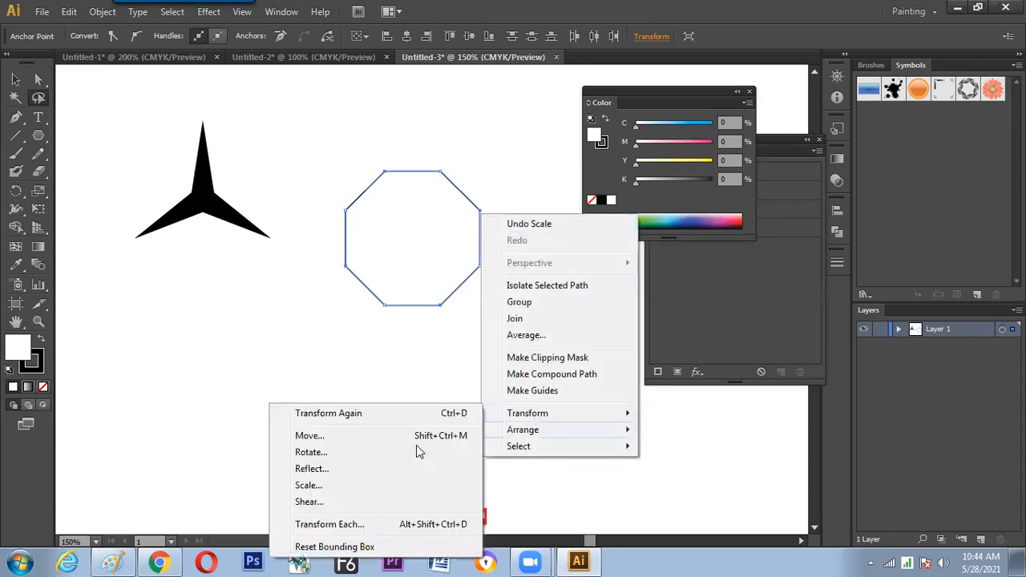
left_click(337, 488)
left_click_drag(736, 83, 659, 77)
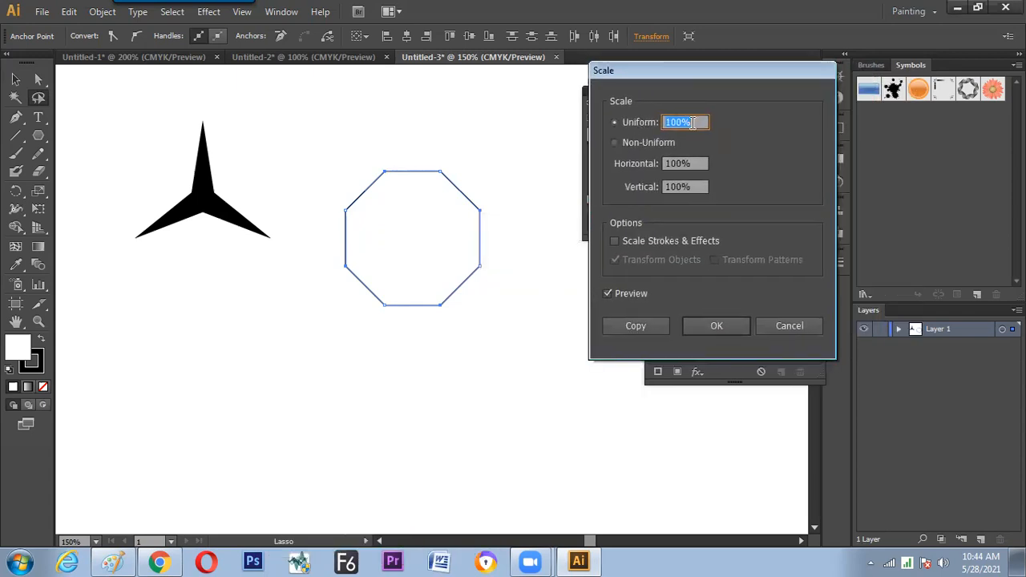
type("50")
left_click(628, 295)
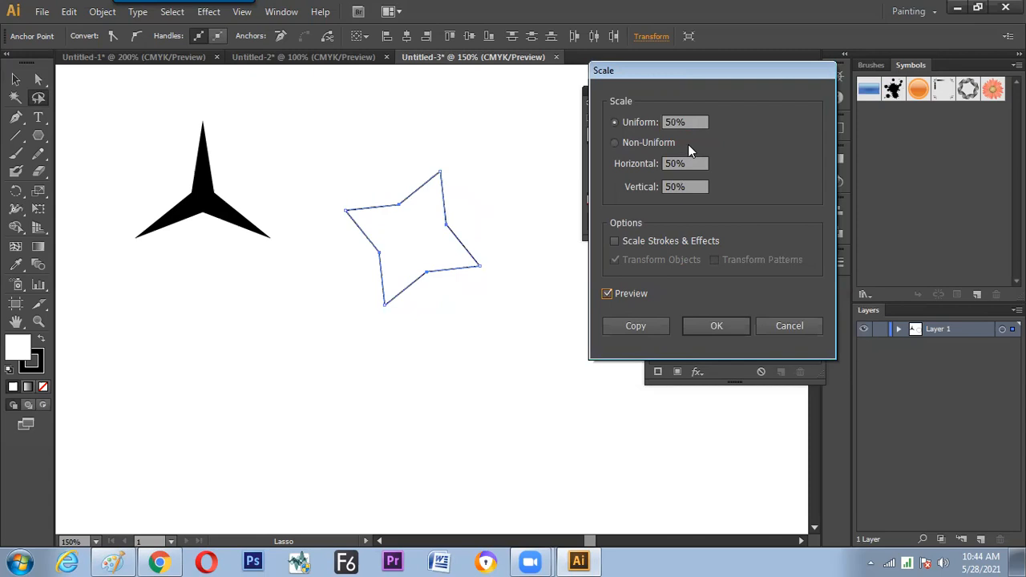
left_click_drag(691, 123, 648, 125)
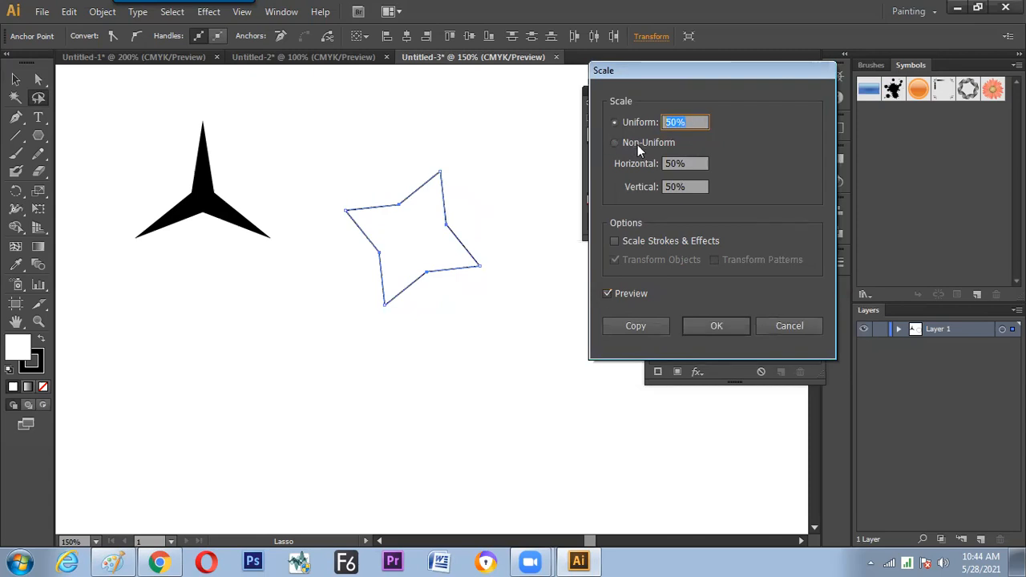
type("30")
left_click(622, 293)
left_click(622, 294)
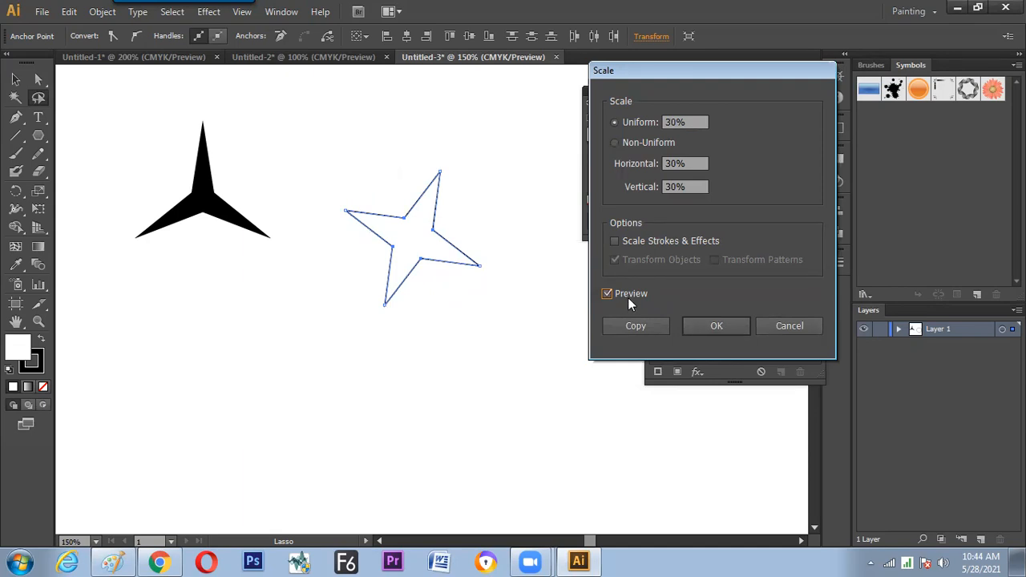
left_click(633, 326)
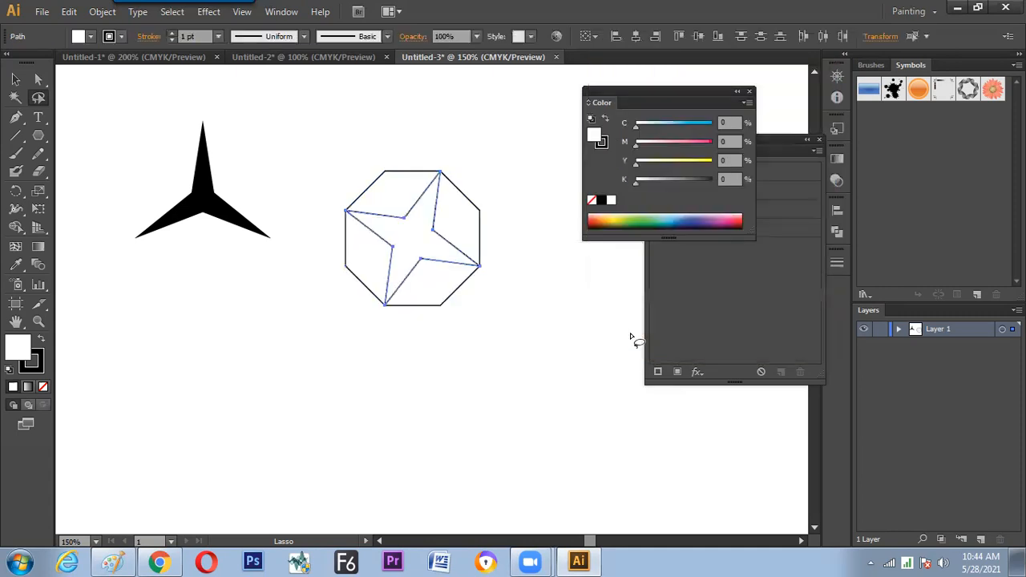
- Select the pieces between the octagon and its inner star one by one to check that they are separate paths
left_click(15, 78)
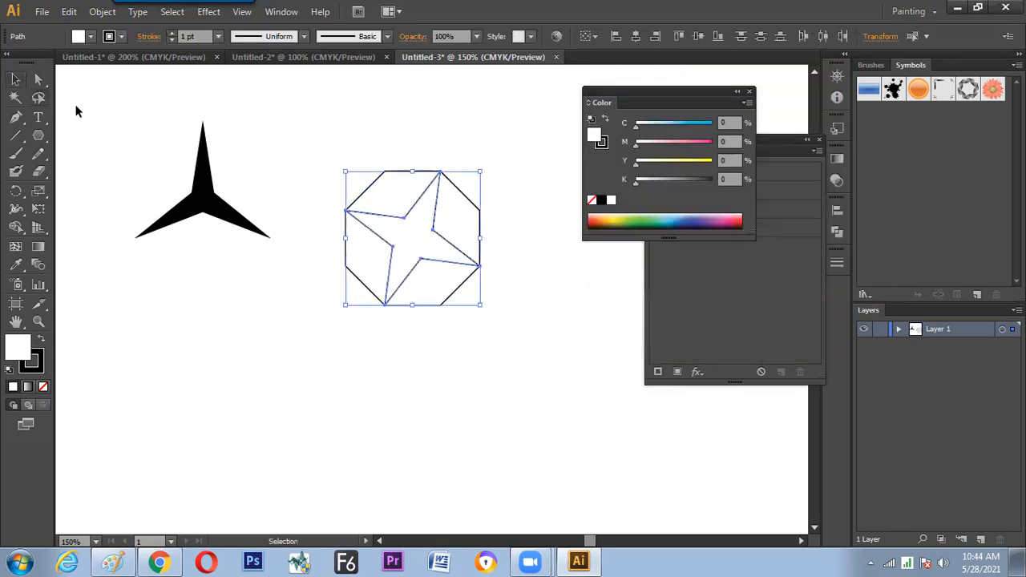
left_click(294, 366)
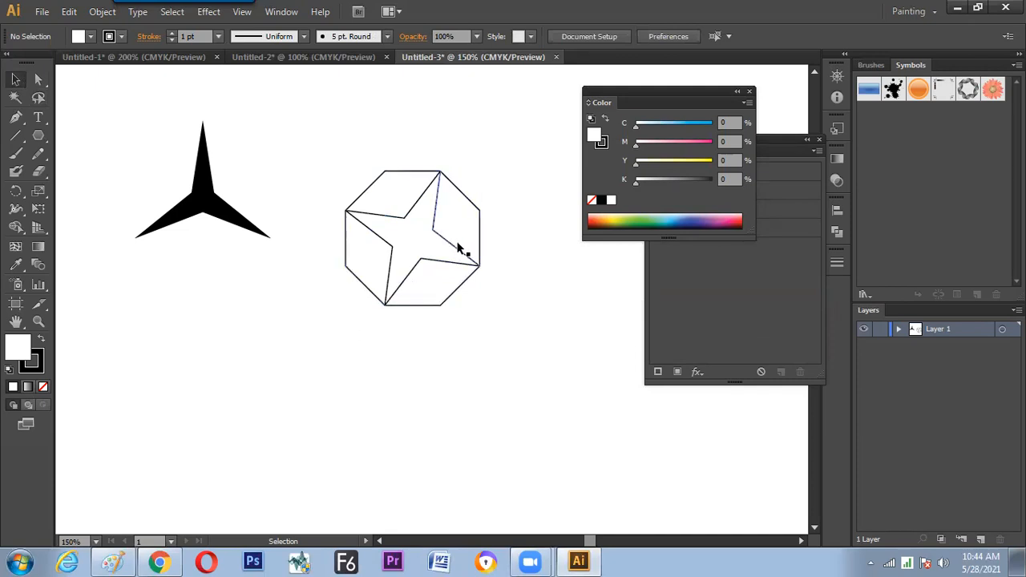
left_click(453, 251)
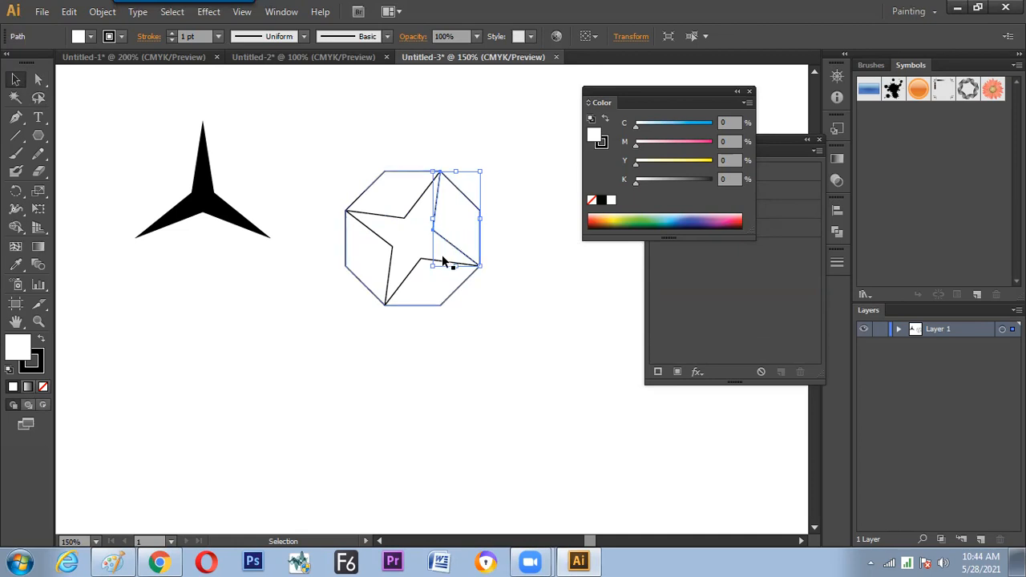
left_click(412, 273)
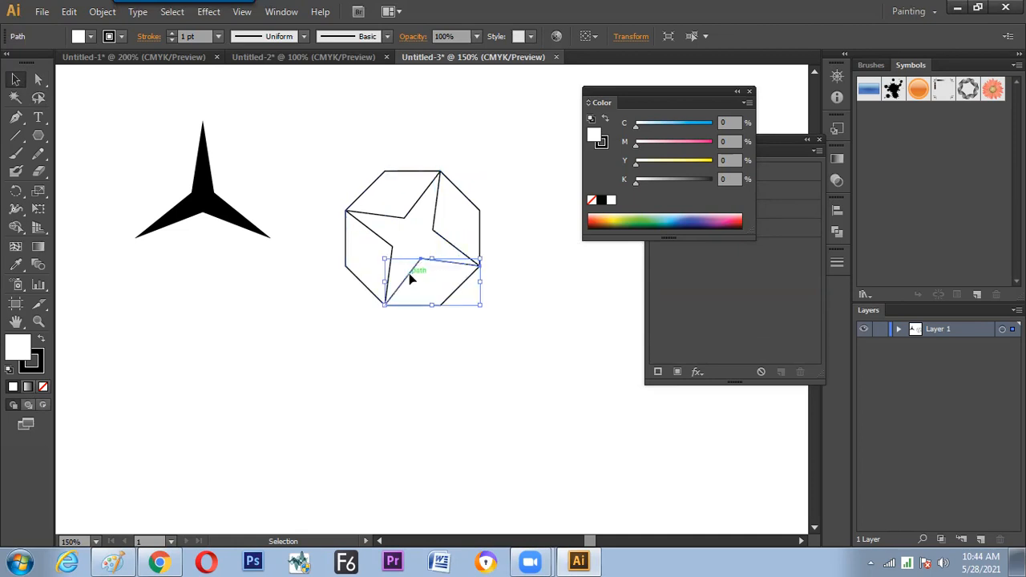
left_click(391, 242)
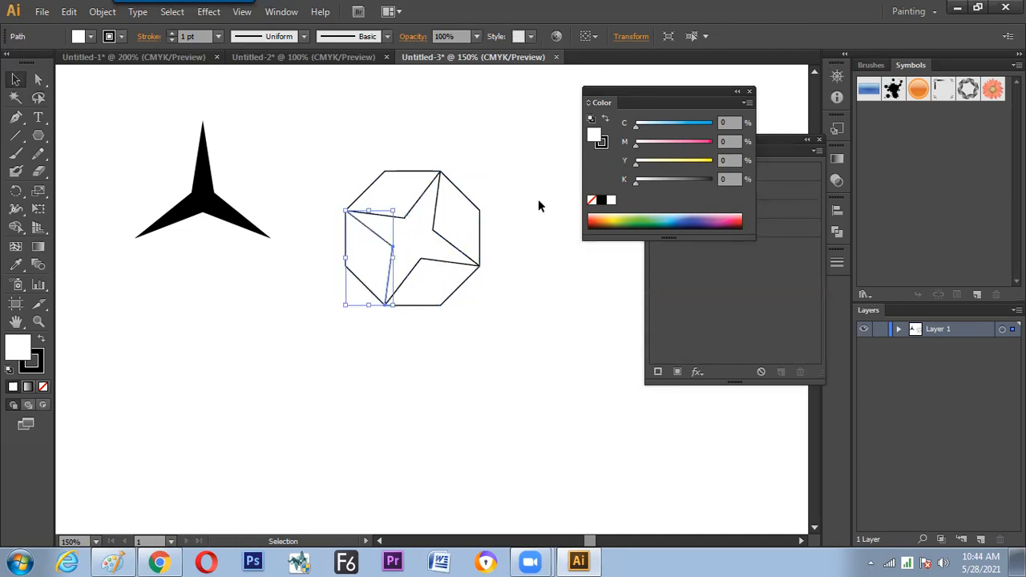
- Select the whole octagon-and-star design and shrink it proportionally to about half its size
left_click(539, 221)
left_click_drag(330, 154, 408, 235)
left_click(459, 290)
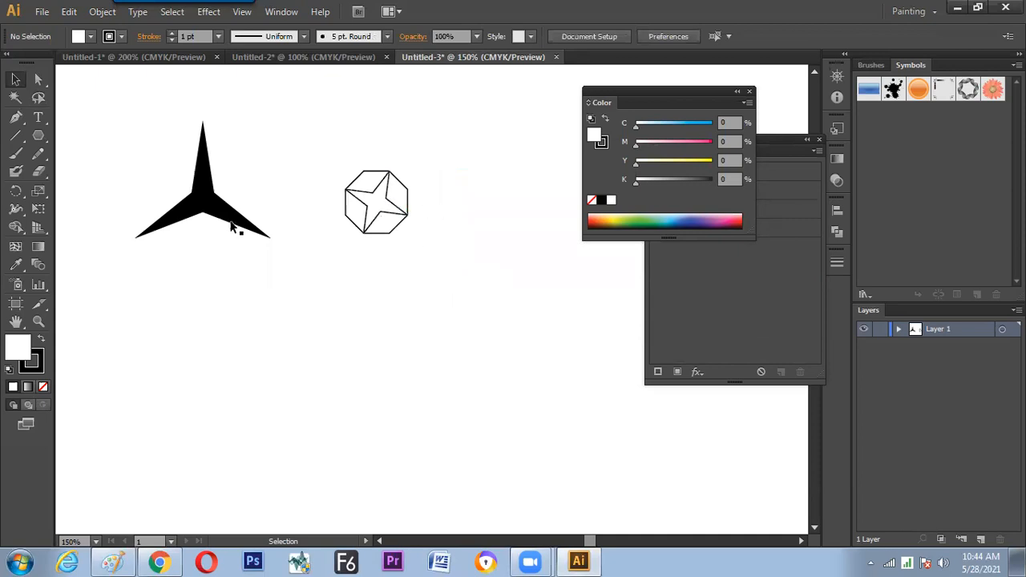
- Draw an 11-sided polygon about 4.3 cm wide below the black star and the octagon design
left_click(37, 136)
left_click_drag(326, 408, 354, 411)
key("Up")
key("Up")
key("Up")
key("Up")
key("Down")
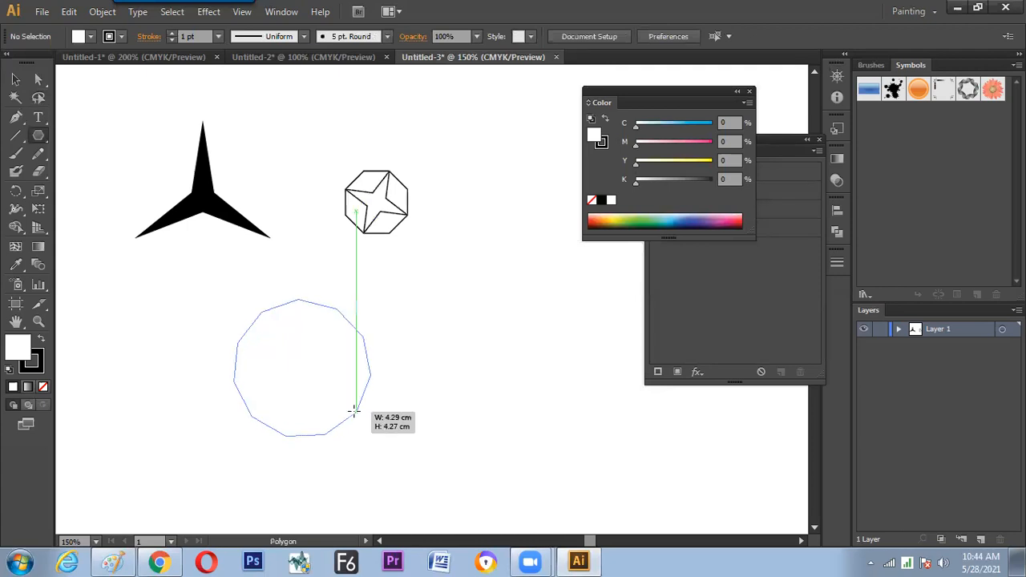
left_click_drag(357, 412, 357, 412)
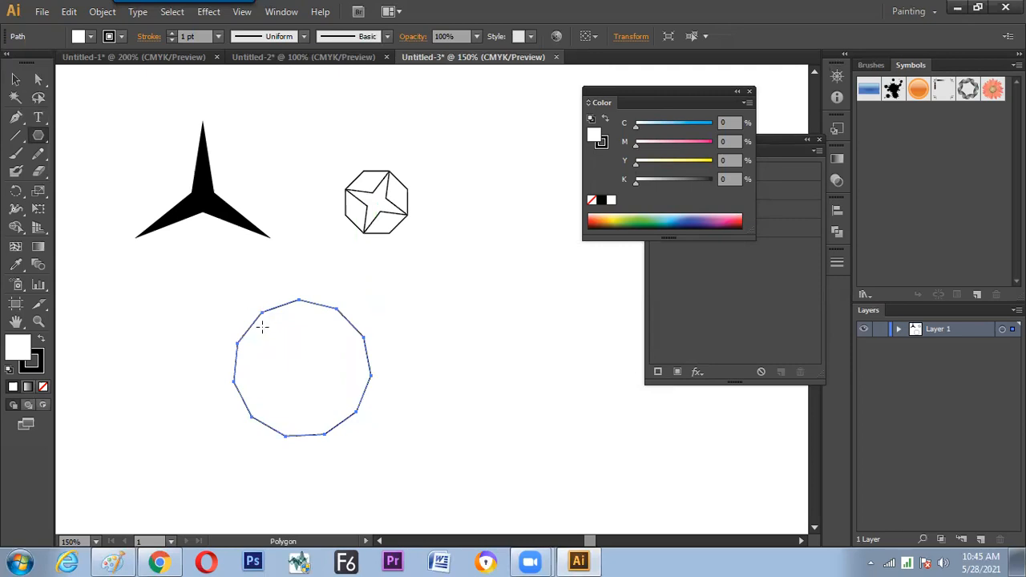
- Try selecting alternate anchor points of the 11-sided polygon with the Lasso tool and previewing a 30% uniform scale
key("q")
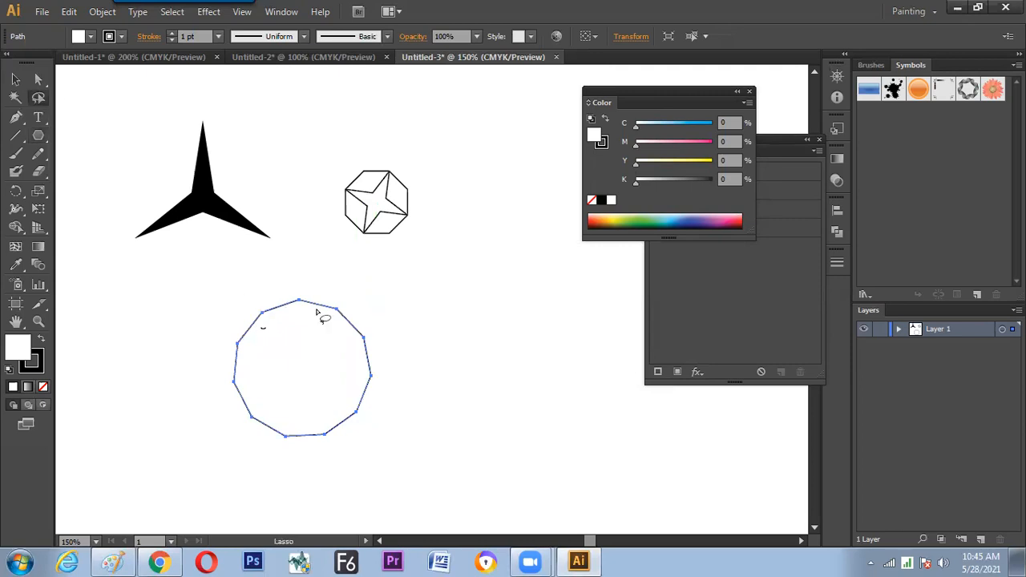
mouse_move(346, 299)
left_mouse_down()
mouse_move(355, 352)
mouse_move(380, 366)
mouse_move(375, 388)
mouse_move(355, 396)
mouse_move(340, 439)
mouse_move(288, 414)
mouse_move(257, 435)
mouse_move(234, 413)
mouse_move(249, 386)
mouse_move(215, 344)
mouse_move(241, 329)
mouse_move(318, 334)
left_mouse_up()
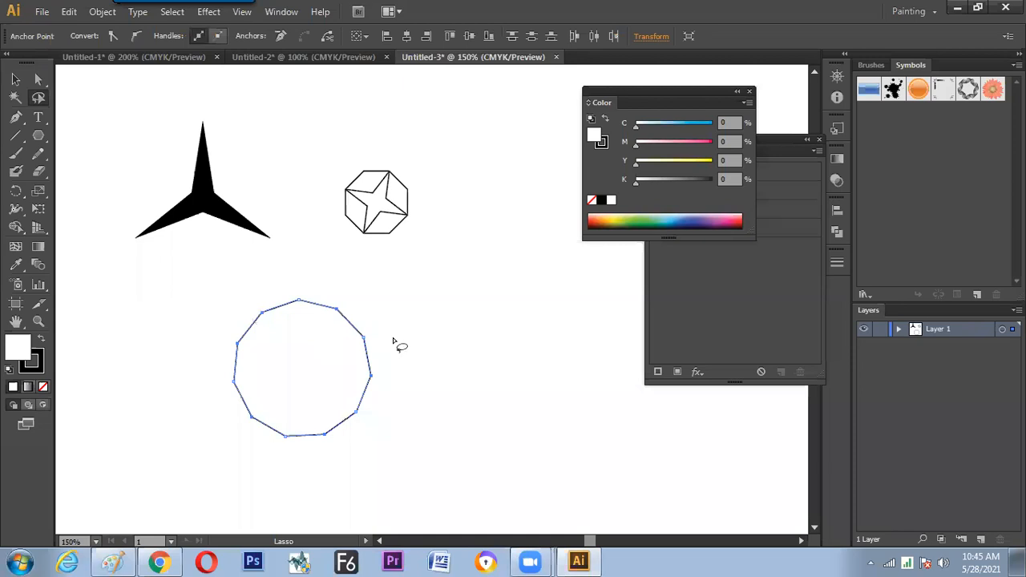
right_click(266, 319)
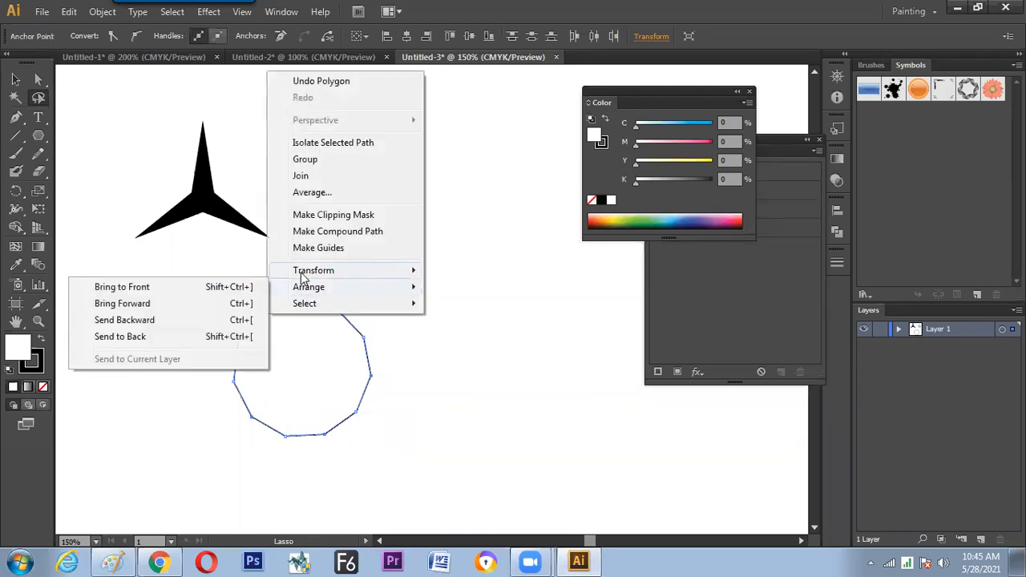
mouse_move(301, 275)
left_click(147, 343)
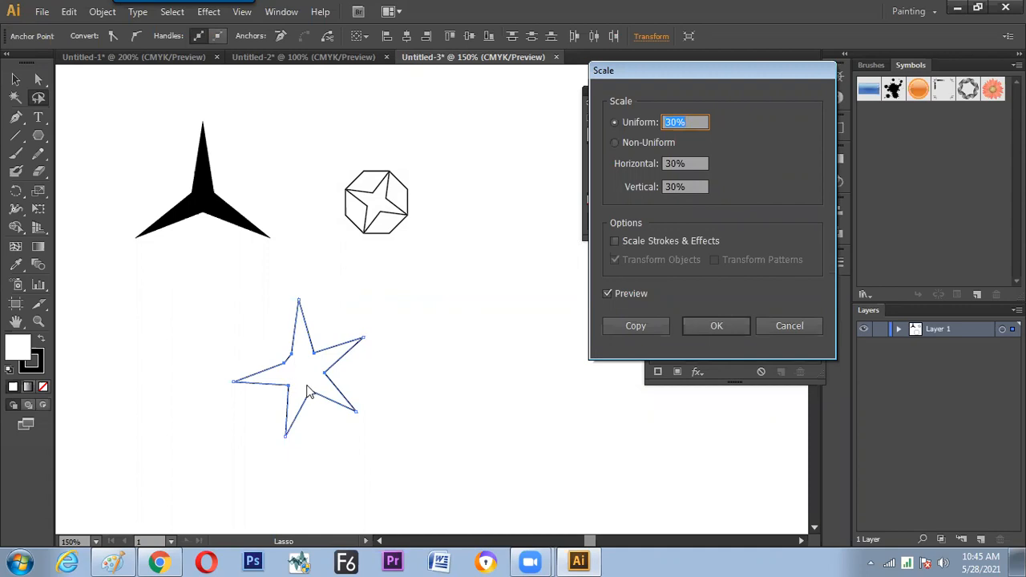
left_click(768, 325)
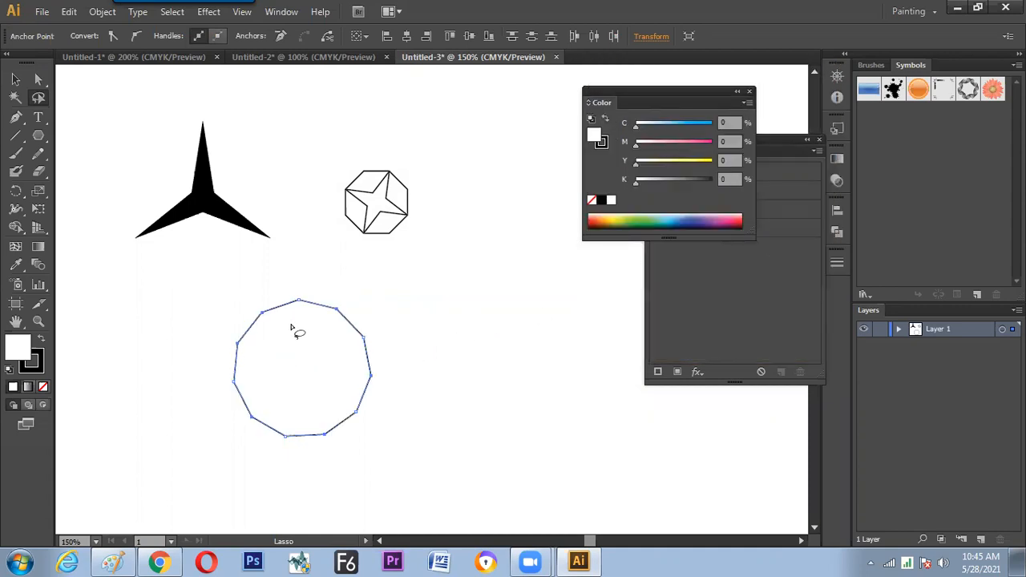
mouse_move(266, 333)
left_mouse_down()
mouse_move(254, 304)
mouse_move(305, 320)
mouse_move(325, 298)
mouse_move(351, 308)
mouse_move(340, 338)
mouse_move(377, 369)
mouse_move(367, 394)
mouse_move(349, 396)
mouse_move(335, 438)
mouse_move(306, 432)
mouse_move(287, 411)
mouse_move(241, 427)
mouse_move(251, 375)
mouse_move(219, 347)
mouse_move(257, 332)
left_mouse_up()
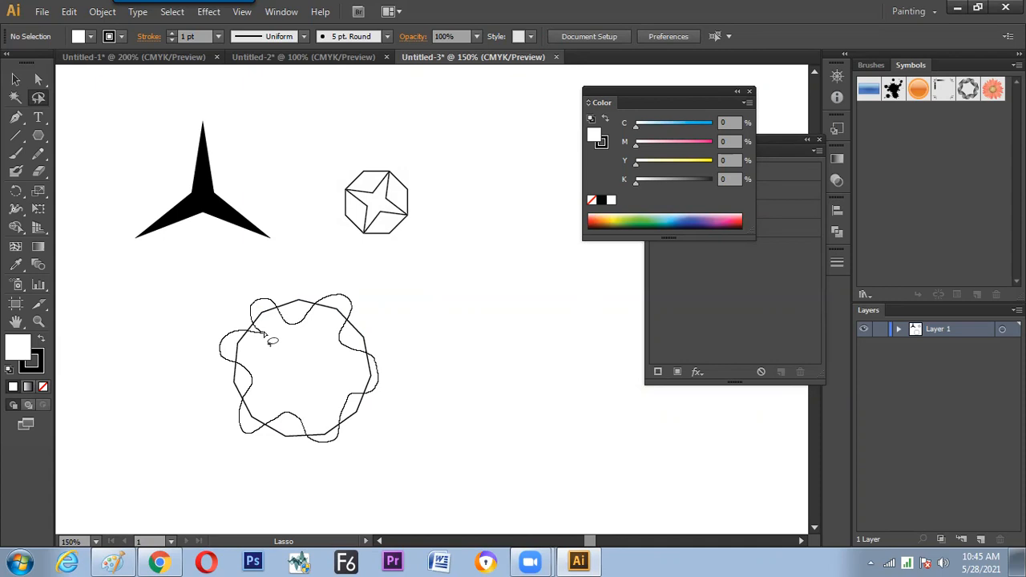
mouse_move(264, 335)
left_mouse_down()
mouse_move(245, 353)
mouse_move(265, 331)
mouse_move(251, 346)
mouse_move(267, 353)
left_mouse_up()
- Move the 11-sided polygon slightly up and to the left, below the black star, and deselect it
left_click(15, 79)
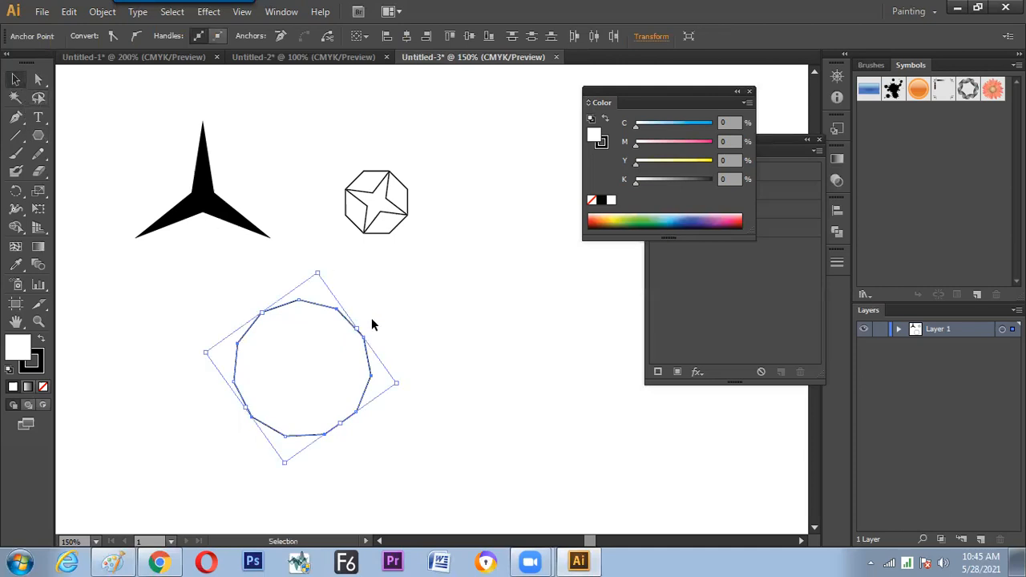
left_click_drag(351, 328, 301, 310)
left_click(355, 297)
- Create a 16-sided polygon with a radius of 2.1687 cm beside the 11-sided one
left_click(38, 135)
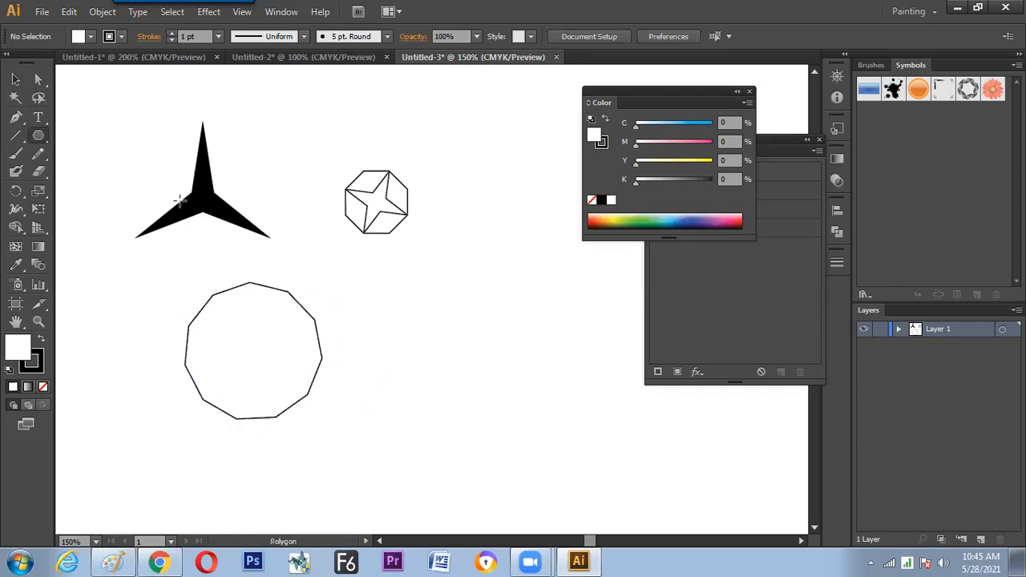
left_click(412, 320)
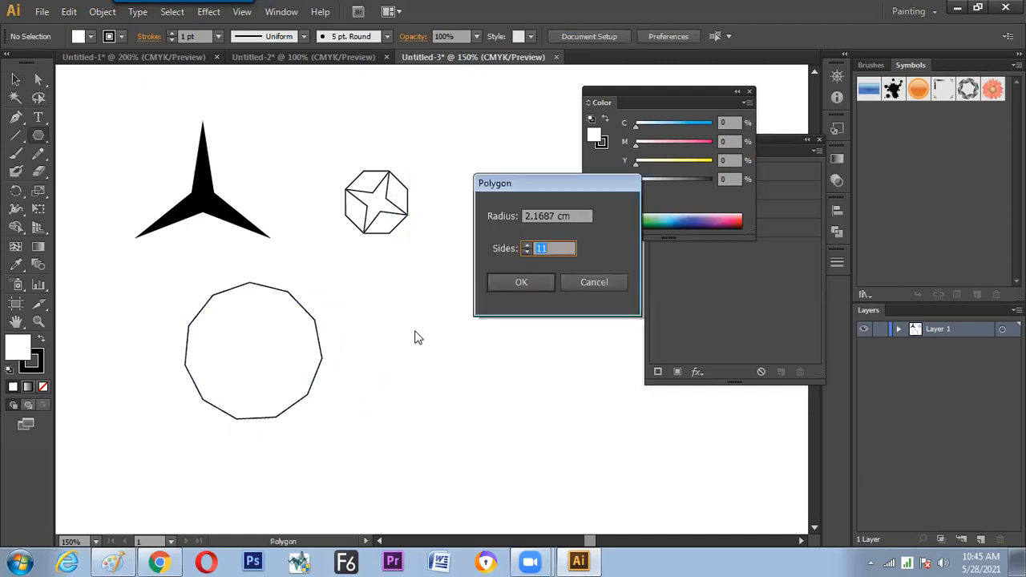
type("16")
left_click(521, 281)
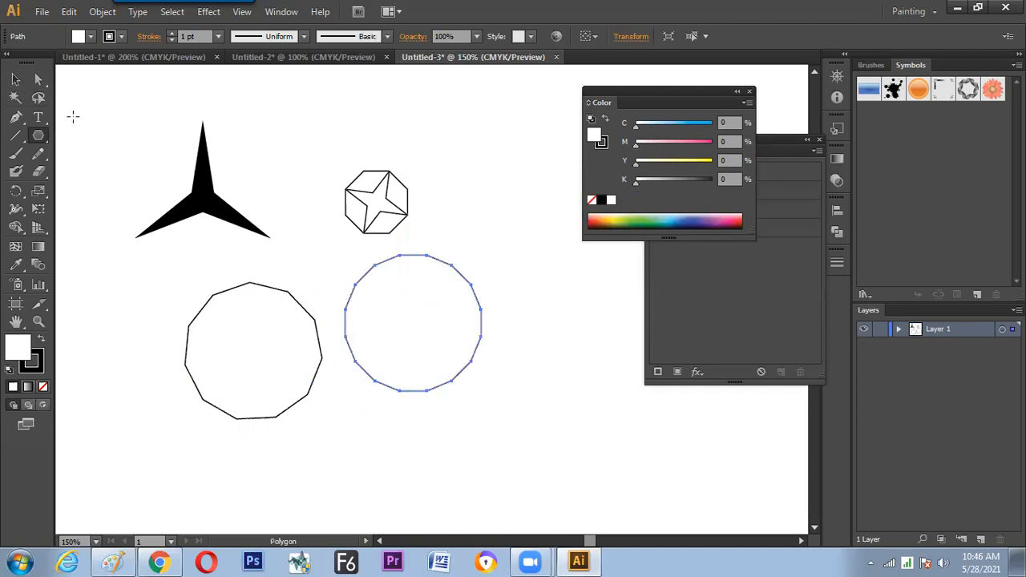
- Lasso-select alternate anchor points of the 16-sided polygon, scale them uniformly to 30% as a copy, and deselect
left_click(38, 78)
left_click(37, 97)
mouse_move(377, 280)
left_mouse_down()
mouse_move(412, 268)
mouse_move(428, 245)
mouse_move(437, 282)
mouse_move(482, 273)
mouse_move(464, 309)
mouse_move(487, 324)
mouse_move(483, 348)
mouse_move(461, 344)
mouse_move(457, 380)
mouse_move(421, 373)
mouse_move(397, 402)
mouse_move(384, 365)
mouse_move(345, 370)
mouse_move(356, 328)
mouse_move(332, 320)
mouse_move(334, 297)
mouse_move(385, 289)
left_mouse_up()
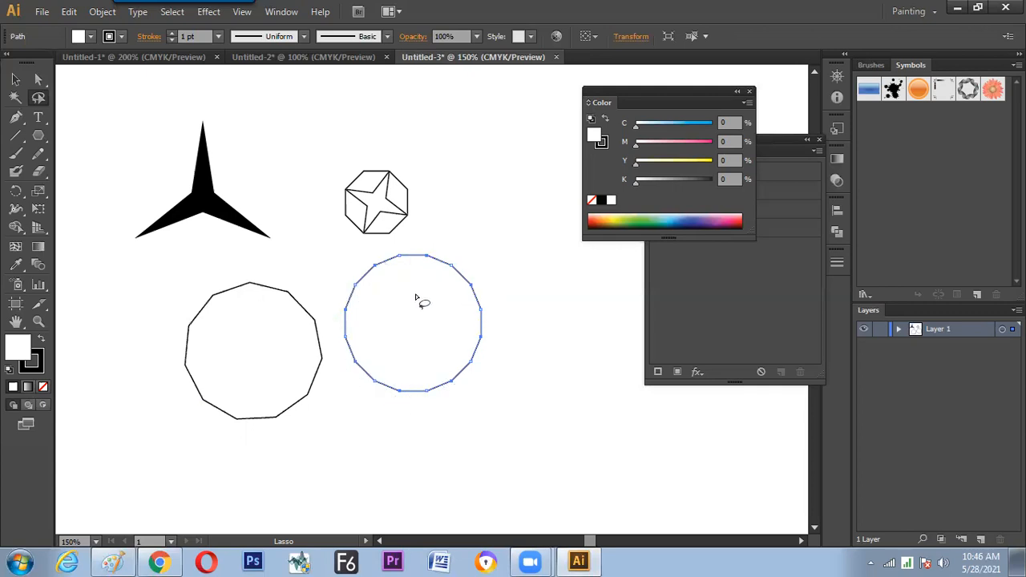
right_click(428, 258)
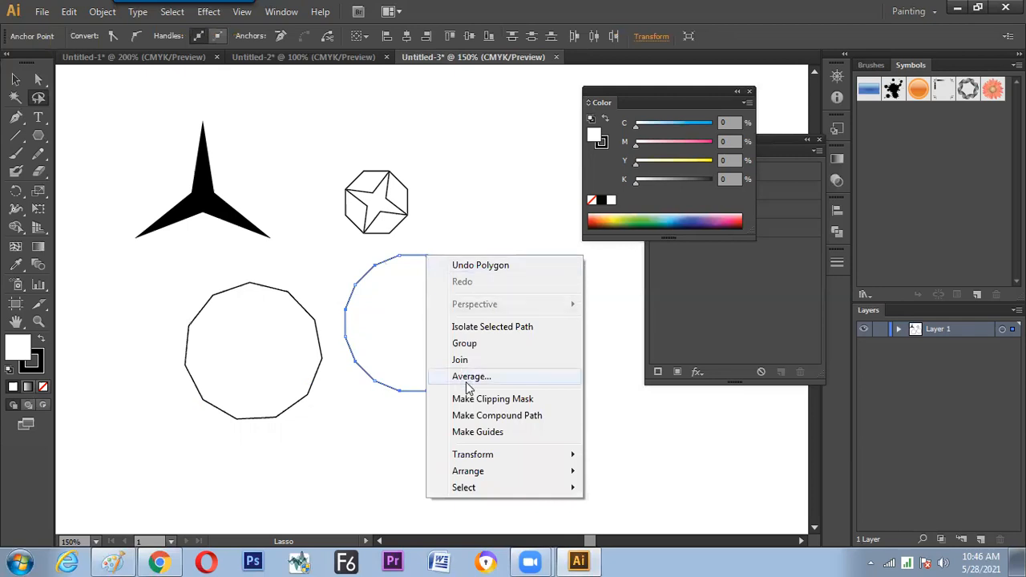
mouse_move(465, 457)
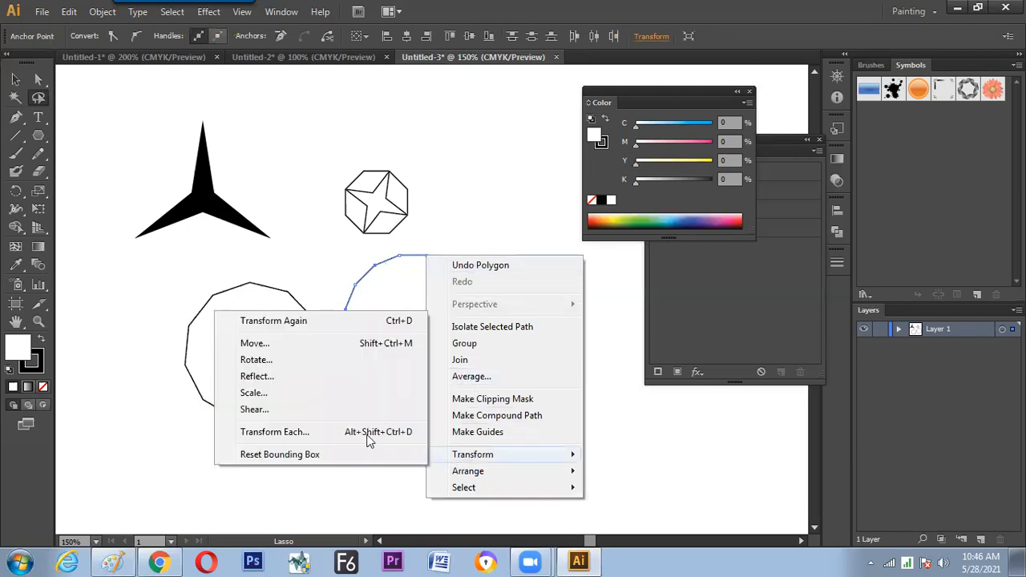
left_click(306, 392)
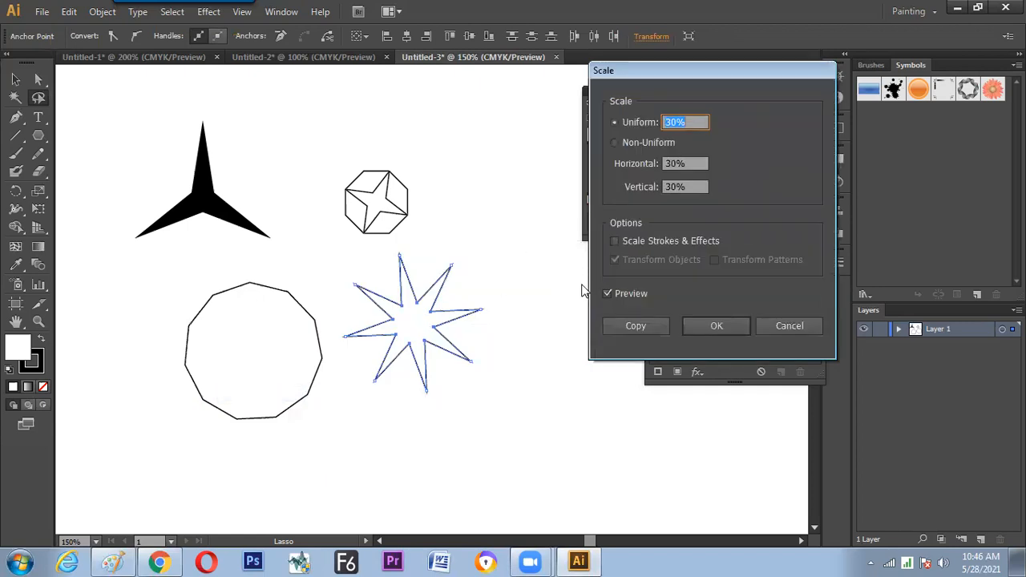
left_click(634, 328)
key("v")
left_click(306, 191)
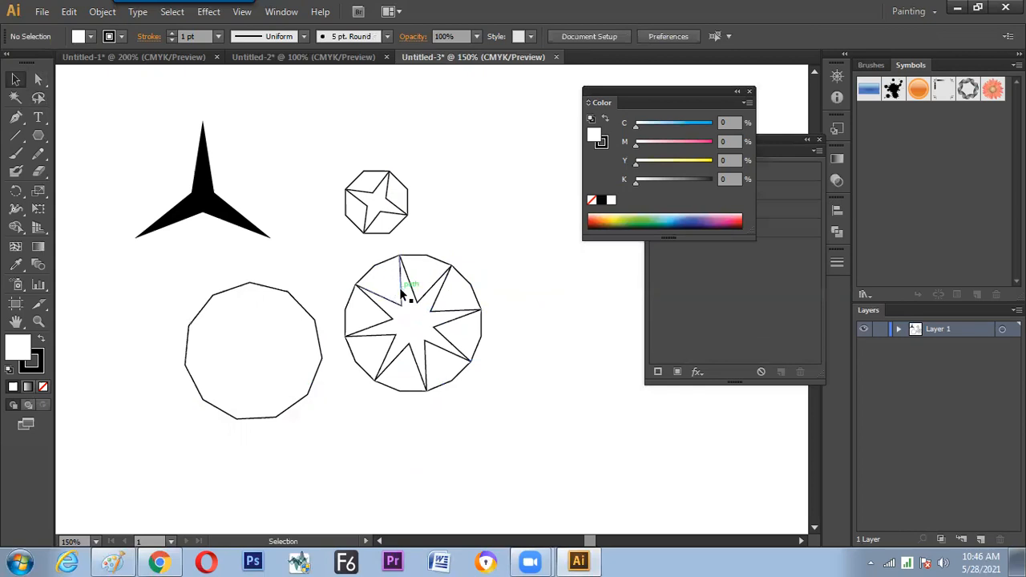
- Try moving single wedge segments out of the 16-sided star design, undoing each move
left_click_drag(433, 290, 521, 249)
key("ctrl+z")
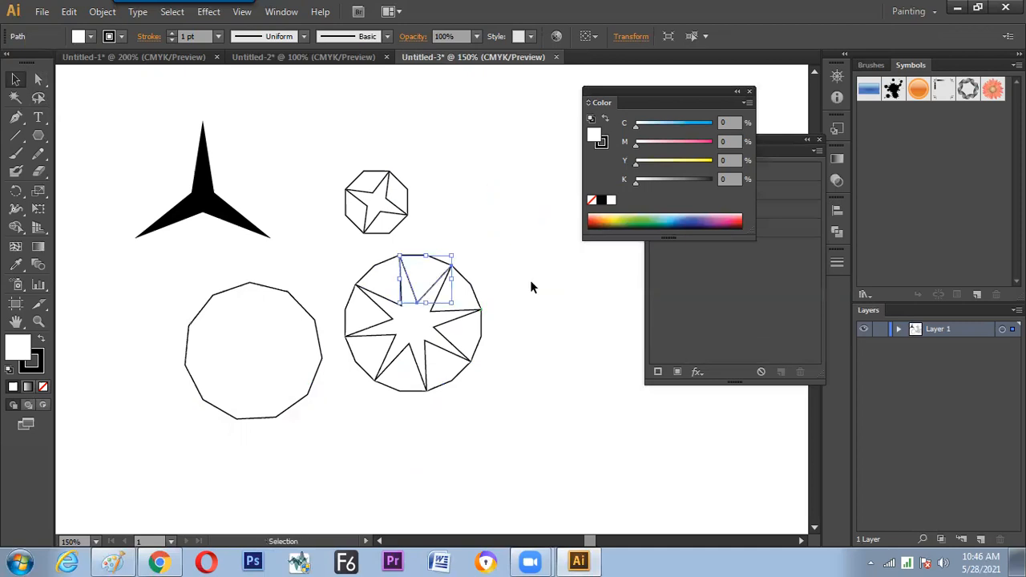
left_click(531, 281)
left_click_drag(433, 309, 536, 293)
left_click(564, 308)
key("ctrl+z")
left_click(495, 316)
left_click(449, 321)
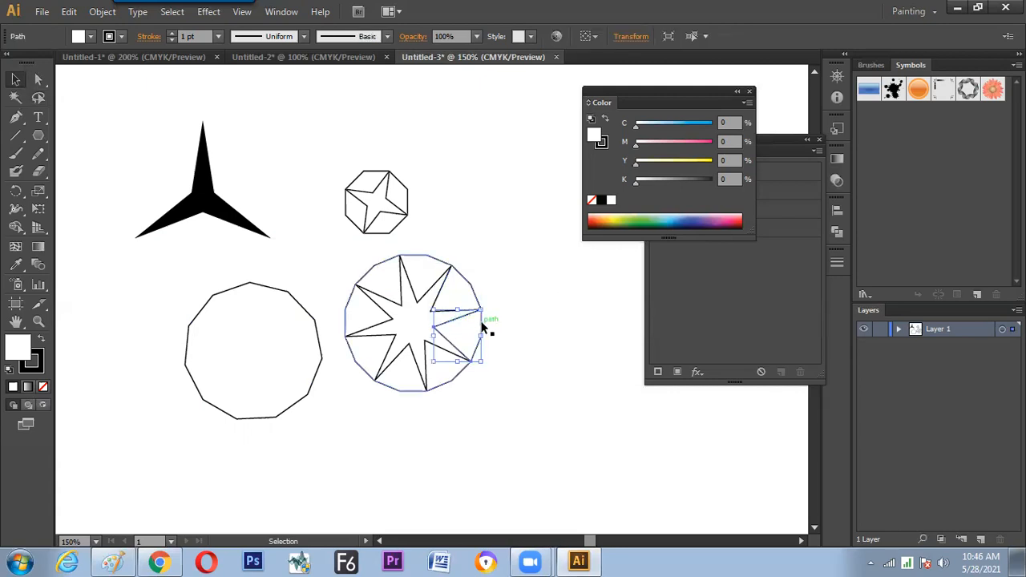
left_click(523, 304)
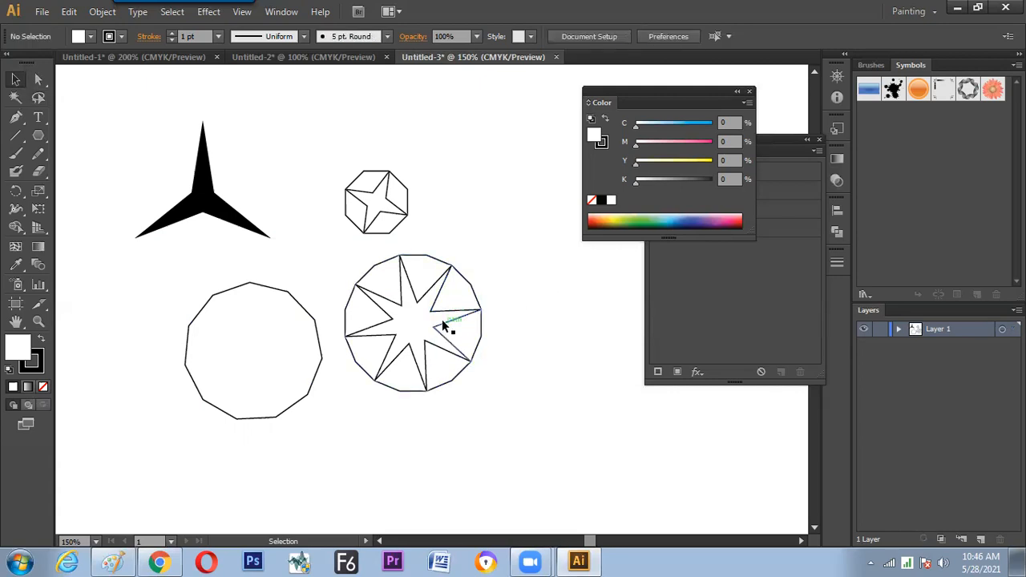
- Add a slightly enlarged concentric copy of the 16-sided outline behind the star design and deselect it
left_click(474, 294)
key("a")
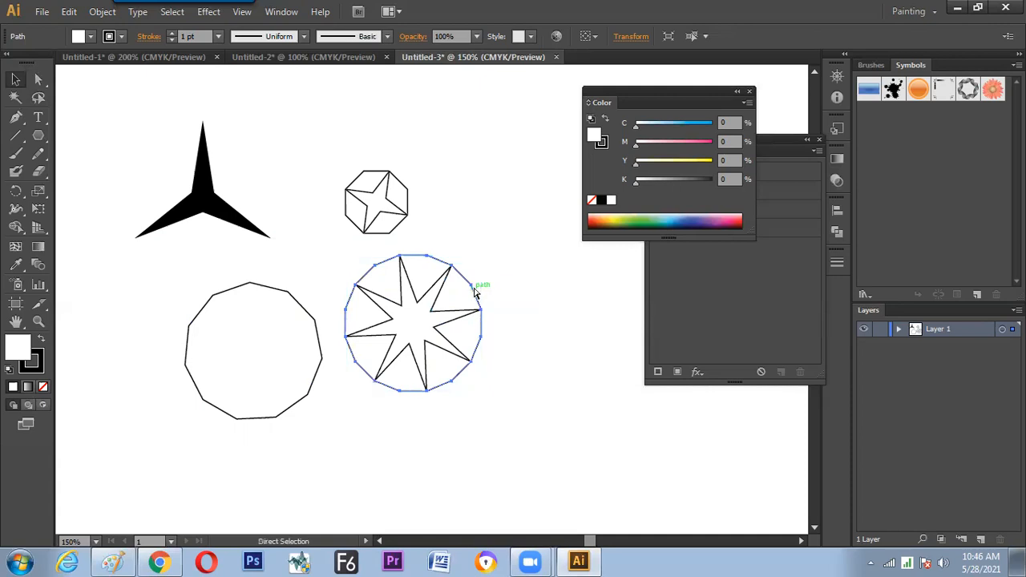
key("v")
left_click_drag(481, 256, 488, 248)
left_click(529, 243)
key("ctrl+z")
left_click_drag(465, 292, 517, 263)
key("ctrl+z")
left_click(548, 280)
key("ctrl+z")
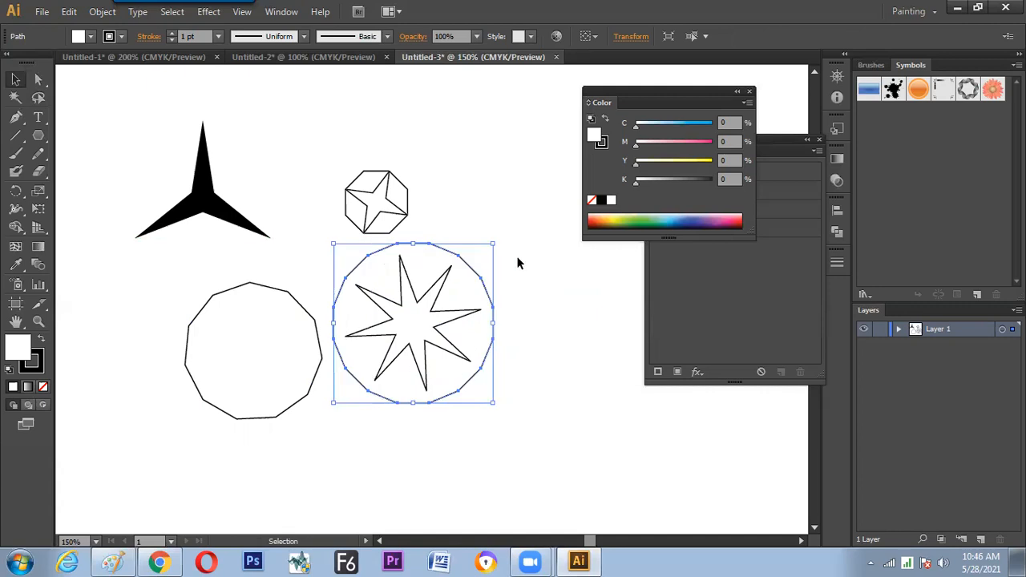
key("ctrl")
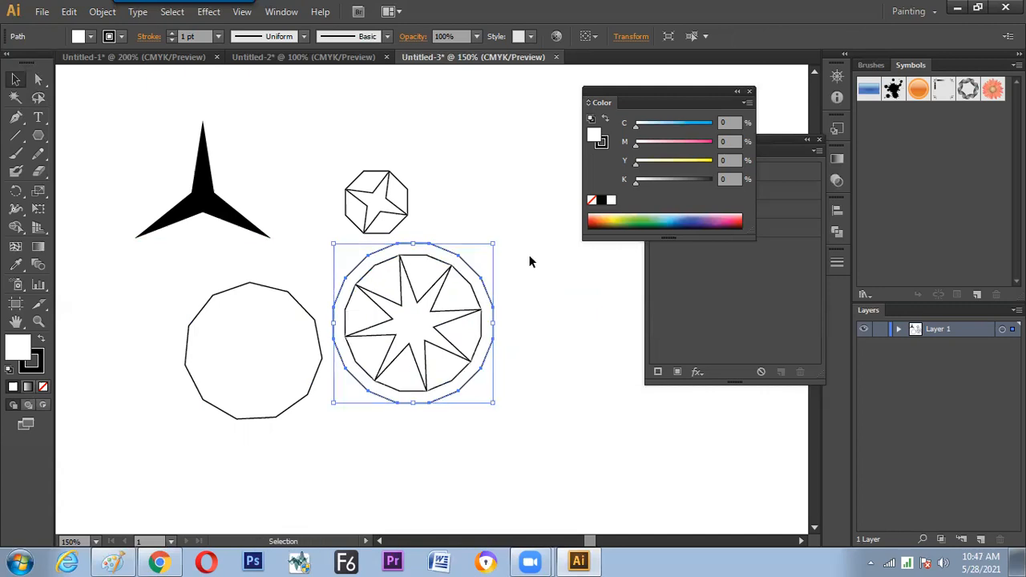
left_click(542, 277, "ctrl")
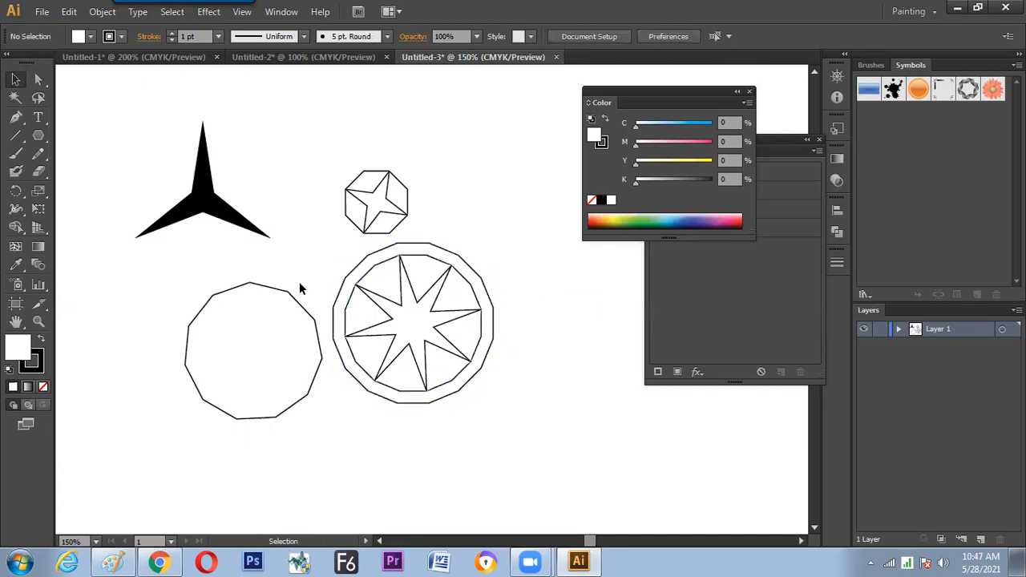
- Delete the 11-sided polygon and move the octagon design up beside the black star
left_click(286, 343)
key("Delete")
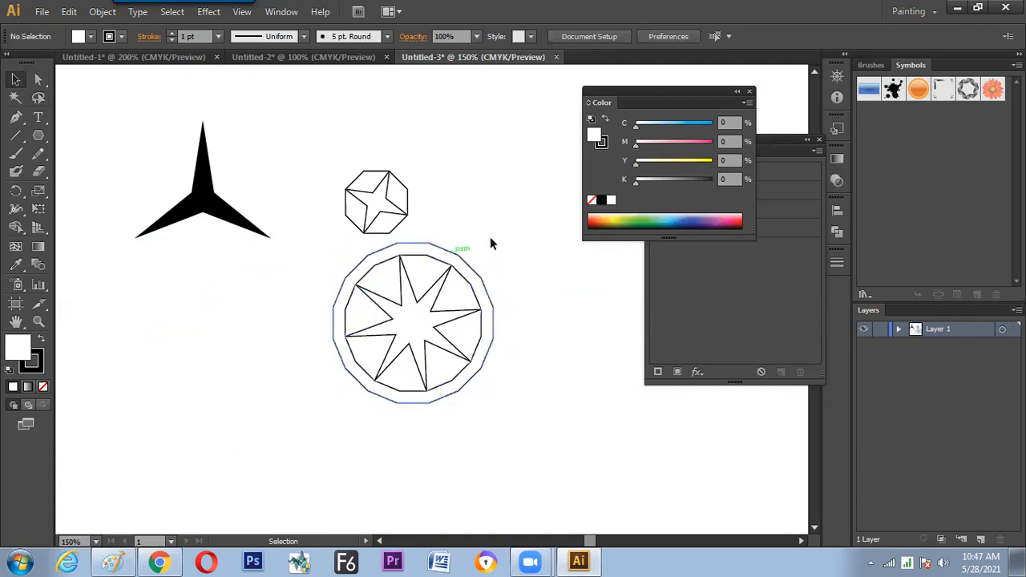
left_click(391, 207)
left_click_drag(390, 207, 312, 156)
left_click(498, 233)
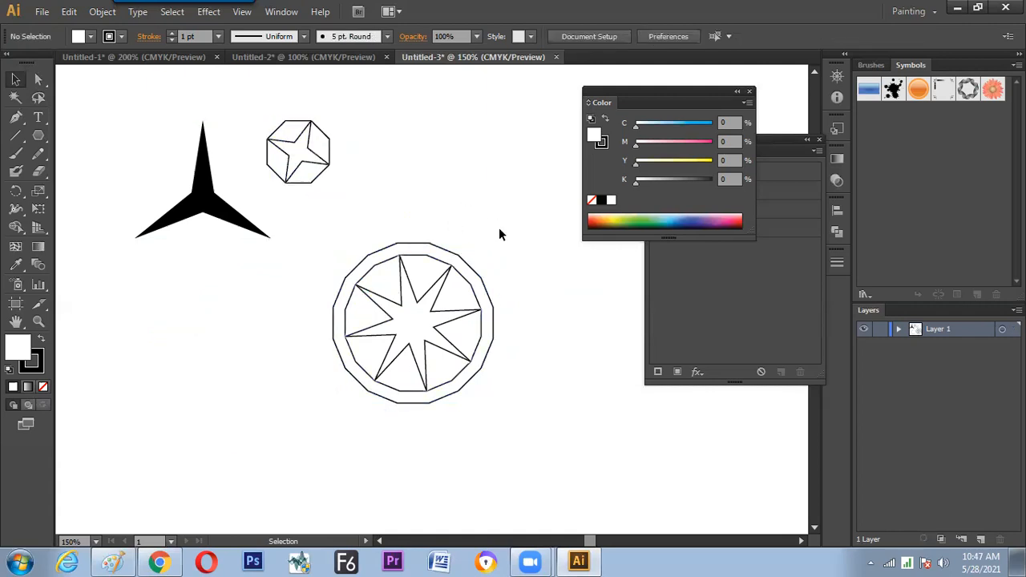
- Add another slightly larger concentric copy of the outermost 16-sided outline and send it to the back
left_click(463, 255)
key("a")
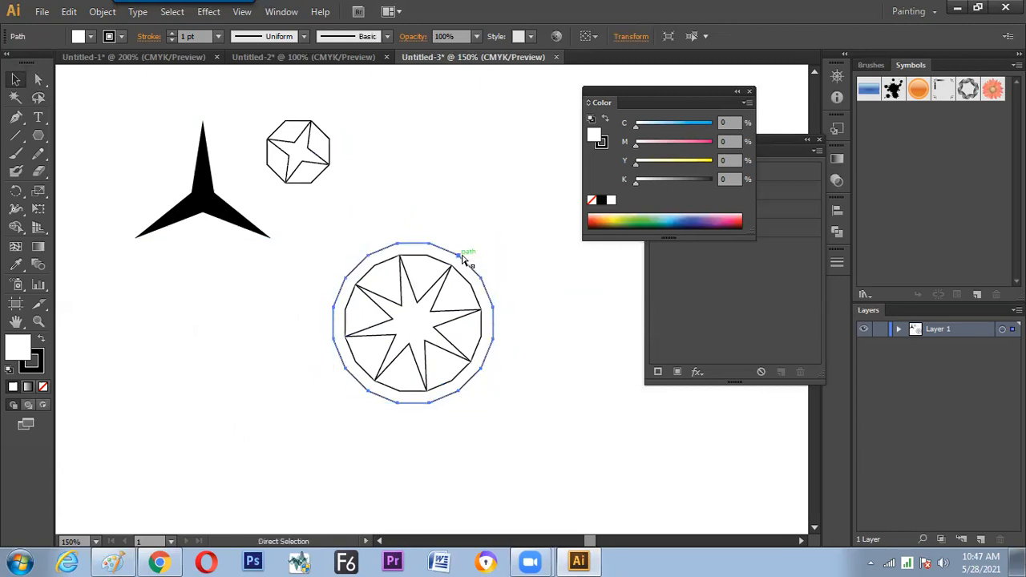
key("v")
left_click_drag(492, 240, 499, 238)
key("ctrl+[")
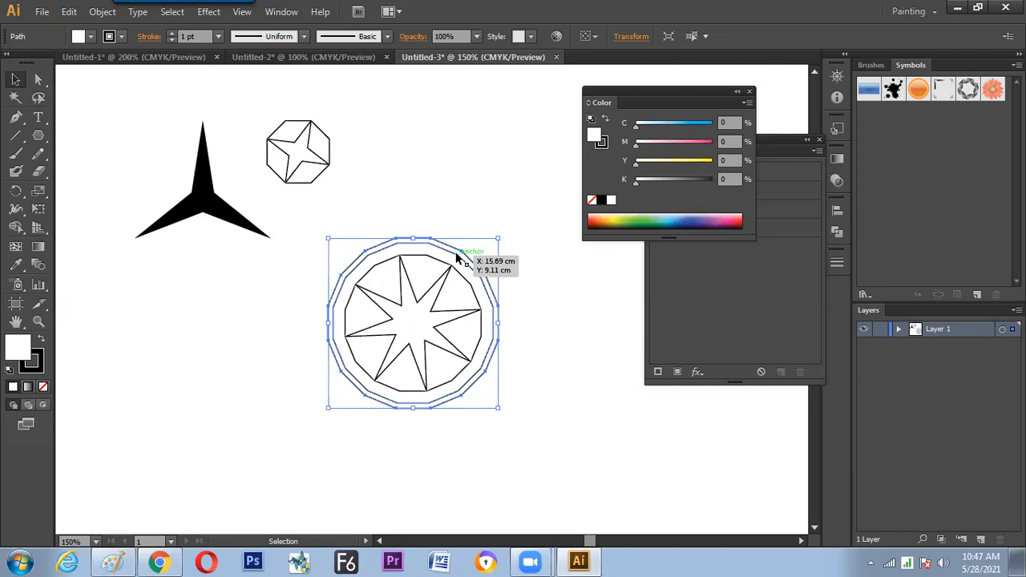
right_click(458, 254)
mouse_move(485, 473)
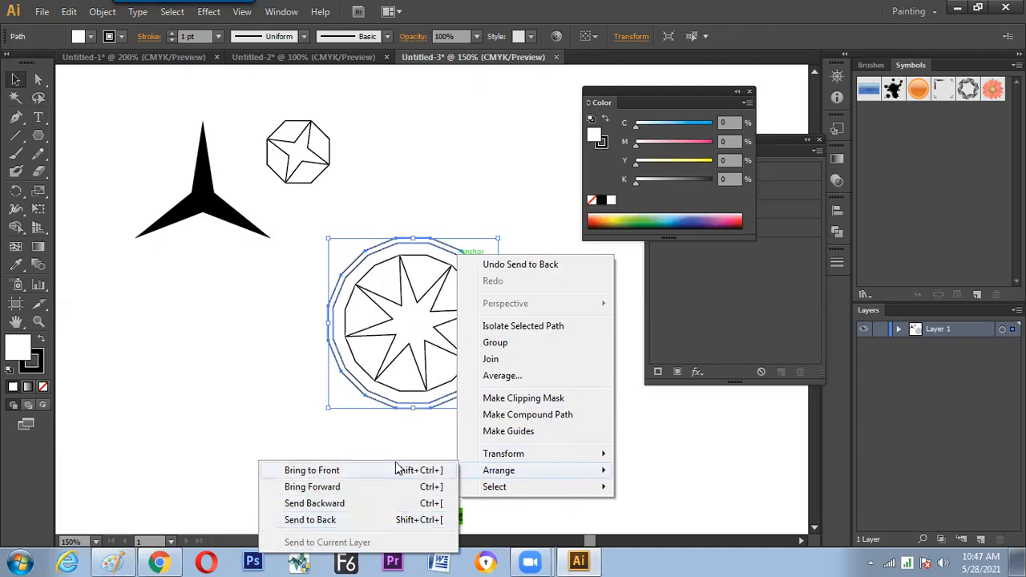
left_click(407, 233)
left_click(408, 238)
- Start a Convert to Shape Ellipse effect on the outermost polygon with preview and a relative extra width of -0.7 cm
left_click(208, 12)
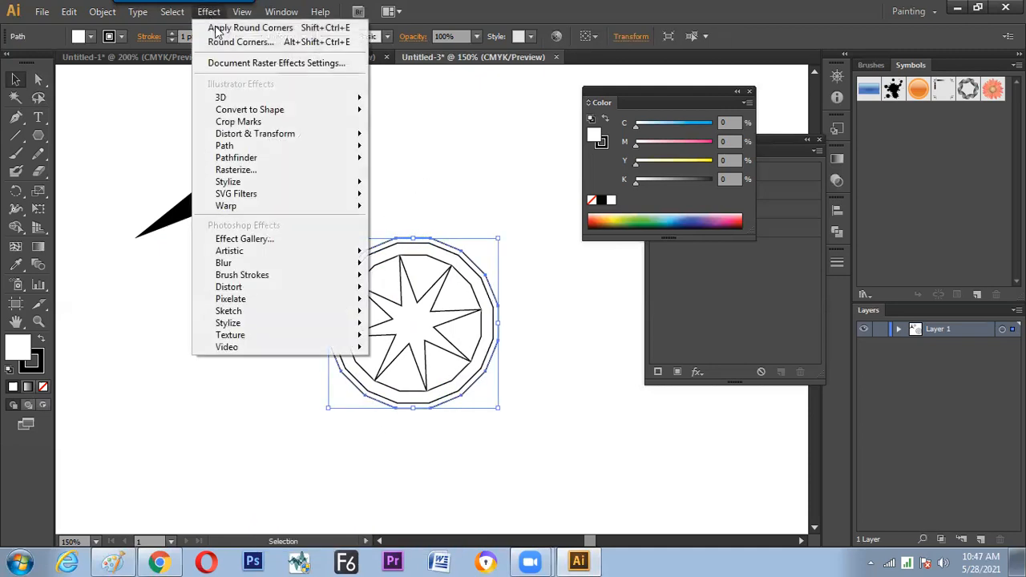
mouse_move(245, 112)
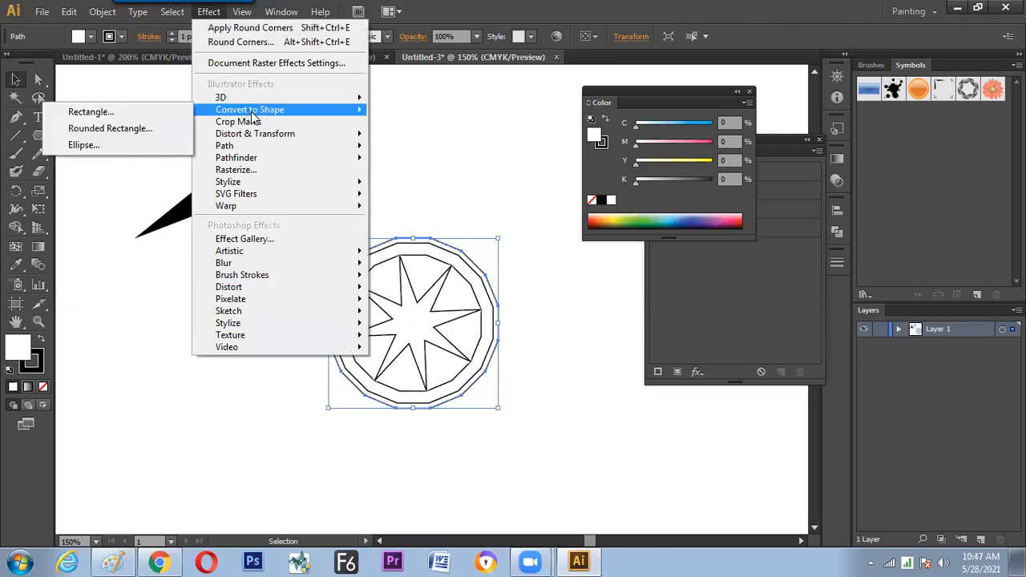
left_click(107, 148)
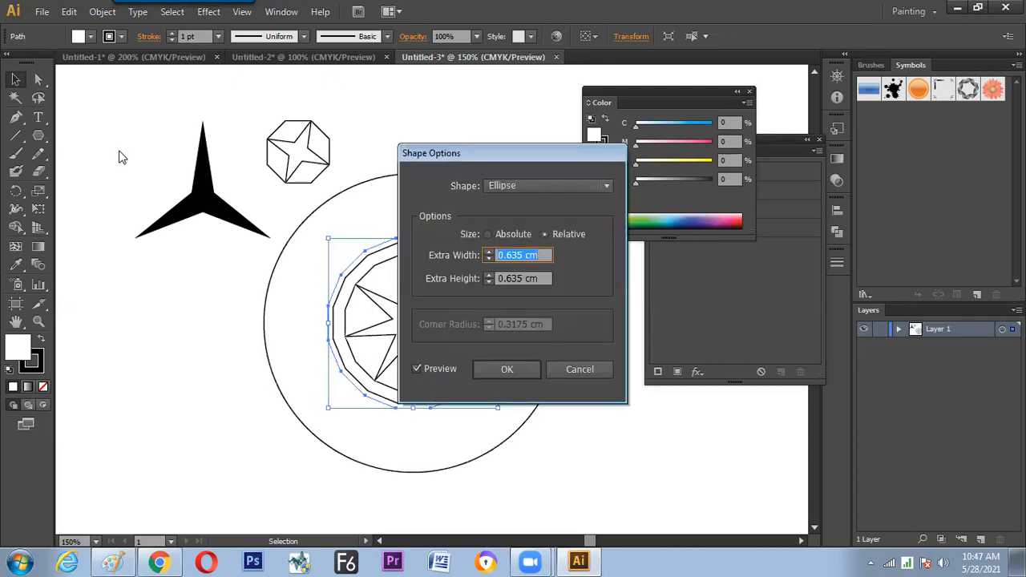
left_click_drag(464, 152, 617, 90)
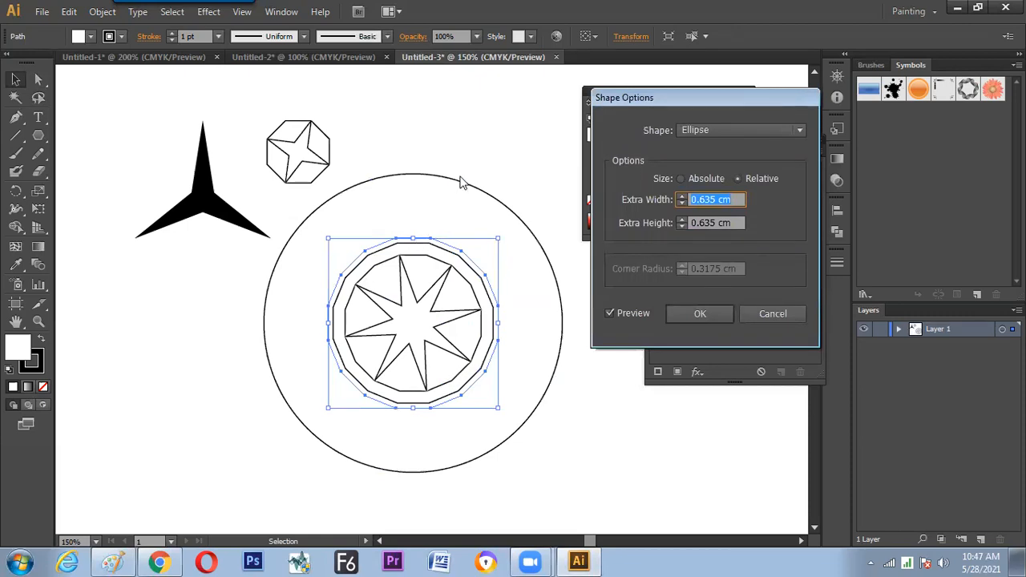
left_click(683, 204)
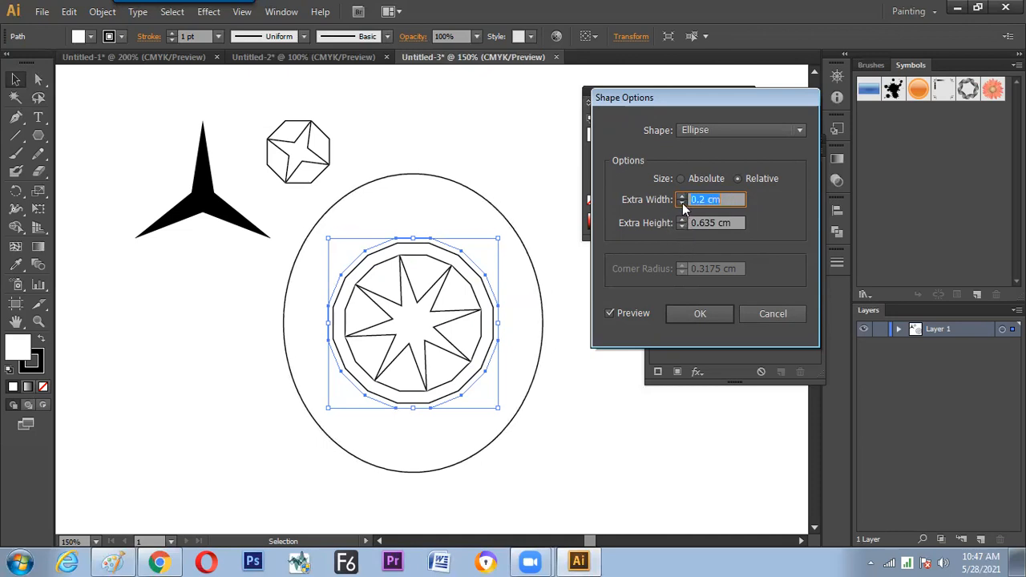
left_click(683, 204)
left_click(682, 204)
left_click(682, 204)
left_click(681, 204)
left_click(682, 203)
left_click(682, 203)
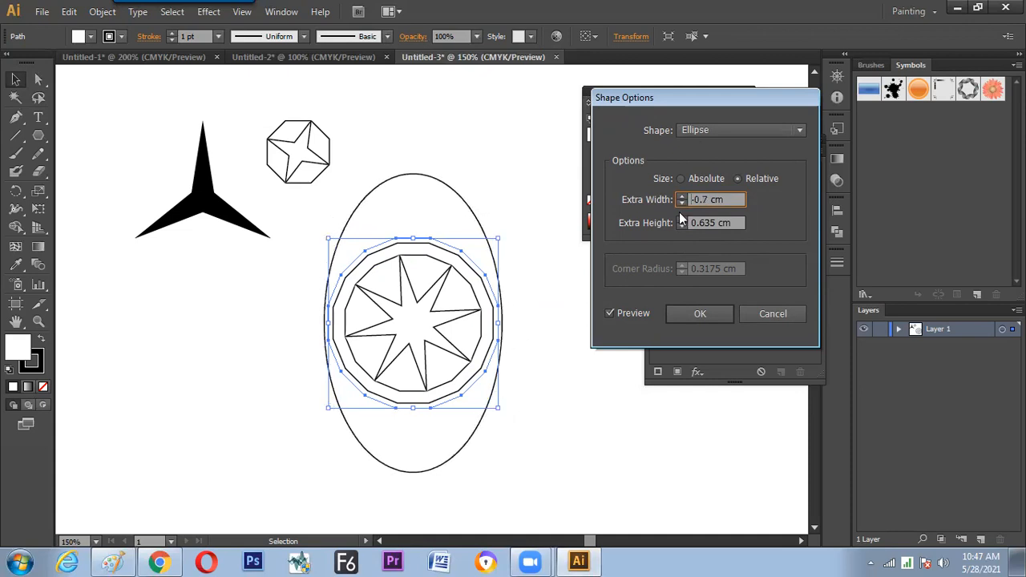
- Set the ellipse's extra height to -0.7 cm as well, apply the effect, and deselect the shape
left_click_drag(724, 201, 619, 214)
key("ctrl+c")
left_click_drag(734, 223, 625, 238)
key("ctrl+v")
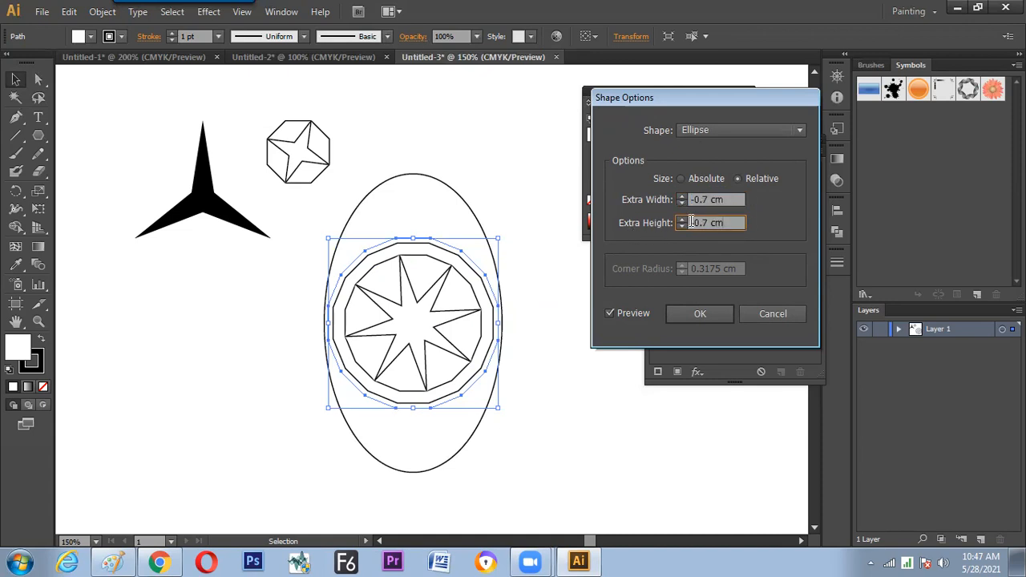
left_click(735, 201)
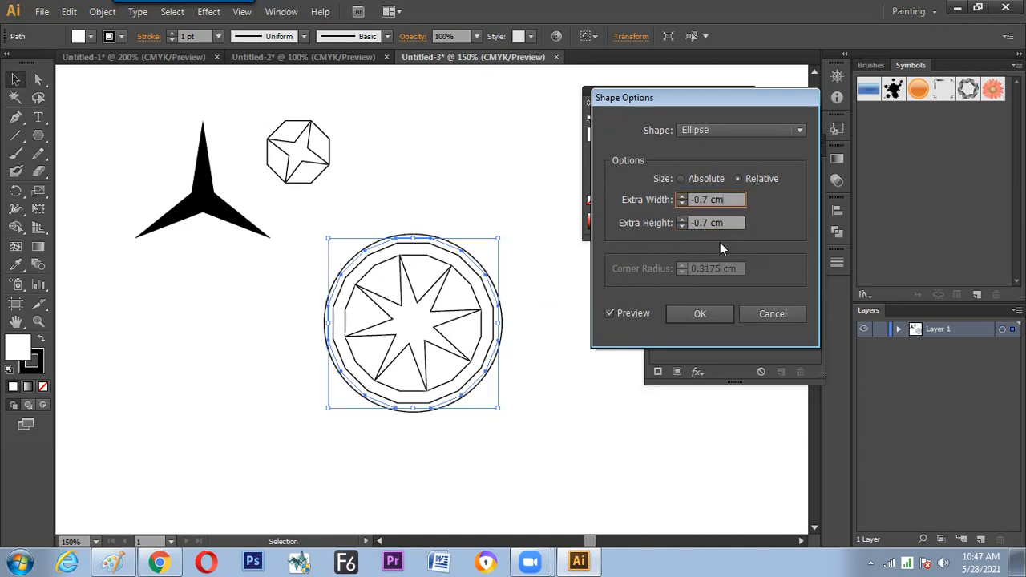
left_click(700, 314)
left_click(568, 311)
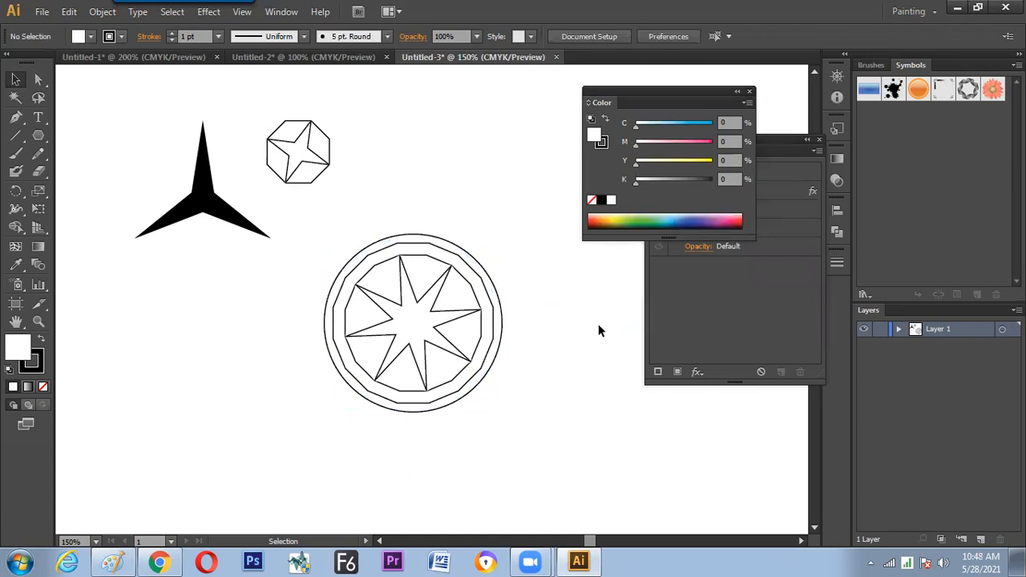
- Scale a much smaller copy of the outer circle down to the centre of the design
left_click(483, 260)
key("a")
key("v")
key("a")
key("v")
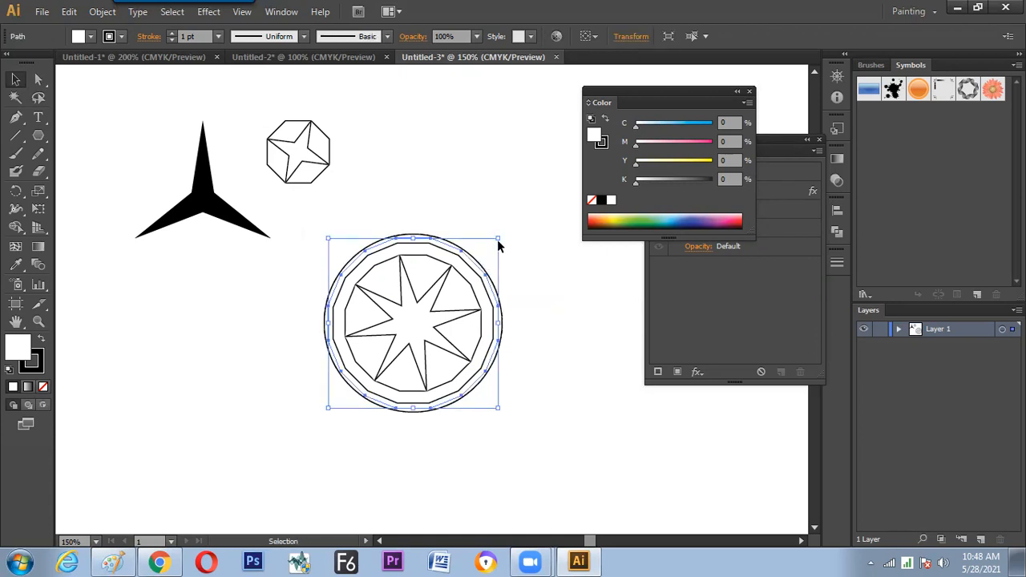
left_click_drag(497, 238, 437, 306)
key("Delete")
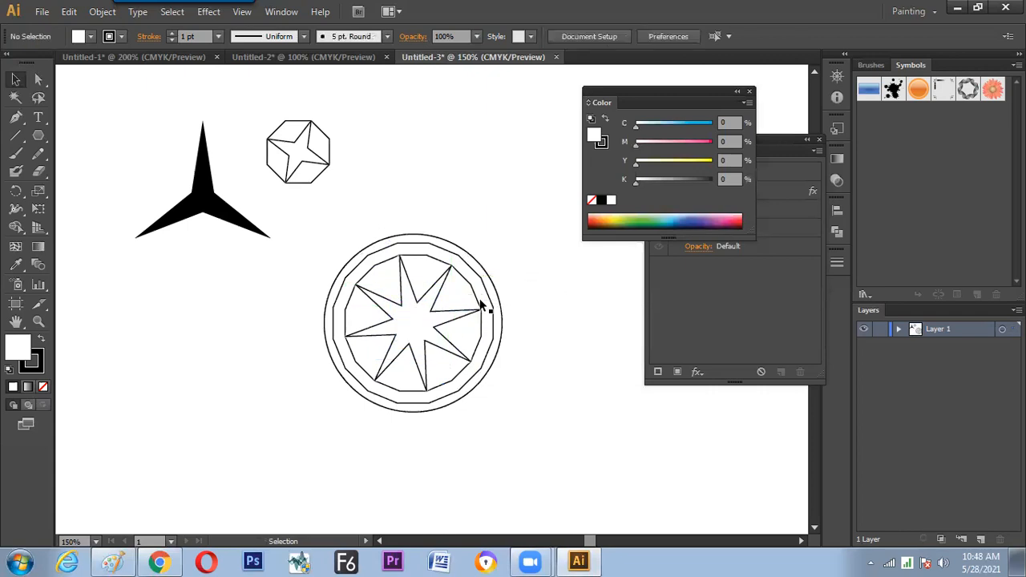
- Send the surrounding concentric outlines behind the small central circle and slightly enlarge that circle's path
left_click(420, 316)
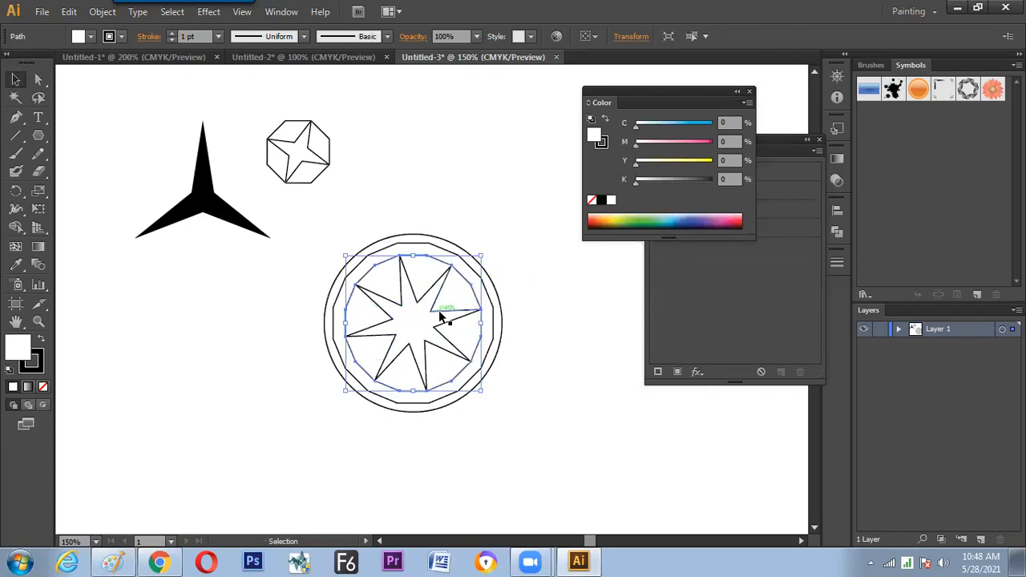
left_click(490, 322, "shift")
key("ctrl+[")
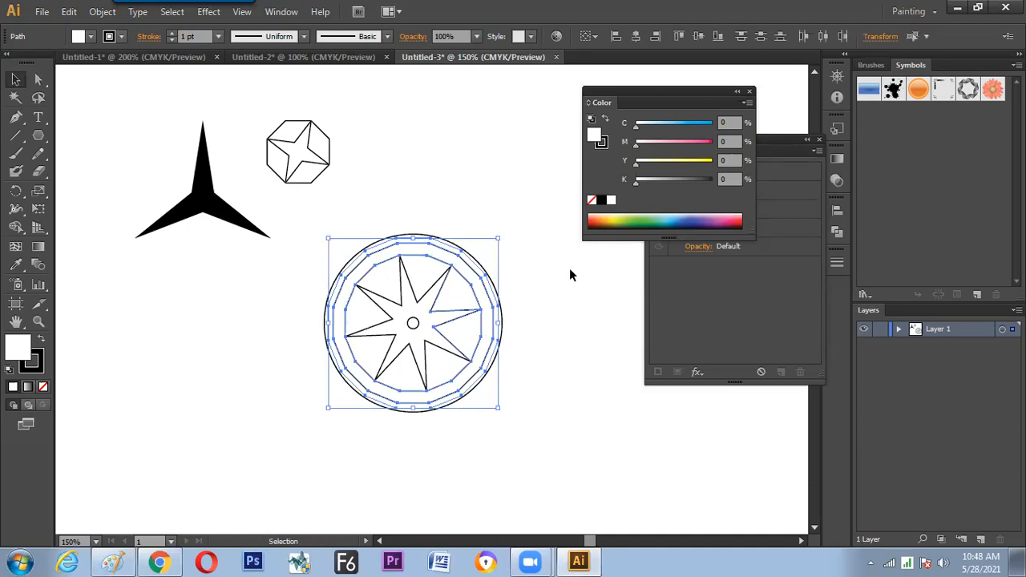
left_click(570, 268)
left_click_drag(432, 342, 440, 350)
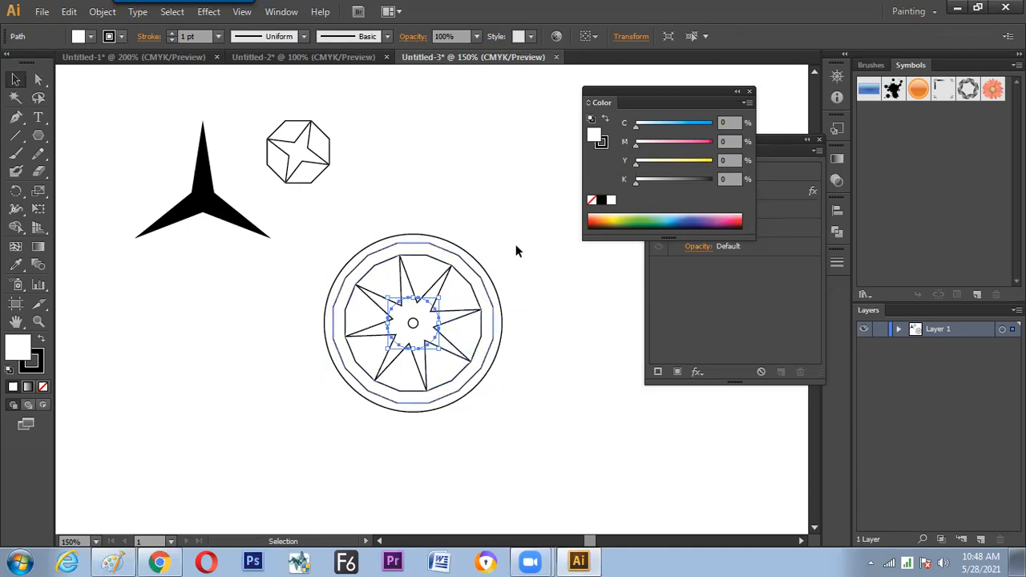
- Edit the central circle's Ellipse effect to an extra width and extra height of -0.4 cm, and deselect the shape
left_click(750, 91)
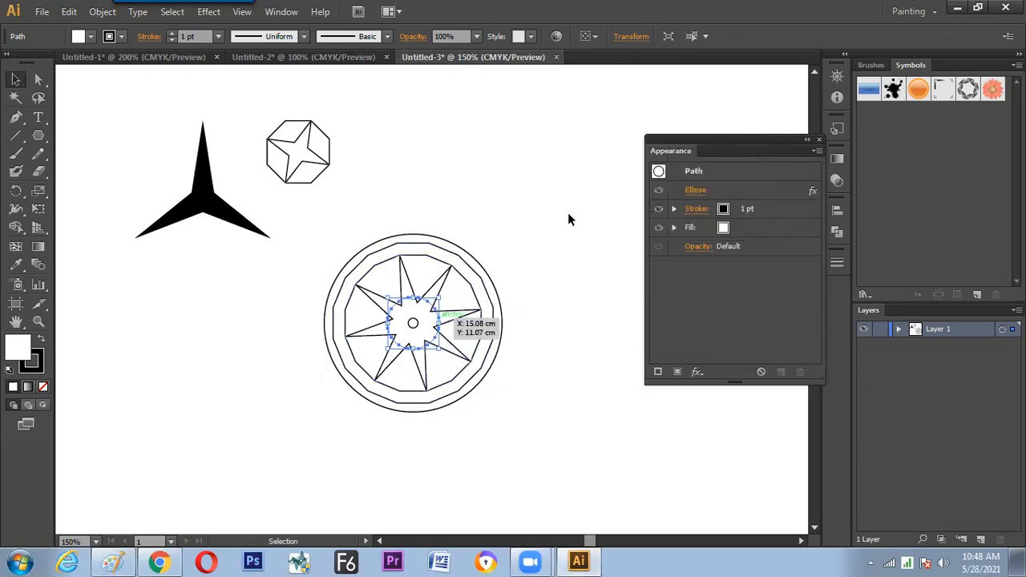
left_click_drag(702, 142, 611, 122)
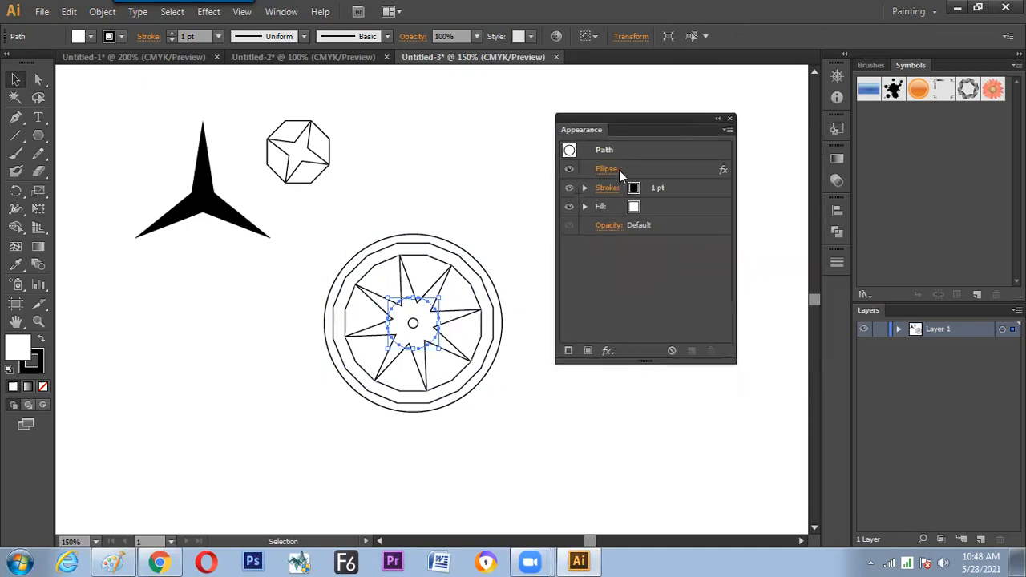
left_click(607, 169)
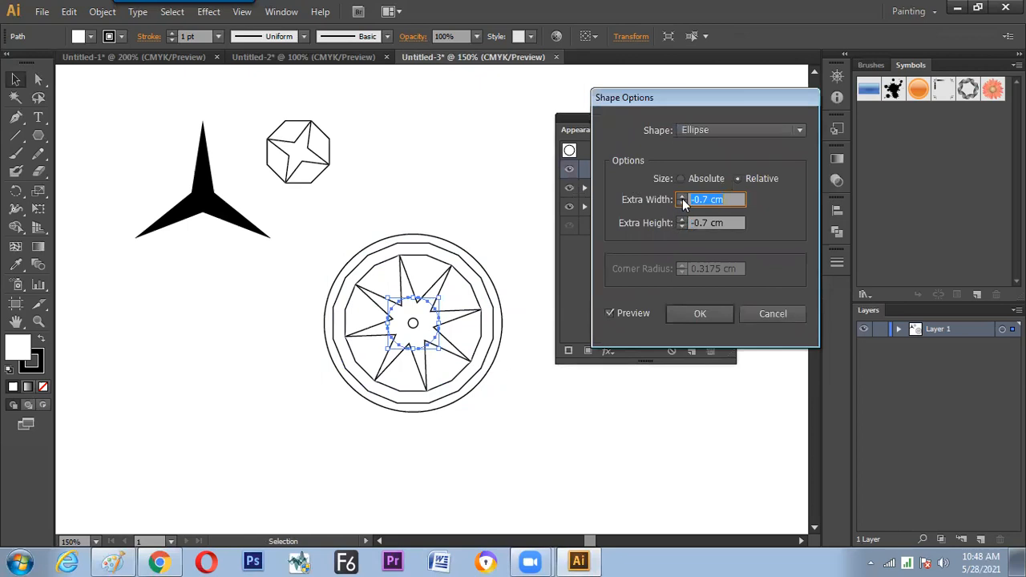
left_click(682, 196)
left_click(682, 196)
left_click(681, 196)
left_click(681, 196)
left_click(681, 203)
left_click(687, 224)
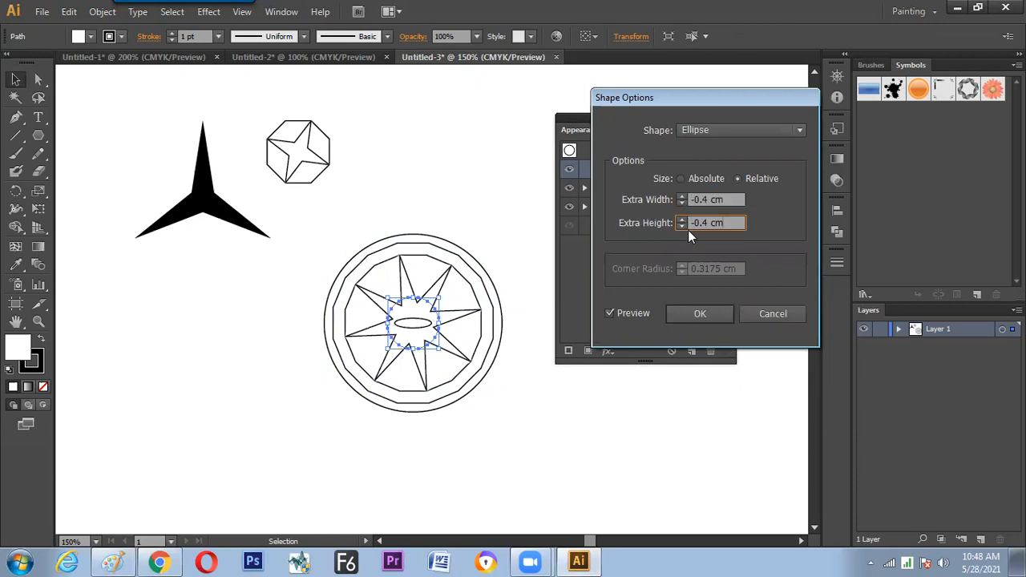
left_click(731, 200)
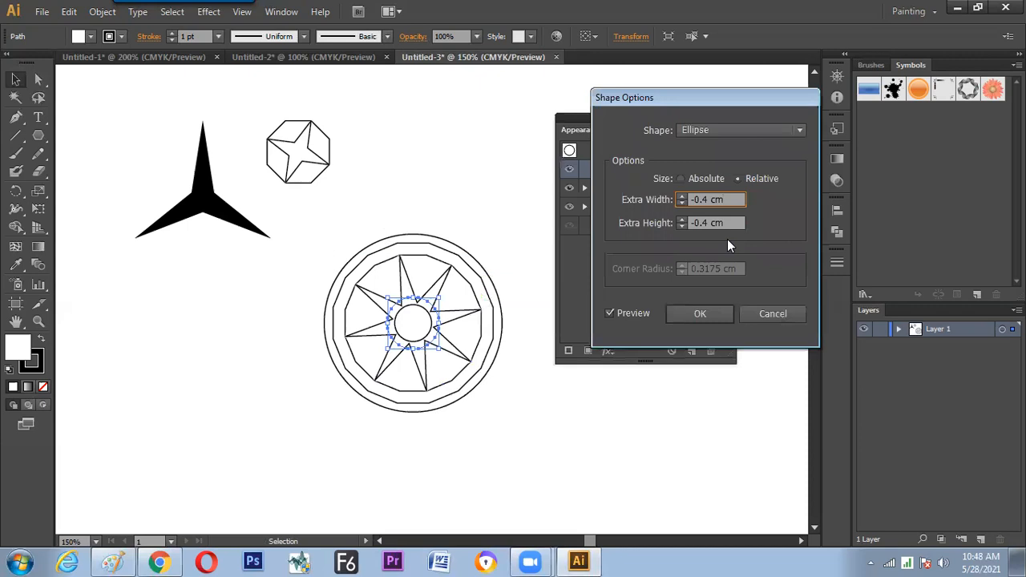
left_click(719, 313)
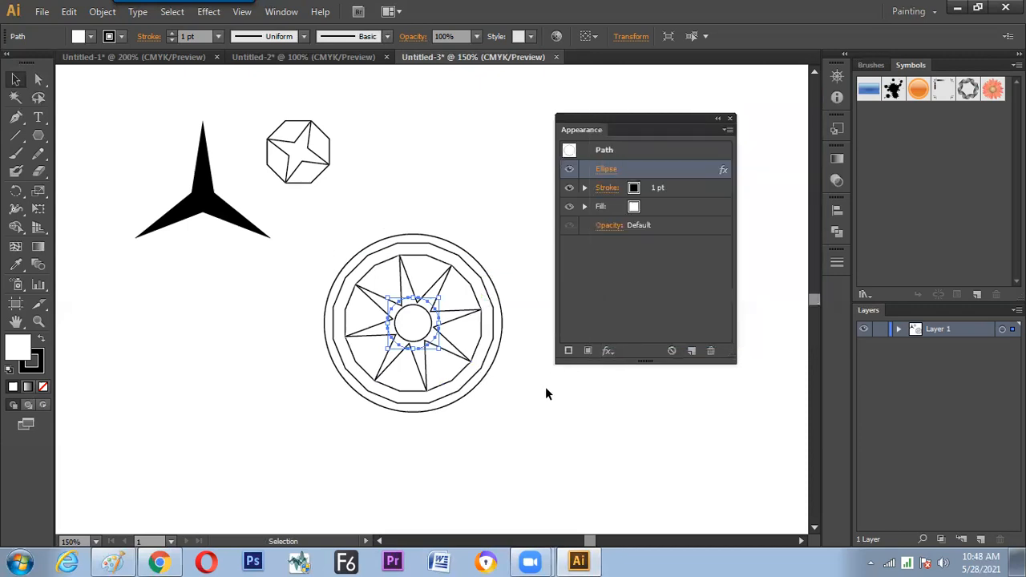
left_click(545, 387)
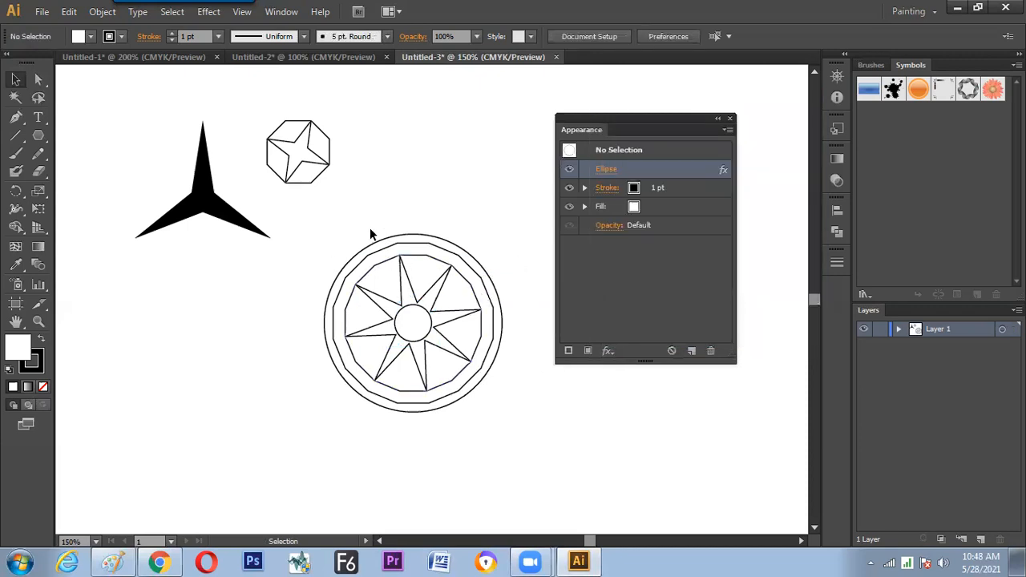
- Set the stroke of the wheel's outermost circle to 8 pt and deselect it
left_click(426, 238)
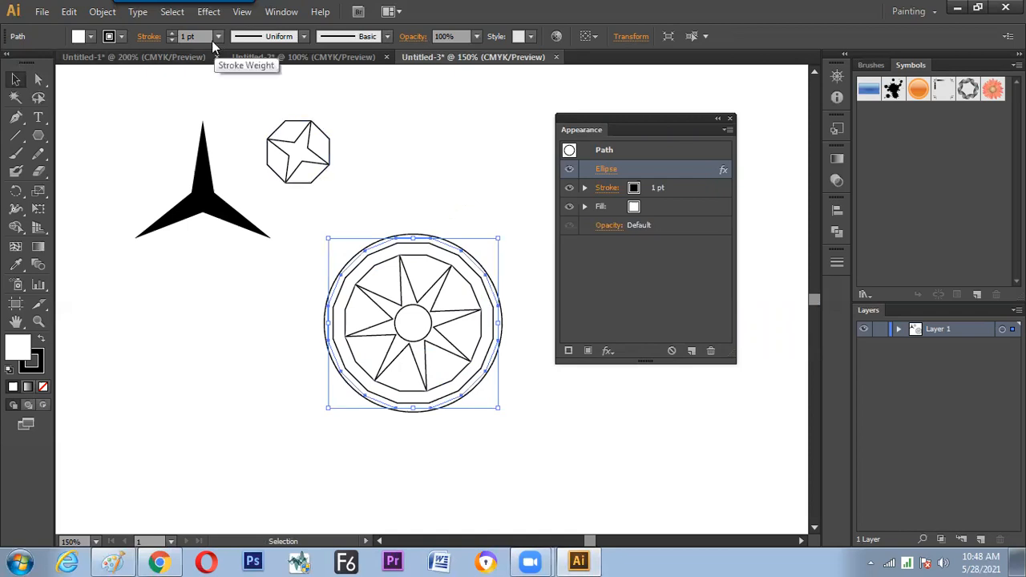
left_click(172, 33)
left_click(172, 34)
left_click(172, 34)
left_click(173, 34)
left_click(173, 34)
left_click(172, 34)
left_click(172, 33)
left_click(148, 295)
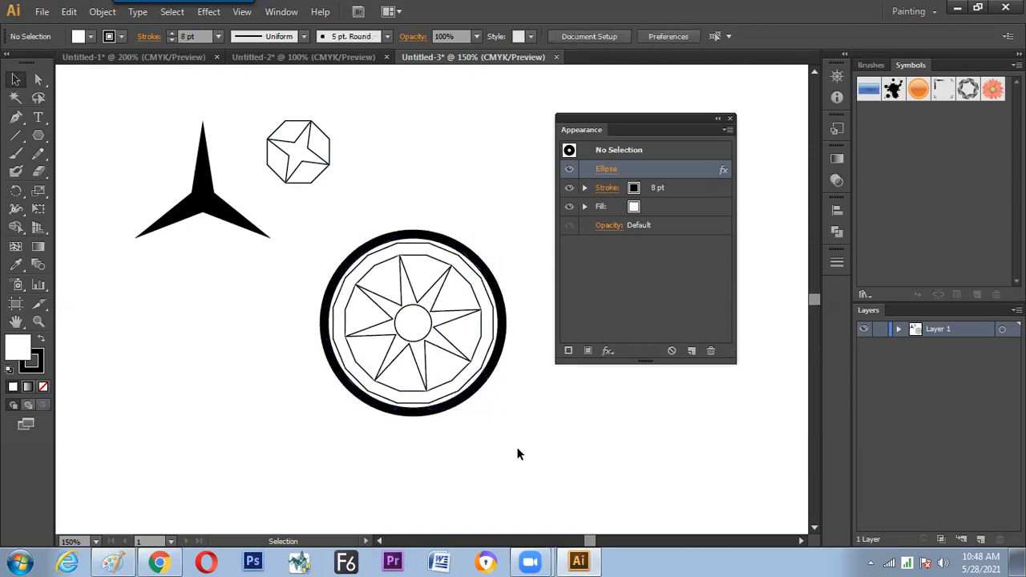
- Set the stroke of the small central circle to 3 pt and deselect it
left_click(438, 317)
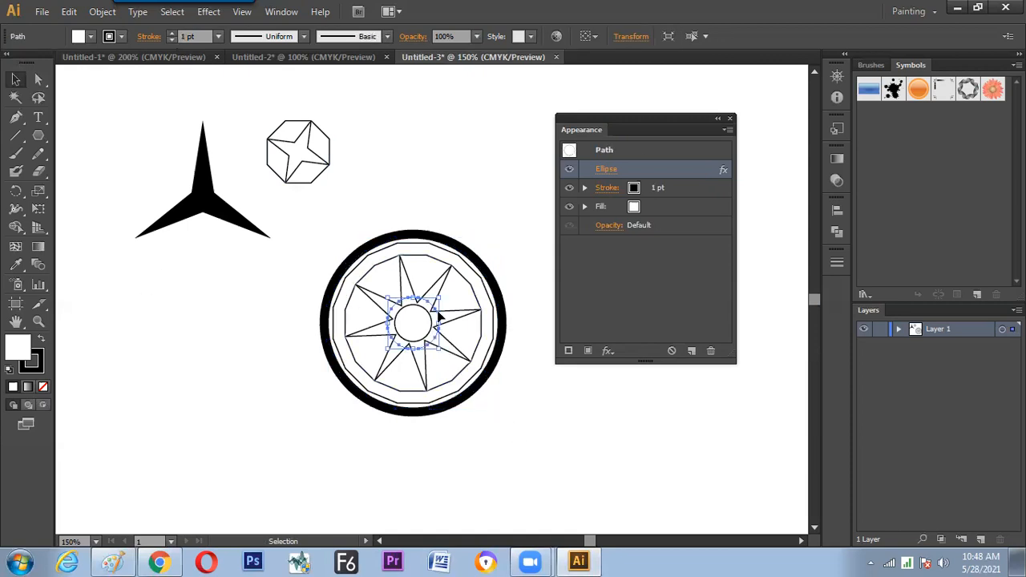
left_click(171, 33)
left_click(171, 33)
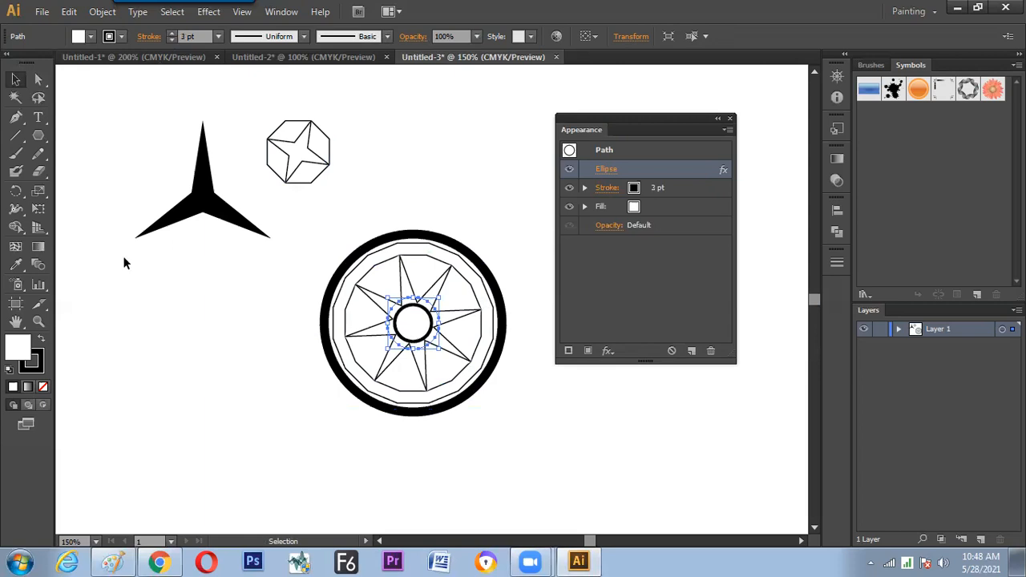
left_click(148, 353)
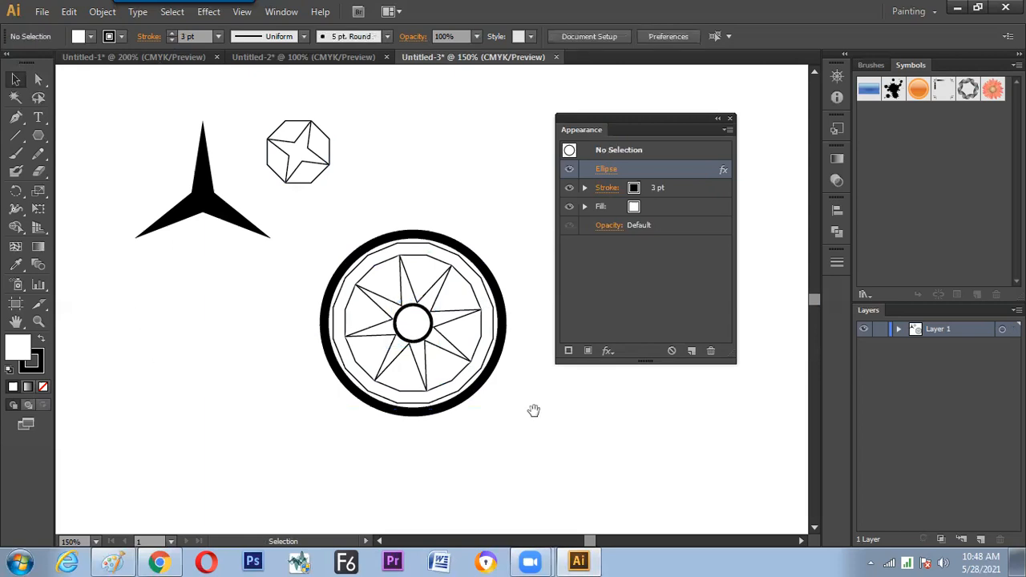
- Try to scale the whole wheel down about its centre with its strokes left unscaled, and undo the changes
left_click_drag(534, 410, 414, 431)
left_click_drag(430, 265, 262, 404)
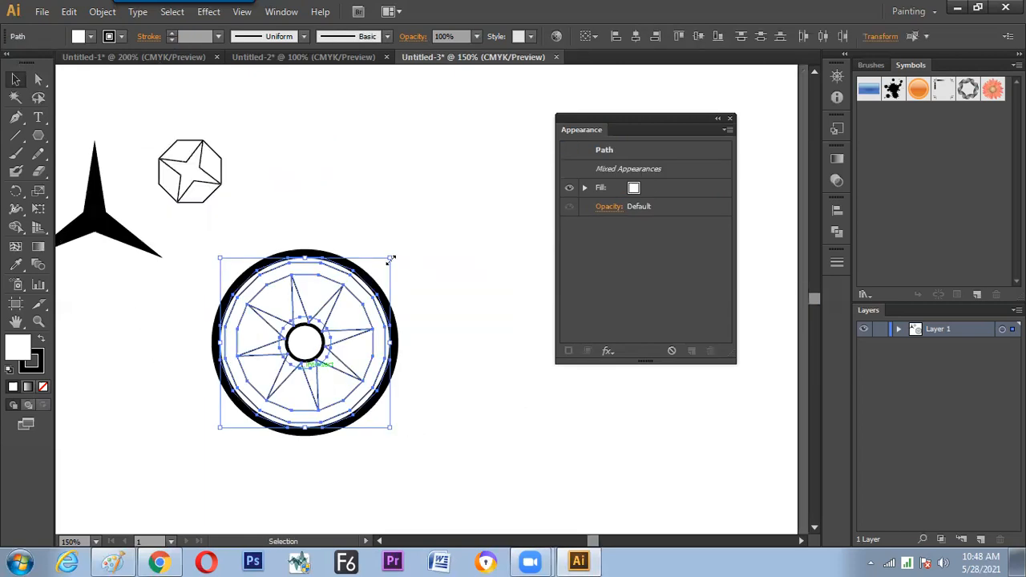
left_click_drag(392, 257, 362, 288)
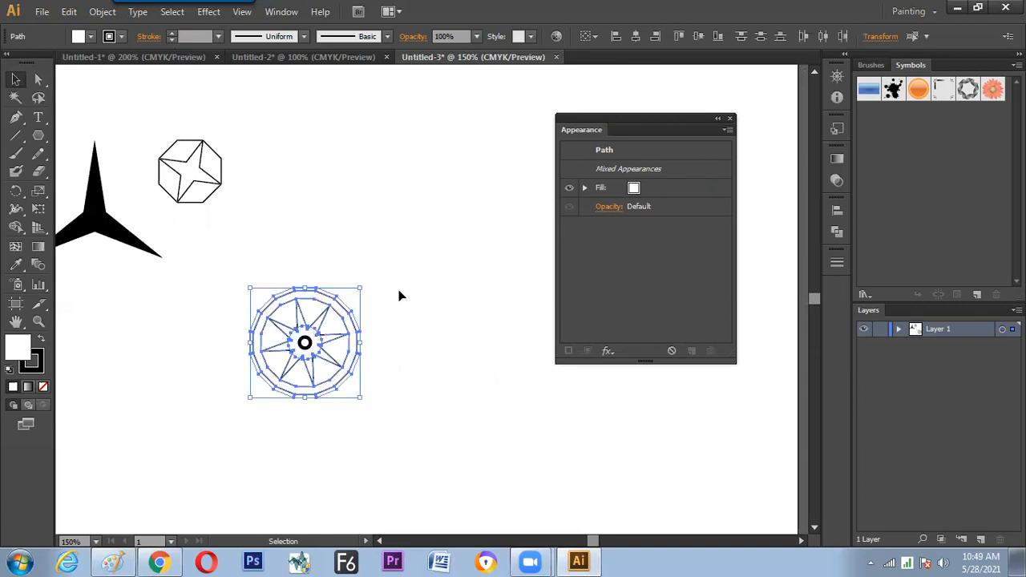
left_click_drag(327, 368, 399, 291)
left_click(438, 357)
key("ctrl+z")
key("ctrl+z")
key("ctrl+z")
- Select the whole wheel and enable Scale Strokes & Effects in the general preferences
left_click_drag(459, 228, 197, 463)
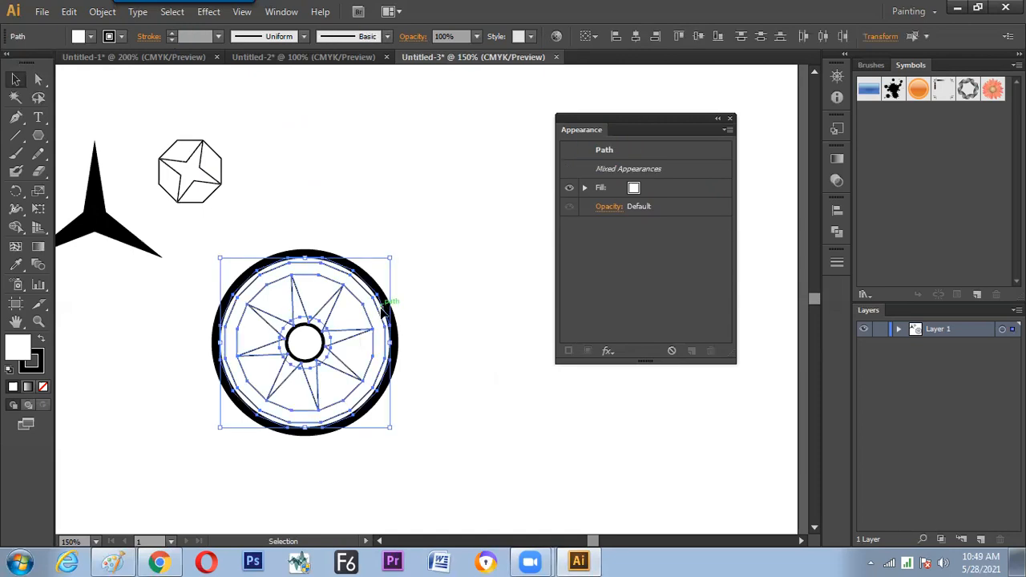
key("ctrl+k")
left_click(633, 350)
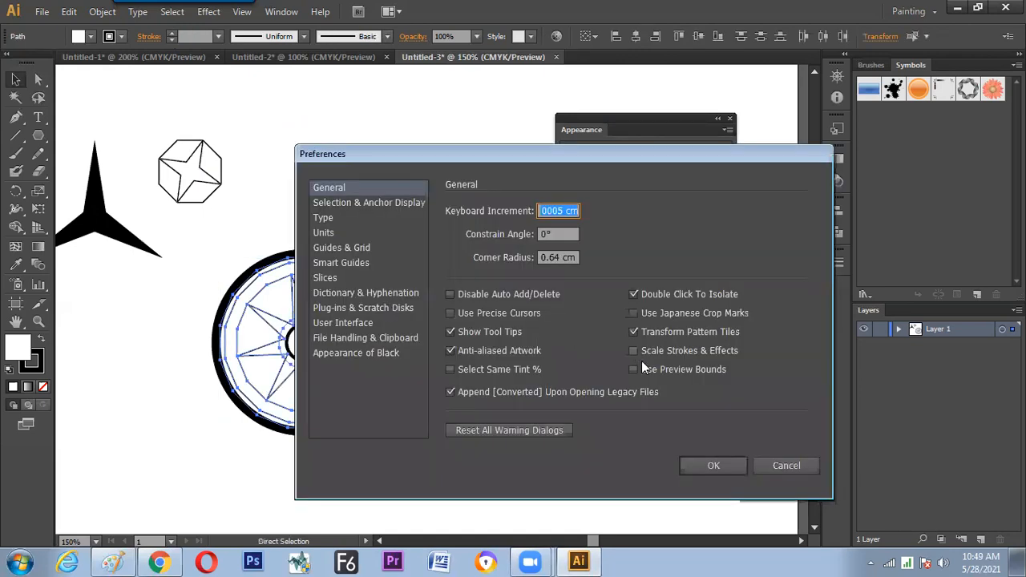
left_click(711, 466)
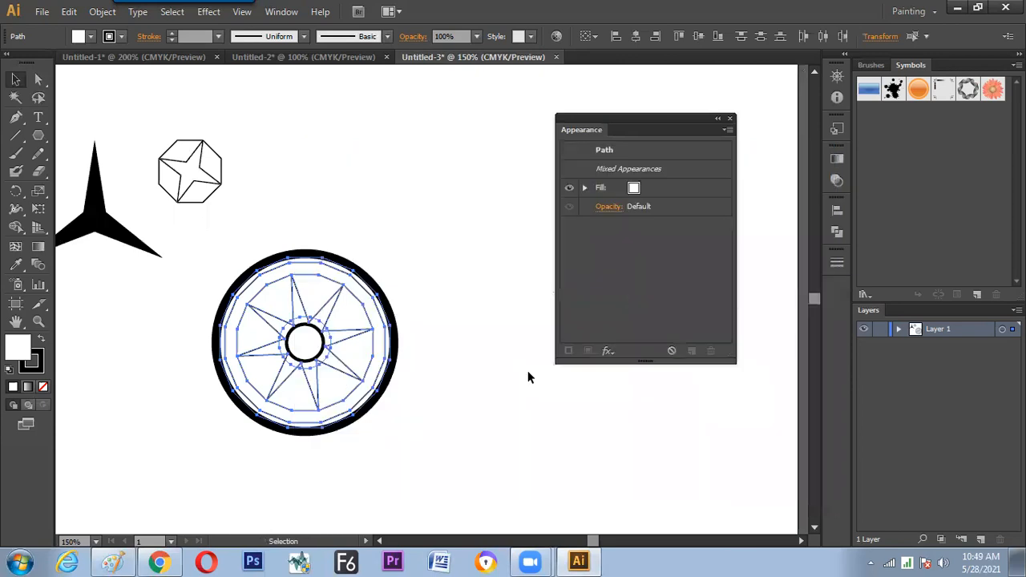
- Scale the whole wheel down about its centre and place a duplicate overlapping the lower left of the original
key("ctrl+z")
left_click_drag(407, 242, 262, 409)
left_click(407, 270)
left_click_drag(325, 343, 405, 333)
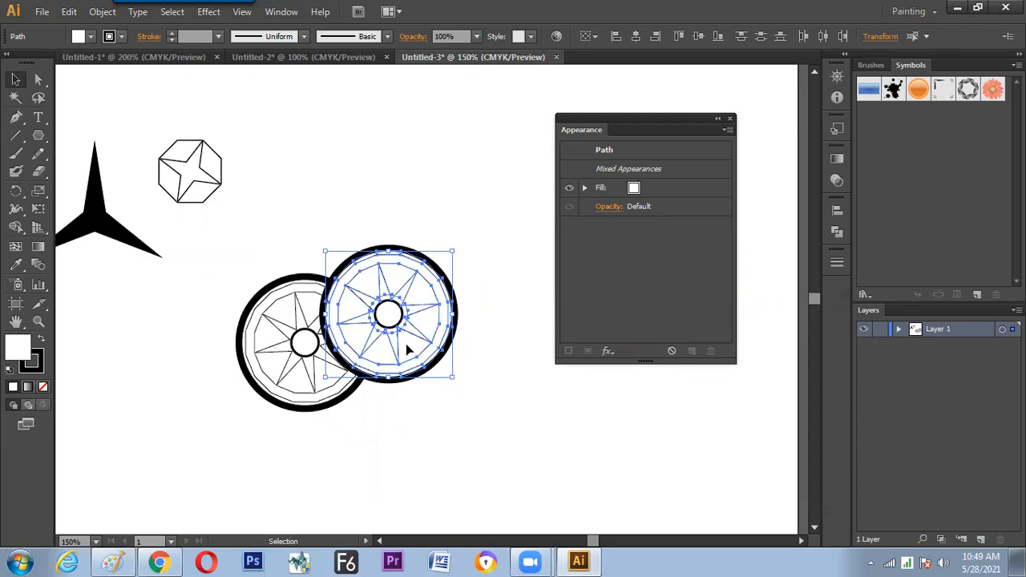
left_click_drag(365, 347, 221, 398)
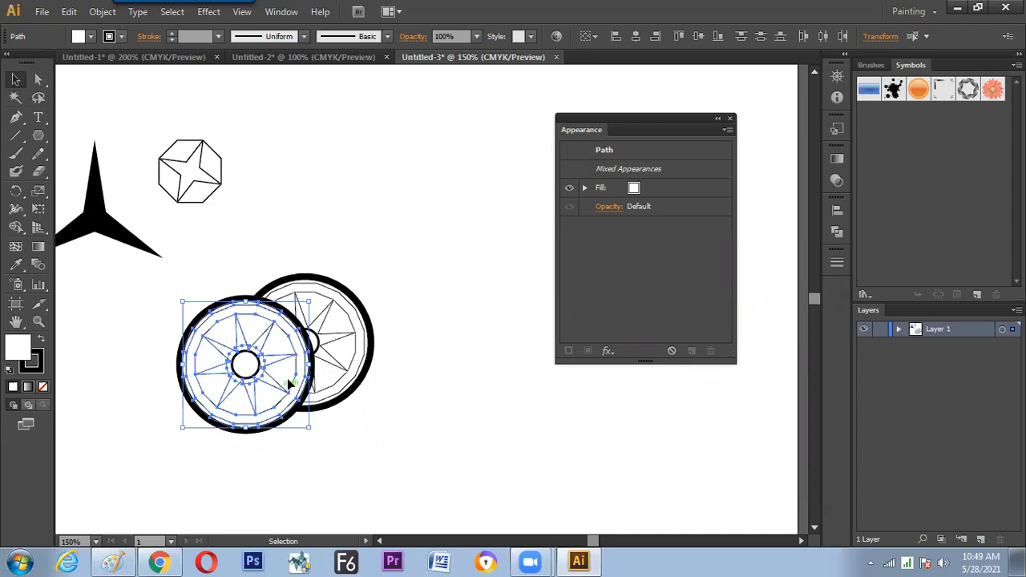
left_click_drag(254, 365, 269, 380)
key("ctrl+z")
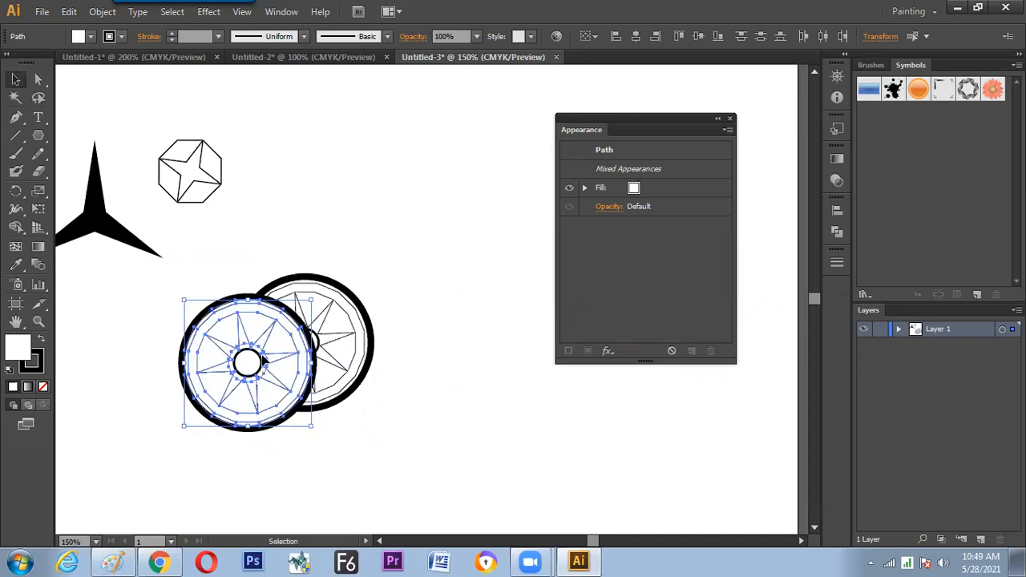
- Group the duplicate wheel's paths and reposition the group so it overlaps most of the original wheel from the left
right_click(264, 361)
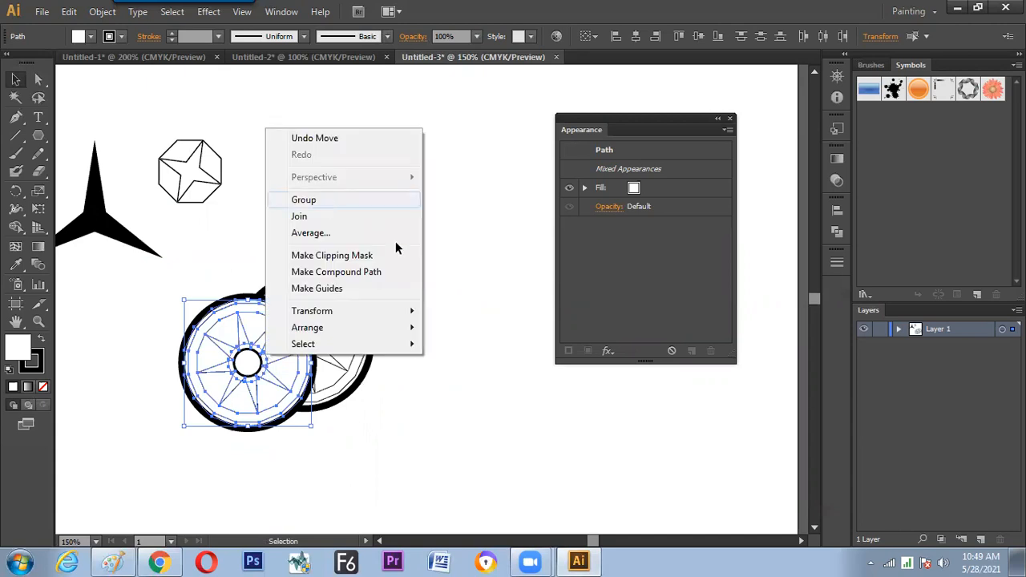
left_click(312, 200)
left_click_drag(262, 349, 422, 287)
mouse_move(284, 346)
left_mouse_down()
mouse_move(296, 345)
mouse_move(279, 358)
mouse_move(301, 365)
mouse_move(295, 385)
mouse_move(304, 352)
mouse_move(290, 361)
left_mouse_up()
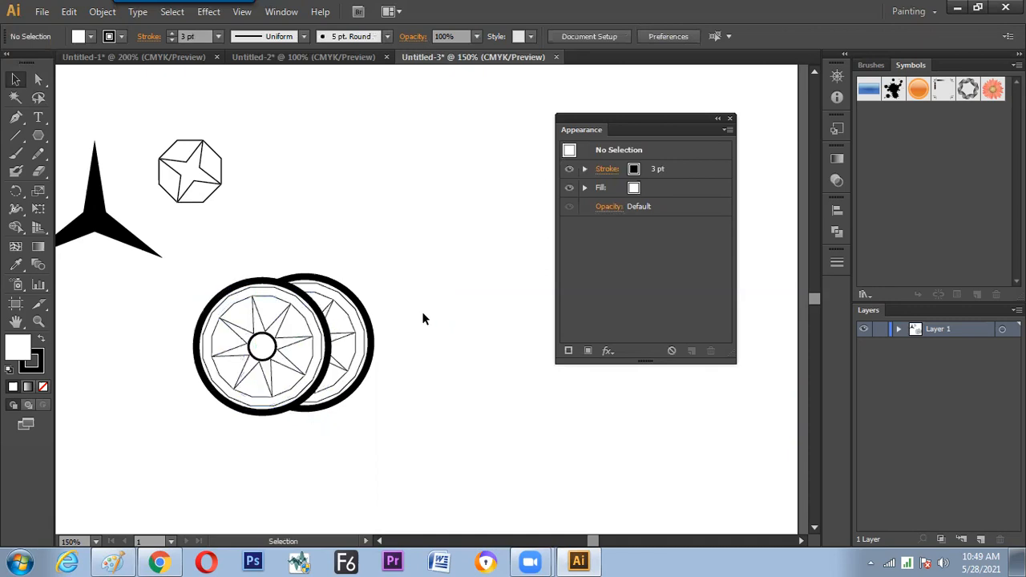
- Draw a small horizontal rounded rectangle over the front wheel's hub, extending left from its centre circle
key("ctrl+equal")
key("ctrl+equal")
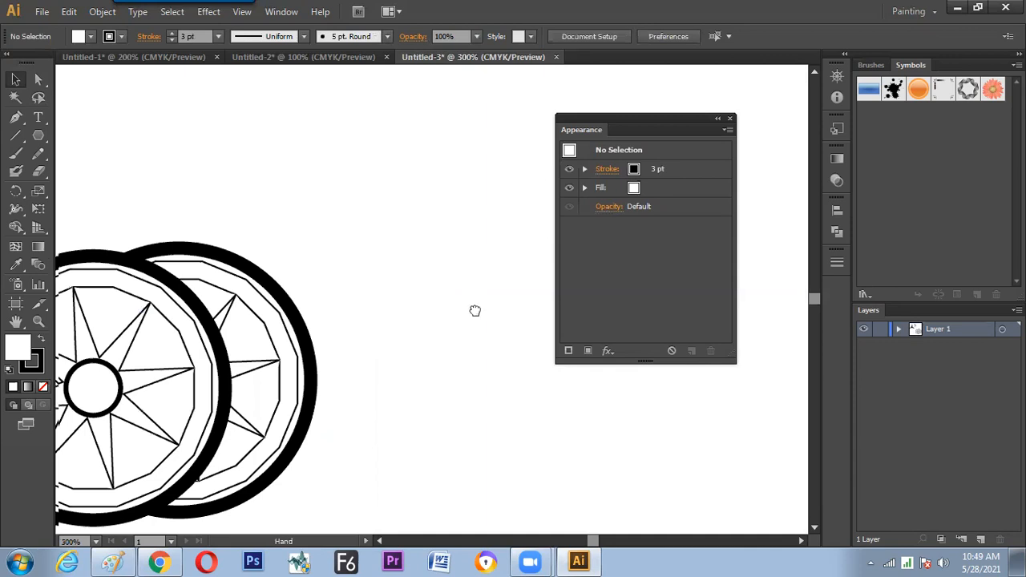
left_click_drag(267, 384, 473, 310)
left_click_drag(38, 134, 95, 147)
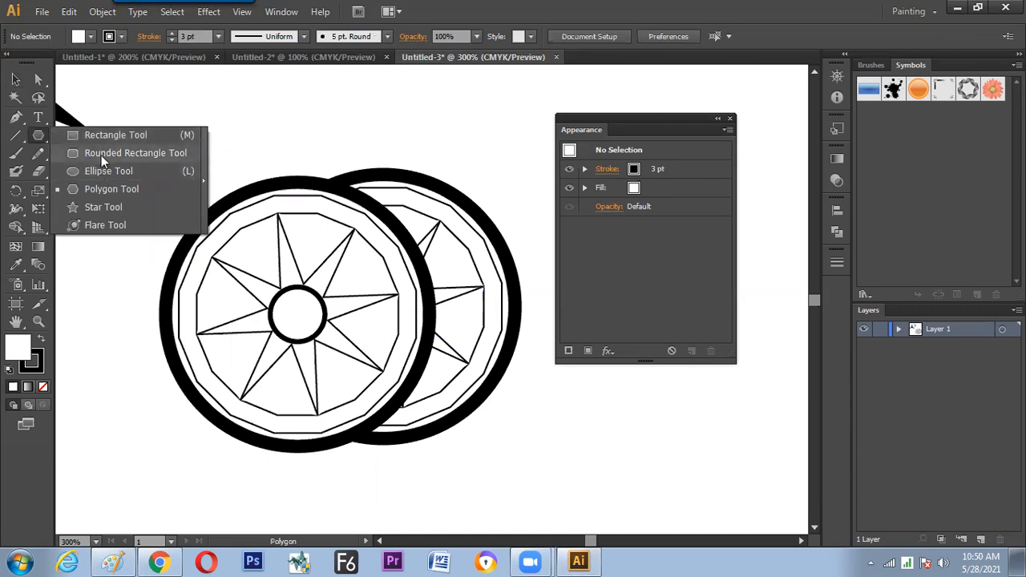
left_click(101, 155)
left_click_drag(227, 299, 306, 337)
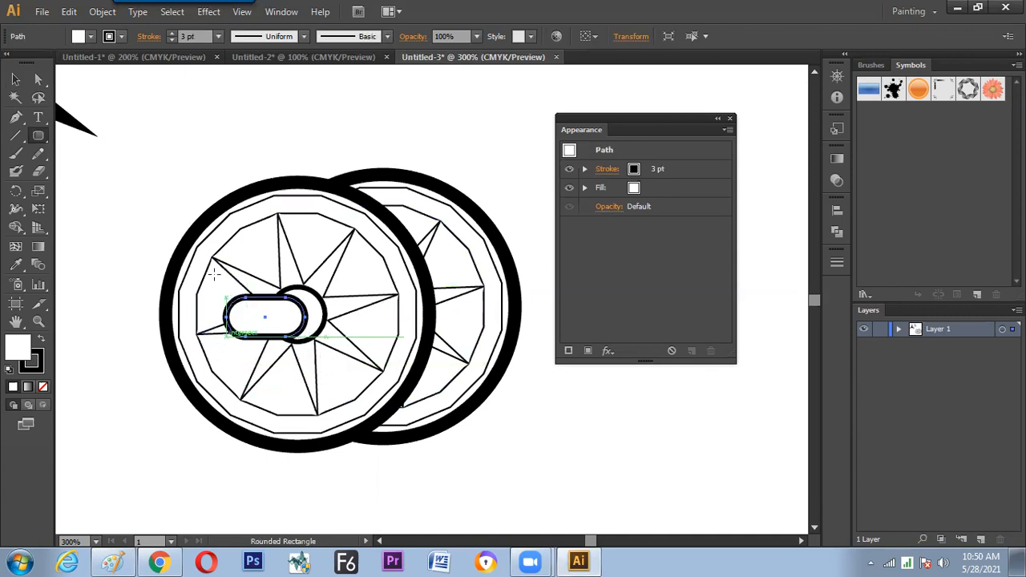
left_click(16, 79)
left_click(151, 178)
left_click_drag(290, 324, 271, 314)
left_click(196, 458)
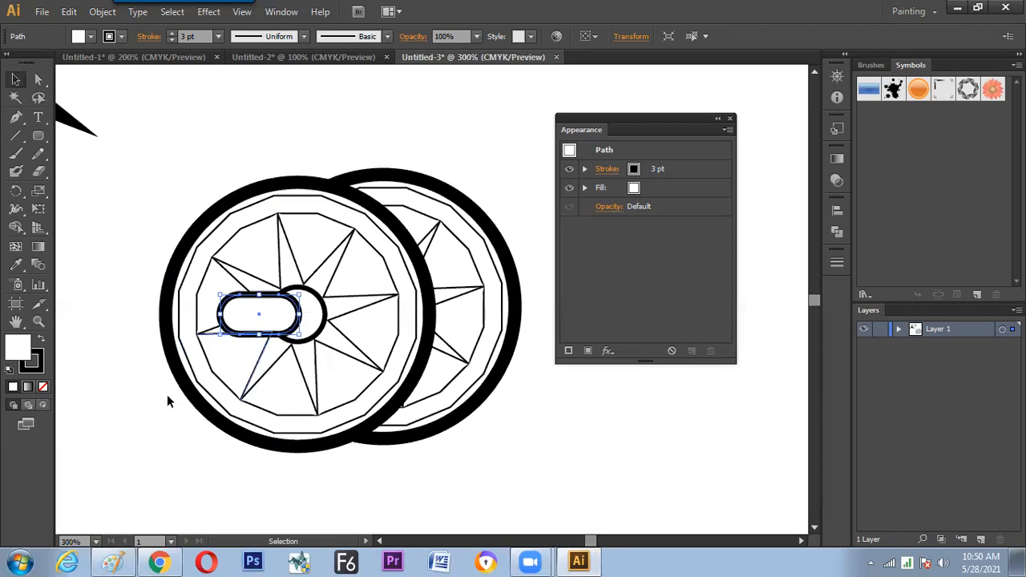
left_click(186, 413)
- Shrink the rounded rectangle on the front wheel's hub to a shorter shape and deselect it
key("ctrl+minus")
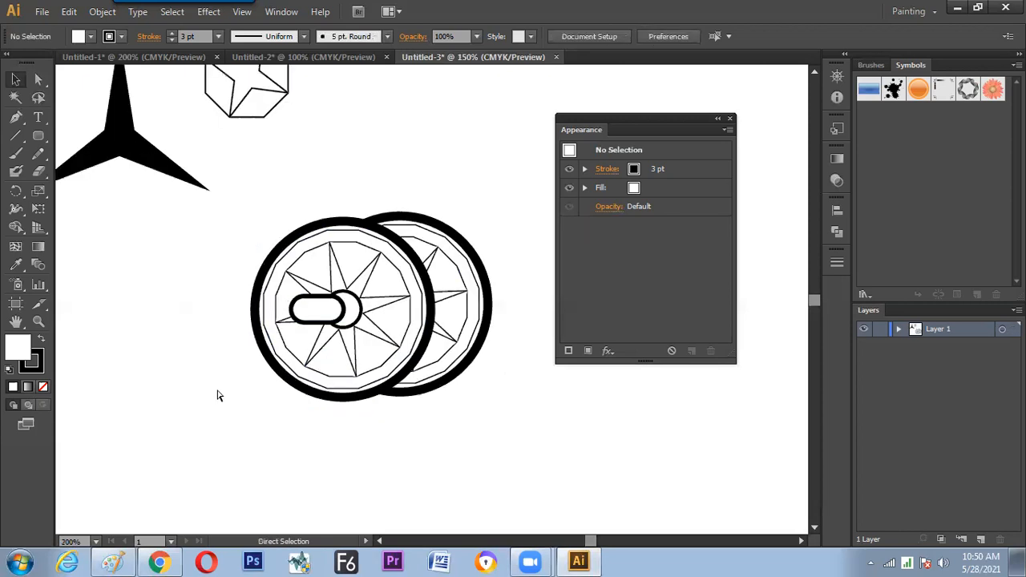
key("ctrl+minus")
key("ctrl+minus")
left_click_drag(334, 353, 235, 405)
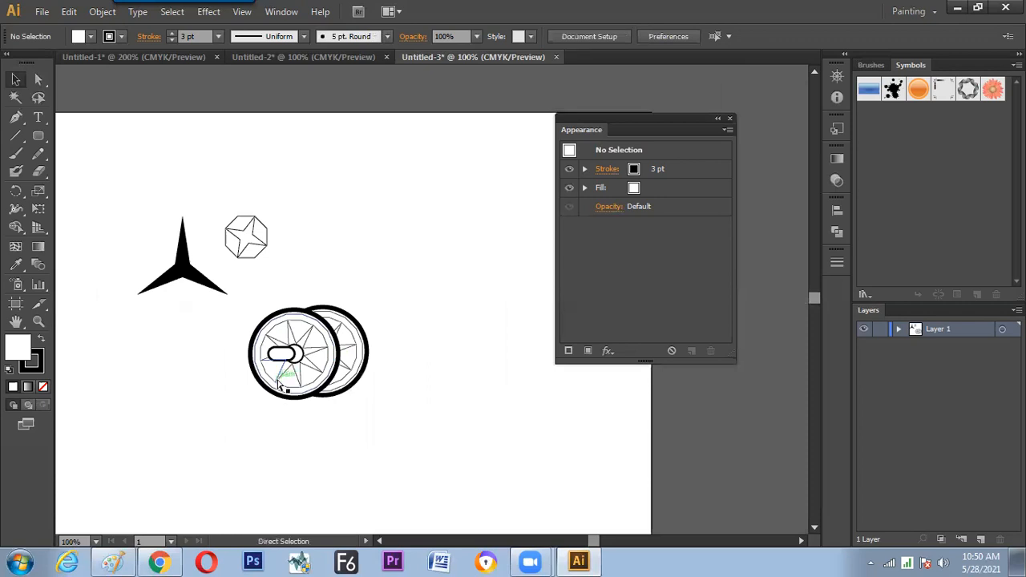
key("ctrl+plus")
left_click(212, 392)
left_click_drag(188, 381, 200, 381)
left_click(150, 439)
left_click_drag(178, 443, 231, 414)
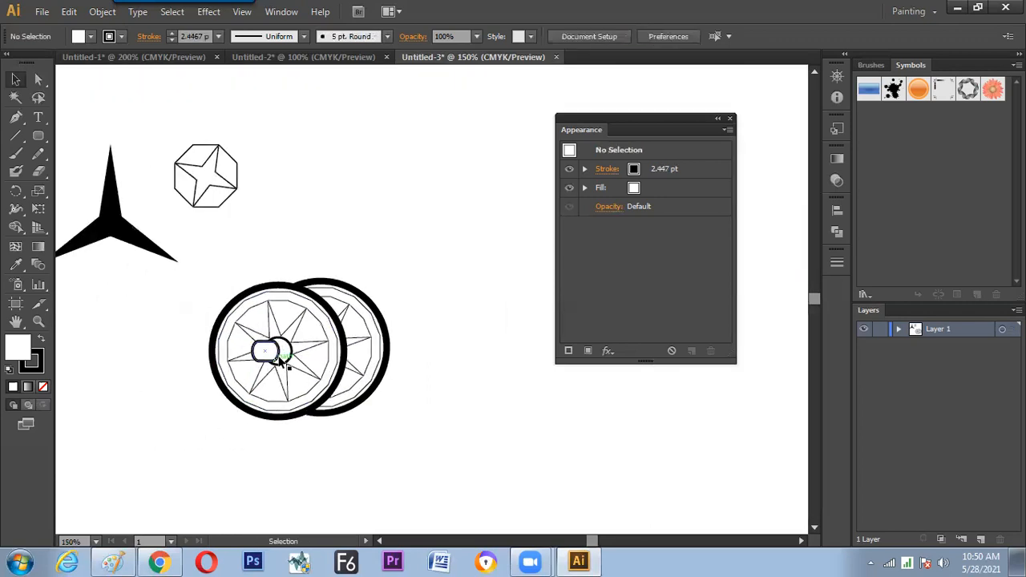
- Slightly enlarge the rounded rectangle and fine-tune its position over the left half of the front wheel's centre circle
left_click(275, 359)
left_click_drag(269, 354, 382, 360)
left_click(424, 260)
key("z")
key("v")
left_click(307, 362)
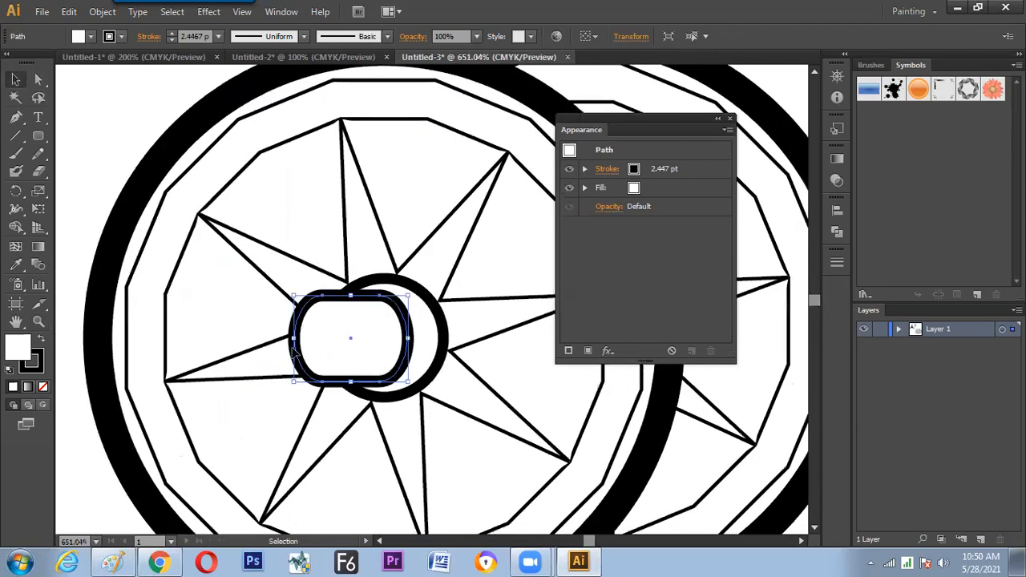
mouse_move(291, 348)
left_mouse_down()
mouse_move(317, 353)
mouse_move(291, 347)
mouse_move(297, 336)
mouse_move(380, 347)
mouse_move(290, 340)
left_mouse_up()
mouse_move(365, 345)
left_mouse_down()
mouse_move(367, 360)
mouse_move(355, 345)
left_mouse_up()
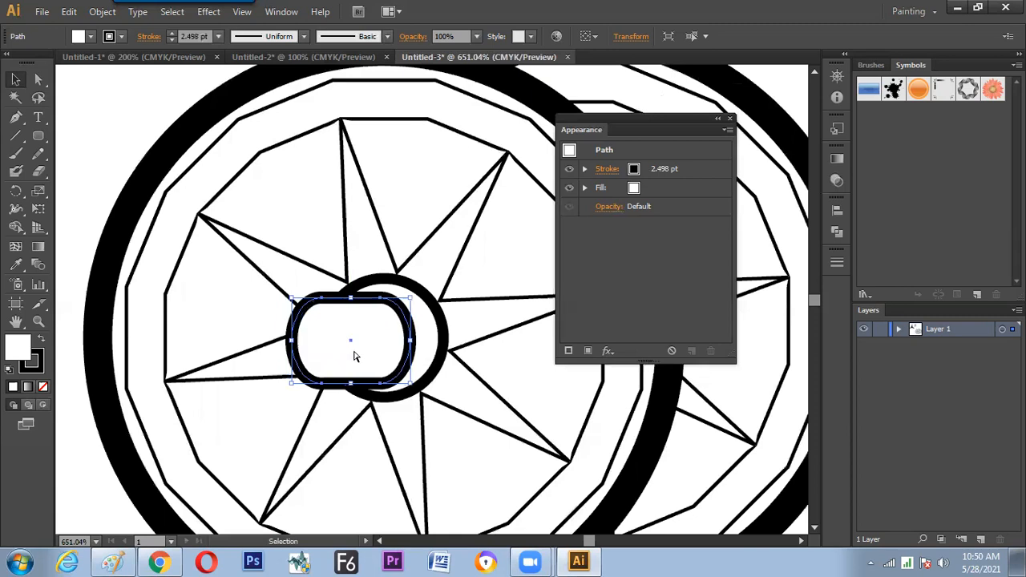
key("ctrl+0")
left_click(380, 395)
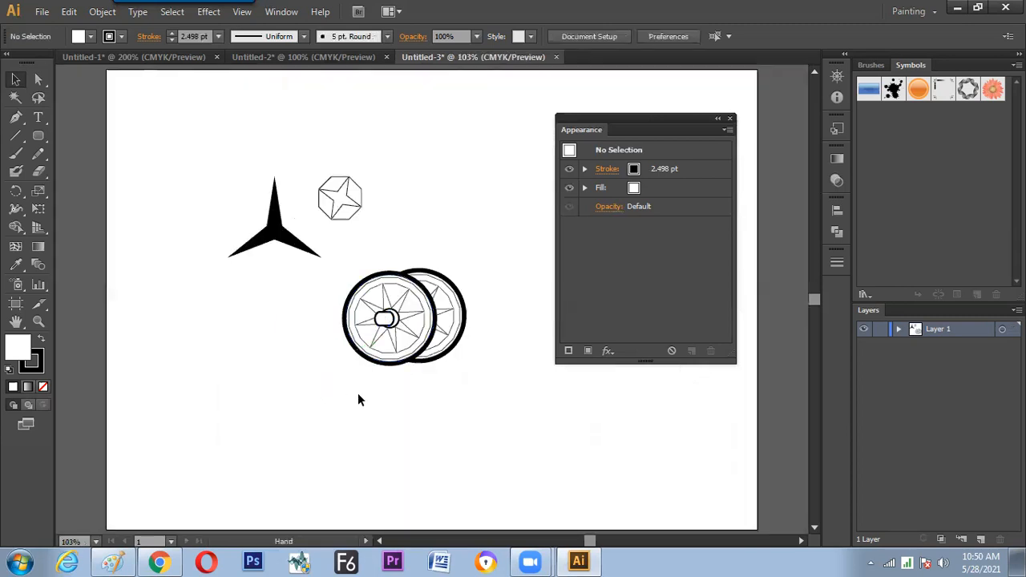
- Draw a long thin horizontal rectangle extending right across both wheels from near the front hub, and shift it slightly down
left_click_drag(441, 379, 352, 393)
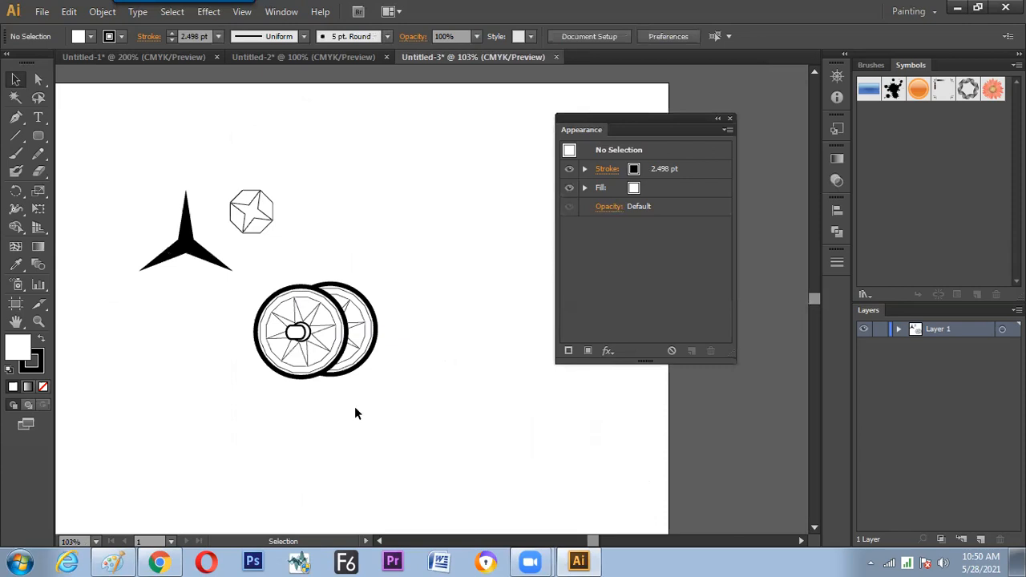
left_click_drag(38, 137, 94, 144)
key("m")
left_click_drag(319, 312, 497, 332)
key("v")
left_click(348, 405)
left_click(367, 329)
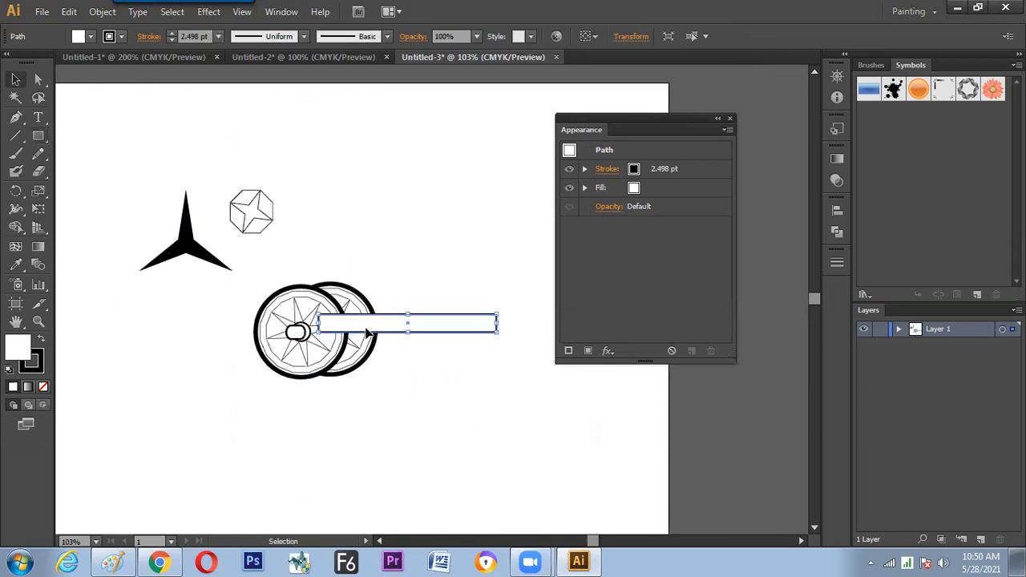
left_click_drag(408, 314, 438, 337)
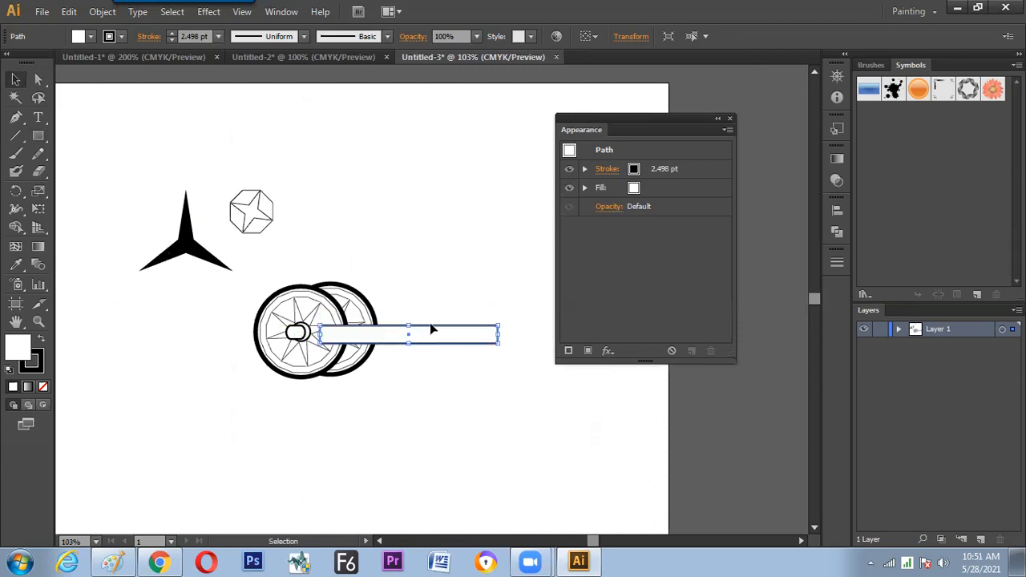
- Cut the long bar, paste it directly behind the front wheel, and shift it slightly towards the wheel
left_click(69, 11)
left_click(86, 68)
left_click_drag(283, 287, 287, 295)
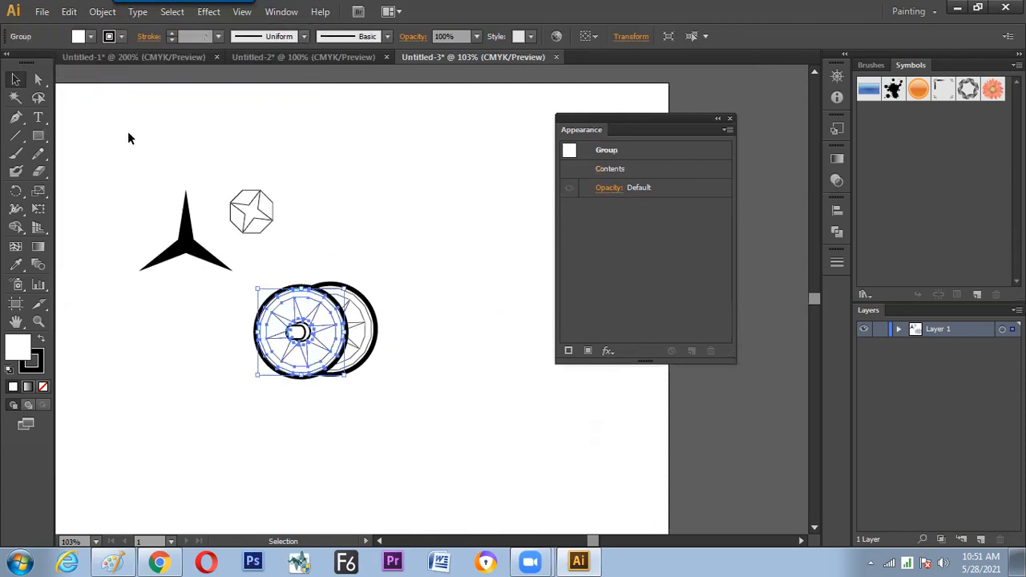
left_click(69, 11)
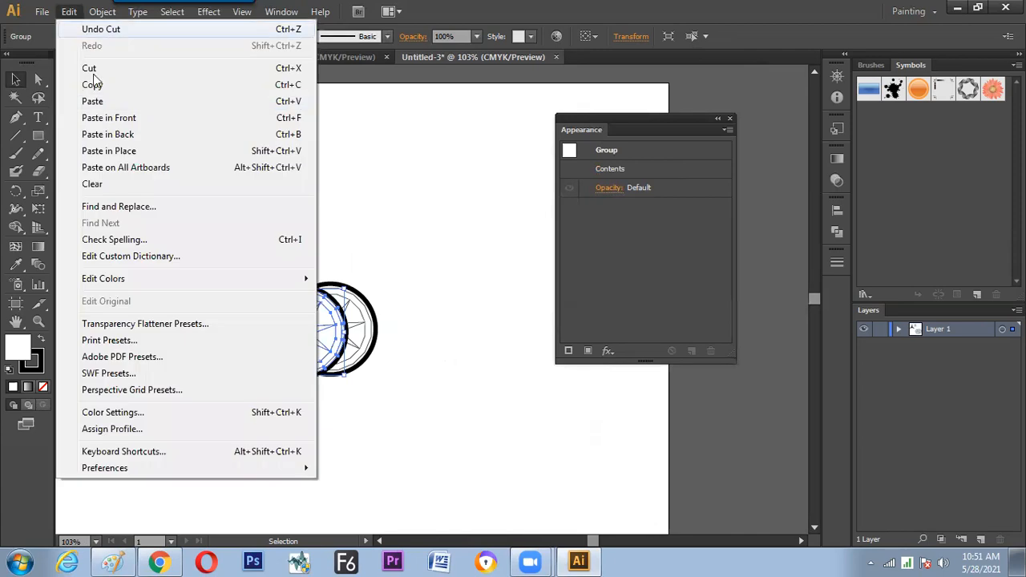
left_click(122, 134)
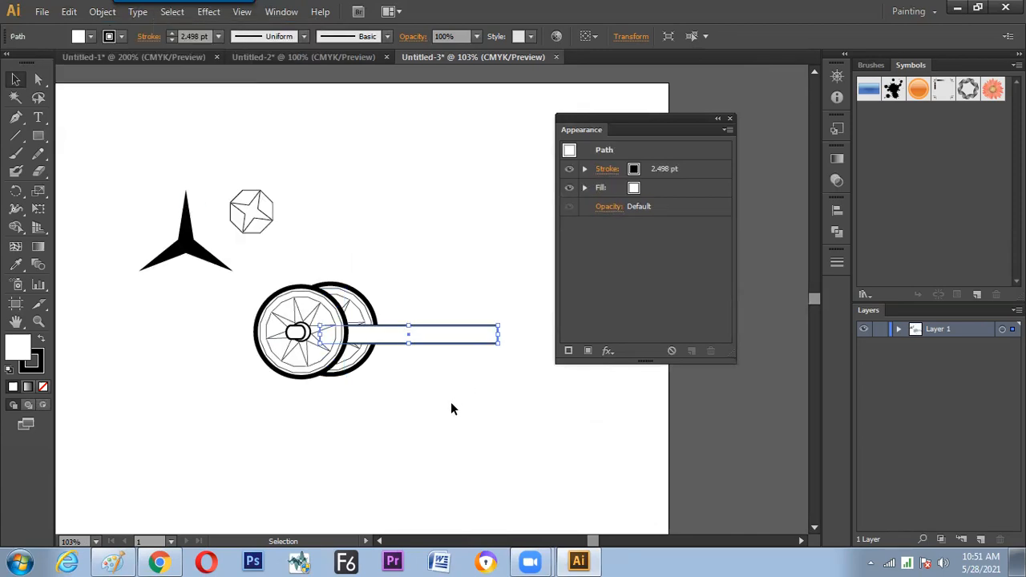
left_click(445, 425)
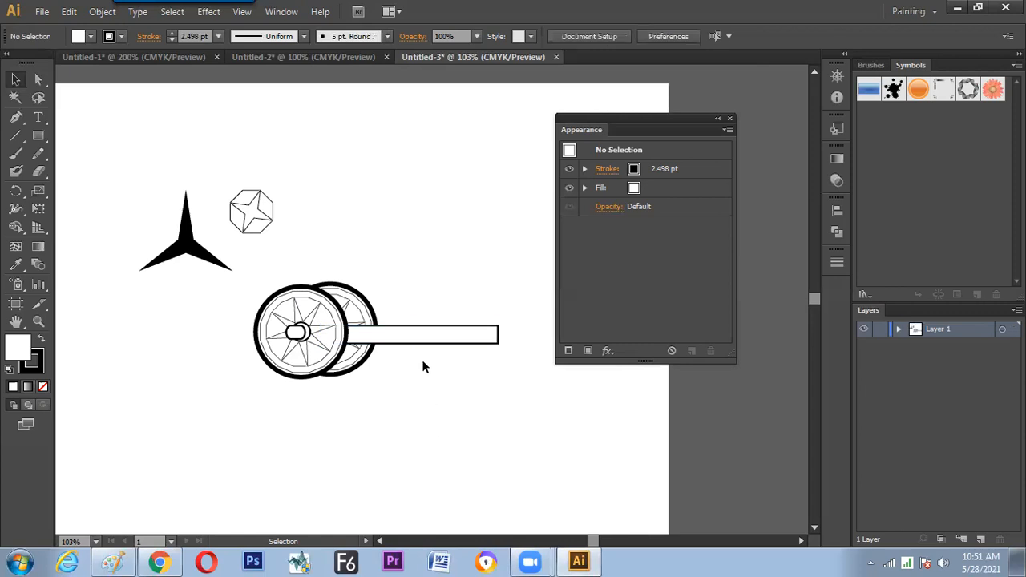
left_click_drag(425, 340, 415, 340)
left_click(410, 467)
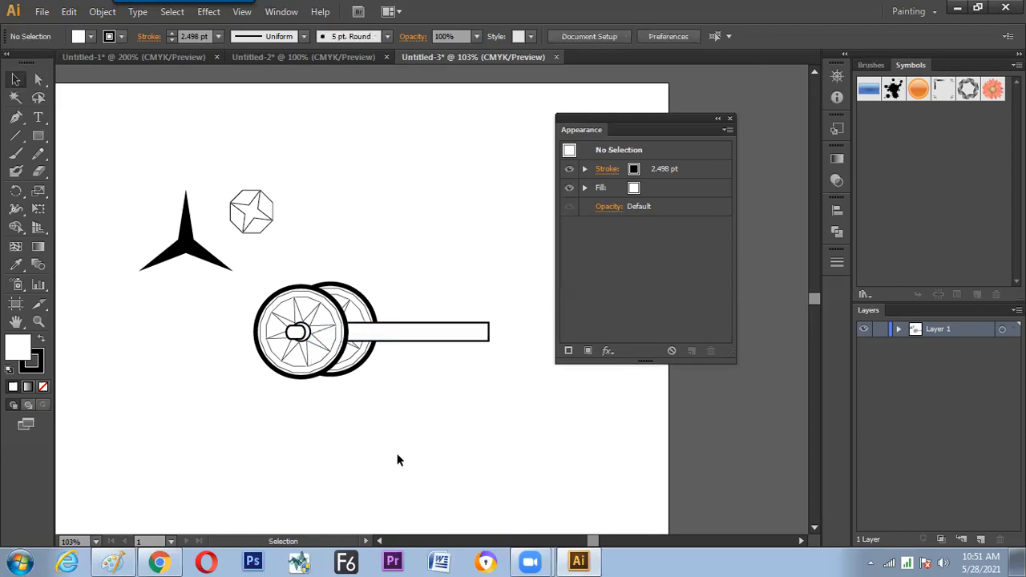
- Duplicate the pair of overlapping wheels with its hub horizontally to the right, over the far end of the bar
key("Tab")
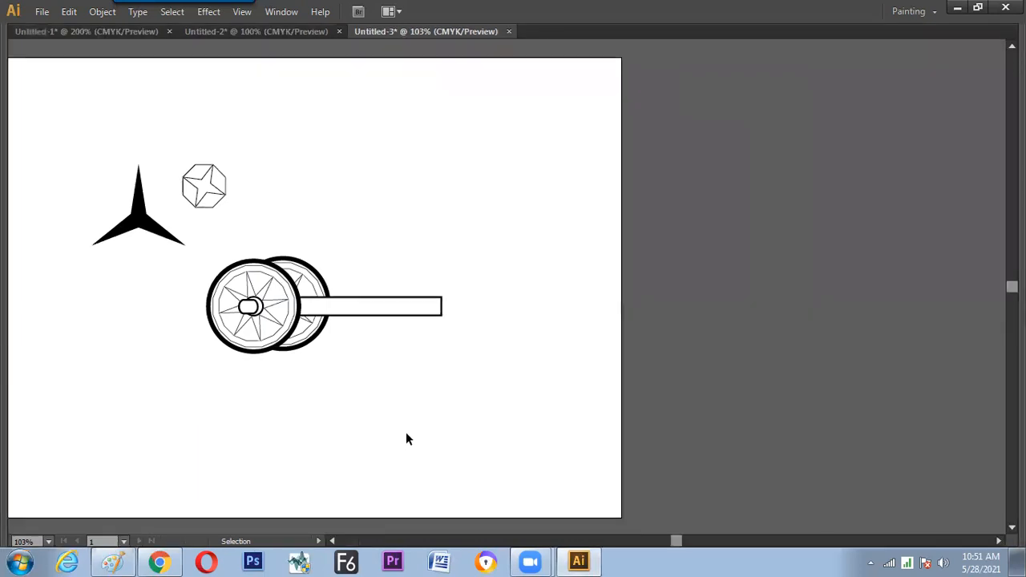
key("a")
key("ctrl+plus")
key("space")
left_click_drag(343, 410, 398, 430)
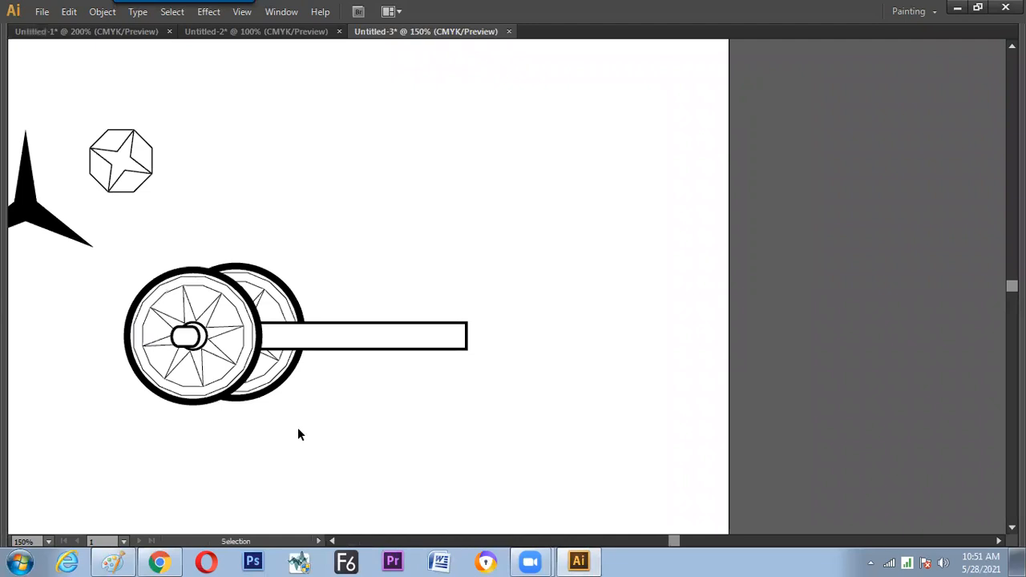
left_click_drag(180, 241, 299, 453)
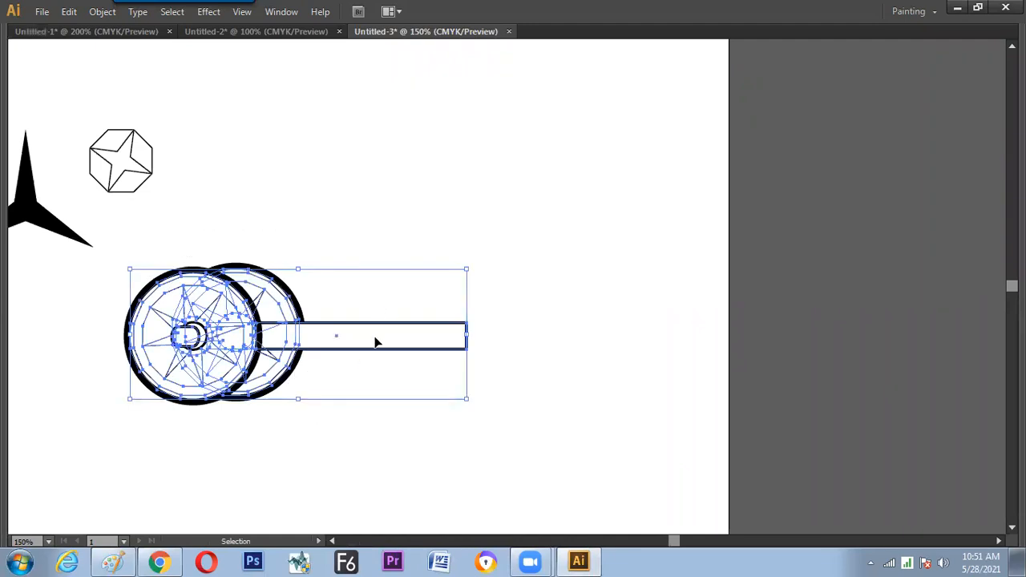
left_click_drag(395, 297, 426, 395)
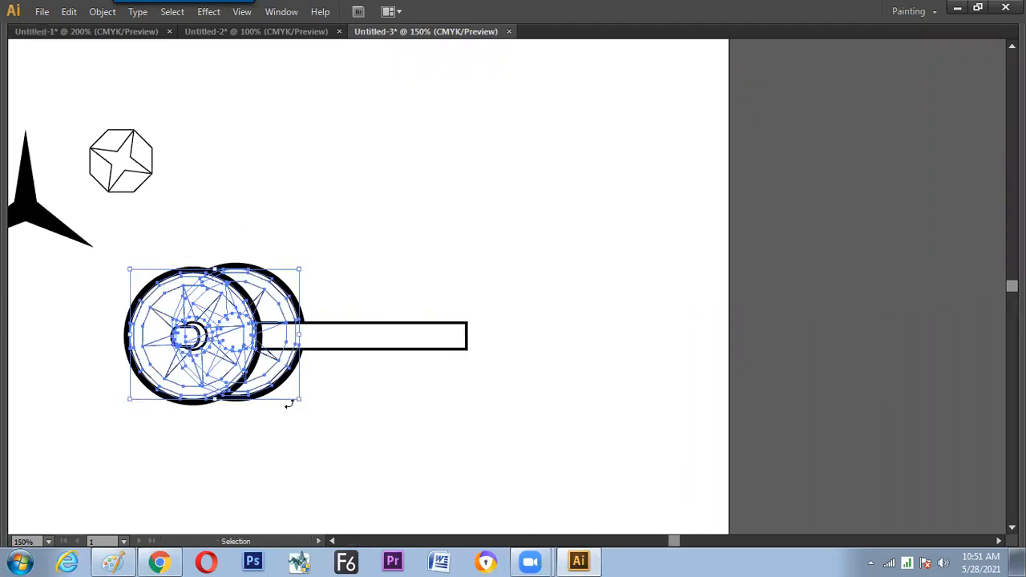
left_click_drag(214, 338, 404, 341)
- Lengthen the bar in both directions so it extends past both wheel pairs, and deselect it
left_click(307, 333)
left_click_drag(335, 338, 493, 337)
left_click_drag(539, 335, 555, 335)
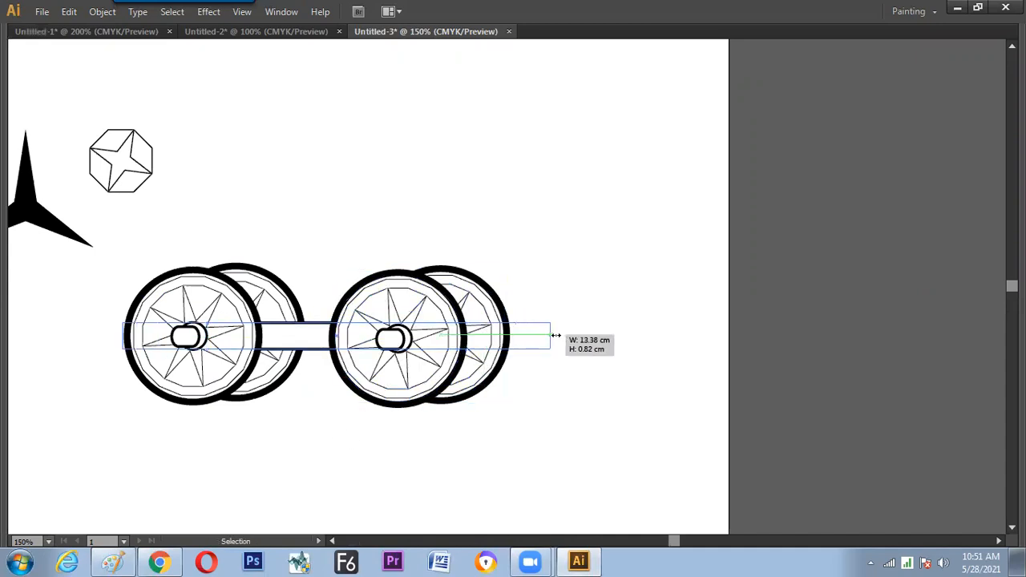
left_click_drag(526, 413, 518, 426)
left_click(518, 426)
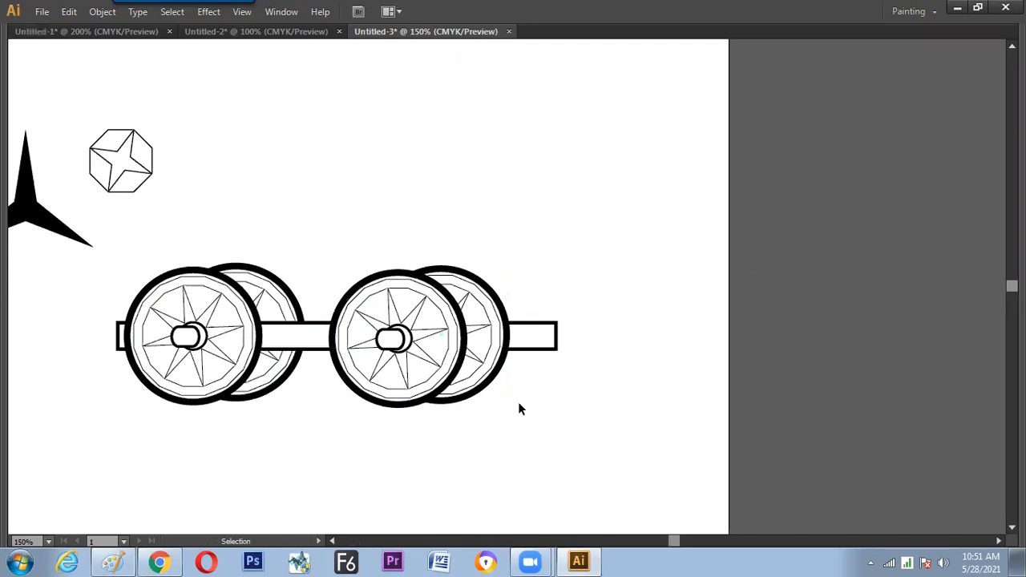
- Cut the bar and paste it directly behind the front wheel of the right-hand pair
left_click(538, 338)
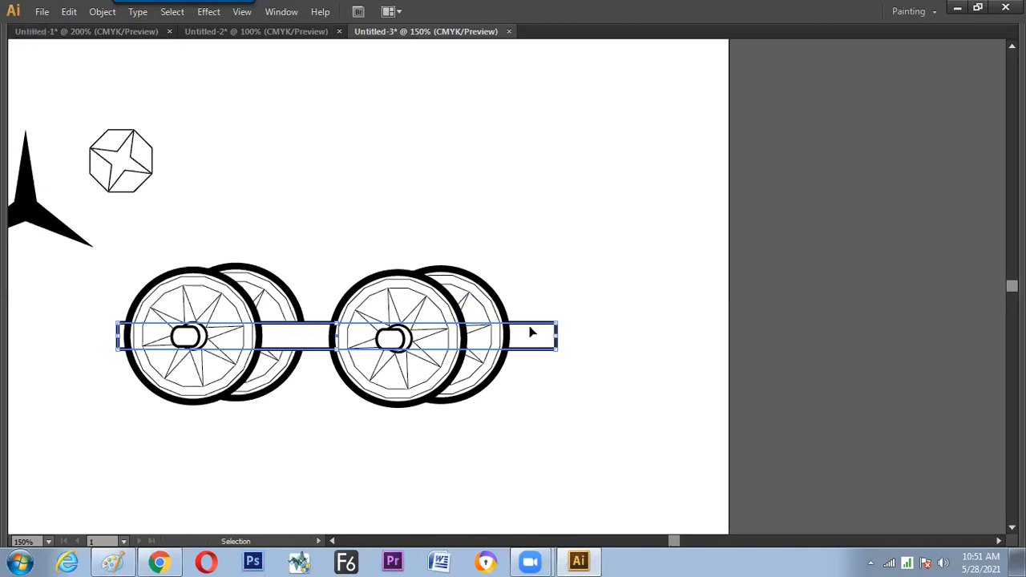
key("Delete")
key("a")
left_click(382, 281)
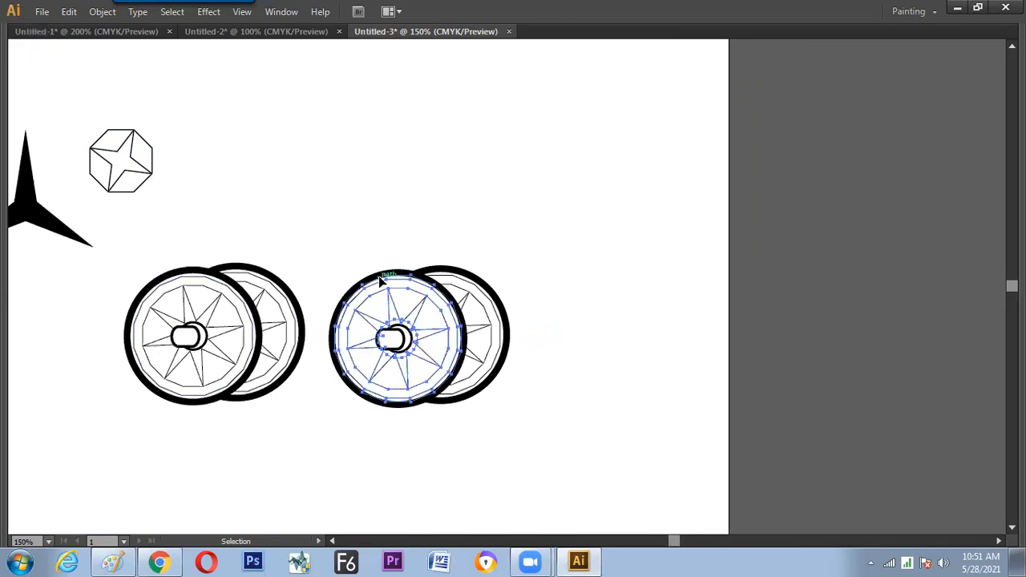
key("ctrl+z")
key("v")
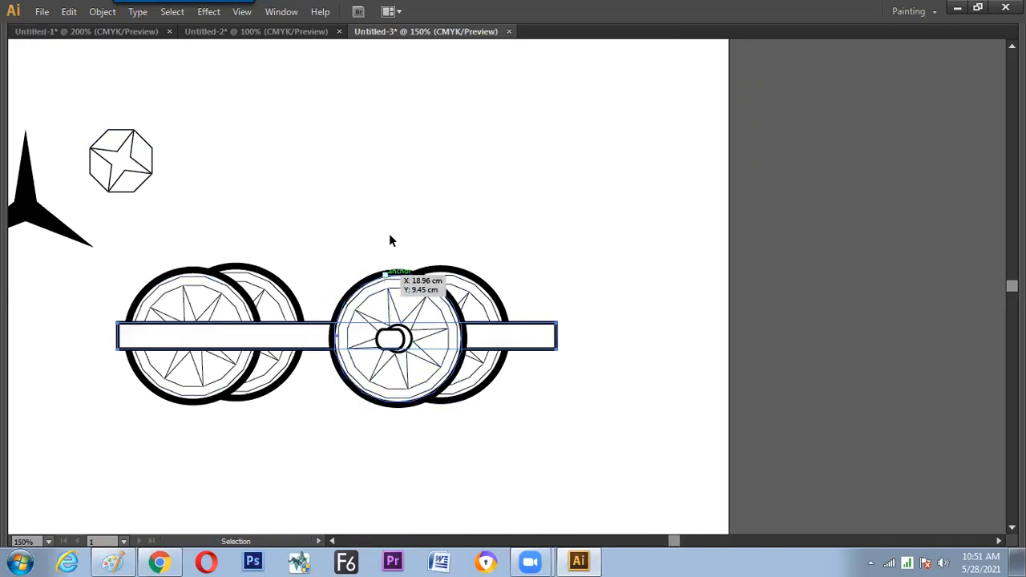
- Bring the front wheel of the left-hand pair to the front, above the bar
left_click(389, 234)
left_click(215, 294)
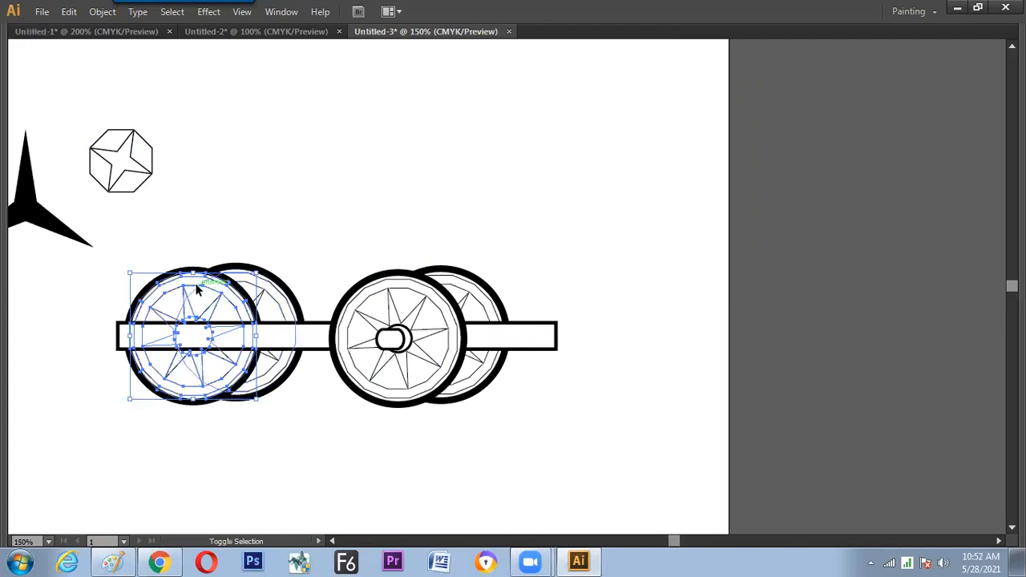
key("ctrl+shift+bracketright")
left_click(285, 215)
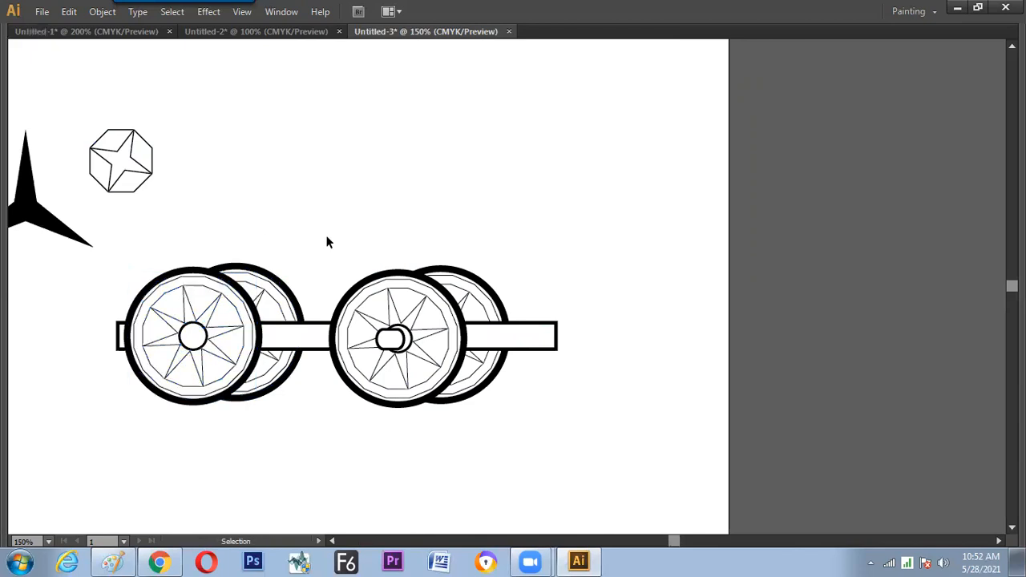
- Copy the right-hand wheel's rounded hub onto the left-hand front wheel, bring it to the front and align it with the centre circle
left_click_drag(399, 340, 393, 343)
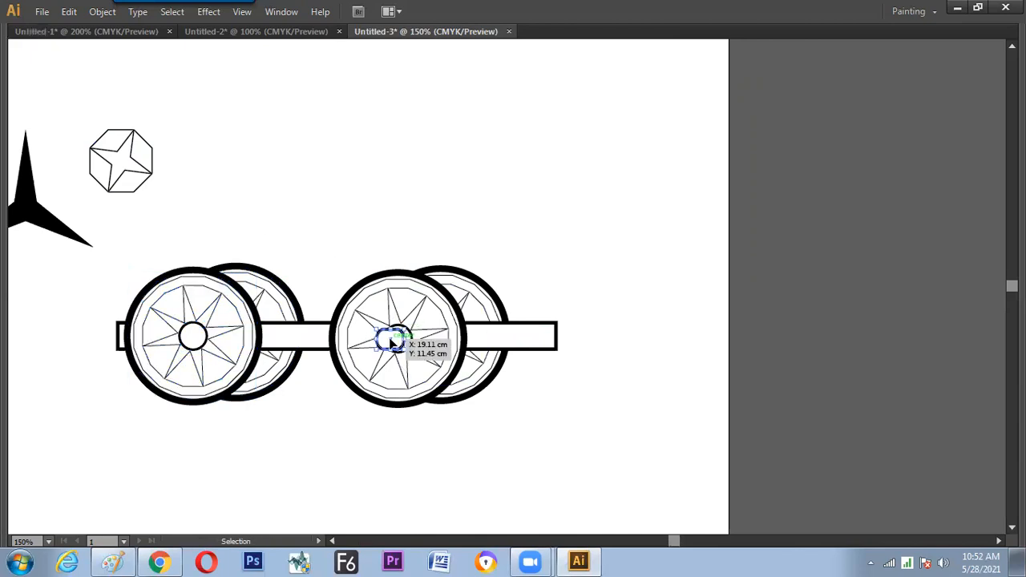
left_click_drag(189, 348, 187, 348)
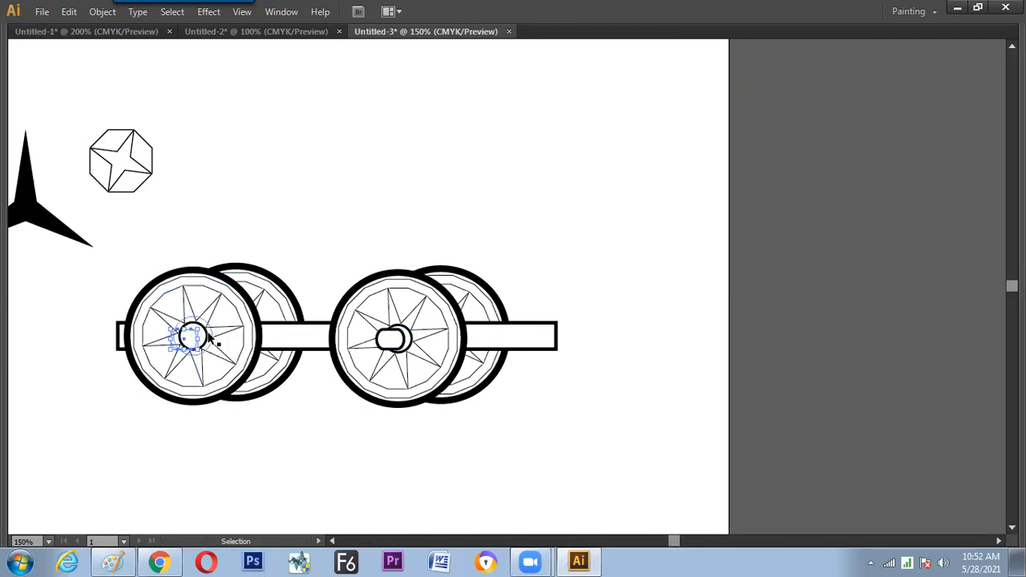
key("ctrl+shift+]")
left_click_drag(190, 342, 192, 337)
left_click(167, 459)
- Shorten the bar evenly at both ends so it sticks out less beyond the wheels
left_click(545, 342)
left_click_drag(558, 335, 532, 337)
left_click(583, 337)
key("ctrl+minus")
left_click_drag(213, 241, 478, 462)
key("ctrl+minus")
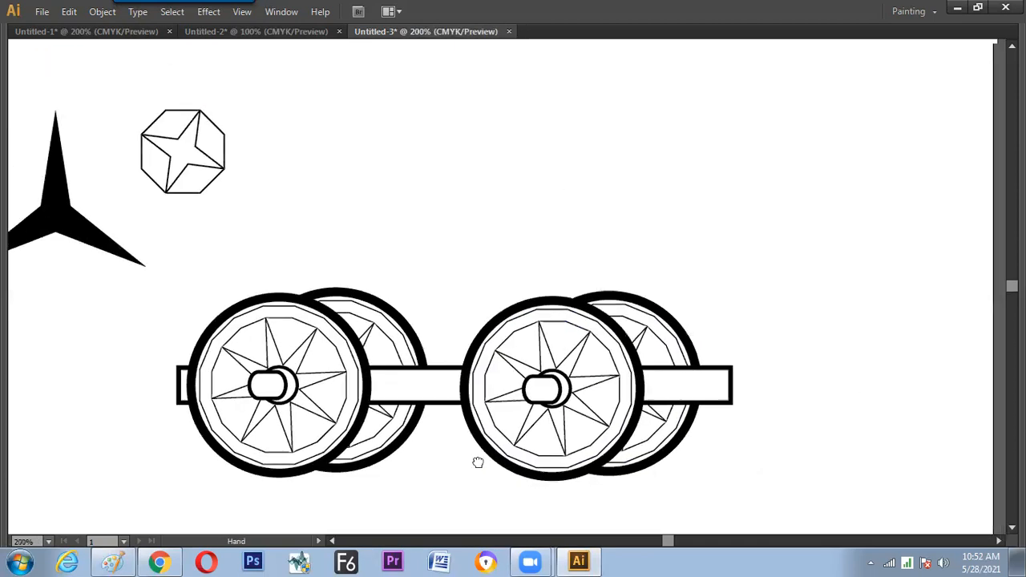
- Draw a large circle with the Ellipse tool in the empty area above the two wheel pairs
key("Tab")
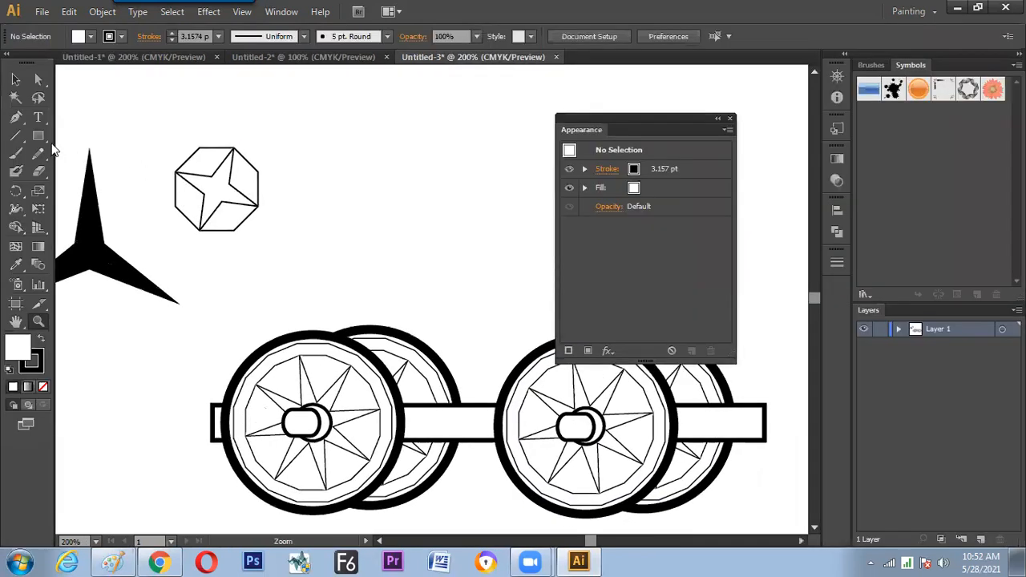
left_click_drag(37, 135, 97, 181)
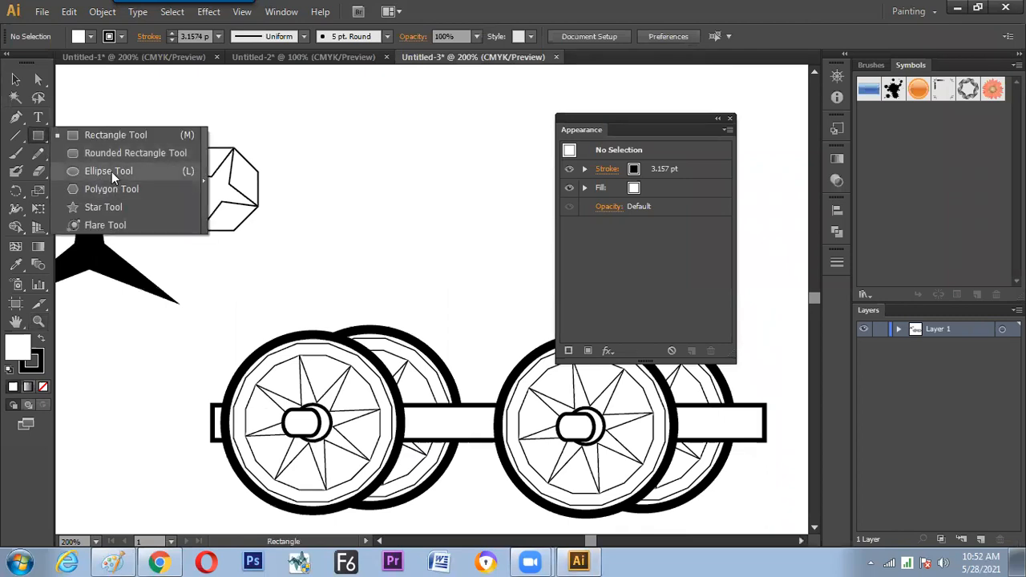
left_click(117, 172)
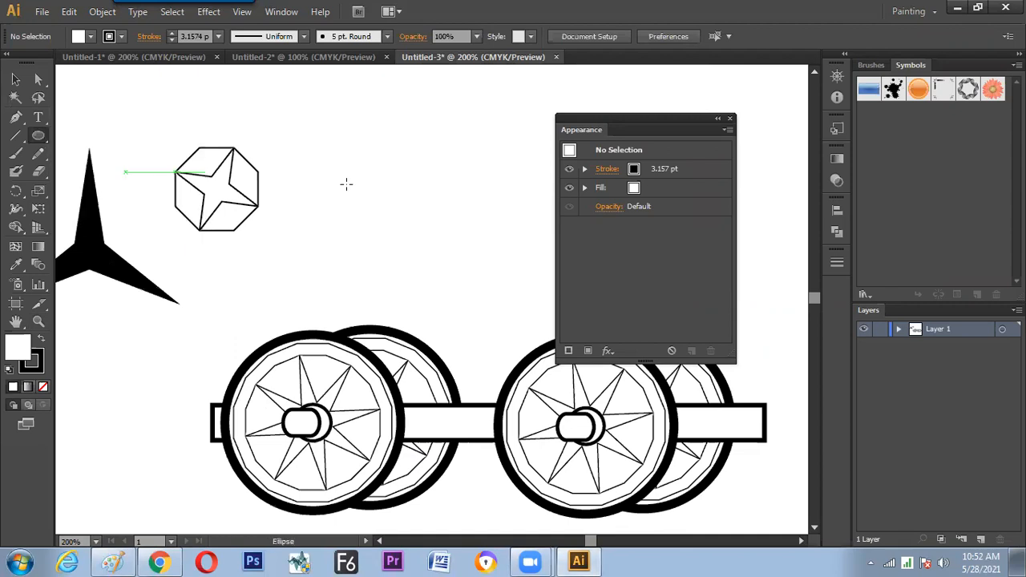
key("Tab")
left_click_drag(445, 166, 562, 231)
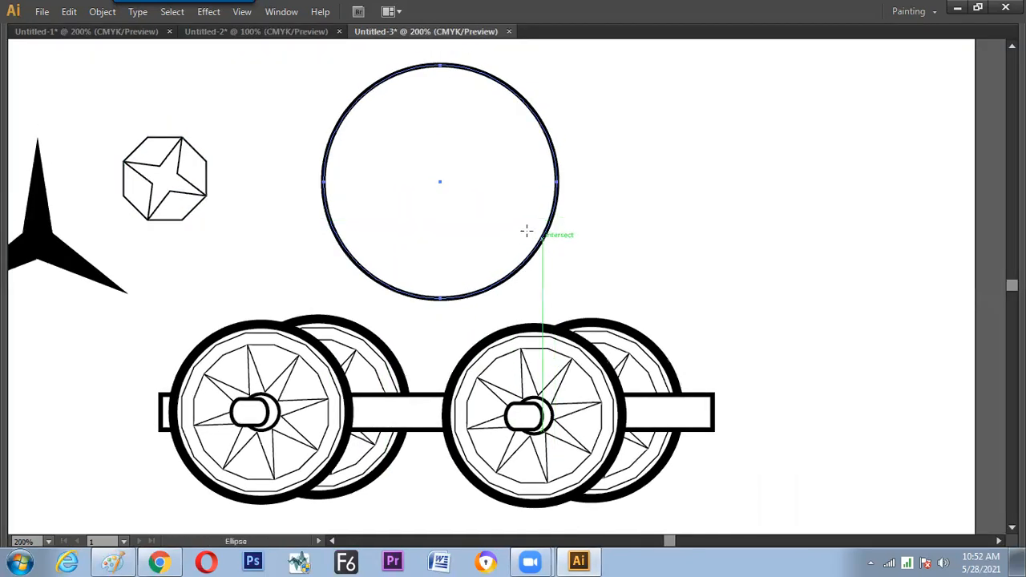
- Remove the lower half of the large circle so only its upper arc is left
key("a")
left_click(408, 295)
key("Tab")
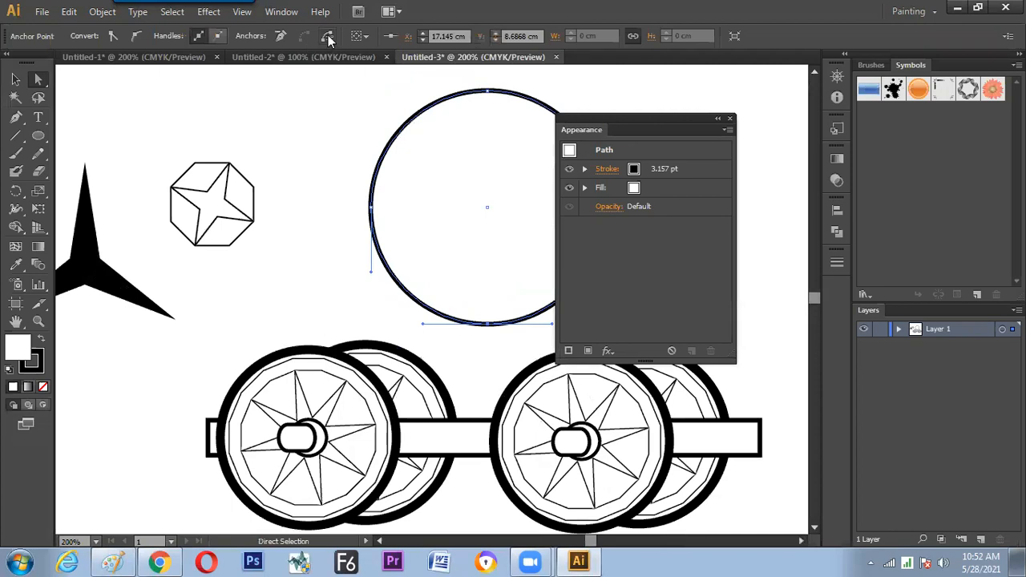
key("Delete")
left_click_drag(502, 344, 390, 310)
key("Delete")
left_click(471, 332)
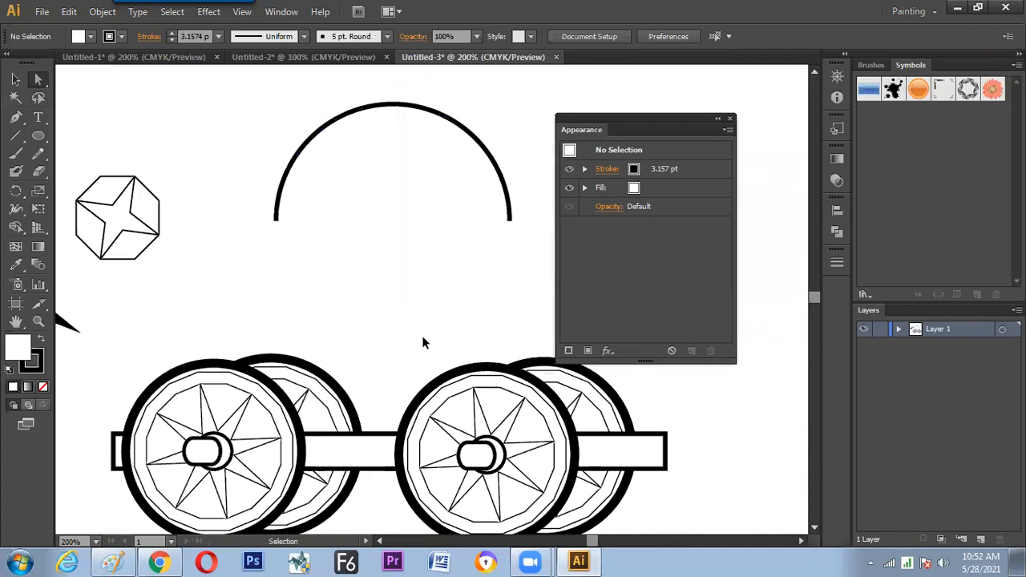
- Scale the arc up proportionally to about 7.9 cm wide and 3.9 cm high, then deselect it
key("ctrl+minus")
left_click(401, 185)
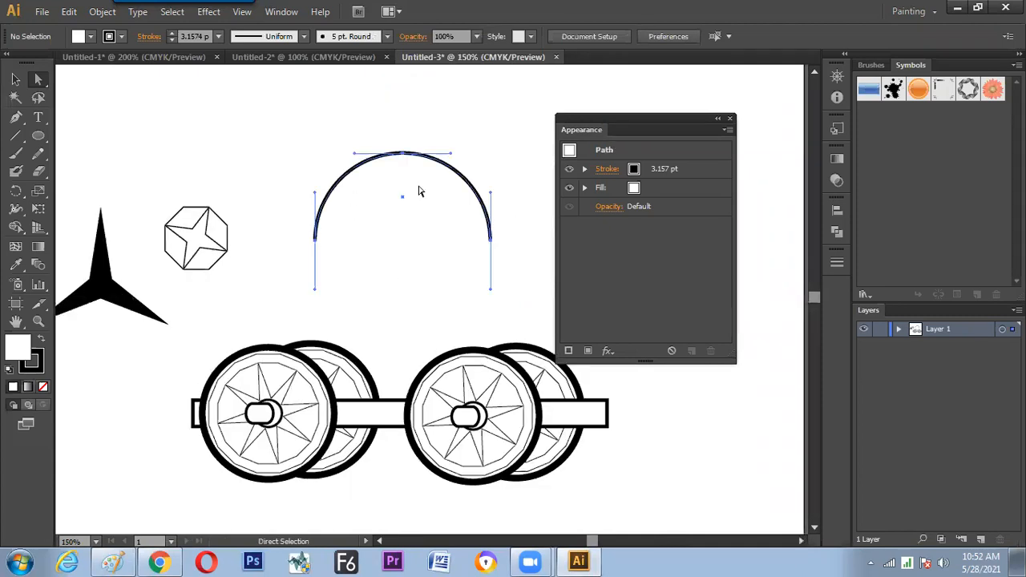
key("v")
left_click(430, 254)
left_click(488, 240)
left_click_drag(490, 241, 531, 260)
left_click(433, 321)
- Set the arc's fill to none and deselect it
left_click(408, 201)
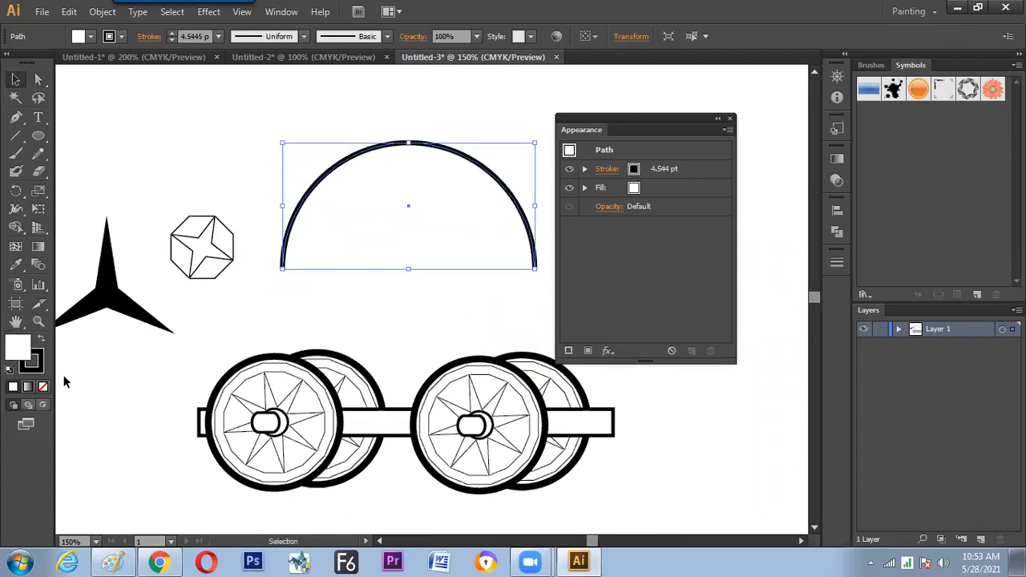
left_click(44, 387)
left_click(121, 399)
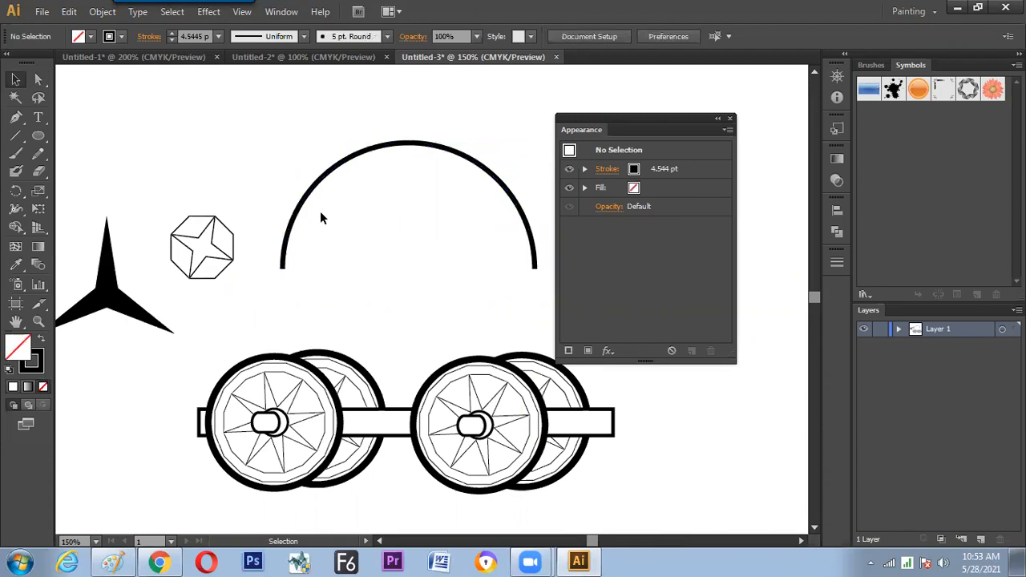
left_click_drag(353, 268, 322, 269)
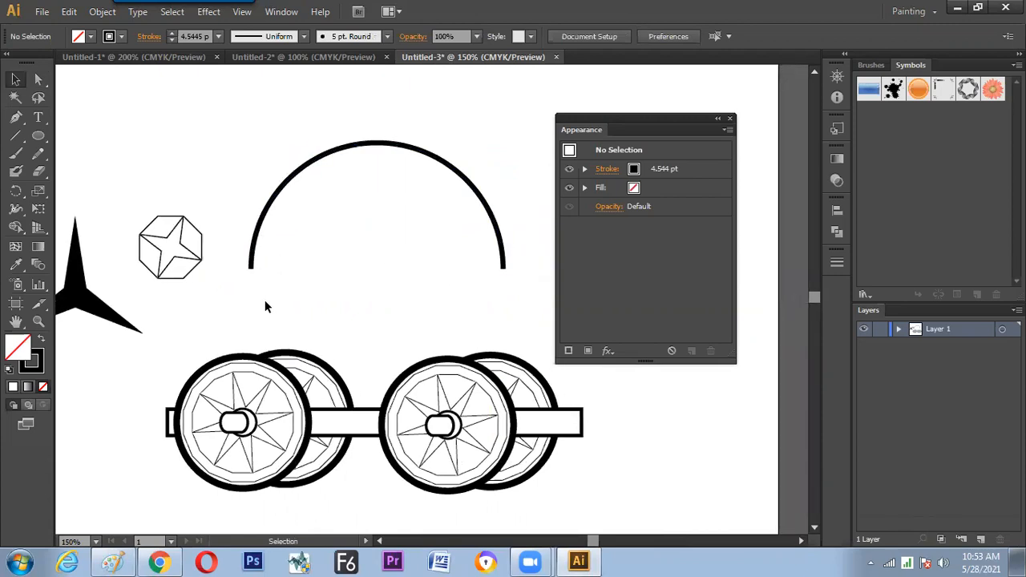
- Join the arc's two open ends to close it into a half circle with a straight base
left_click_drag(275, 151, 409, 203)
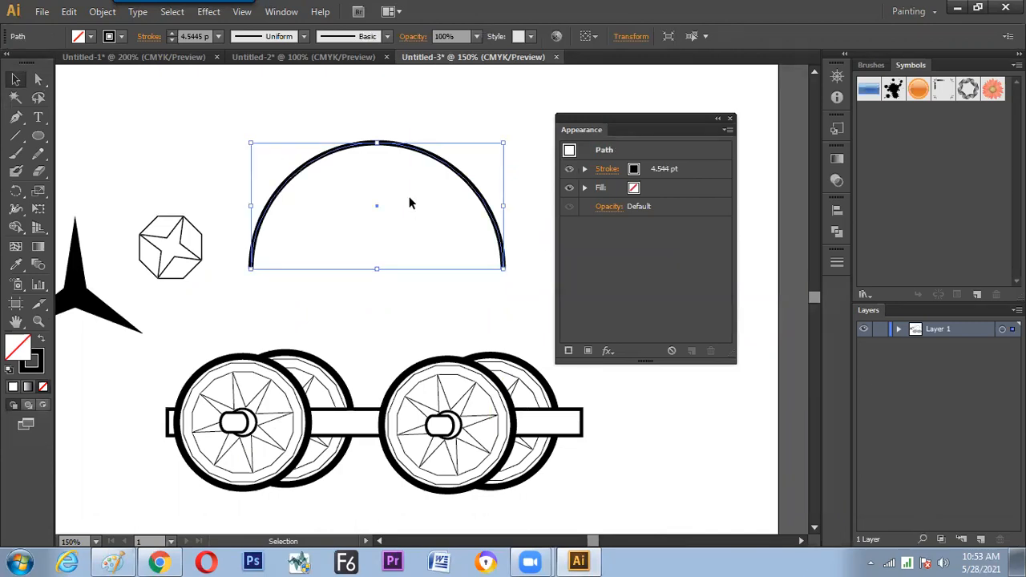
right_click(391, 324)
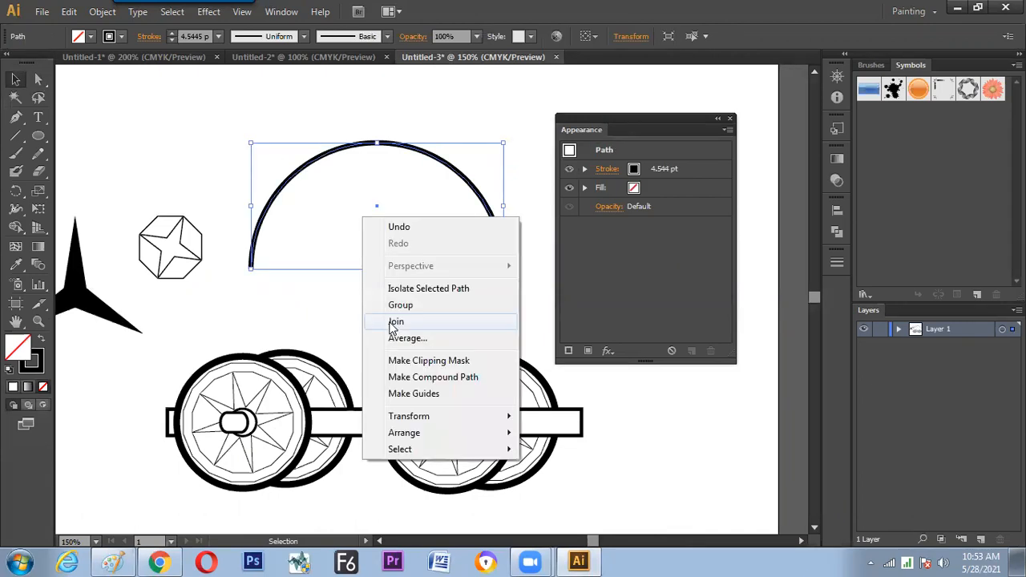
left_click(391, 323)
left_click(350, 323)
- Cut the half circle's straight base segment and paste it in front as a separate line in the same place, then deselect it
key("a")
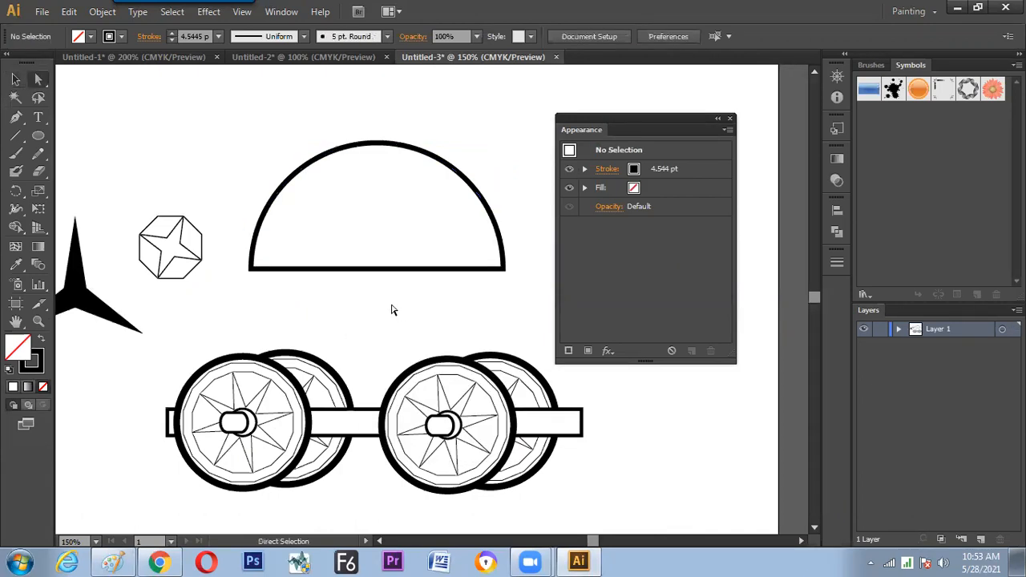
left_click_drag(344, 261, 364, 279)
right_click(401, 369)
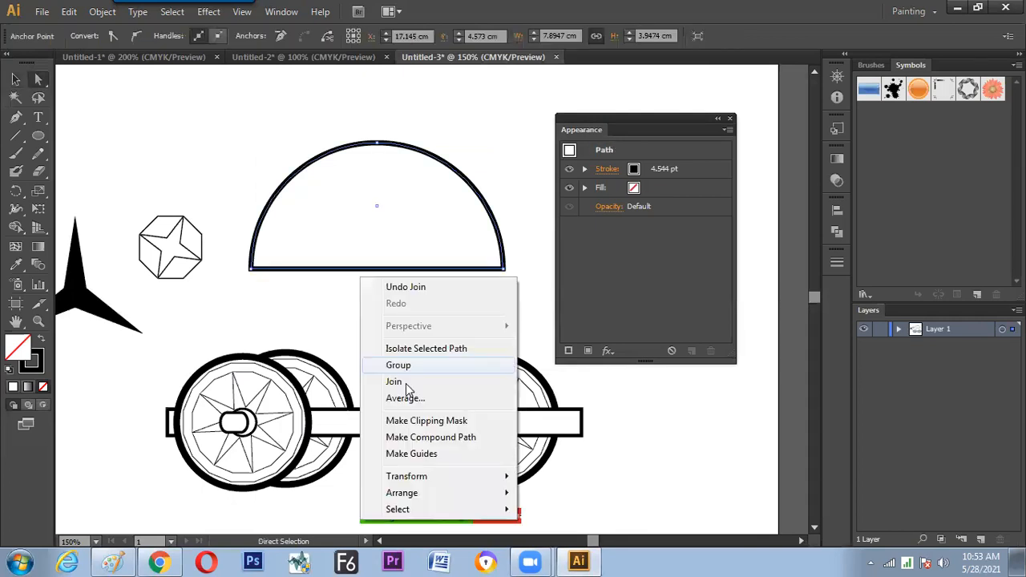
left_click(70, 12)
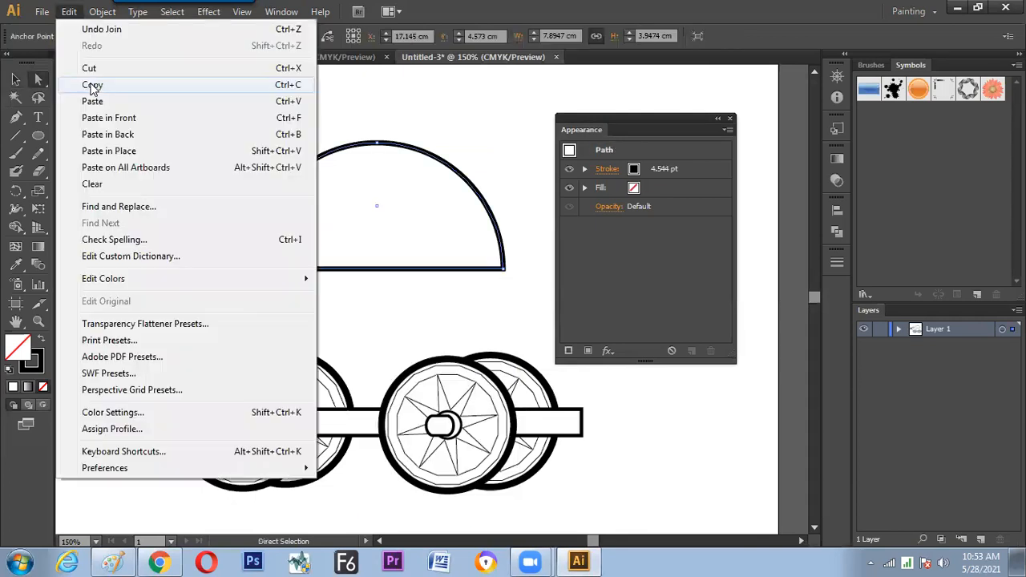
left_click(93, 75)
left_click(69, 12)
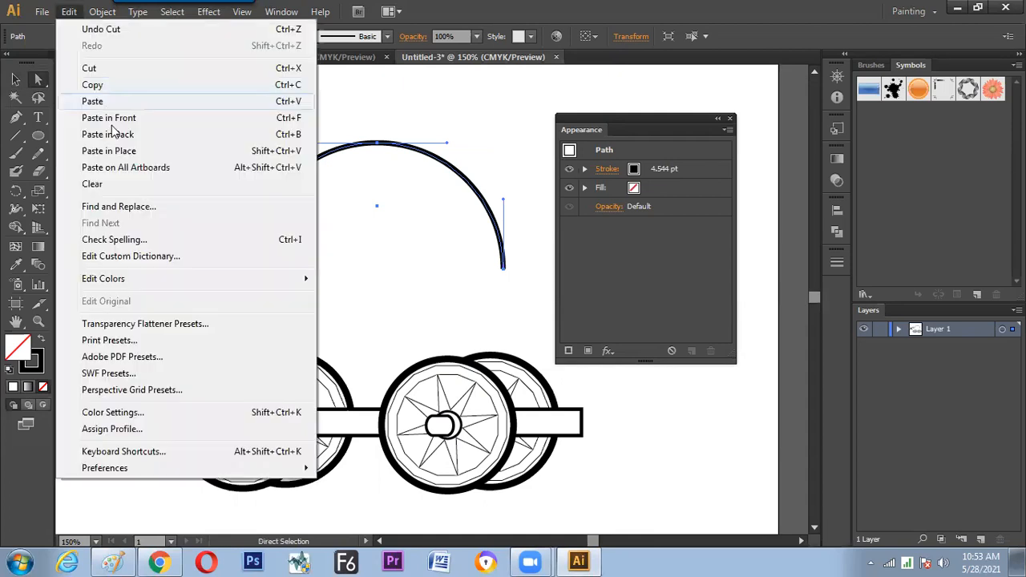
left_click(108, 118)
left_click(371, 315)
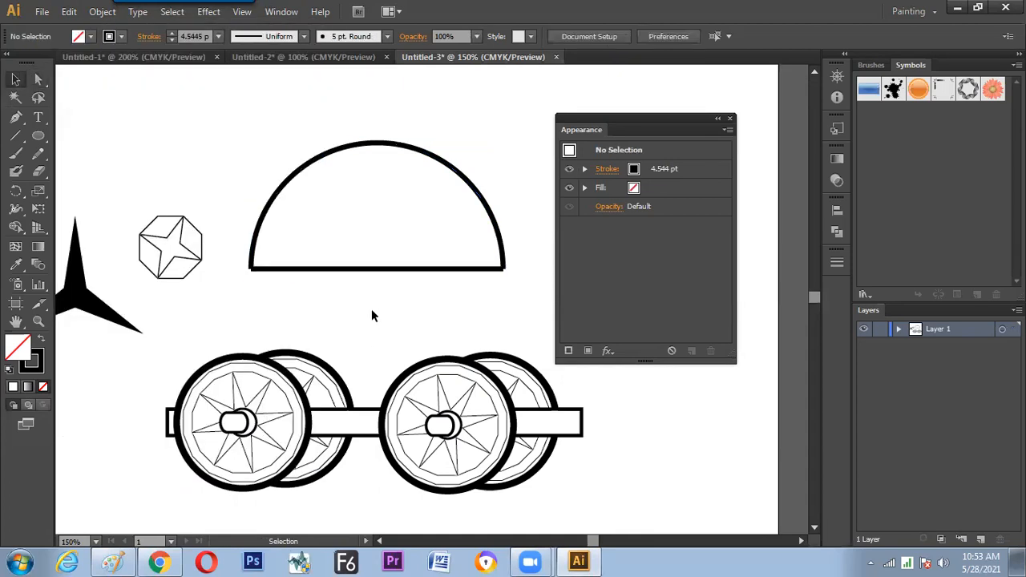
- Add anchor points to the straight base line three times in a row
left_click(328, 266)
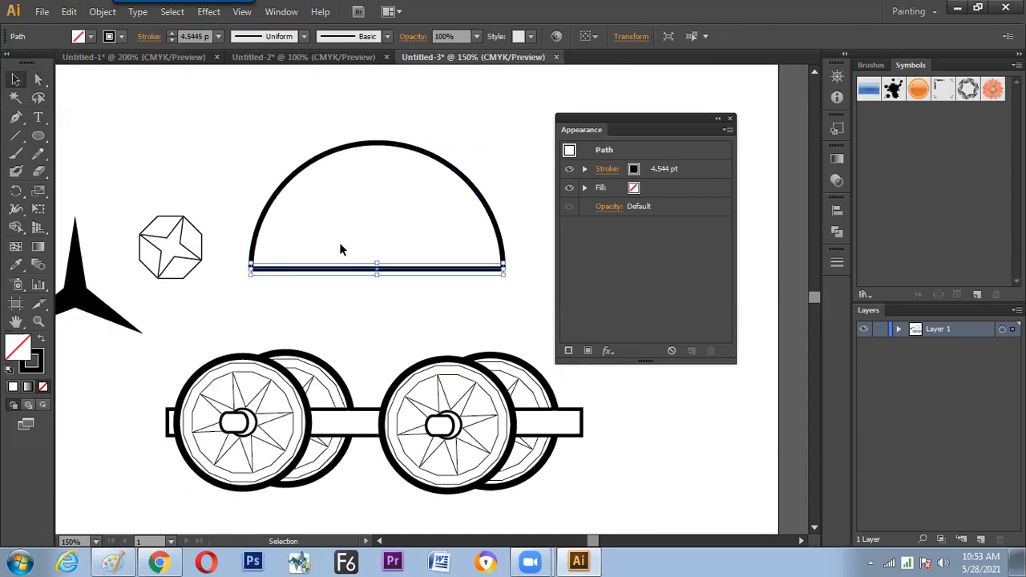
left_click(102, 12)
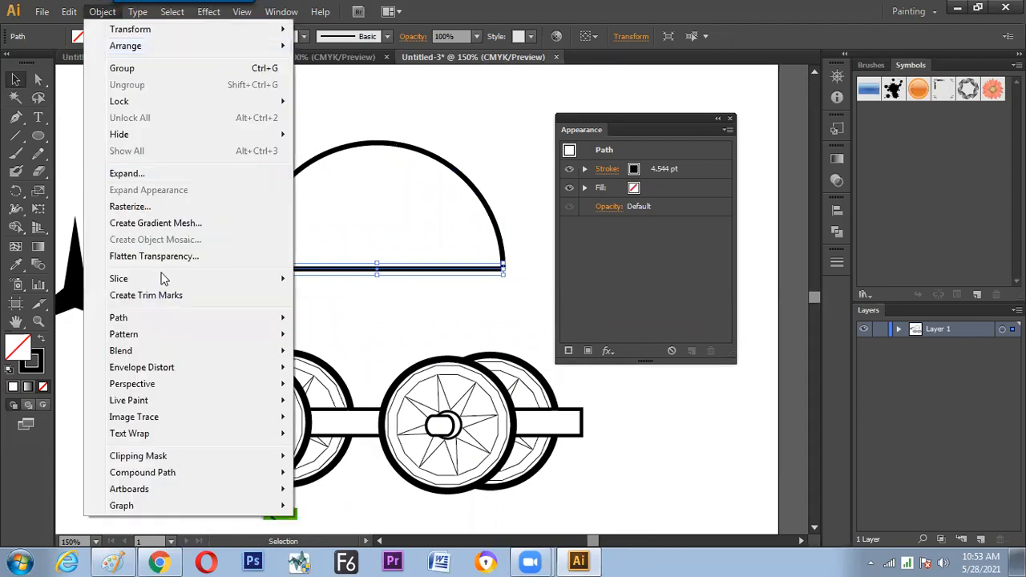
mouse_move(154, 321)
left_click(356, 413)
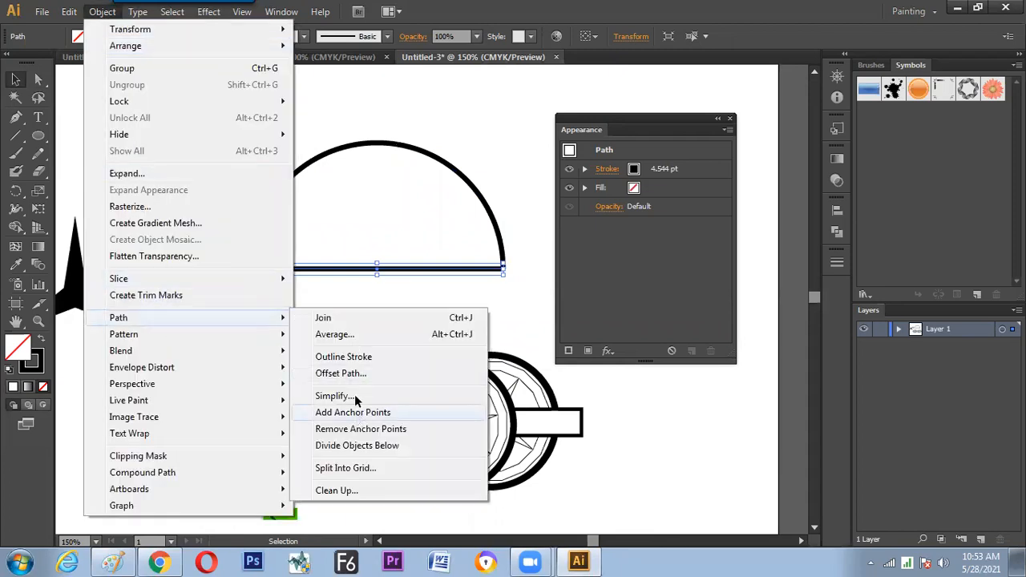
left_click(101, 13)
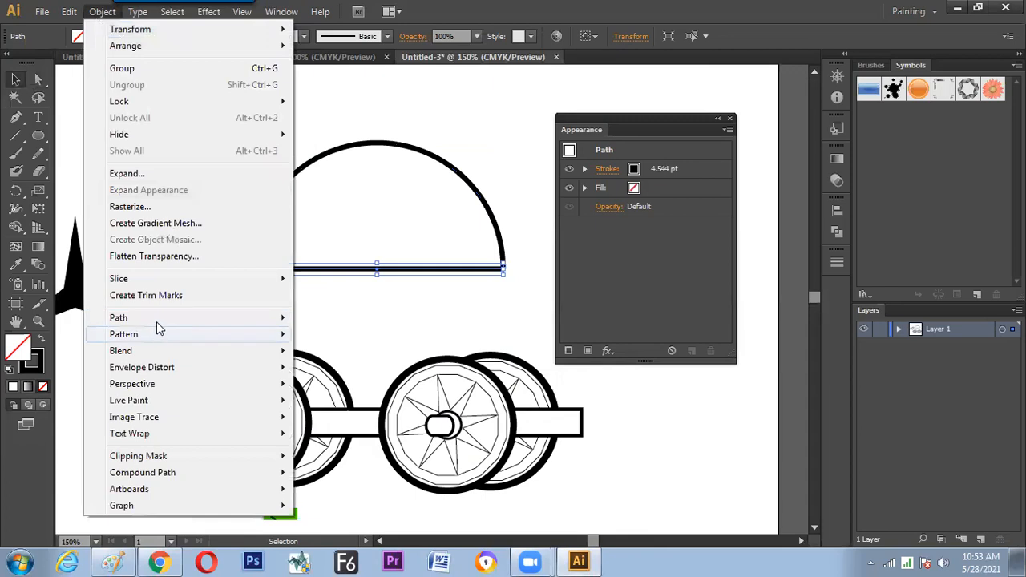
mouse_move(157, 321)
left_click(382, 415)
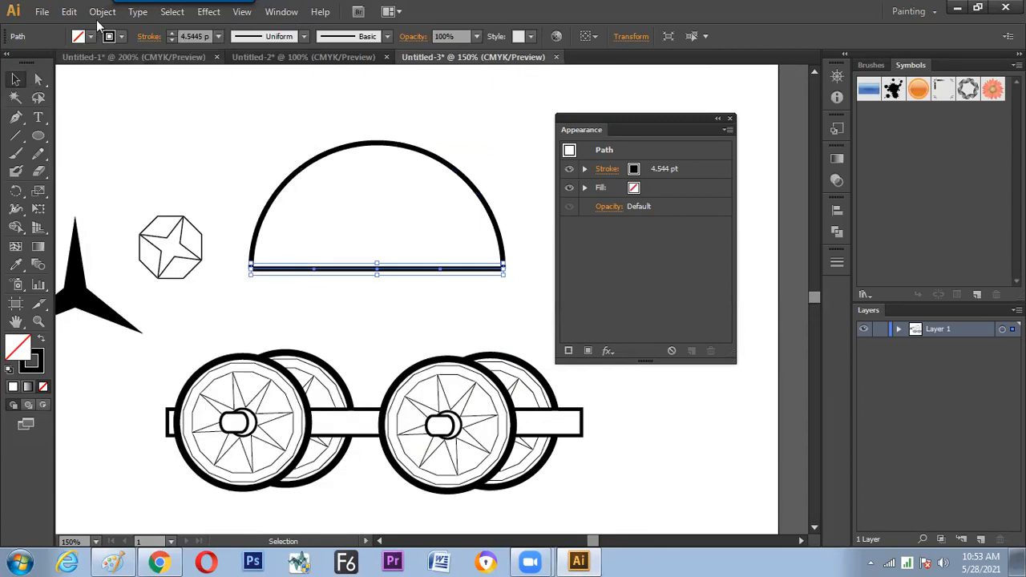
left_click(91, 16)
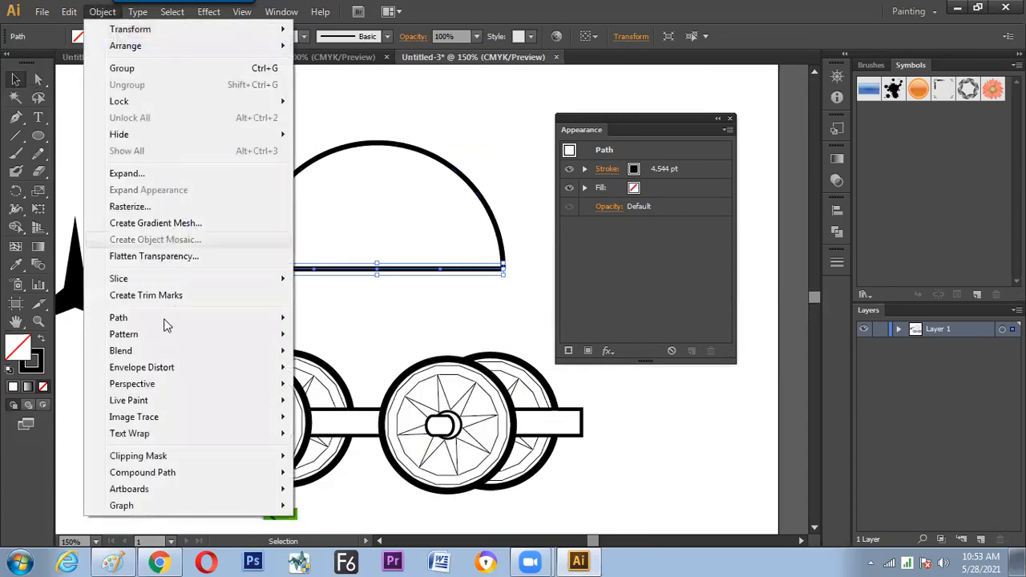
mouse_move(165, 320)
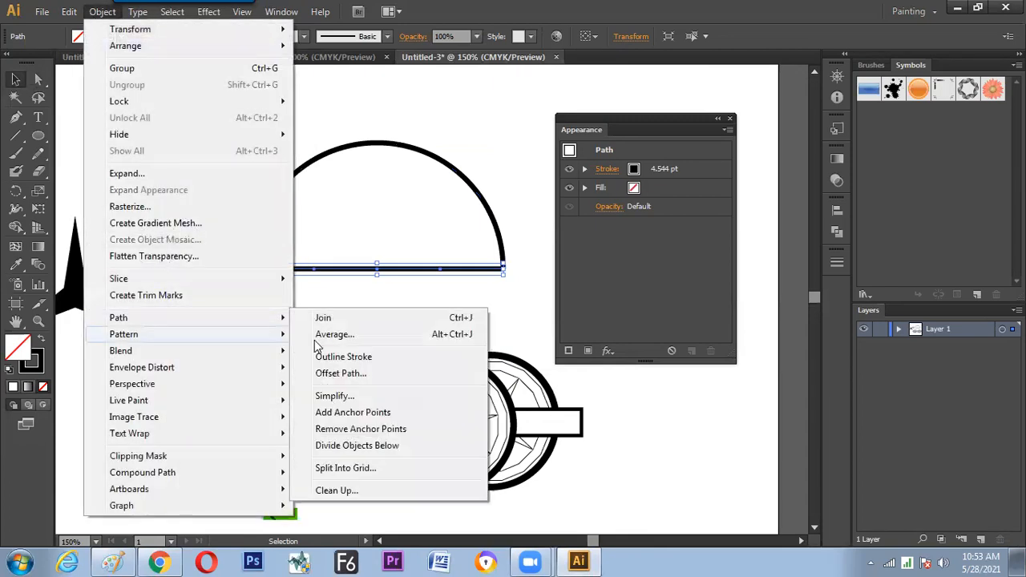
left_click(351, 417)
- Shift every second anchor point of the base line slightly downward to form a four-tooth zigzag, then deselect it
key("a")
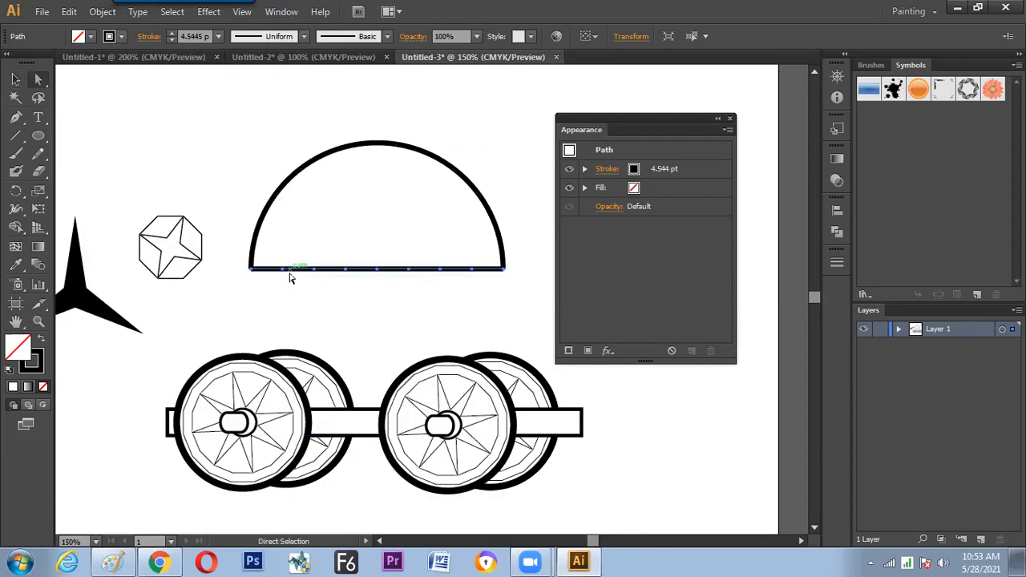
left_click(38, 97)
mouse_move(272, 281)
left_mouse_down()
mouse_move(283, 256)
mouse_move(325, 278)
mouse_move(344, 255)
mouse_move(370, 296)
mouse_move(413, 256)
mouse_move(416, 281)
mouse_move(433, 291)
mouse_move(460, 257)
mouse_move(484, 294)
left_mouse_up()
left_click(38, 79)
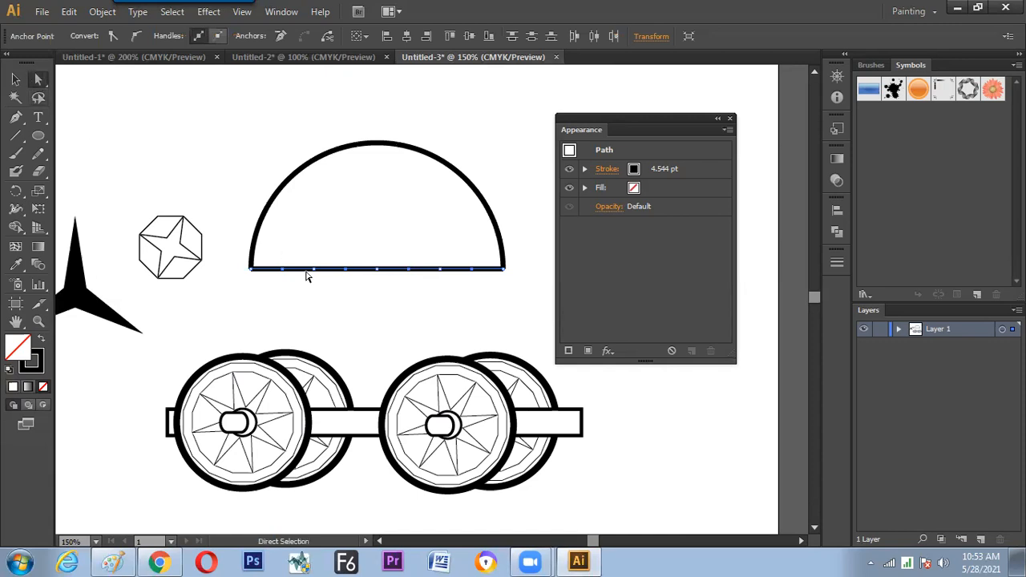
left_click_drag(282, 275, 282, 291)
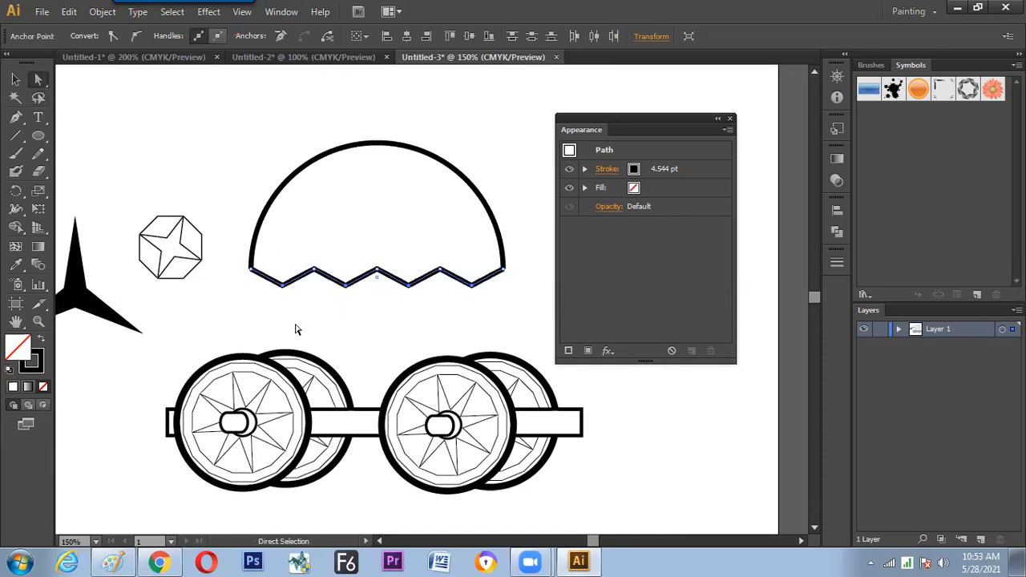
key("v")
left_click(362, 322)
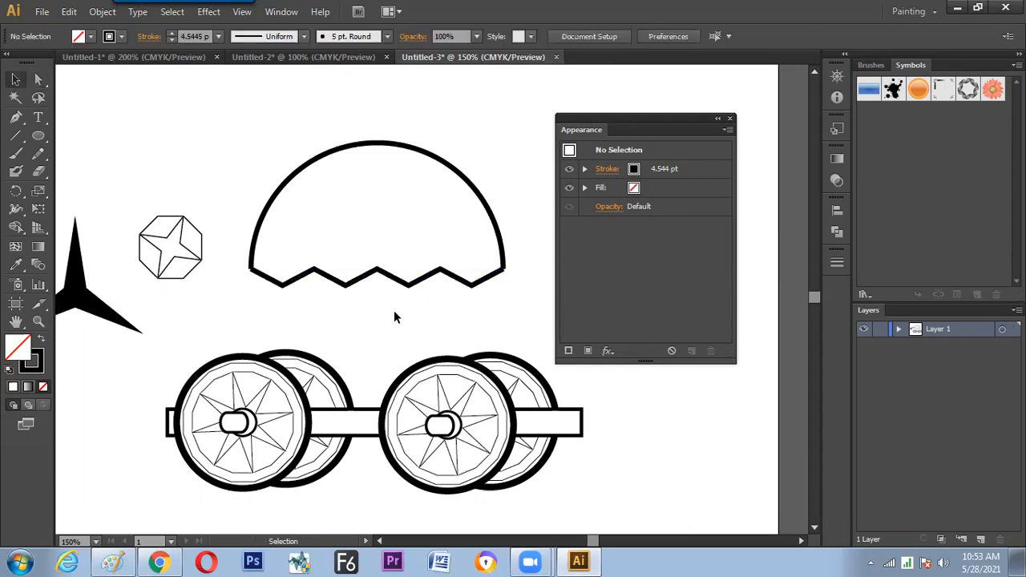
- Apply a Round Corners effect with a 0.3 cm radius to the zigzag line, then deselect it
left_click(349, 282)
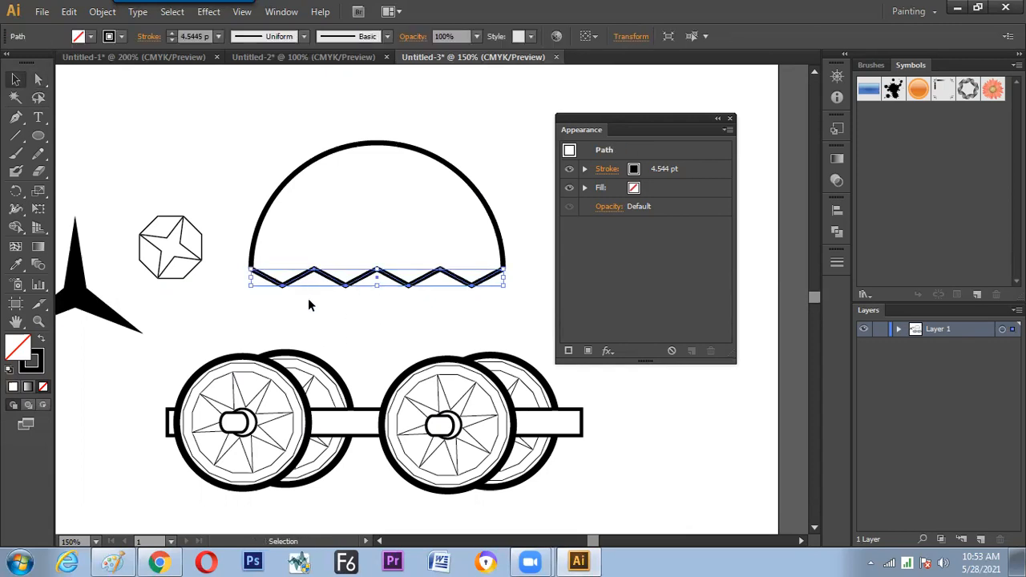
left_click(208, 11)
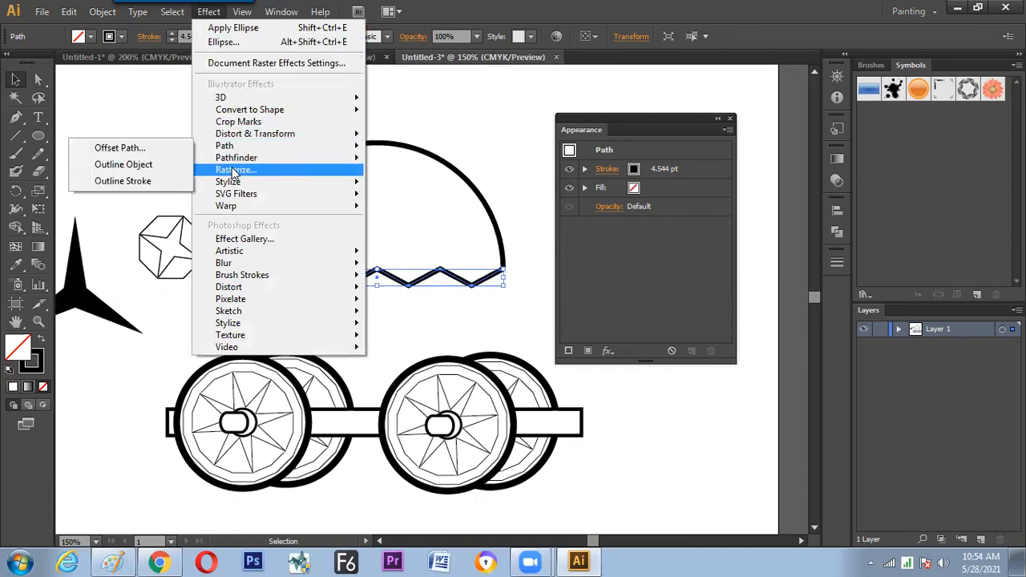
mouse_move(229, 182)
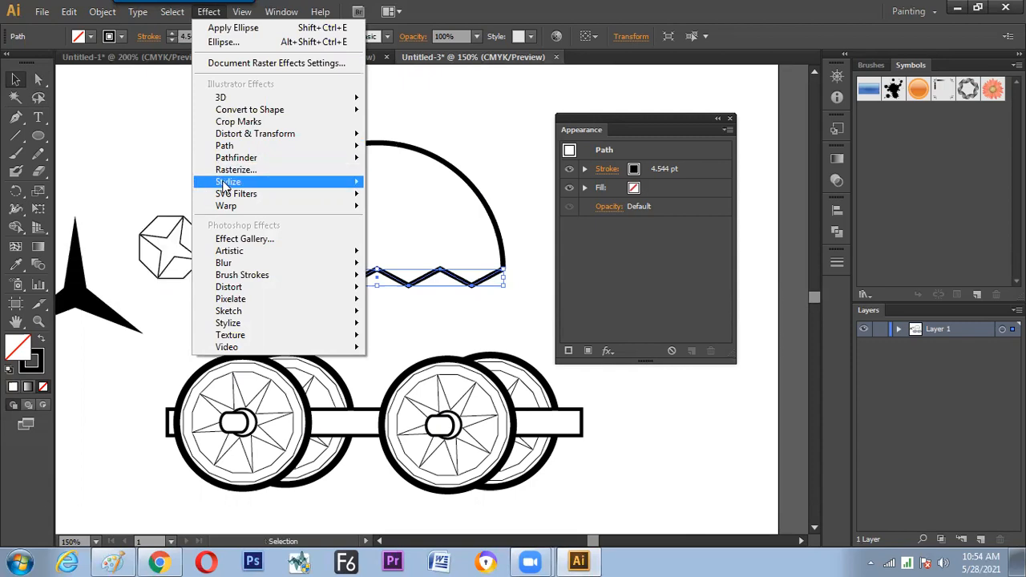
left_click(142, 251)
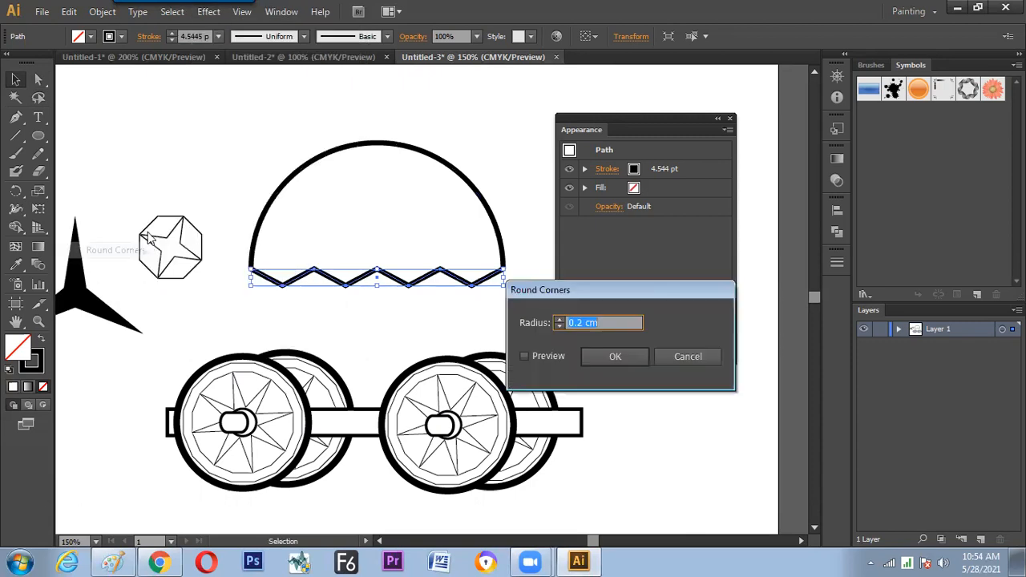
left_click(545, 360)
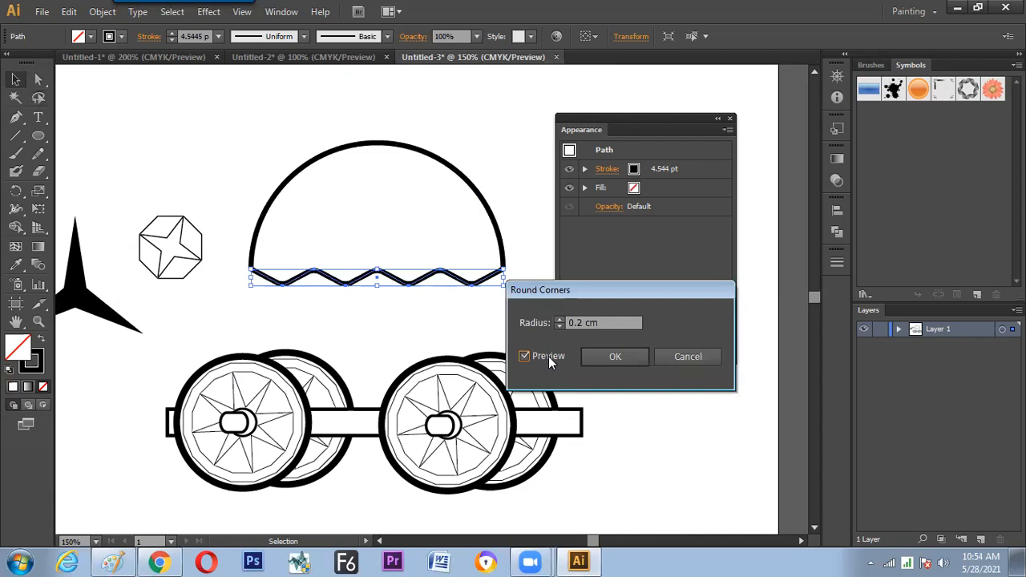
left_click(559, 320)
left_click(559, 319)
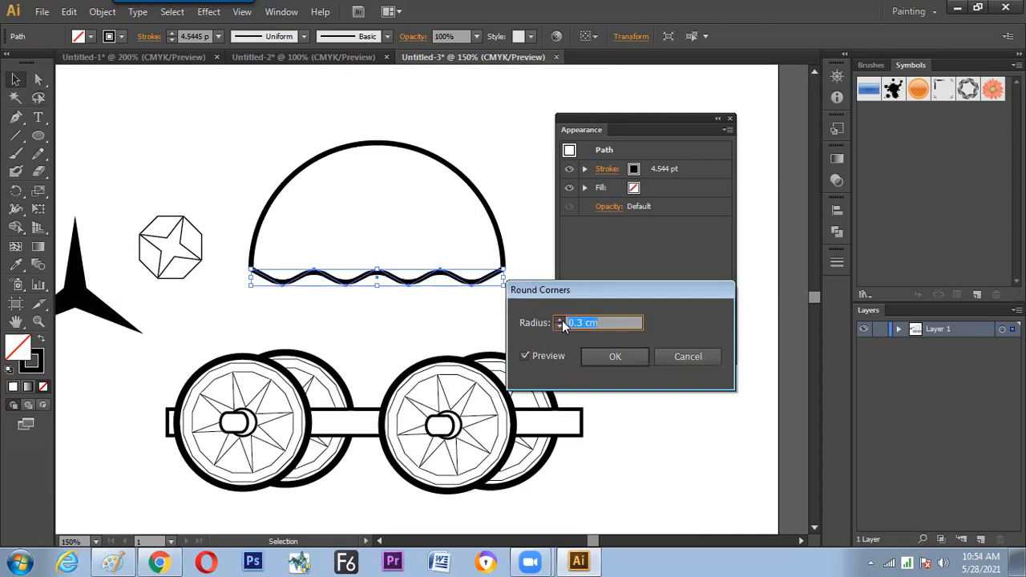
left_click(601, 359)
left_click(529, 340)
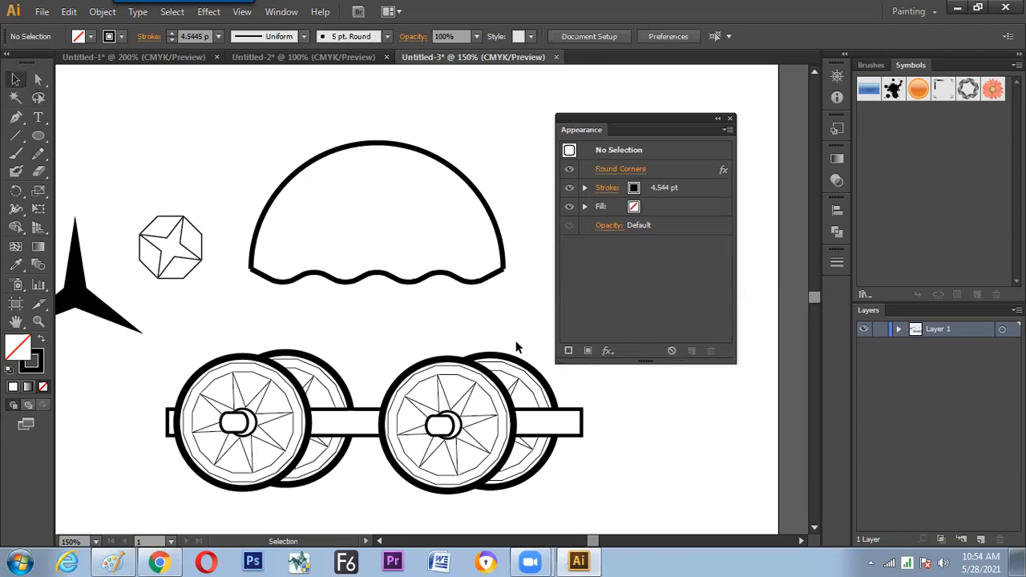
- Expand the appearance of the wavy base line to turn its rounding into real path geometry, then deselect it
left_click(263, 275)
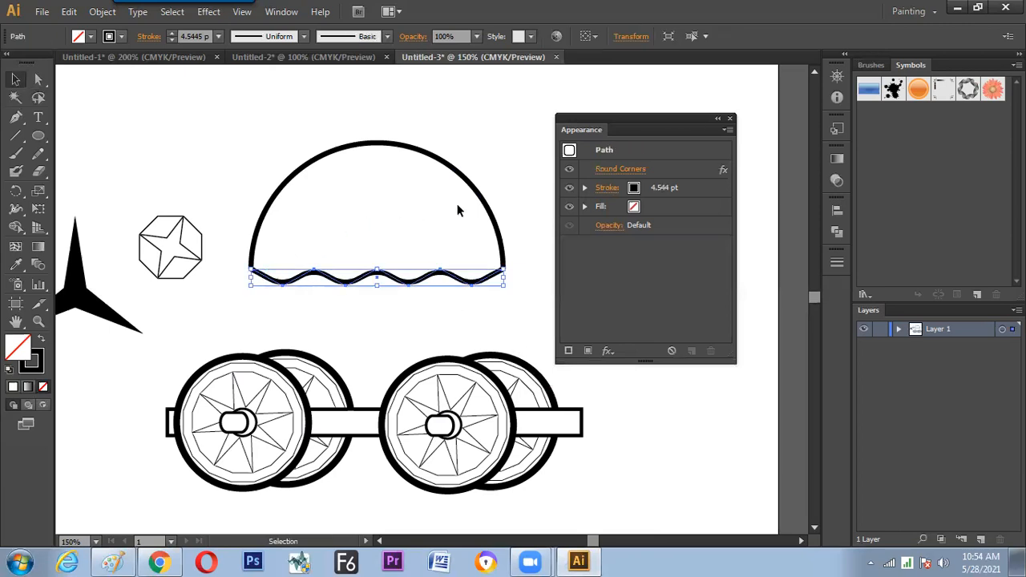
left_click(103, 11)
left_click(140, 190)
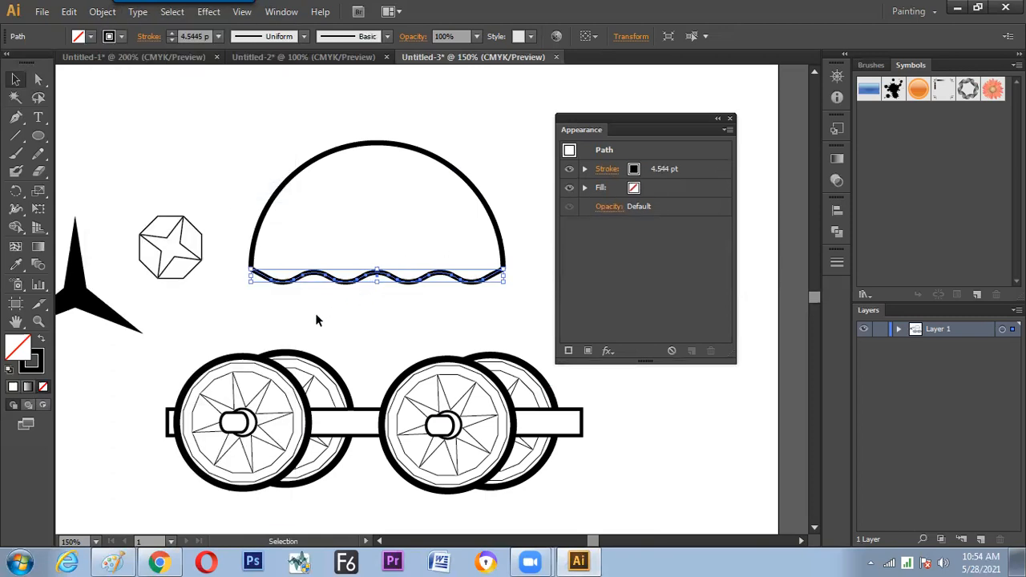
left_click(316, 315)
- Join the arc and the wavy line at both ends into one closed canopy shape
left_click(38, 80)
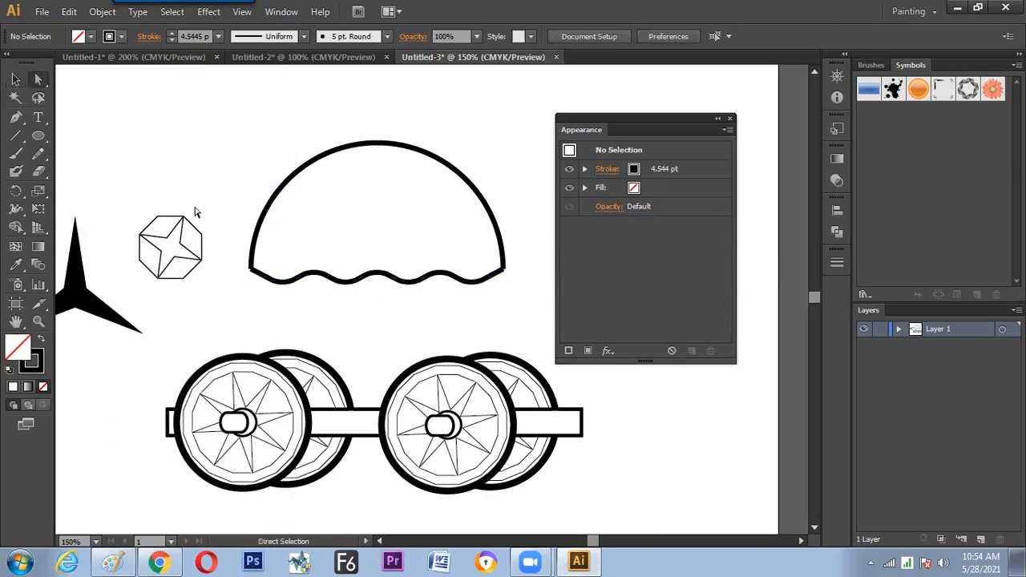
left_click(252, 268)
right_click(254, 270)
left_click(246, 330)
left_click(505, 273)
right_click(512, 276)
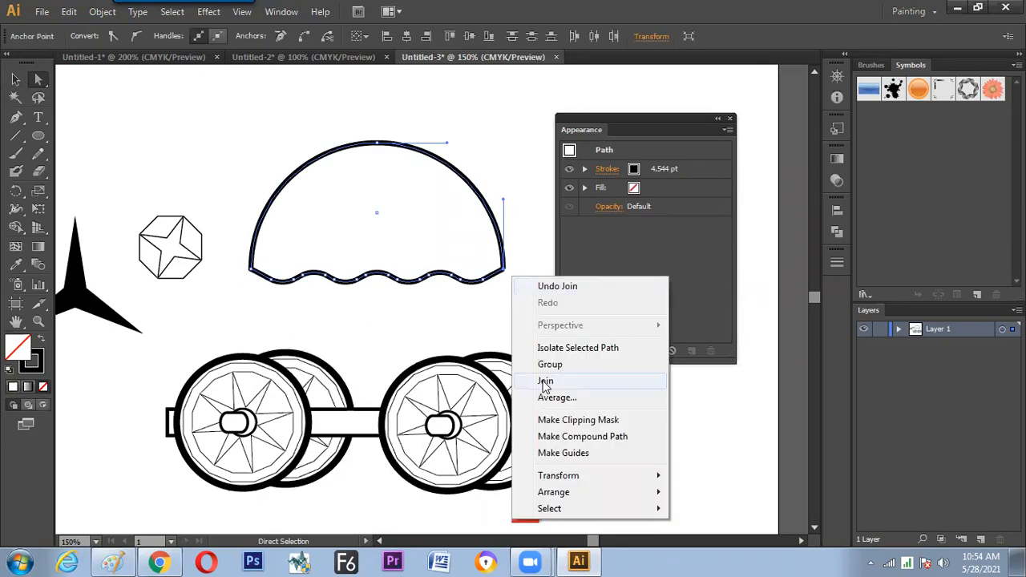
left_click(545, 382)
left_click(504, 344)
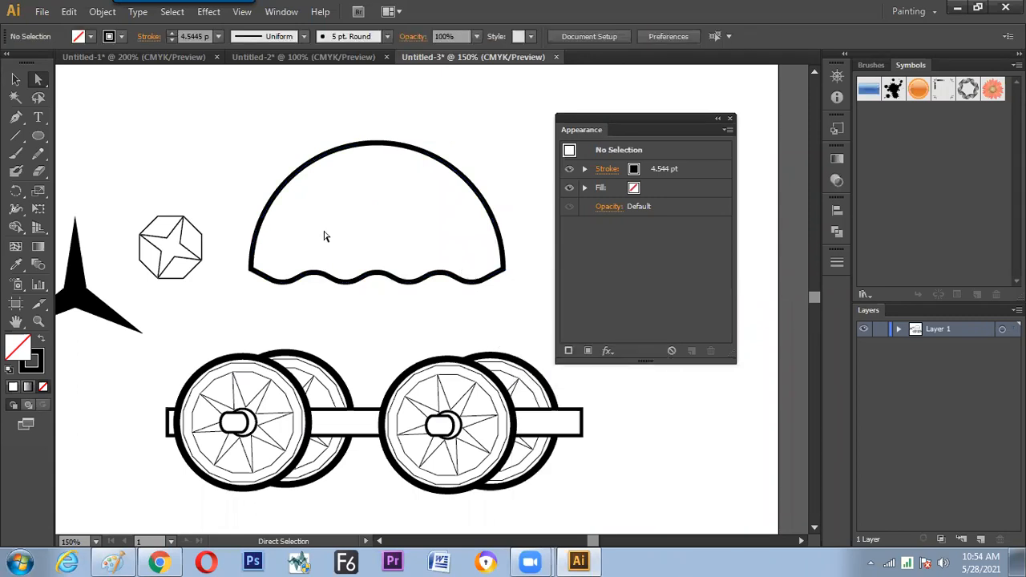
- Move the canopy slightly down toward the wheels, undo the extra move, and deselect it
left_click(15, 78)
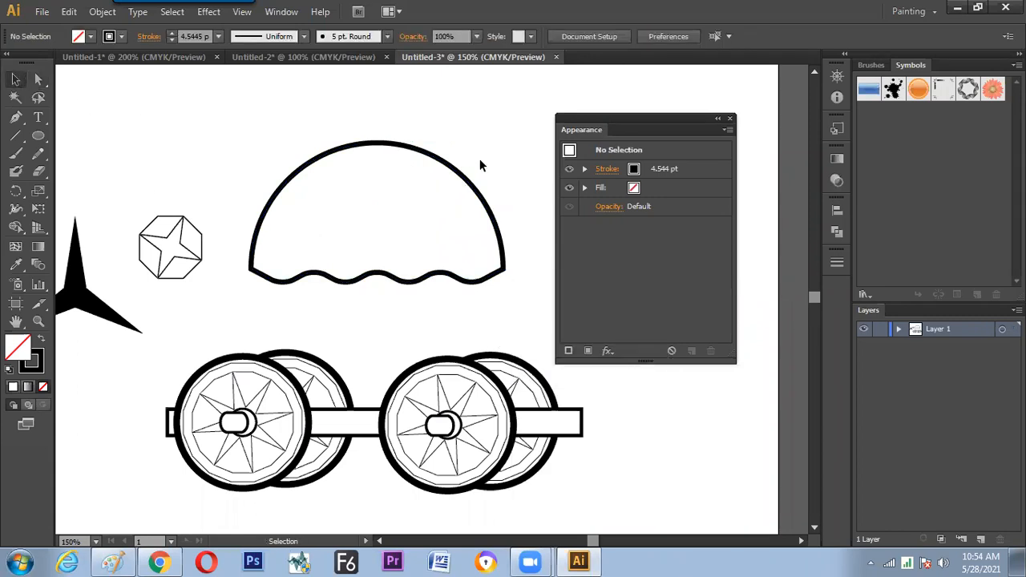
left_click_drag(442, 160, 440, 174)
left_click_drag(375, 154, 374, 181)
key("ctrl+z")
left_click(411, 121)
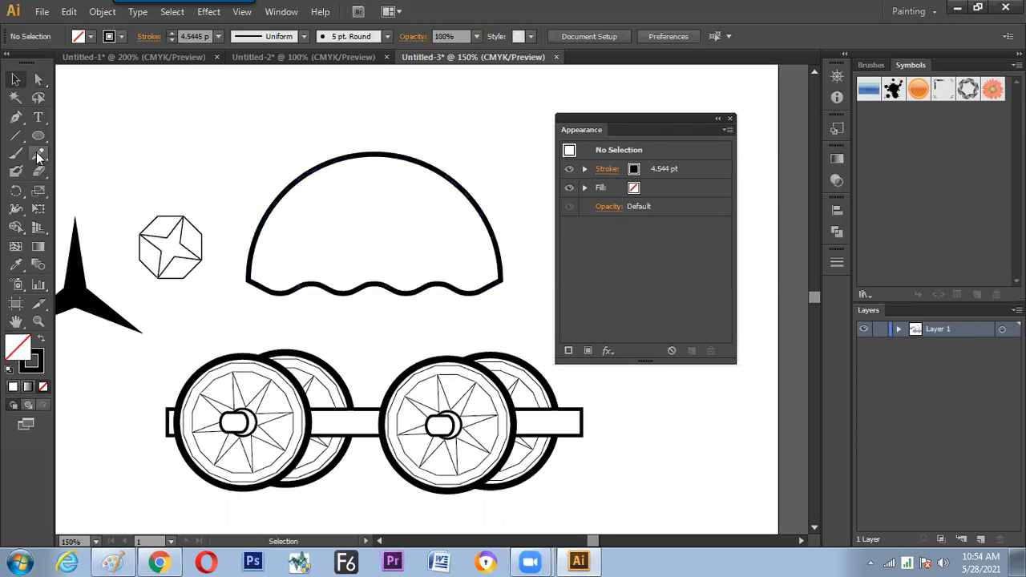
- Draw a short vertical line upward from the canopy's peak and give it the tapered triangular width profile
left_click(16, 137)
left_click(64, 136)
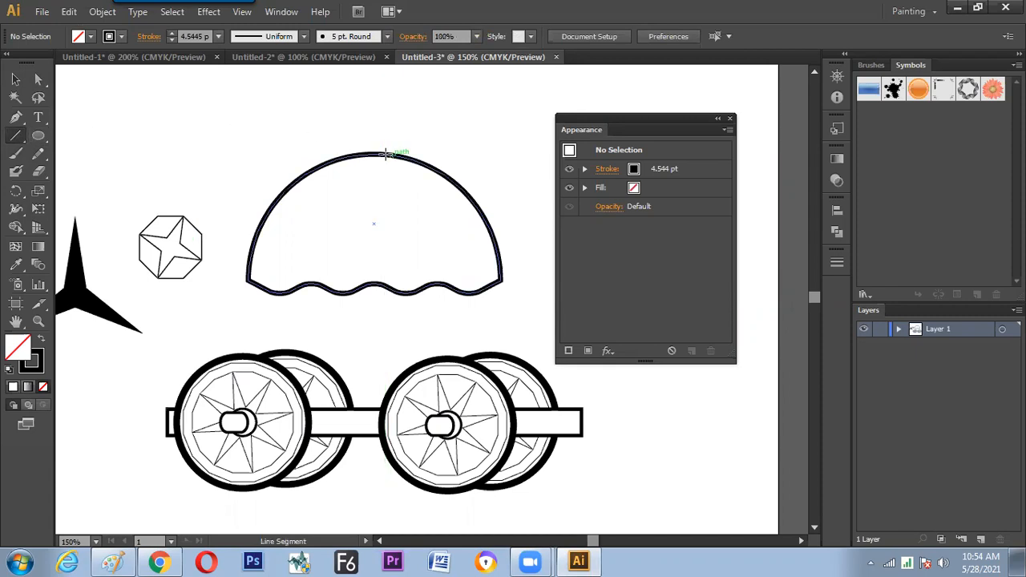
left_click_drag(373, 153, 374, 124)
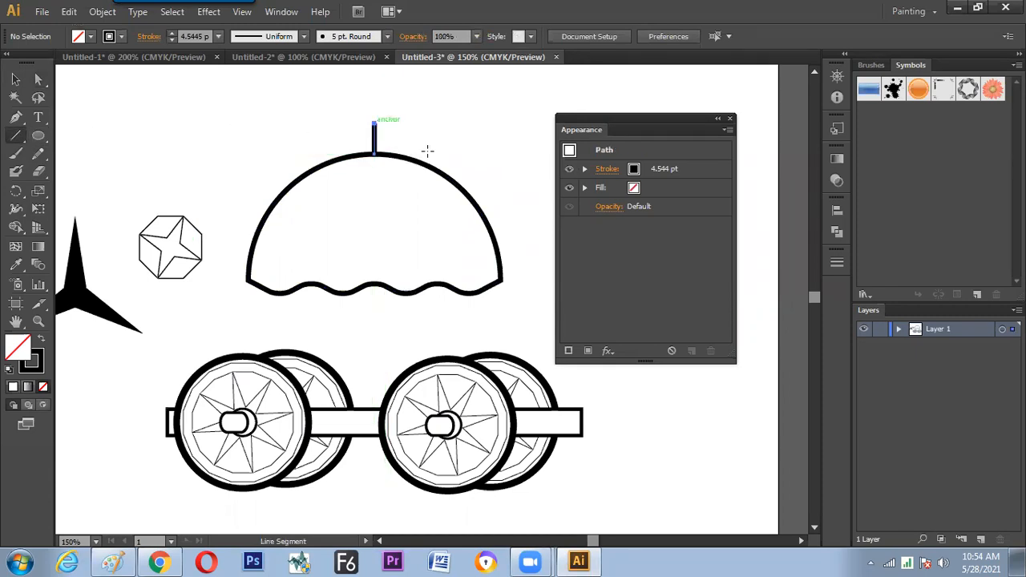
left_click(304, 36)
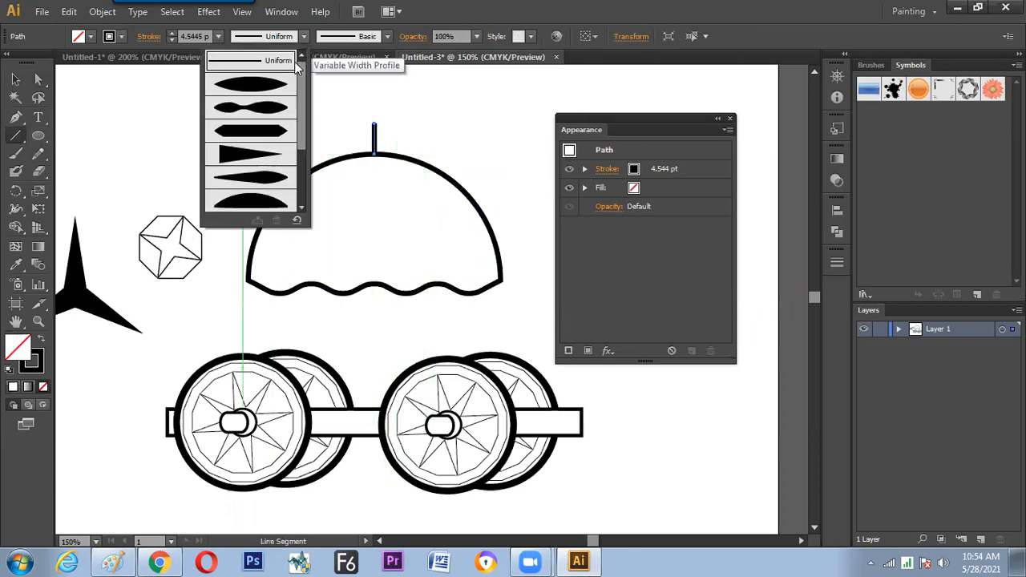
left_click(256, 154)
- Increase the stroke weight of the tapered spike on the canopy to 18 pt
left_click(15, 80)
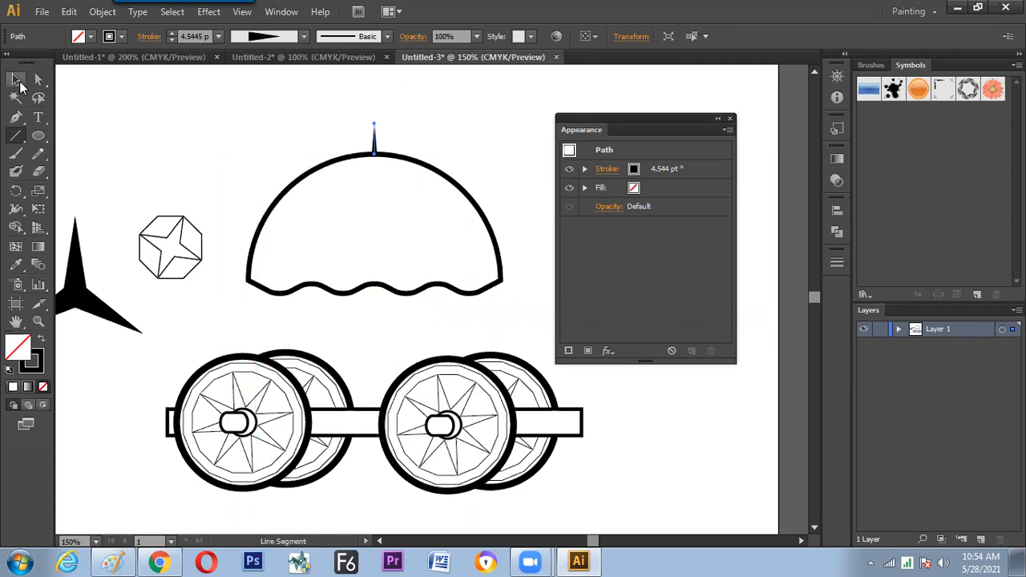
left_click(172, 33)
left_click(171, 33)
left_click(172, 34)
left_click(172, 33)
left_click(172, 33)
left_click(169, 34)
left_click(170, 34)
left_click(170, 34)
left_click(170, 33)
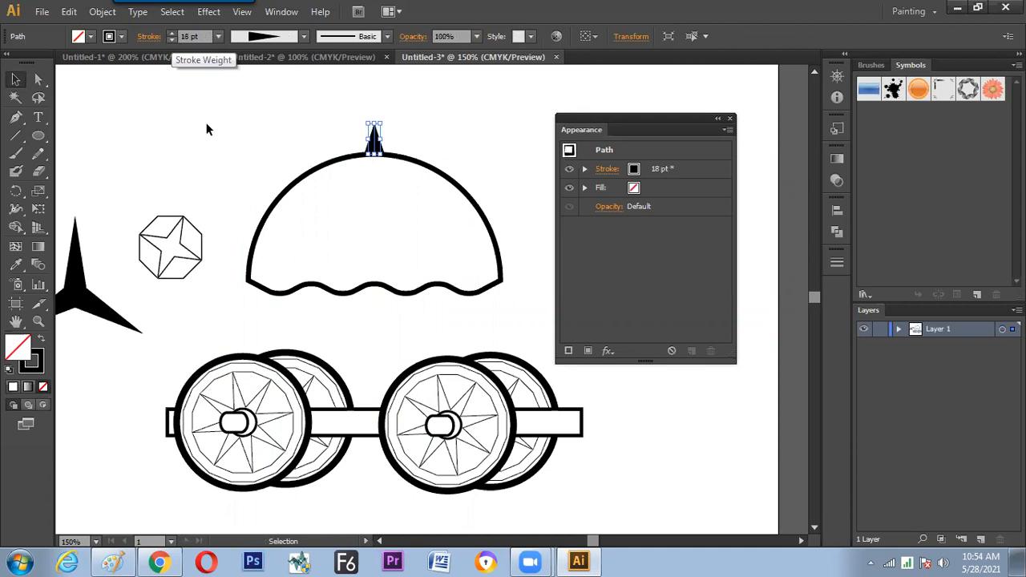
- Draw a vertical pole about 3.9 cm long from the middle of the canopy's wavy edge to the base bar, with a 7 pt stroke
left_click(259, 245)
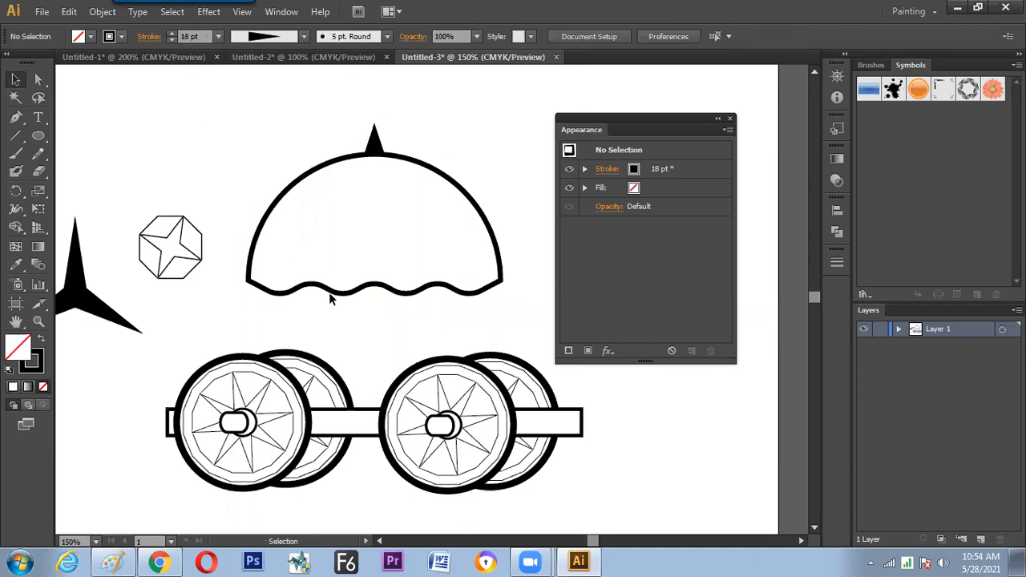
left_click_drag(76, 161, 85, 113)
left_click(11, 138)
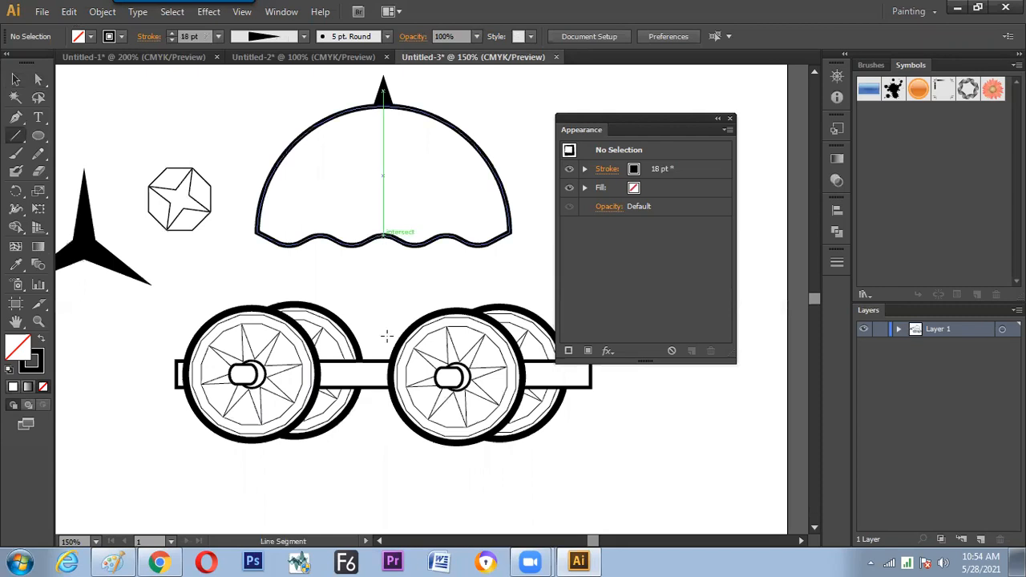
left_click_drag(383, 233, 387, 360)
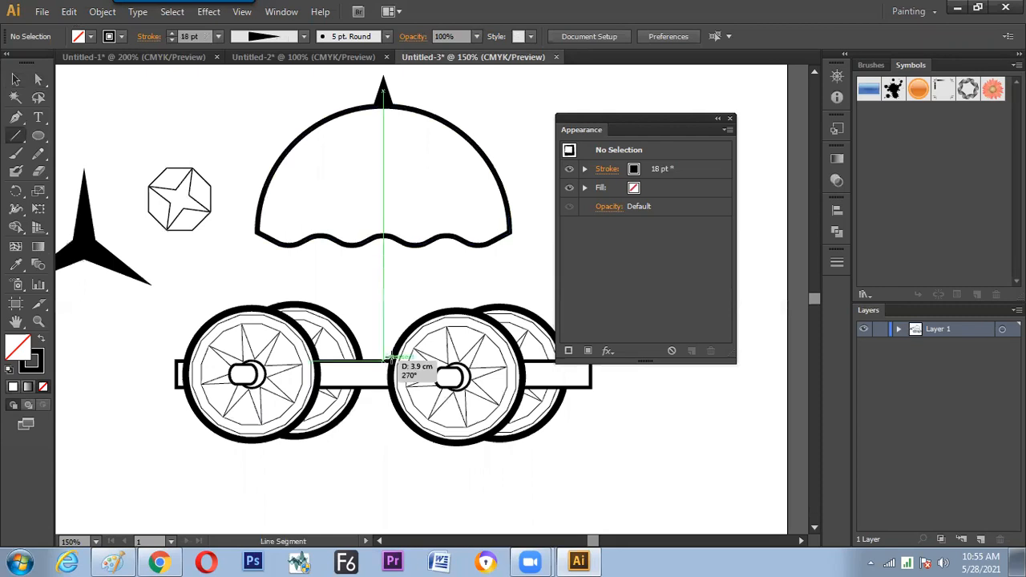
left_click(172, 34)
left_click(171, 33)
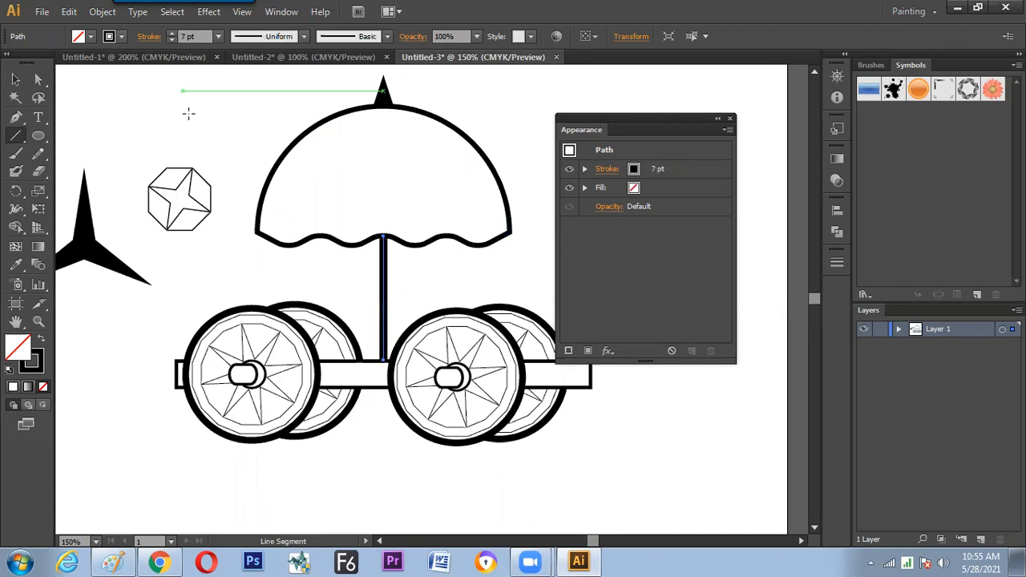
left_click(15, 79)
left_click(363, 295)
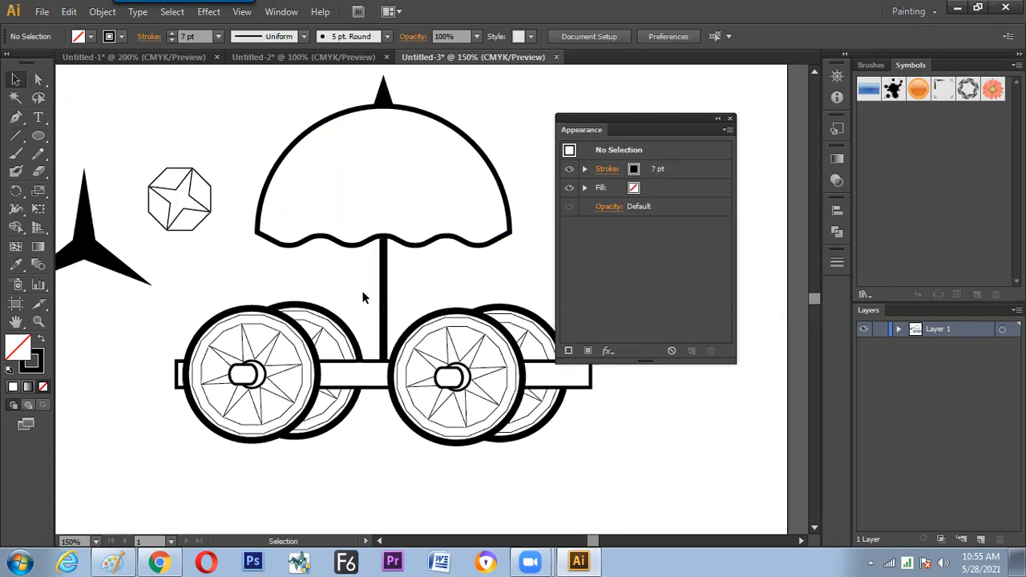
- Move the three-pointed star and the octagonal star figure together farther left, away from the carriage, and deselect them
key("Tab")
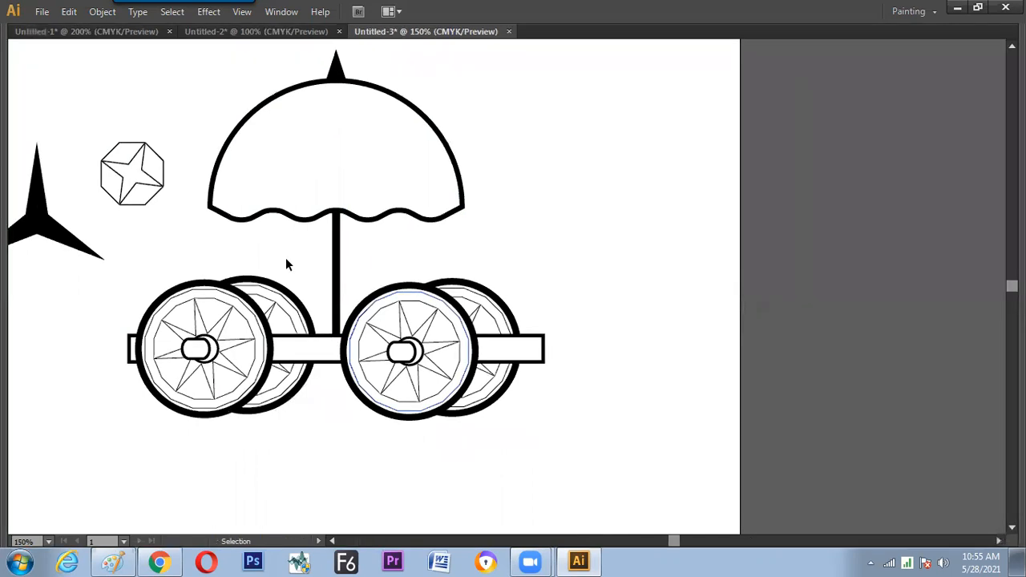
left_click_drag(136, 154, 403, 306)
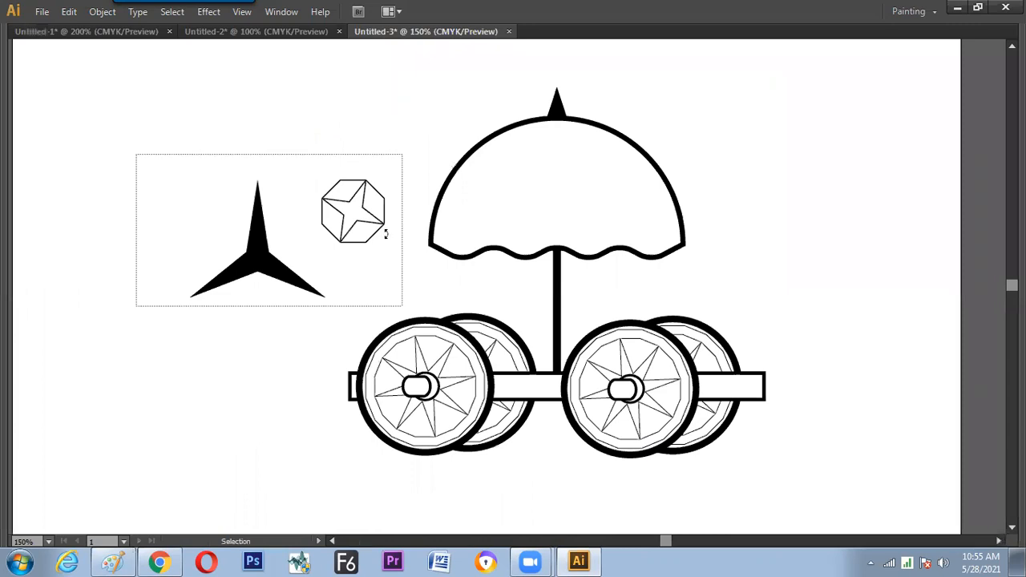
left_click_drag(380, 222, 165, 172)
left_click(366, 291)
key("space")
left_click_drag(367, 291, 225, 249)
key("ctrl+minus")
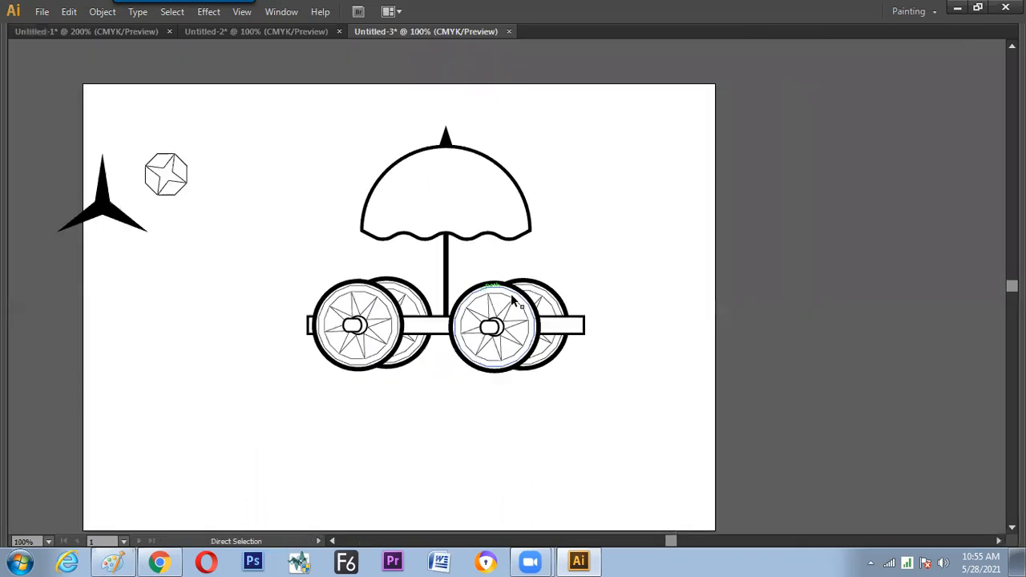
key("ctrl+minus")
key("ctrl+plus")
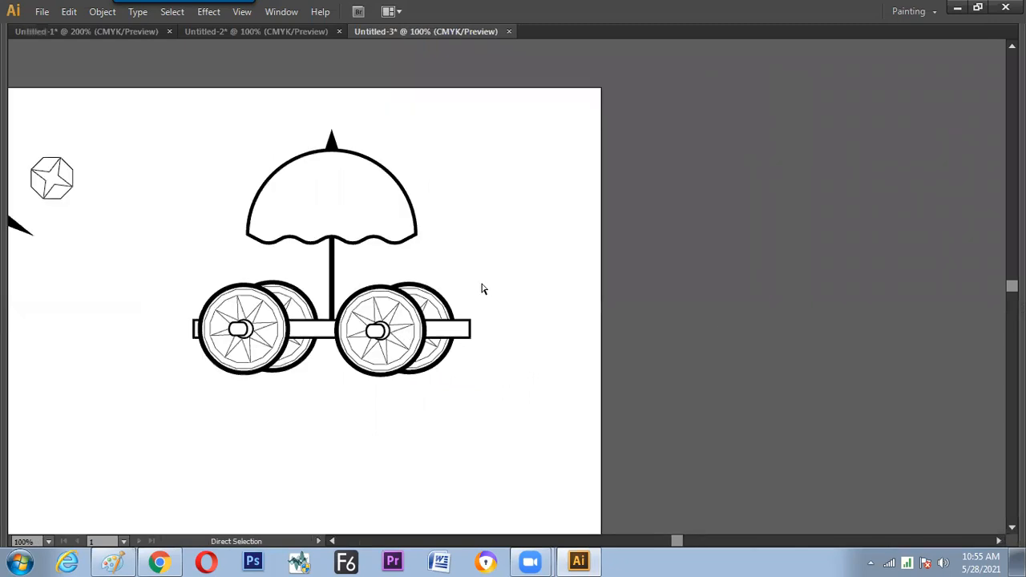
key("ctrl+plus")
- Fill the canopy shape with CMYK Yellow and deselect it
key("Tab")
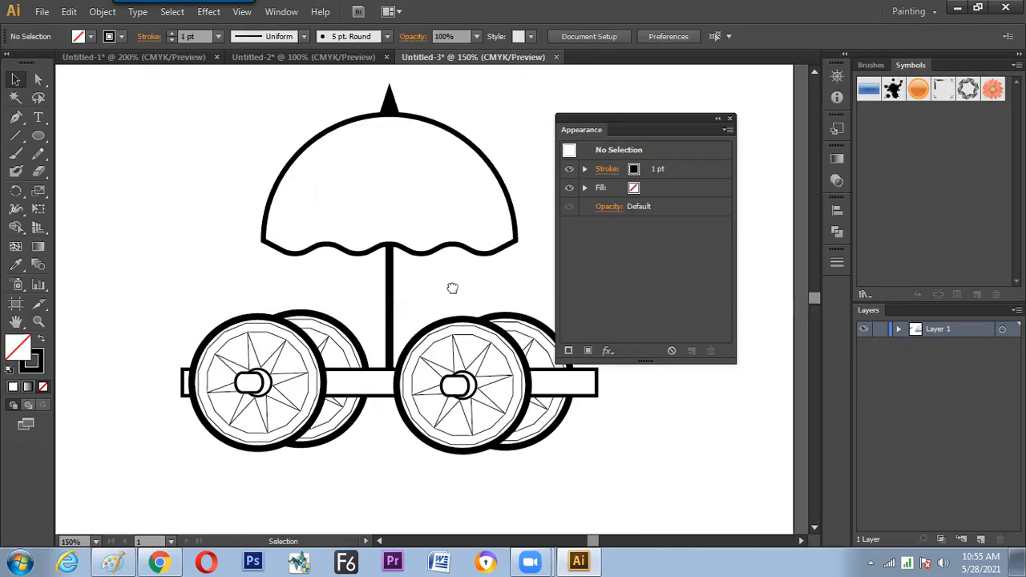
left_click(454, 248)
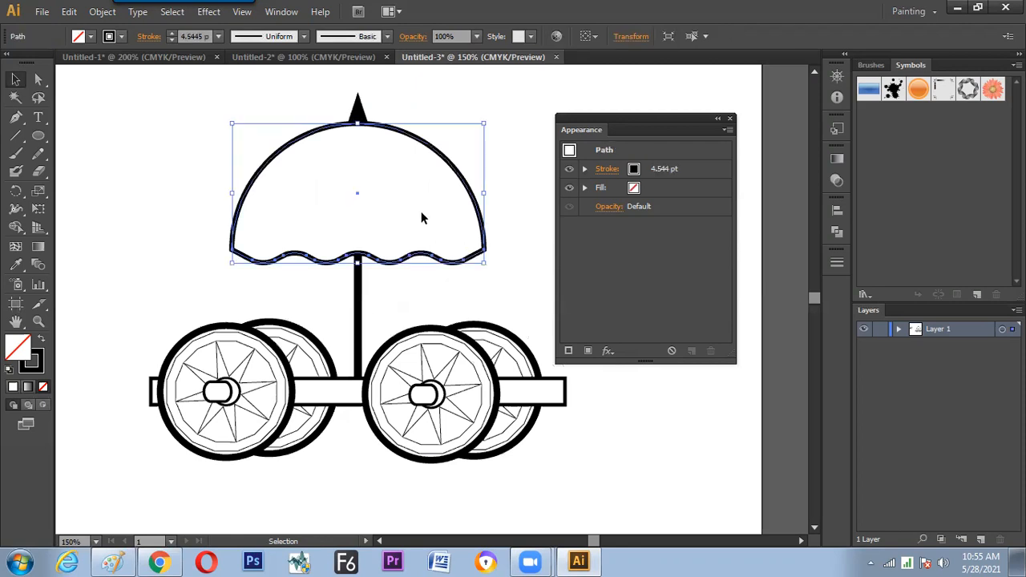
left_click(90, 36)
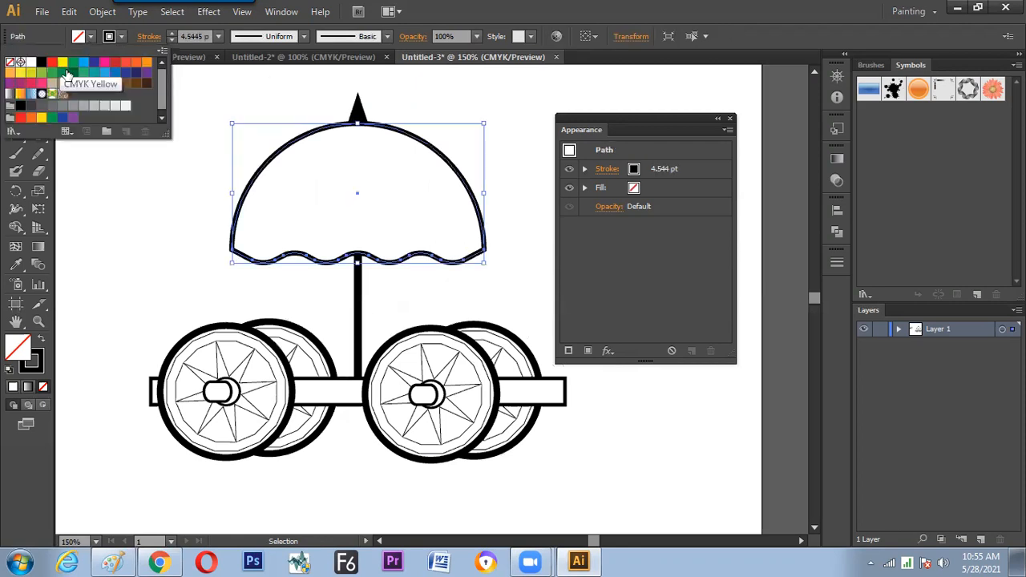
left_click(62, 63)
left_click(482, 311)
key("Tab")
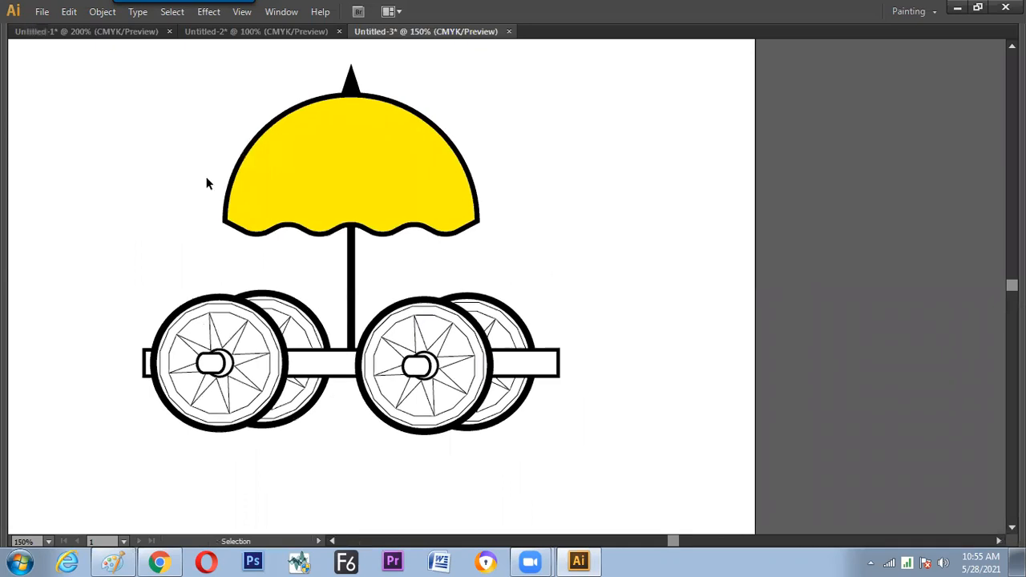
- Scale the whole carriage drawing down proportionally about its centre, move it about 1.4 cm to the left, and deselect it
mouse_move(103, 67)
left_mouse_down()
mouse_move(584, 417)
mouse_move(612, 448)
mouse_move(603, 452)
left_mouse_up()
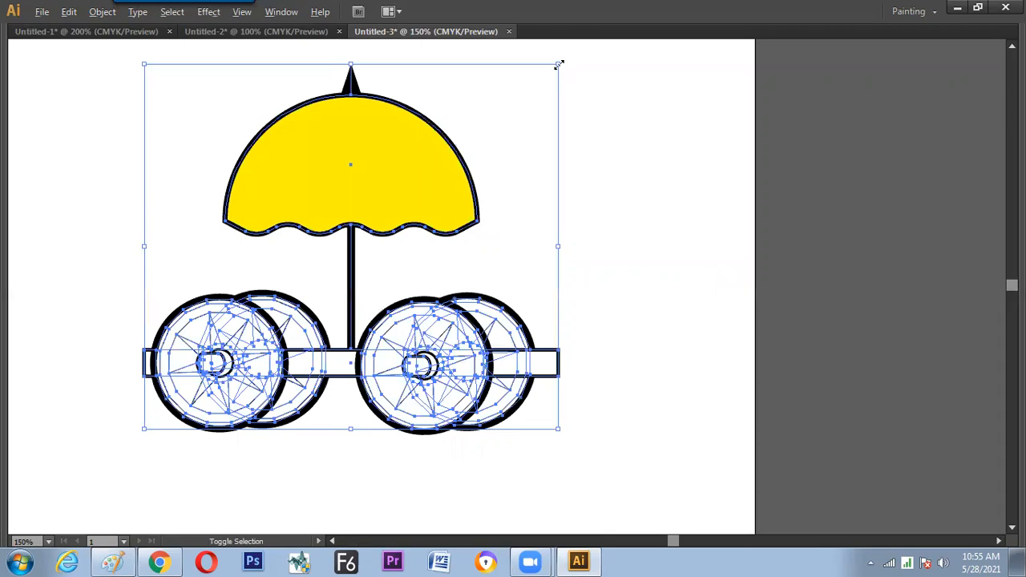
left_click_drag(559, 64, 502, 124)
left_click_drag(389, 218, 346, 222)
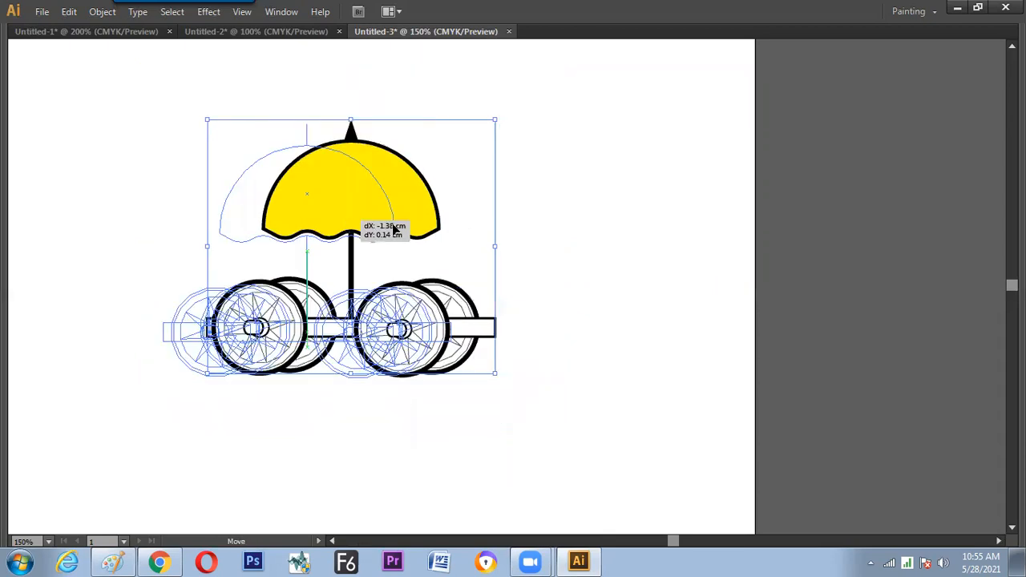
left_click_drag(445, 224, 445, 224)
left_click(485, 211)
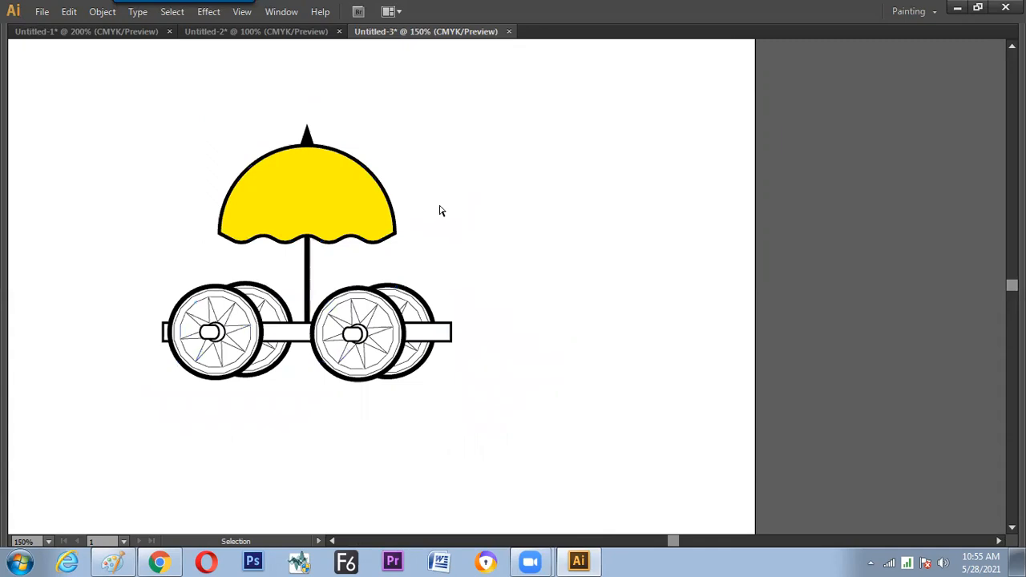
- Examine the whole carriage with its yellow canopy at different magnifications, with and without the panels
key("ctrl+plus")
key("ctrl+plus")
key("ctrl+minus")
key("ctrl+minus")
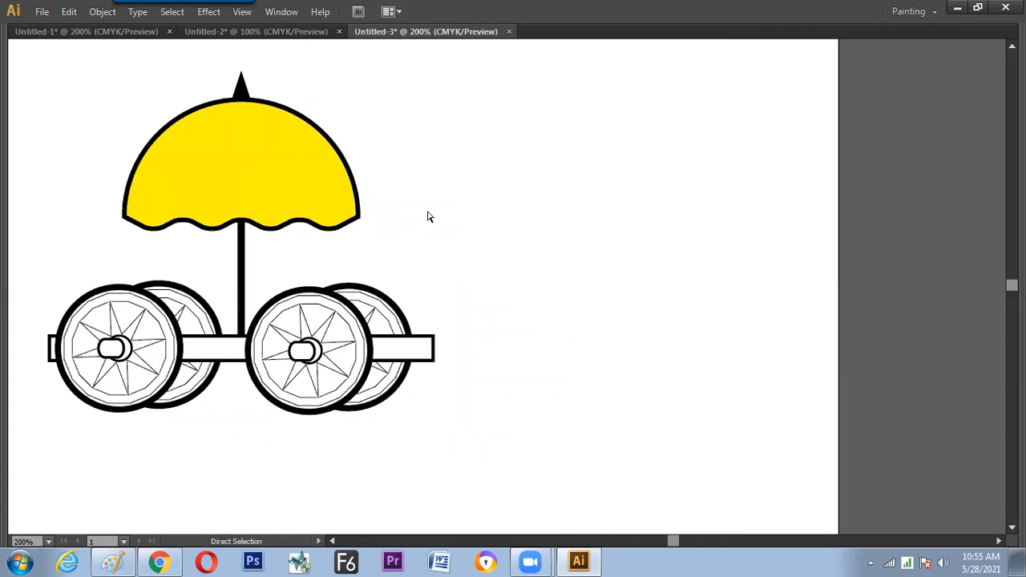
left_click_drag(417, 220, 466, 222)
key("Tab")
scroll(453, 238, "up", 1)
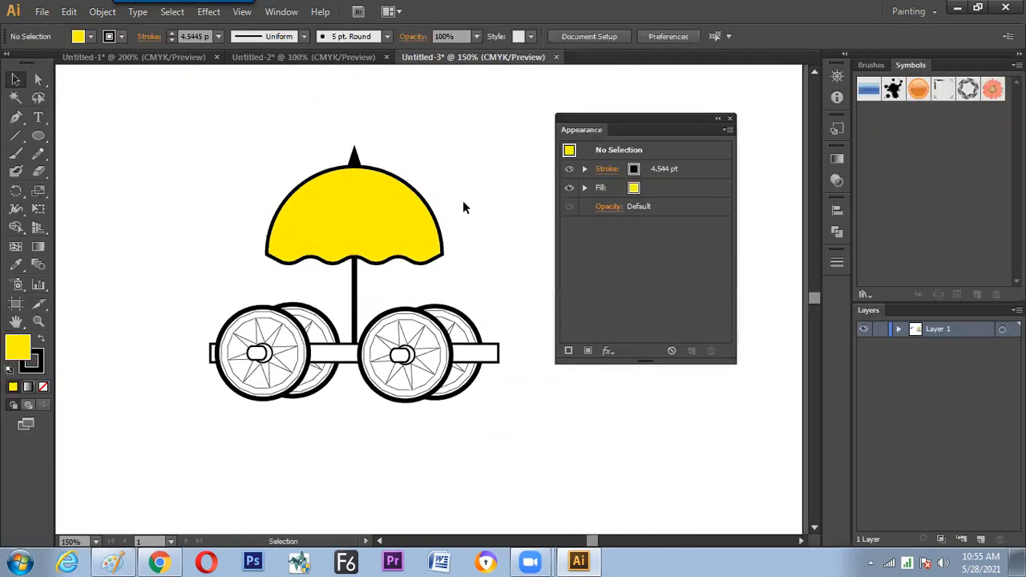
left_click_drag(386, 211, 348, 202)
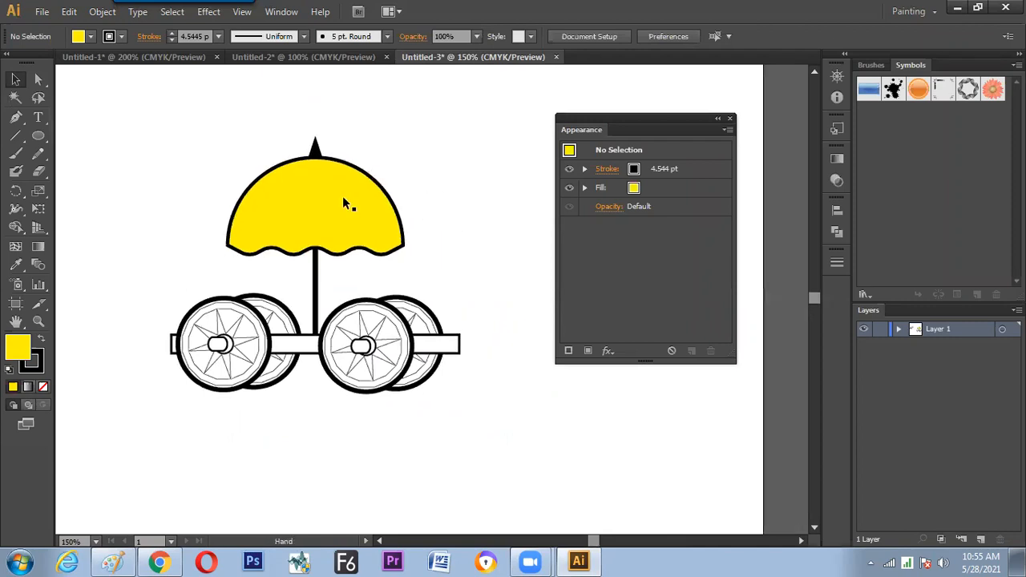
left_click_drag(142, 150, 425, 403)
left_click(435, 417)
key("z")
left_click_drag(171, 147, 487, 376)
left_click_drag(427, 391, 366, 344)
key("v")
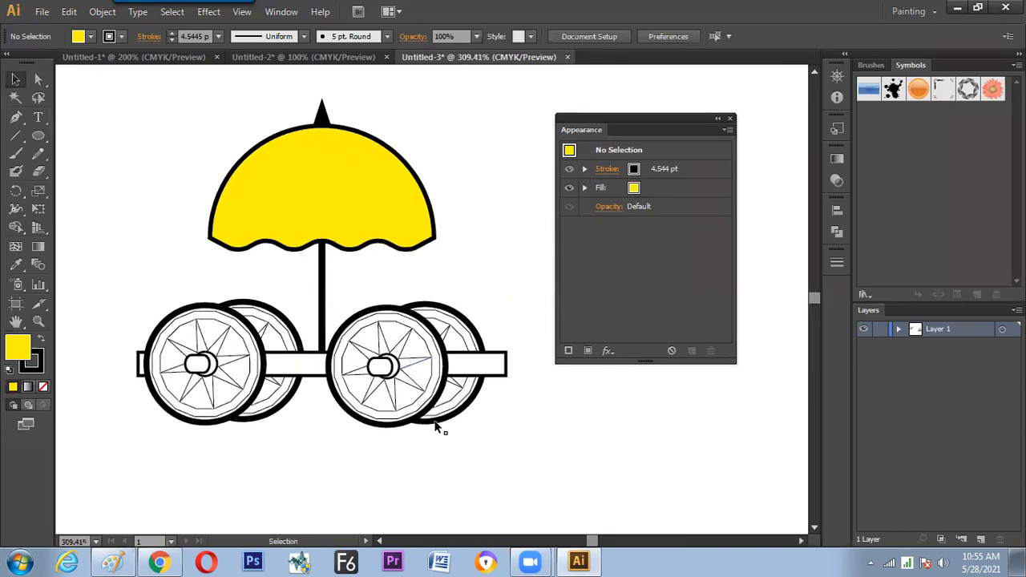
key("Tab")
key("a")
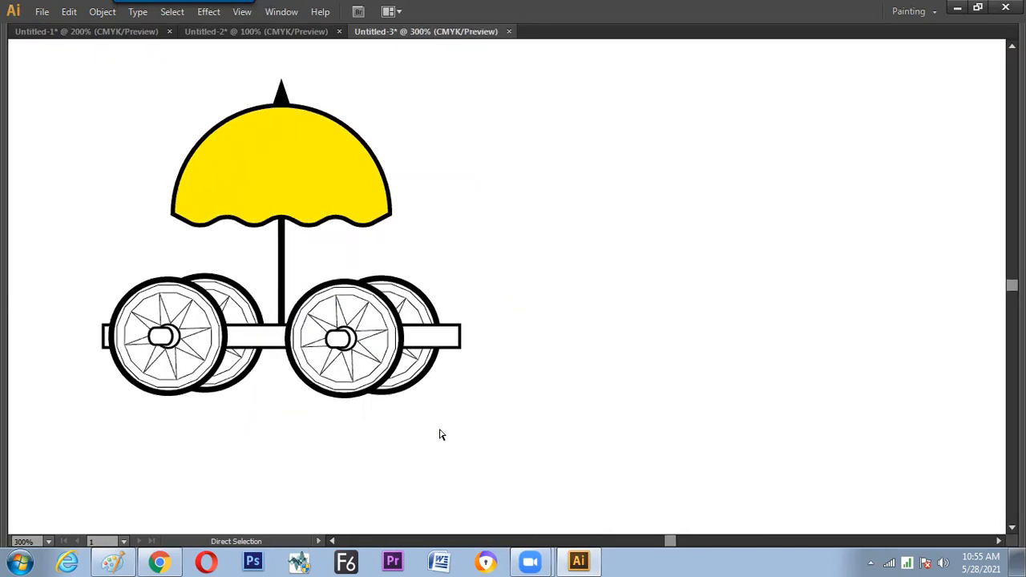
key("ctrl+=")
key("ctrl+minus")
mouse_move(420, 418)
left_mouse_down()
mouse_move(441, 403)
mouse_move(403, 408)
left_mouse_up()
key("Tab")
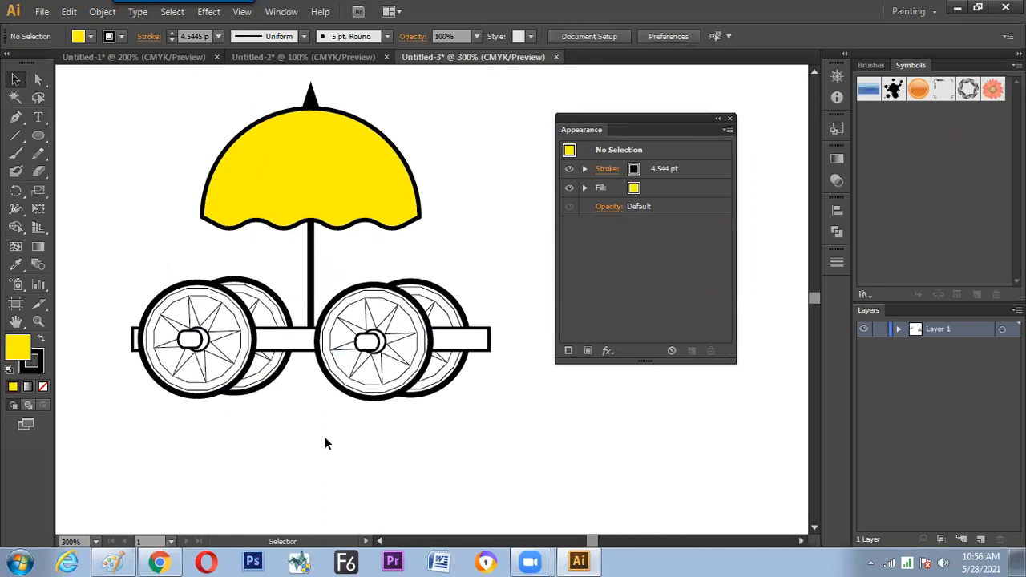
- Draw a trial flare below the carriage, delete it, and draw a smaller flare about 4.36 cm wide and 2.91 cm high
left_click(41, 137)
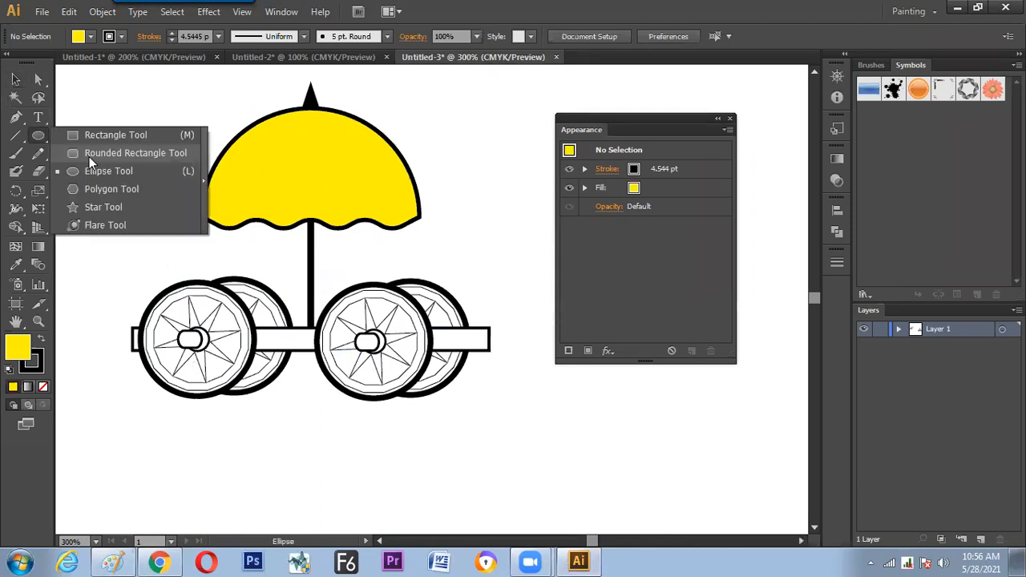
left_click(108, 227)
left_click_drag(110, 161, 160, 230)
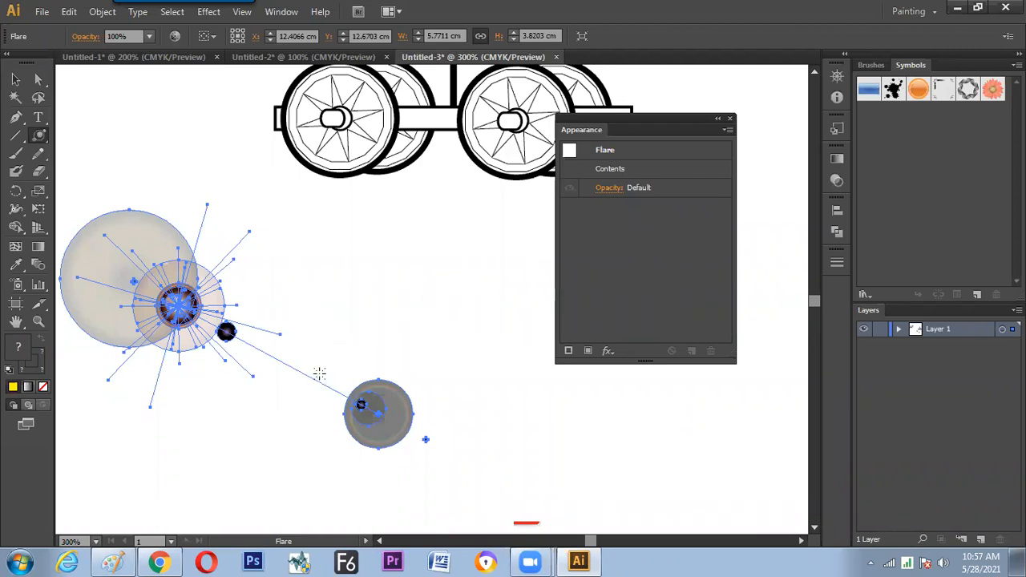
key("Delete")
left_click_drag(310, 312, 327, 327)
left_click(465, 389)
key("space")
left_click_drag(371, 385, 337, 372)
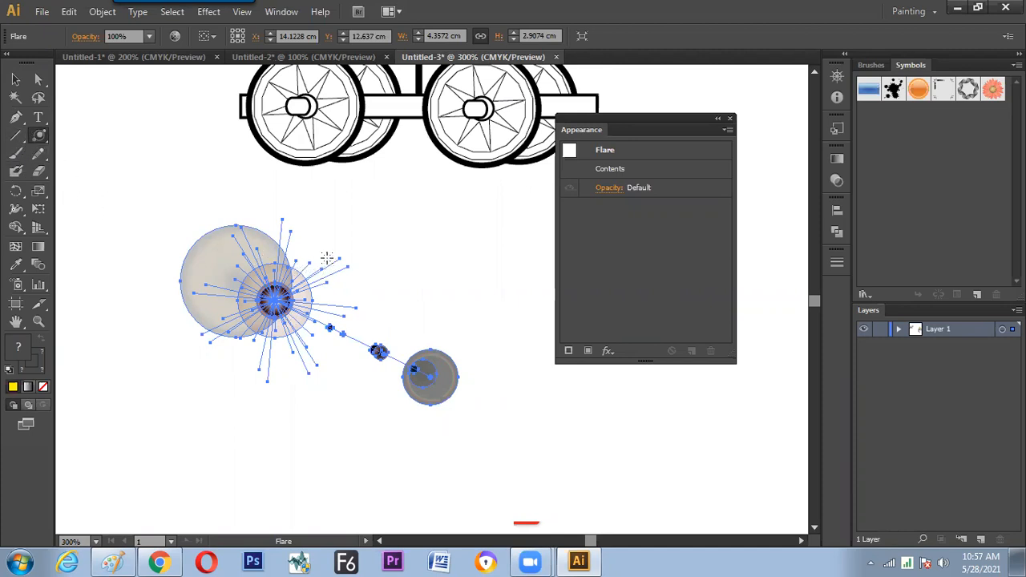
- Expand the flare with only the Object option enabled, and deselect the result
left_click(19, 82)
right_click(270, 292)
left_click_drag(237, 266, 235, 264)
left_click(103, 11)
left_click(144, 174)
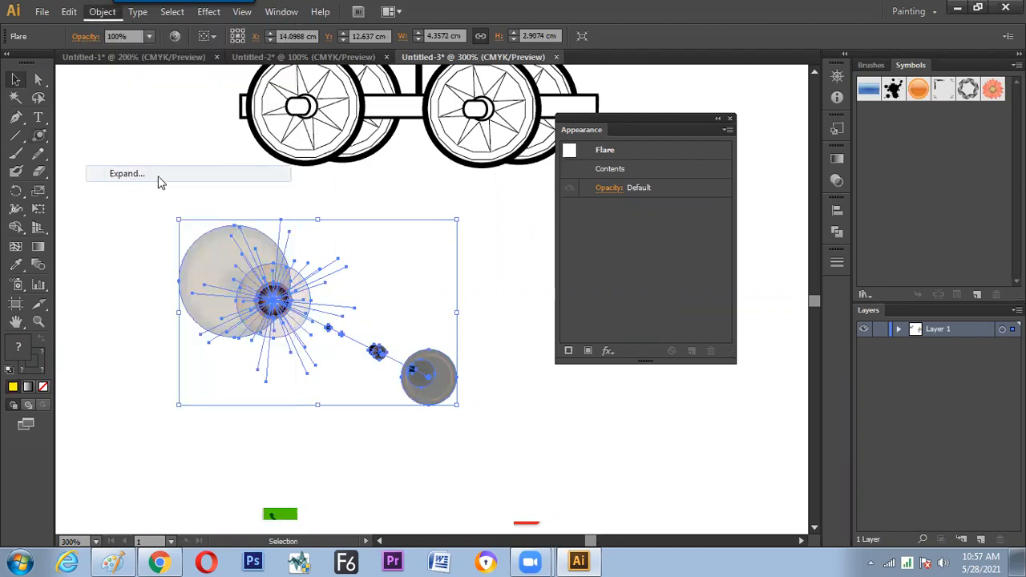
left_click(526, 190)
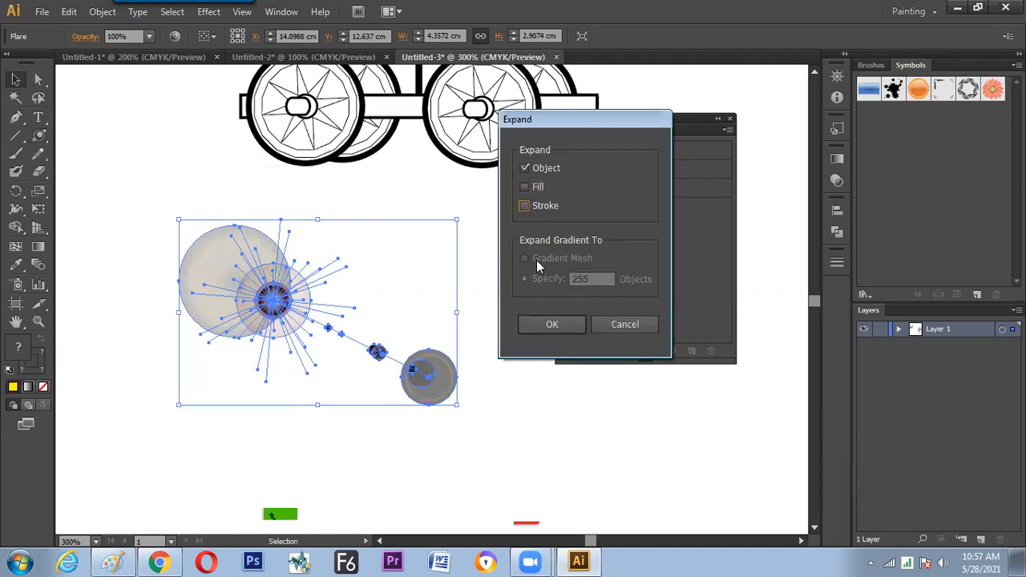
left_click(552, 324)
left_click(481, 310)
- Ungroup the expanded flare and pull its centre circles, halo and rays apart
left_click(297, 313)
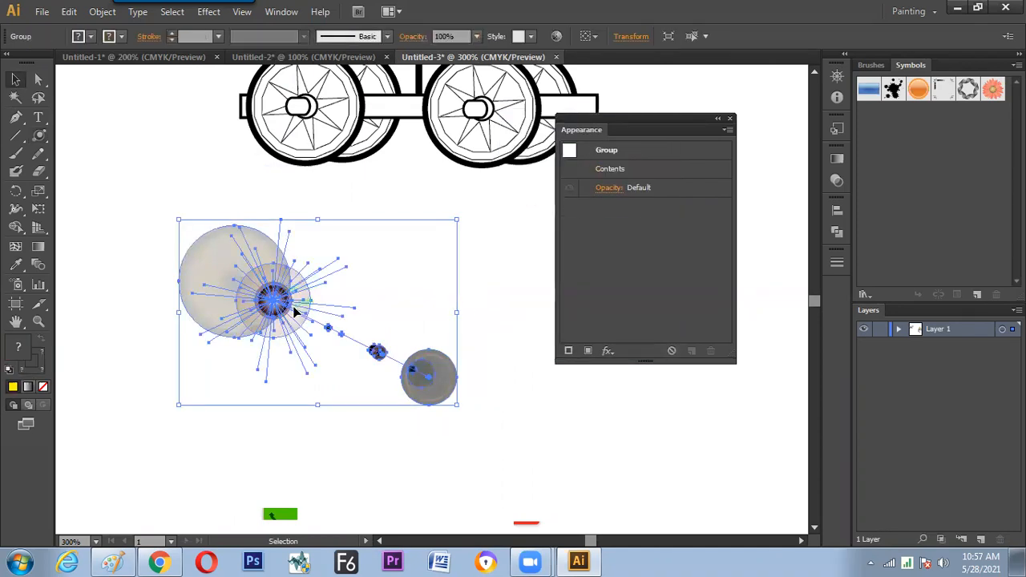
right_click(297, 313)
left_click(329, 398)
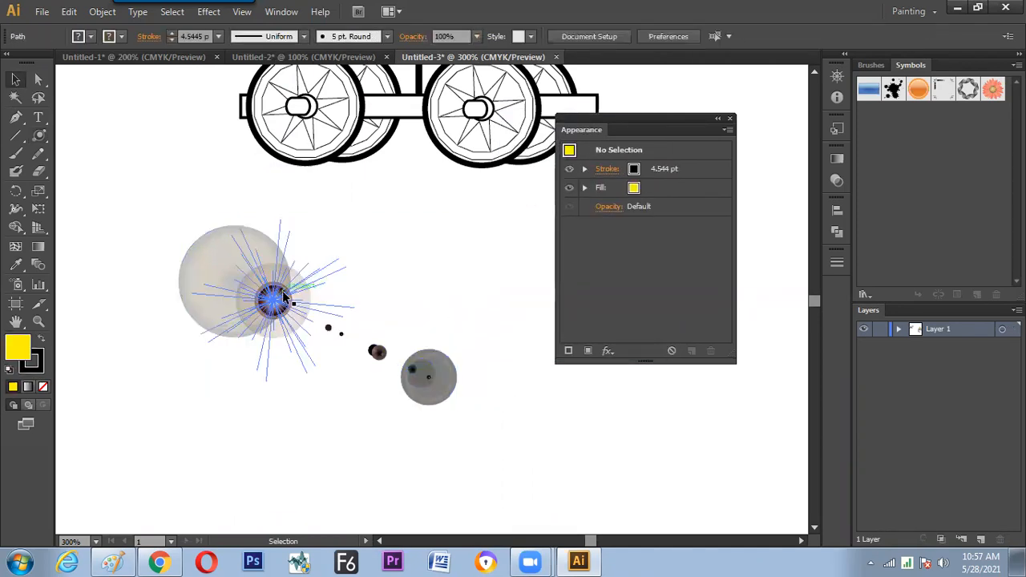
left_click_drag(283, 292, 362, 255)
left_click_drag(223, 282, 183, 285)
left_click_drag(272, 304, 296, 259)
left_click_drag(292, 297, 419, 224)
- Give the flare's rays the default white fill and 1 pt black stroke, and move them slightly down from the wheels
right_click(420, 225)
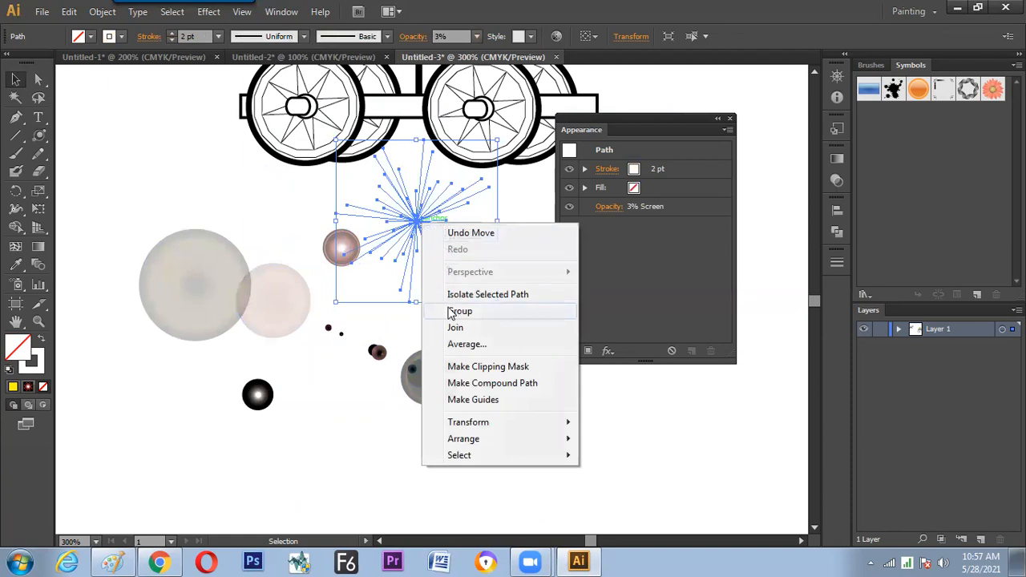
left_click(418, 222)
key("d")
left_click_drag(429, 240, 414, 284)
right_click(402, 269)
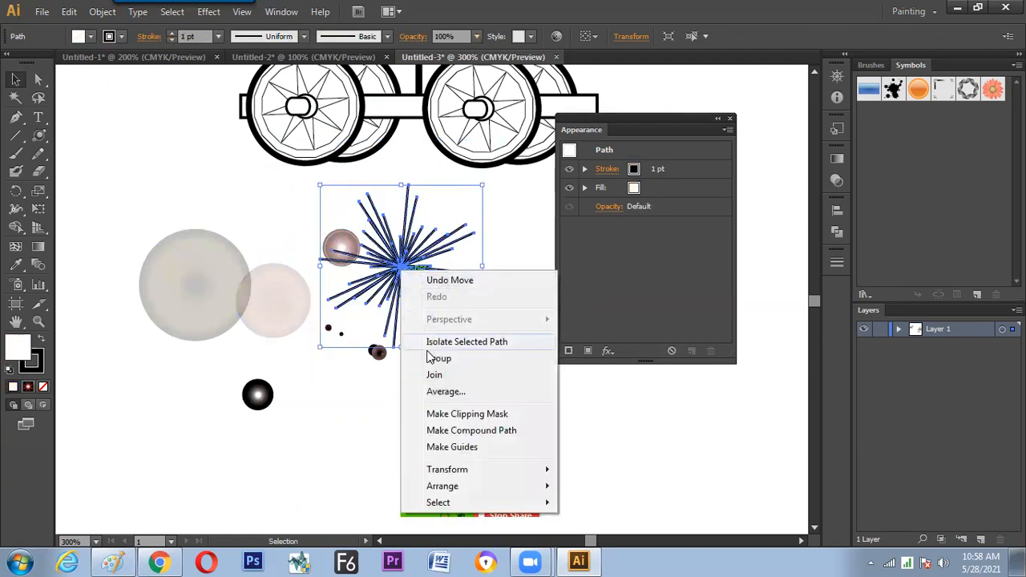
left_click(356, 391)
- Separate the small dots and the gray end circle of the flare, and select its diagonal guide path
left_click_drag(373, 373, 359, 398)
left_click_drag(415, 378, 446, 402)
left_click_drag(375, 354, 421, 400)
left_click(328, 346)
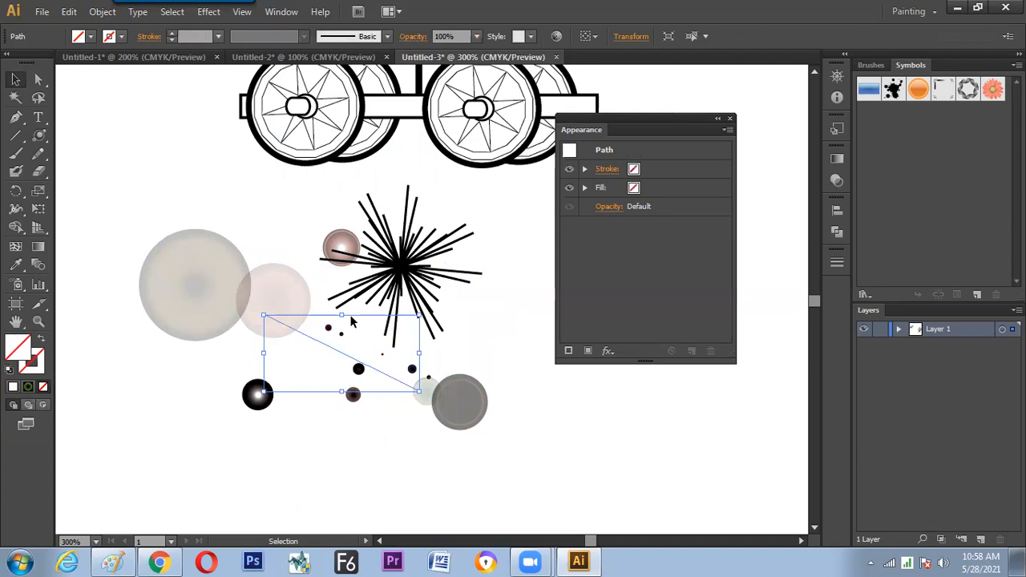
- Spread the large flare circles, the glowing centre circles and the black ray burst farther apart, and deselect everything
left_click_drag(202, 281, 165, 300)
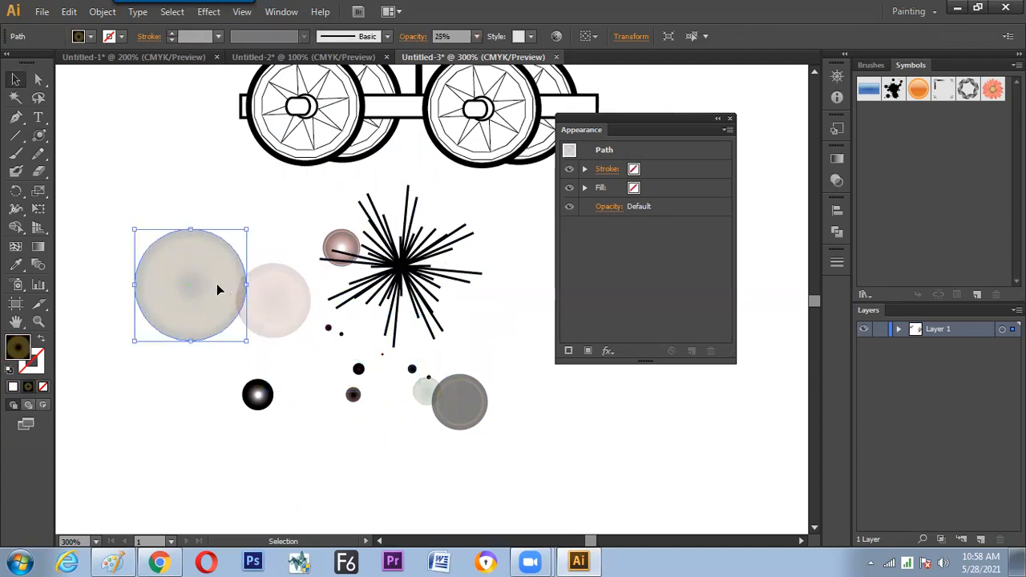
left_click_drag(252, 291, 295, 312)
left_click_drag(259, 406, 238, 438)
left_click_drag(305, 324, 249, 291)
left_click_drag(339, 261, 299, 261)
left_click_drag(442, 280, 529, 336)
left_click(376, 327)
key("space")
left_click_drag(366, 237, 356, 368)
left_click_drag(38, 134, 112, 207)
left_click(253, 170)
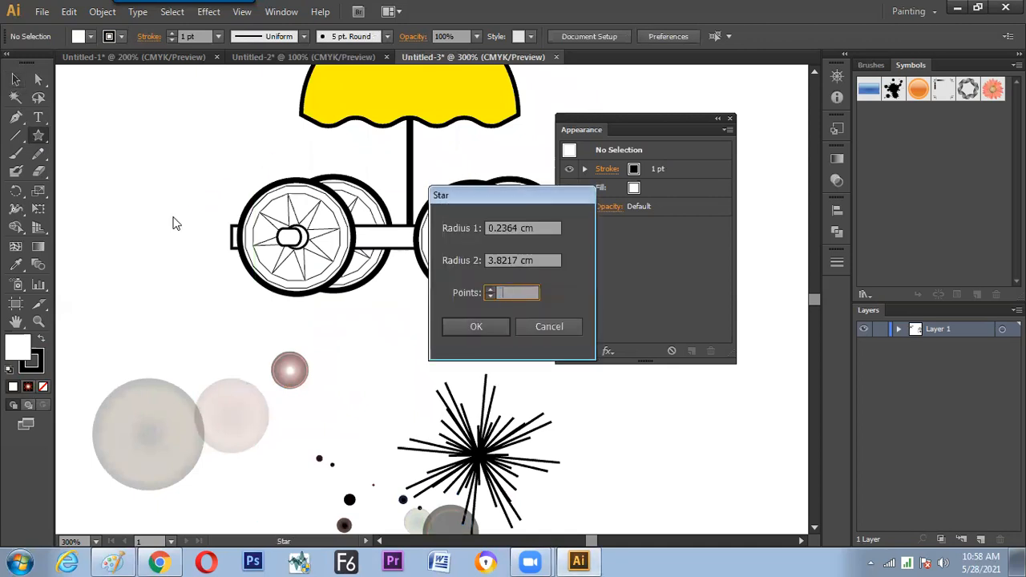
left_click(562, 330)
left_click_drag(322, 276, 186, 390)
key("v")
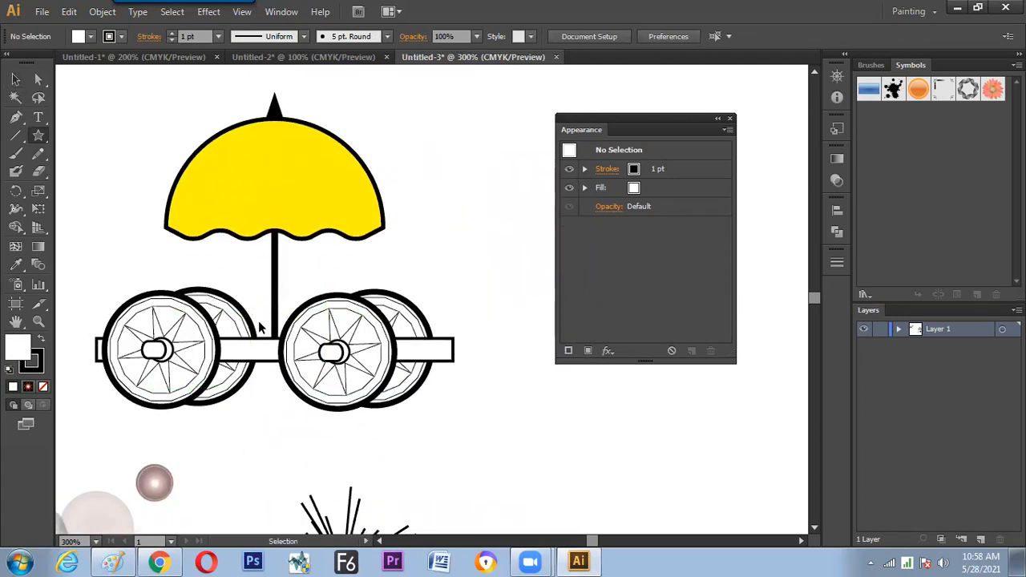
- Stretch the carriage's horizontal bar to the right so it extends well past the right-hand wheels
key("Tab")
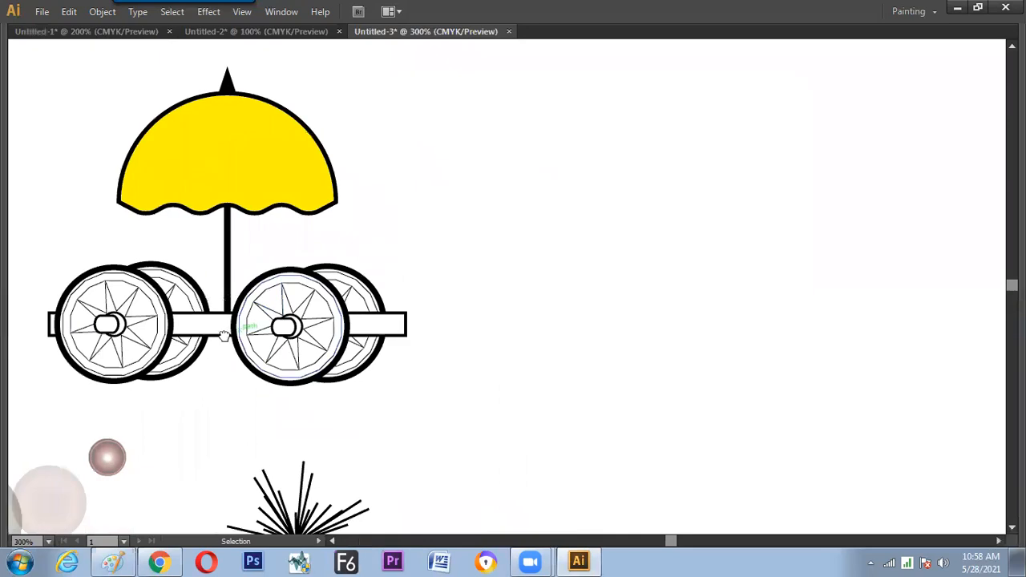
left_click_drag(224, 335, 356, 322)
key("Tab")
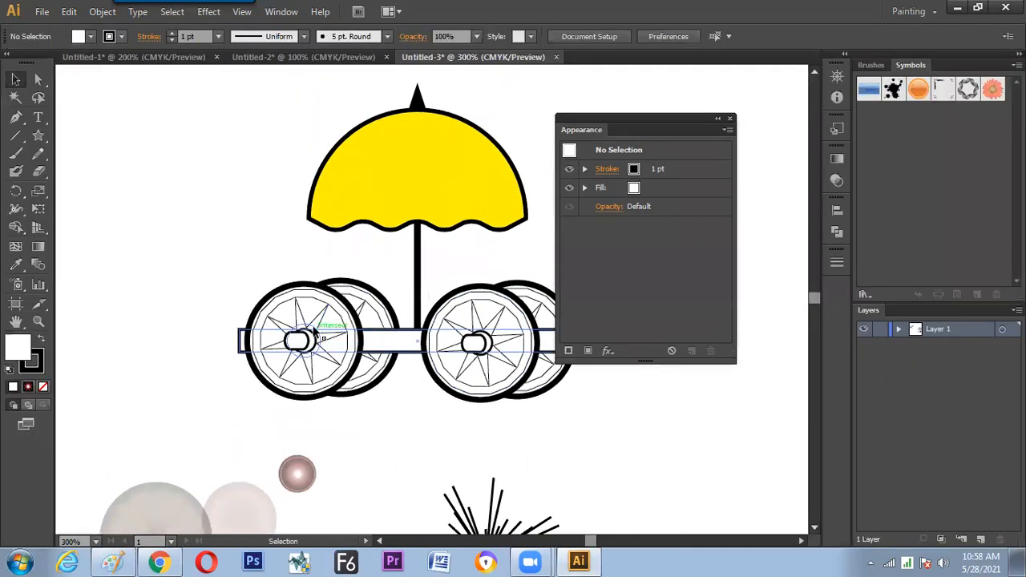
key("ctrl+minus")
left_click_drag(317, 341, 254, 324)
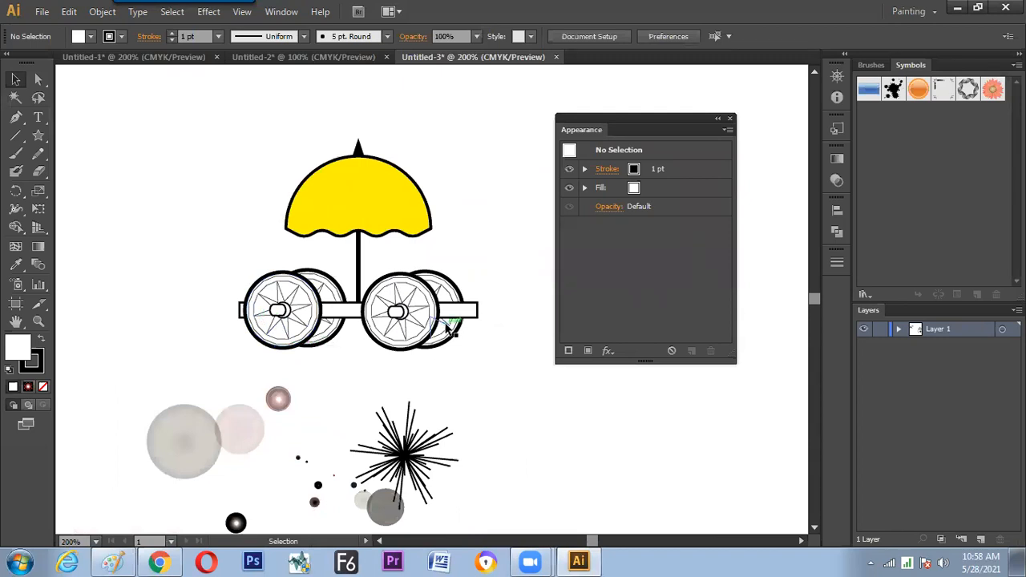
left_click(471, 311)
left_click_drag(478, 311, 528, 308)
left_click(485, 360)
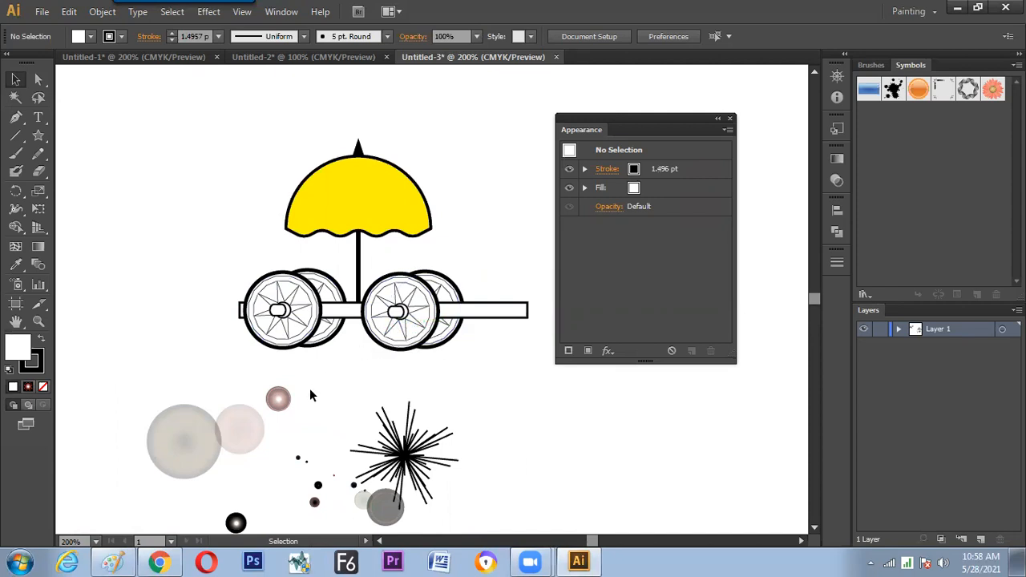
- Try to rotate the right front wheel group, undo the change, and leave nothing selected
left_click(383, 311)
left_click_drag(372, 313, 376, 314)
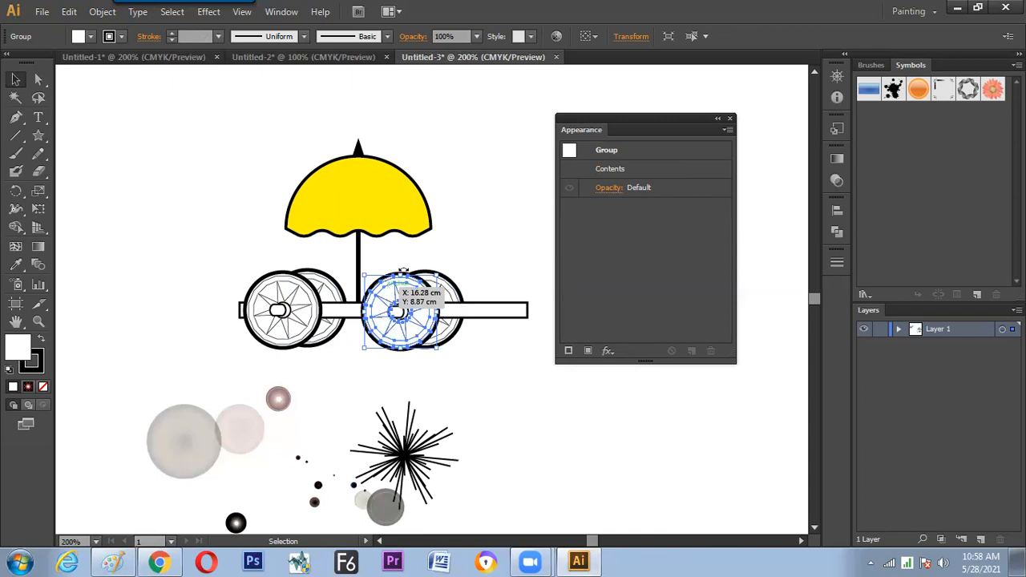
left_click_drag(403, 289, 477, 277)
key("ctrl+z")
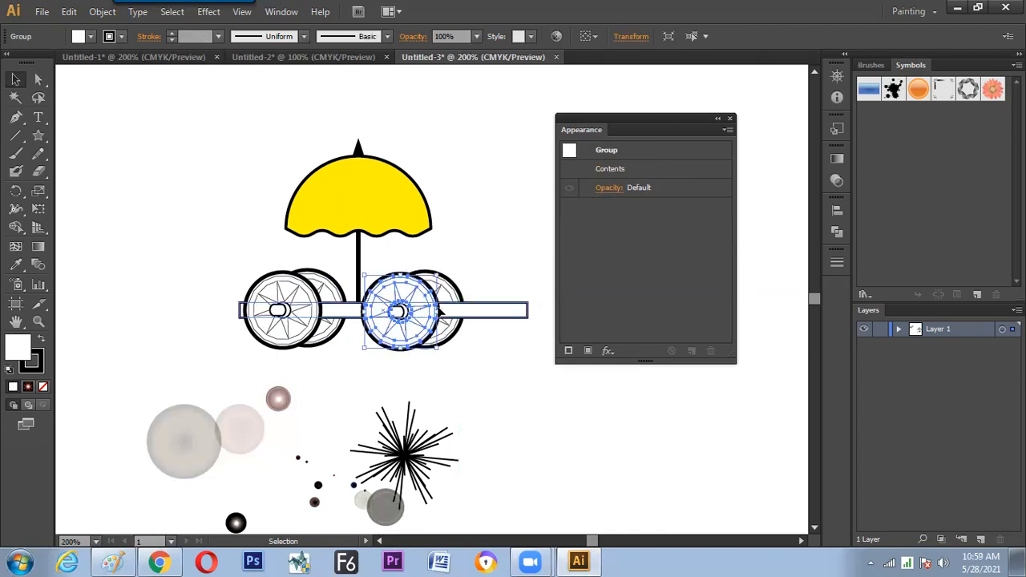
left_click(325, 394)
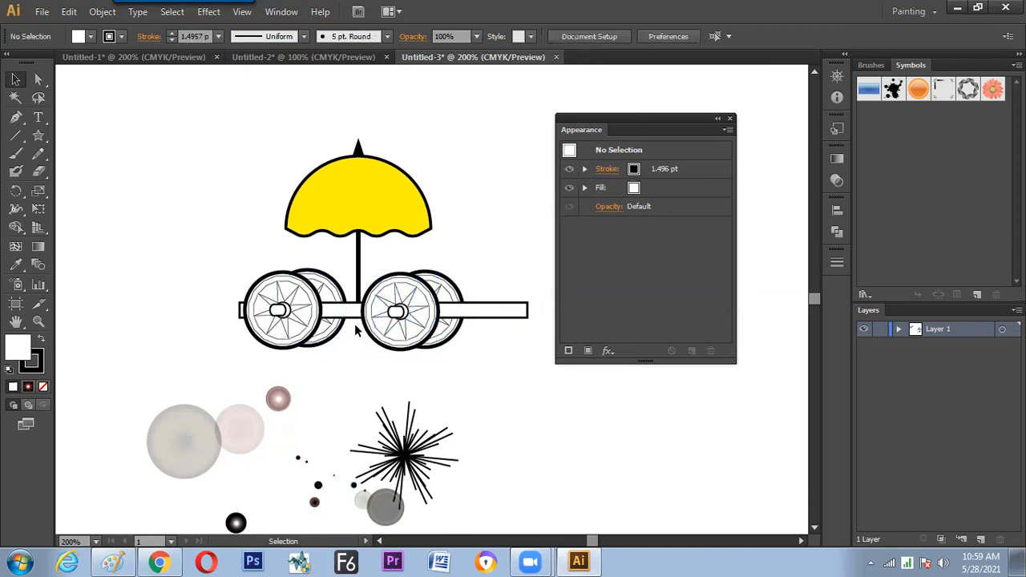
left_click(368, 205)
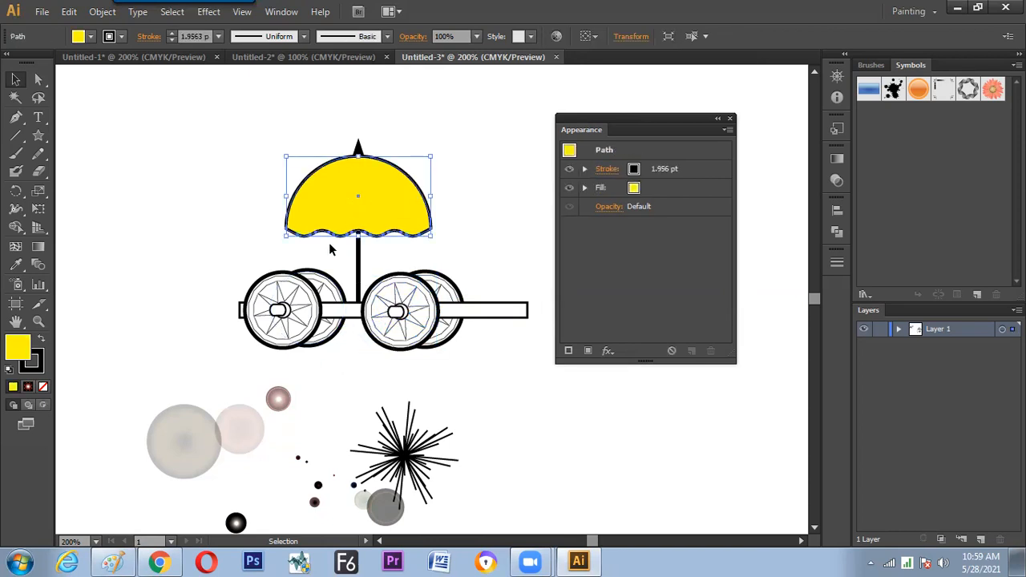
left_click(251, 261)
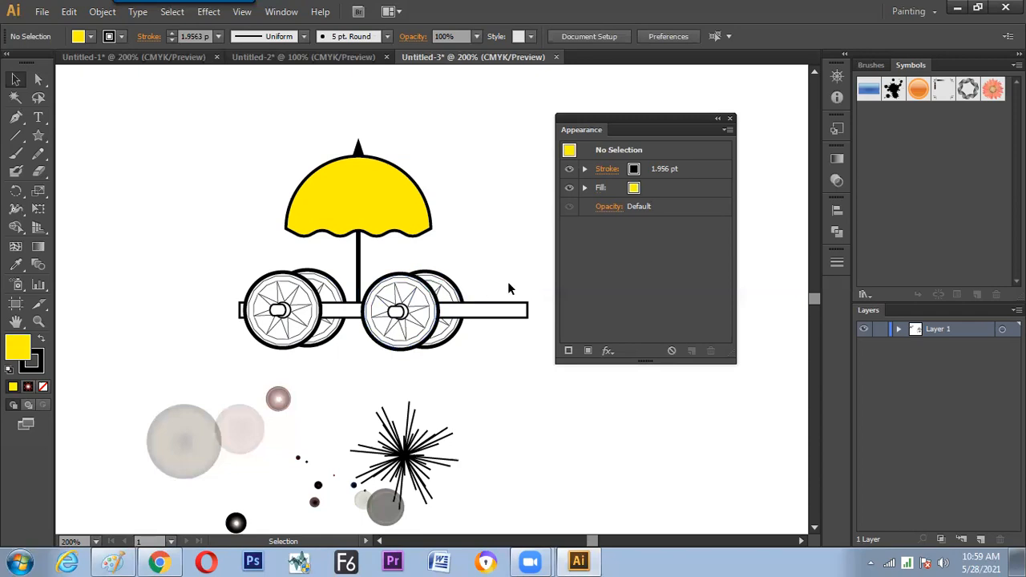
- Taper the right end of the carriage bar by moving its upper corner point down with Direct Selection
key("a")
left_click_drag(528, 310, 527, 321)
left_click(522, 376)
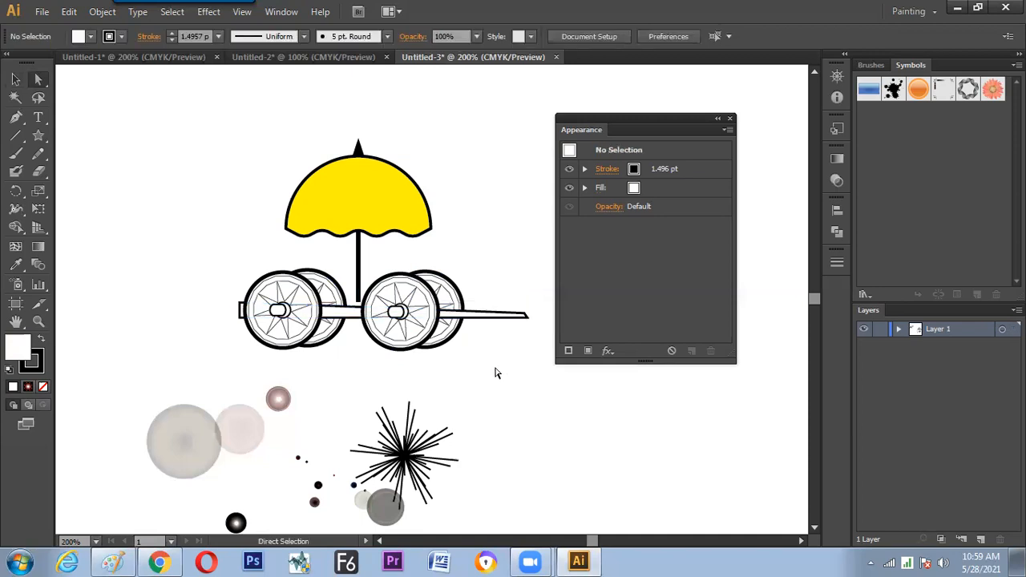
left_click_drag(526, 317, 528, 317)
left_click(515, 357)
- Lengthen the canopy pole downward so its lower end meets the tapered carriage bar between the wheels
key("Tab")
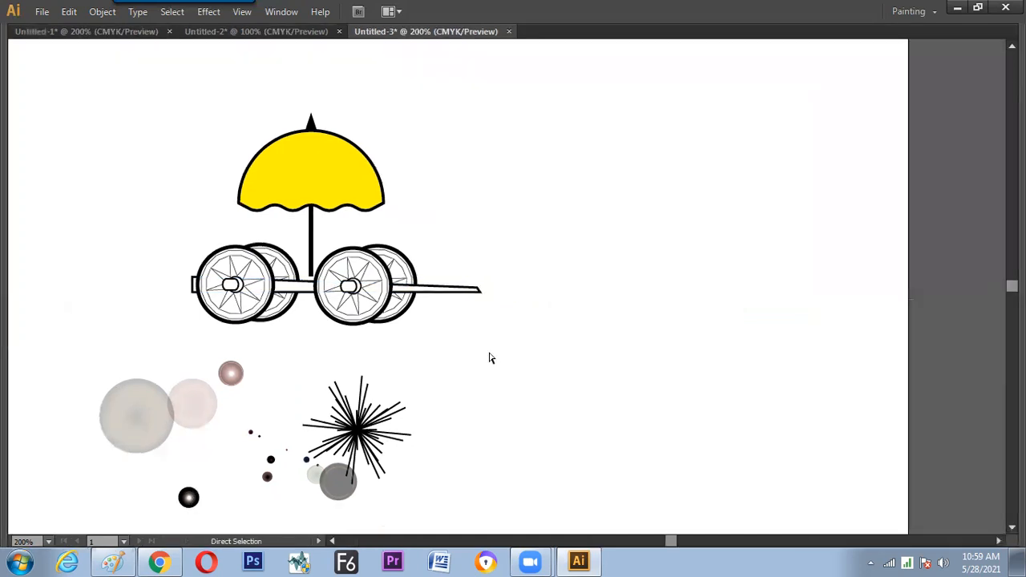
left_click_drag(133, 107, 395, 370)
left_click(302, 311)
left_click_drag(302, 324, 303, 335)
left_click(311, 407)
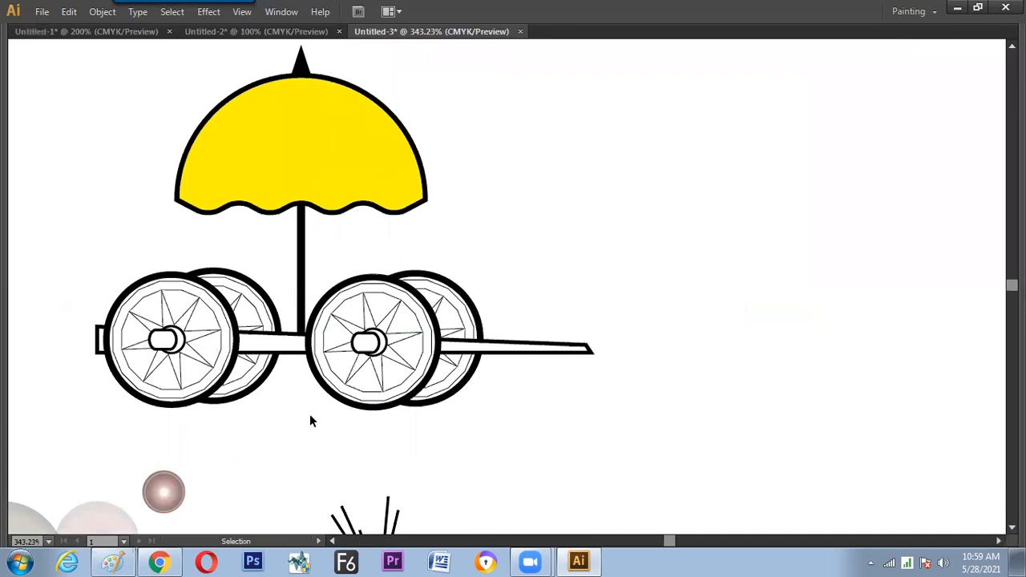
key("ctrl+minus")
key("ctrl+minus")
key("ctrl+minus")
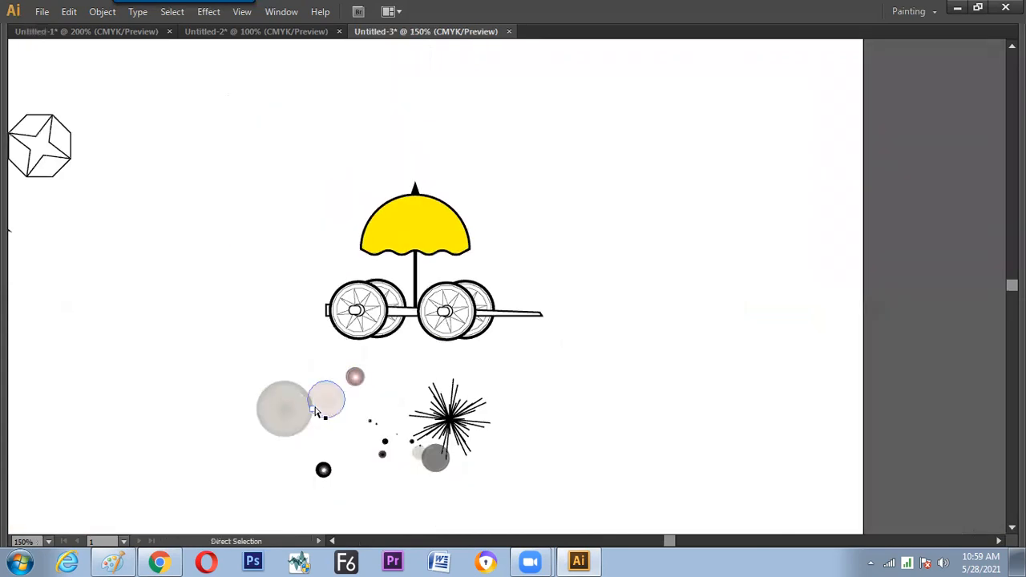
key("ctrl+minus")
key("Tab")
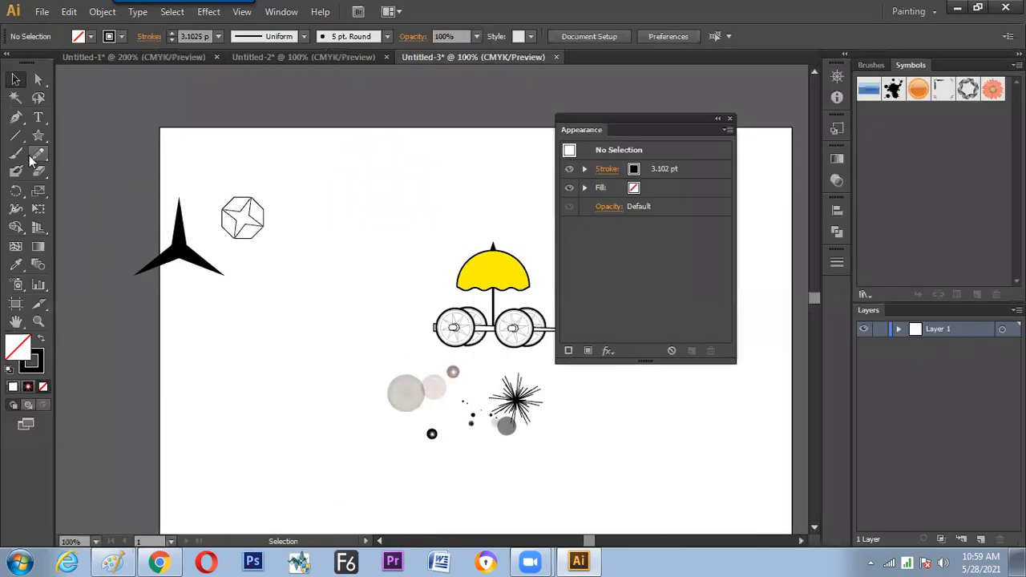
left_click_drag(37, 135, 194, 122)
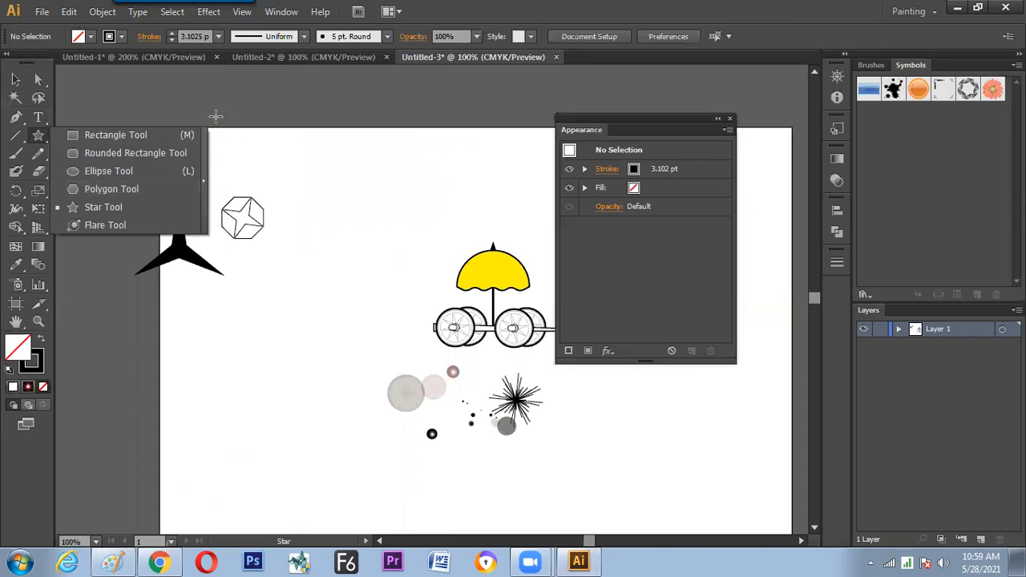
left_click(15, 80)
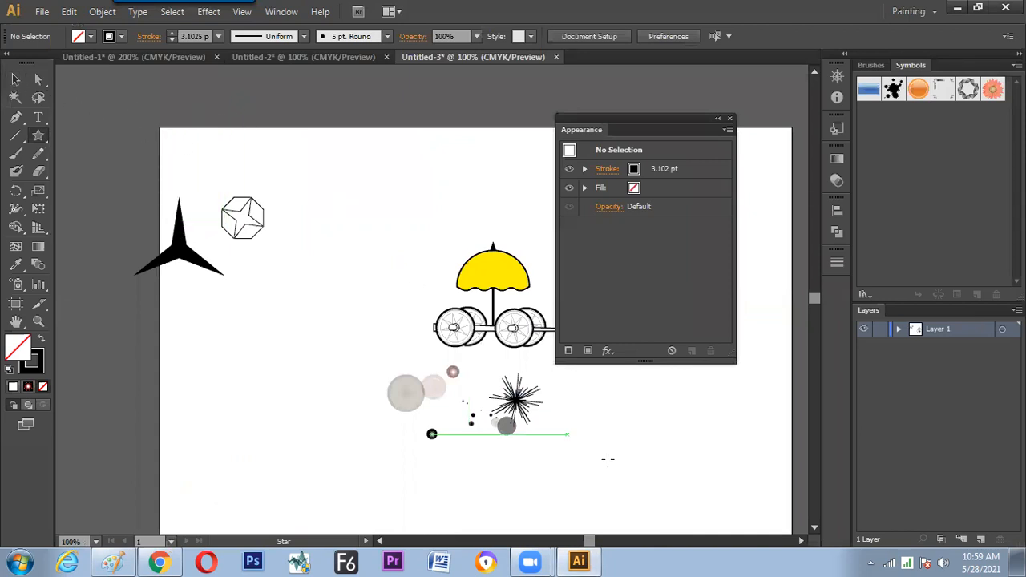